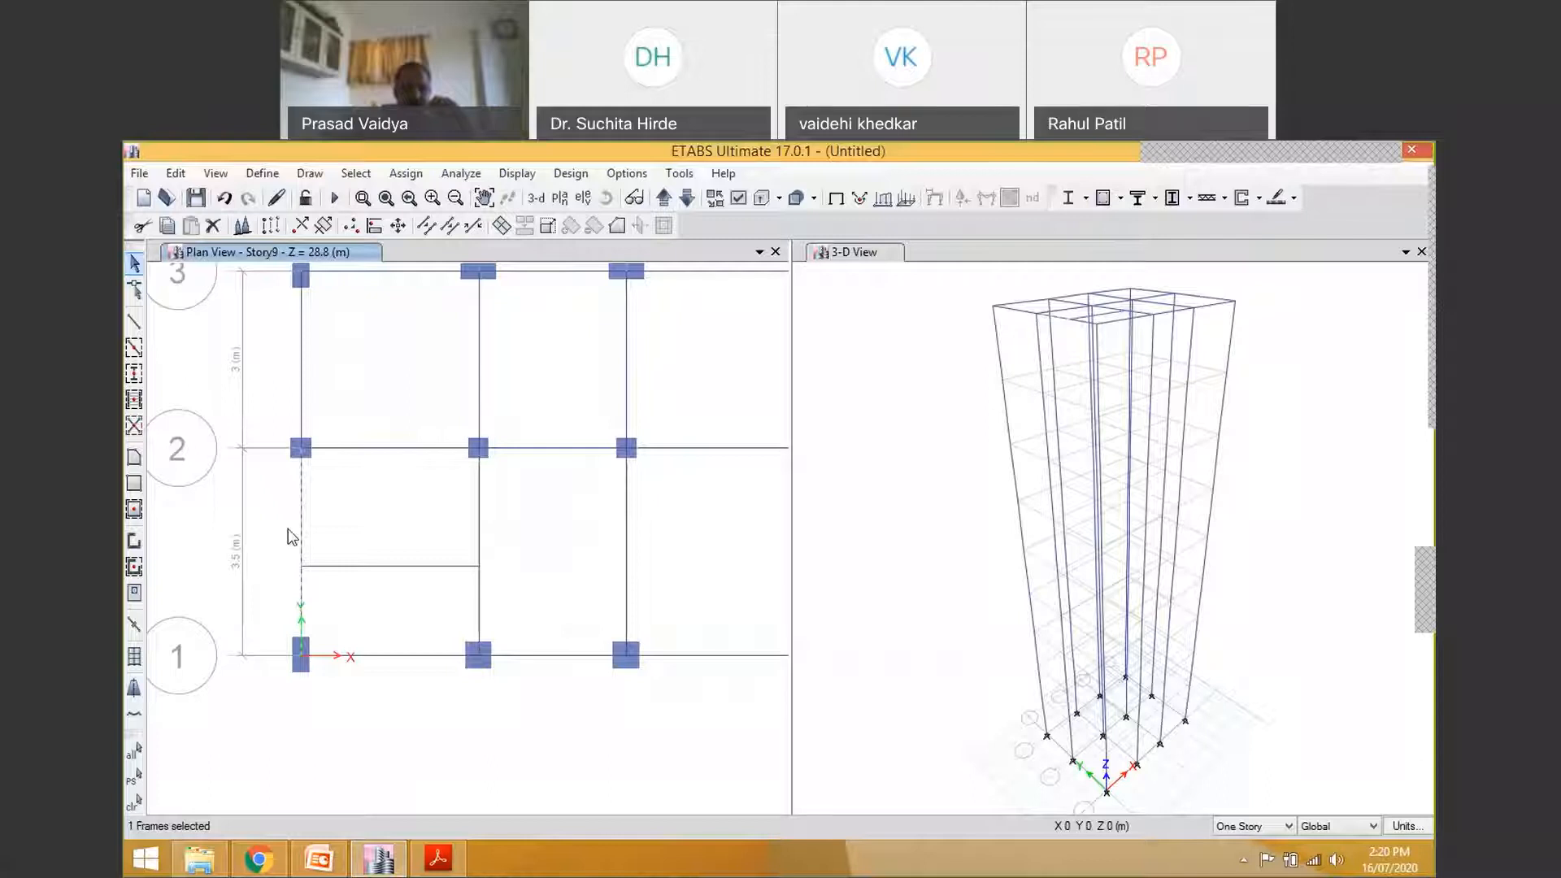
# Delete the selected frame along the building's outer edge between grids 1 and 2 on Story9
pyautogui.press('Delete')
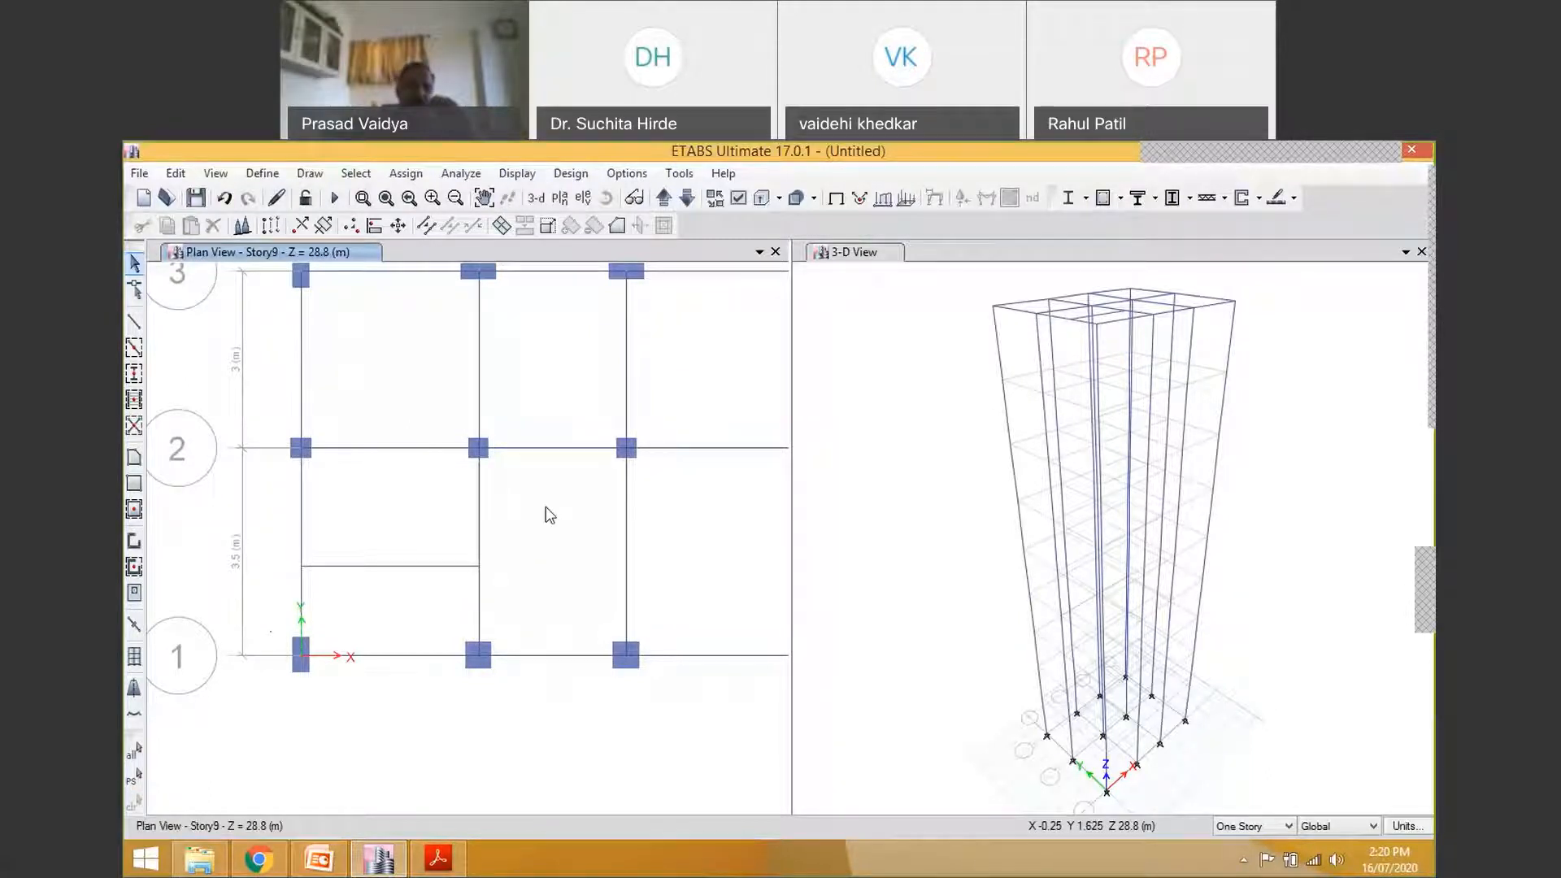
pyautogui.moveTo(433, 503); pyautogui.dragTo(432, 530, button='middle')
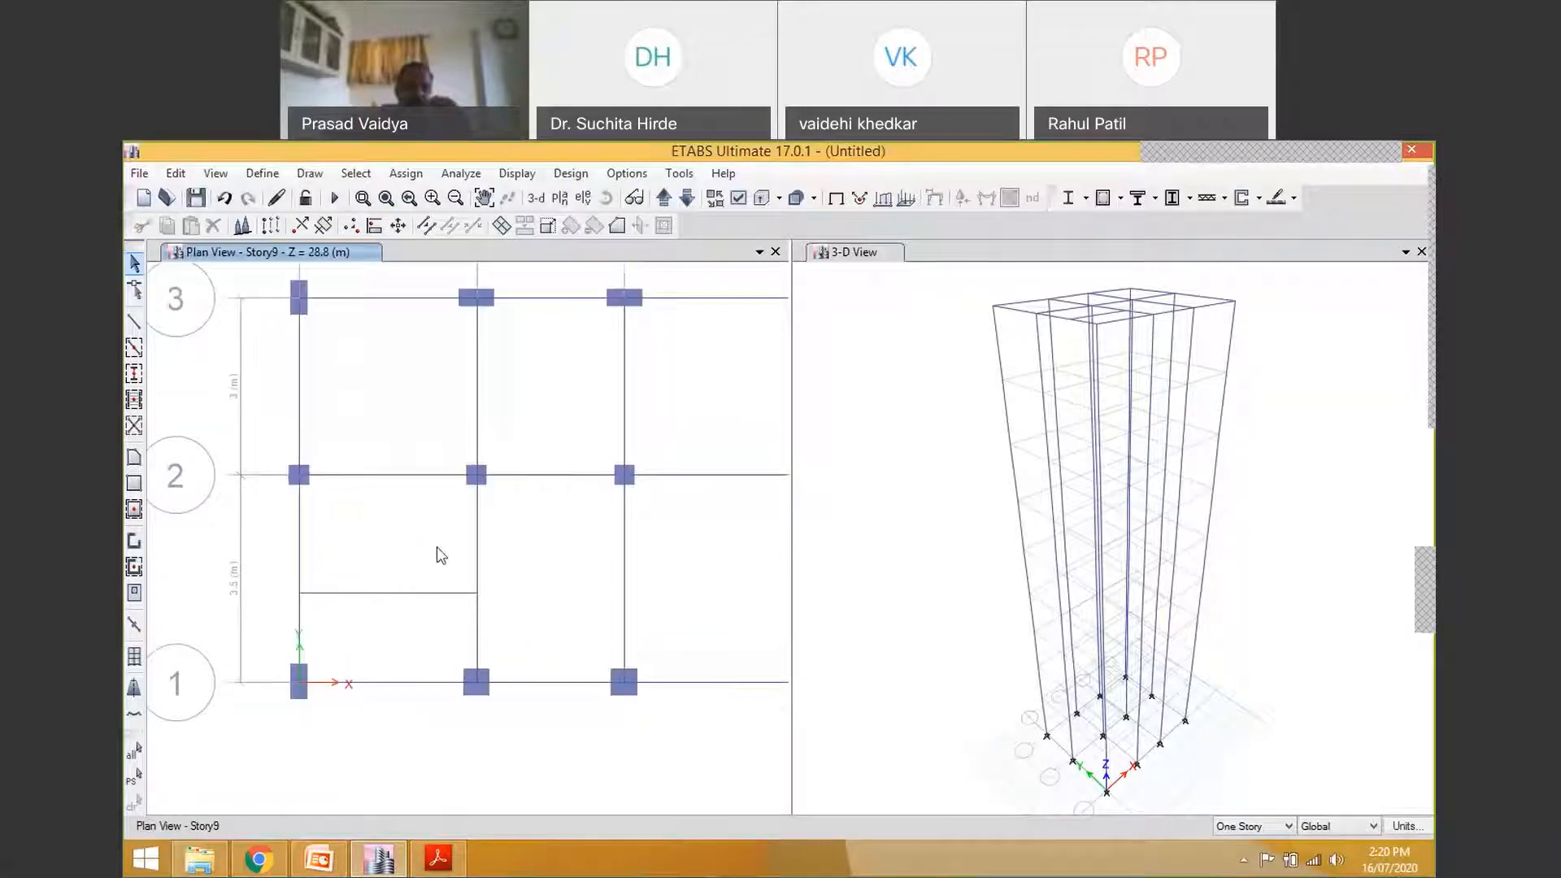
pyautogui.moveTo(401, 584); pyautogui.dragTo(381, 566, button='middle')
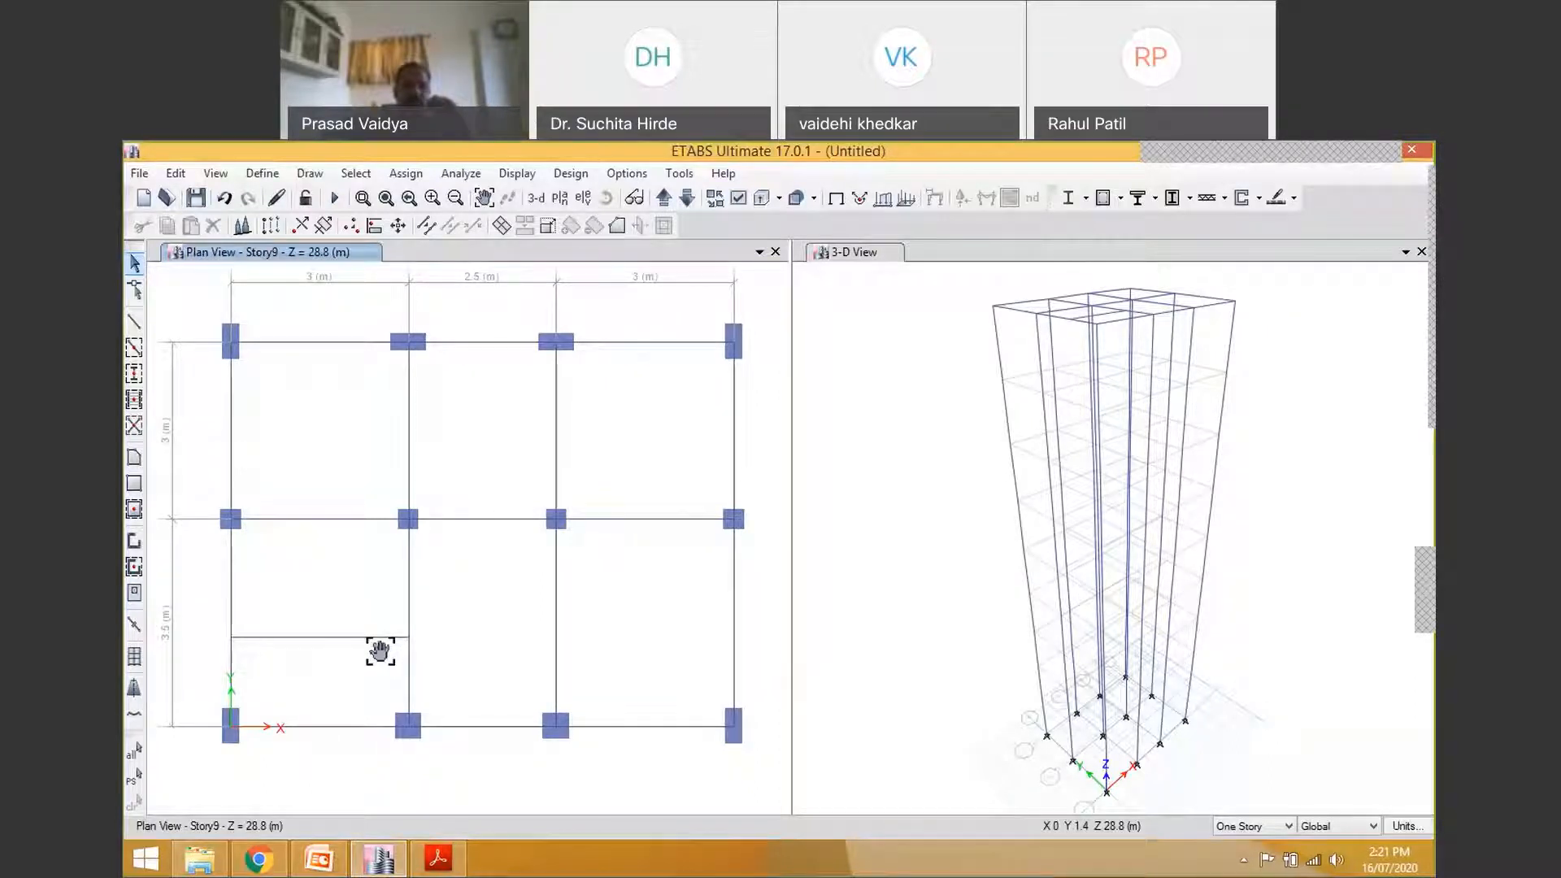
pyautogui.moveTo(380, 651); pyautogui.dragTo(414, 621)
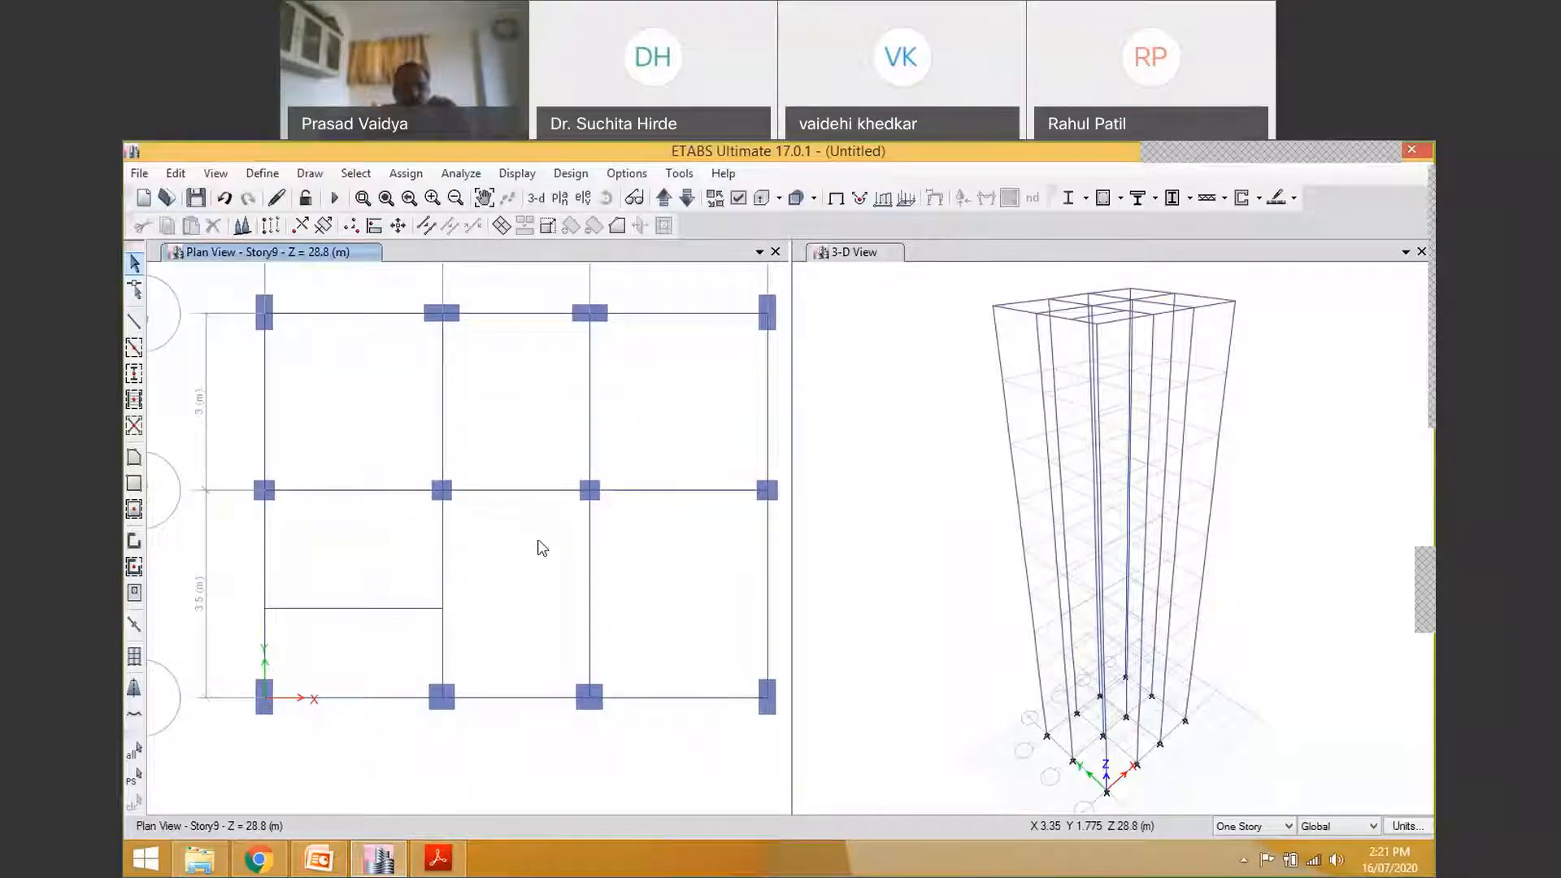
# Release Moment 22 (Minor) and Moment 33 (Major) at both ends of the secondary beam between grids 1 and 2
pyautogui.click(407, 608)
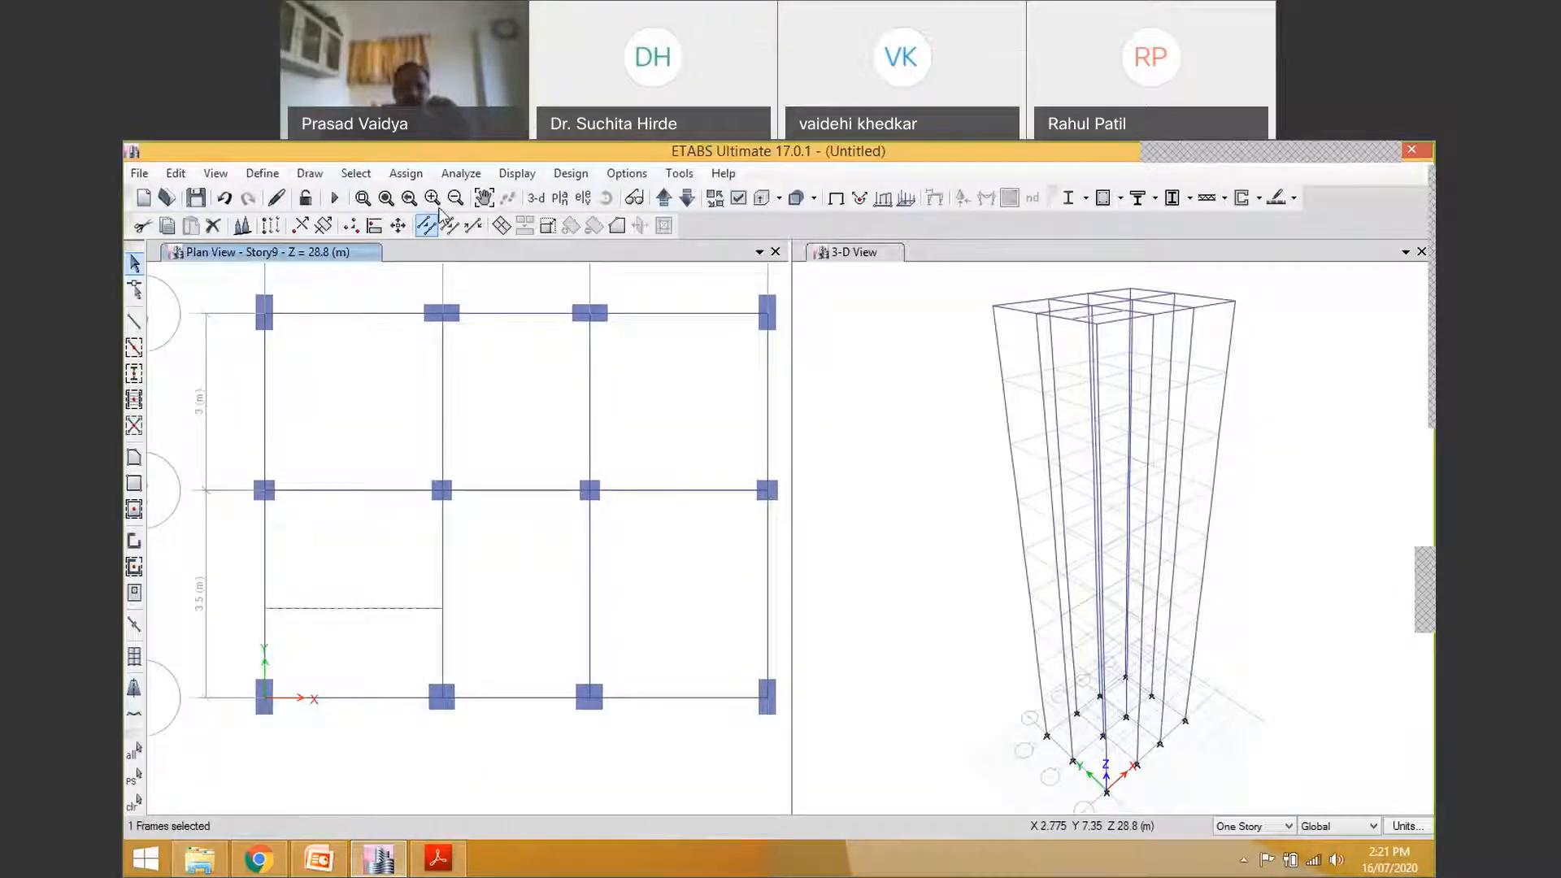
pyautogui.click(427, 225)
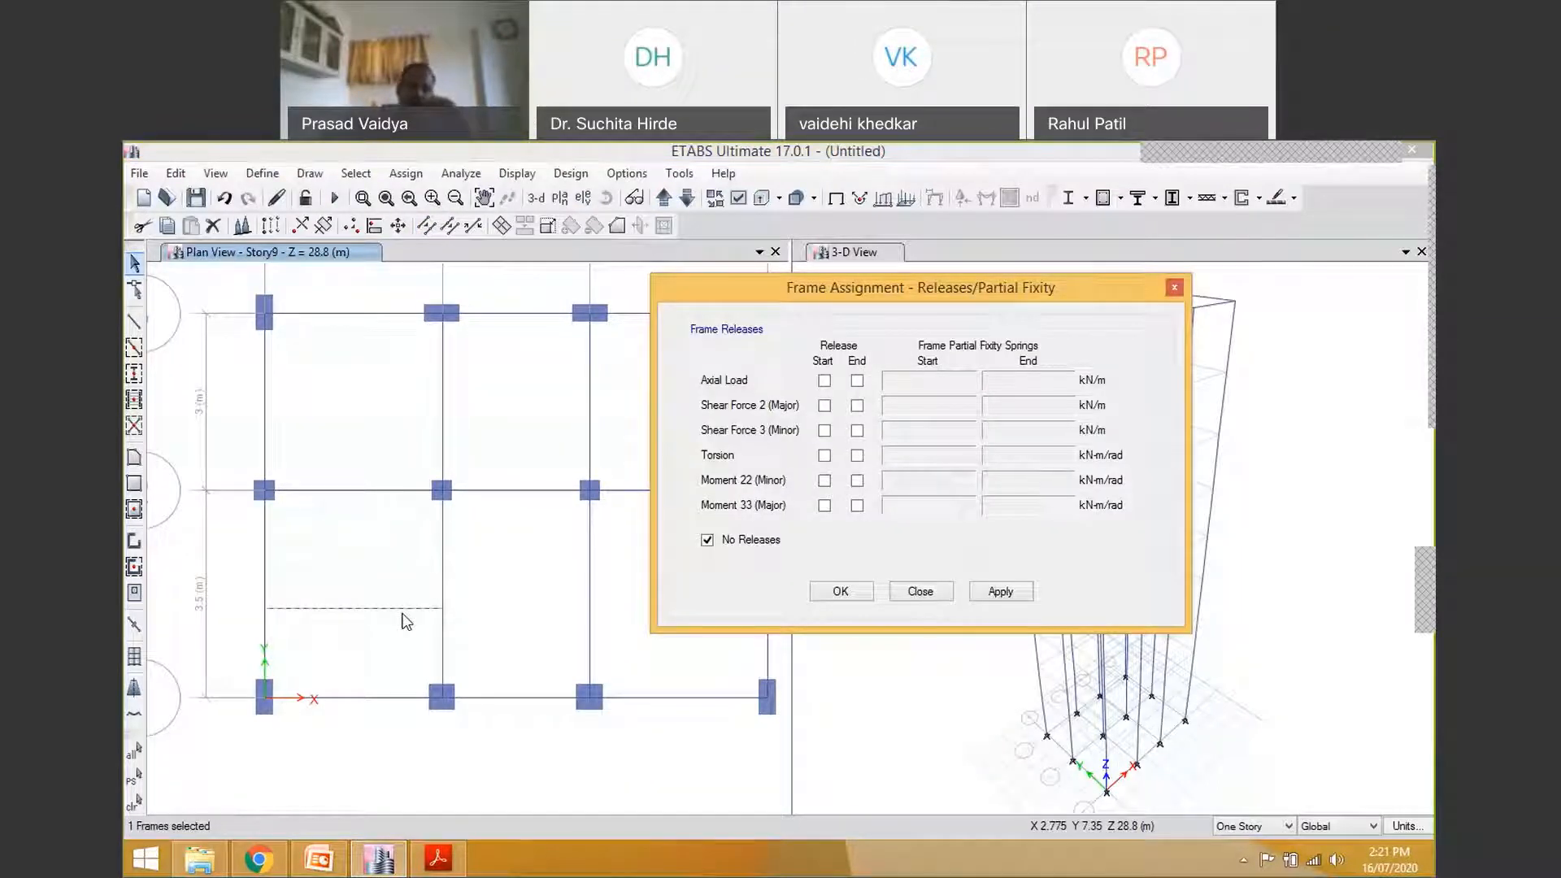
pyautogui.click(824, 480)
pyautogui.click(858, 481)
pyautogui.click(857, 506)
pyautogui.click(825, 505)
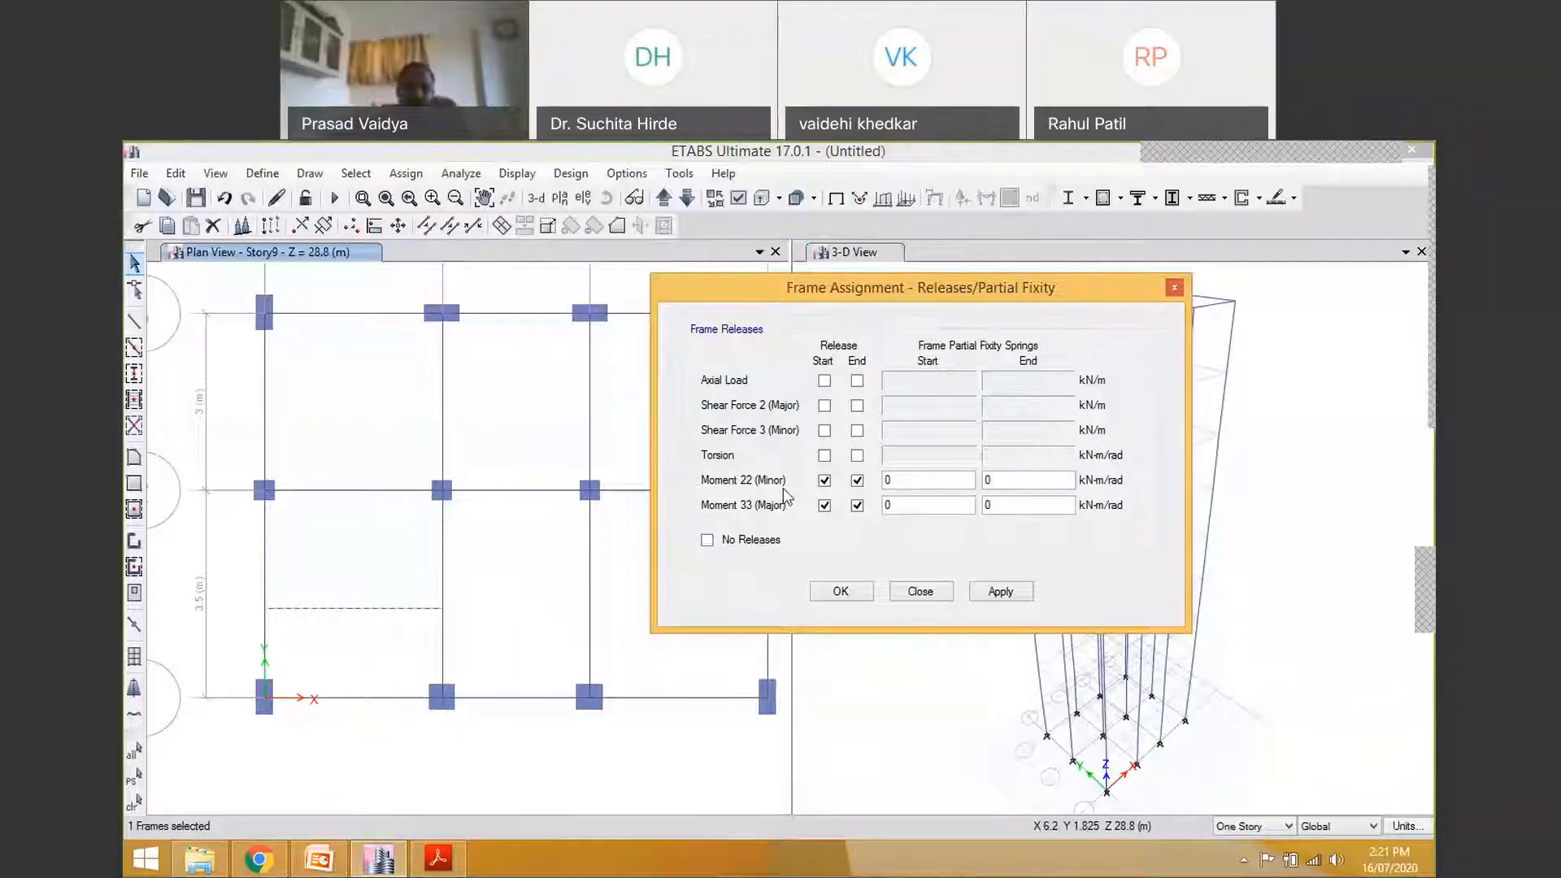
pyautogui.click(841, 591)
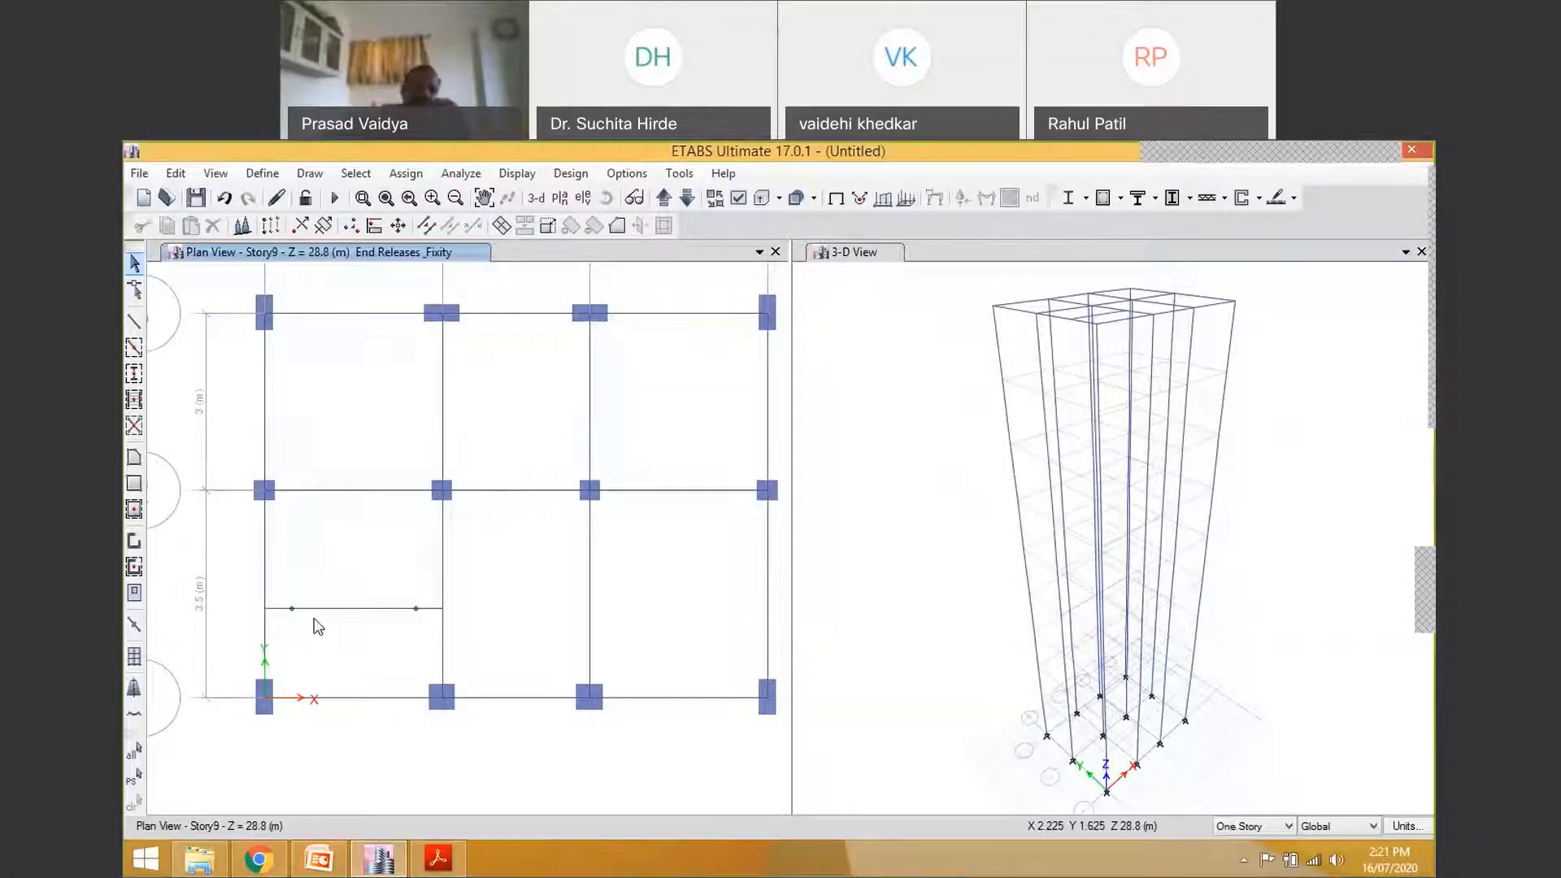
# Draw rectangular S125M25 slabs over all the Story9 floor panels, with separate slabs on each side of the secondary beam
pyautogui.scroll(-3, 537, 603)
pyautogui.scroll(3, 589, 524)
pyautogui.moveTo(591, 523); pyautogui.dragTo(602, 504, button='middle')
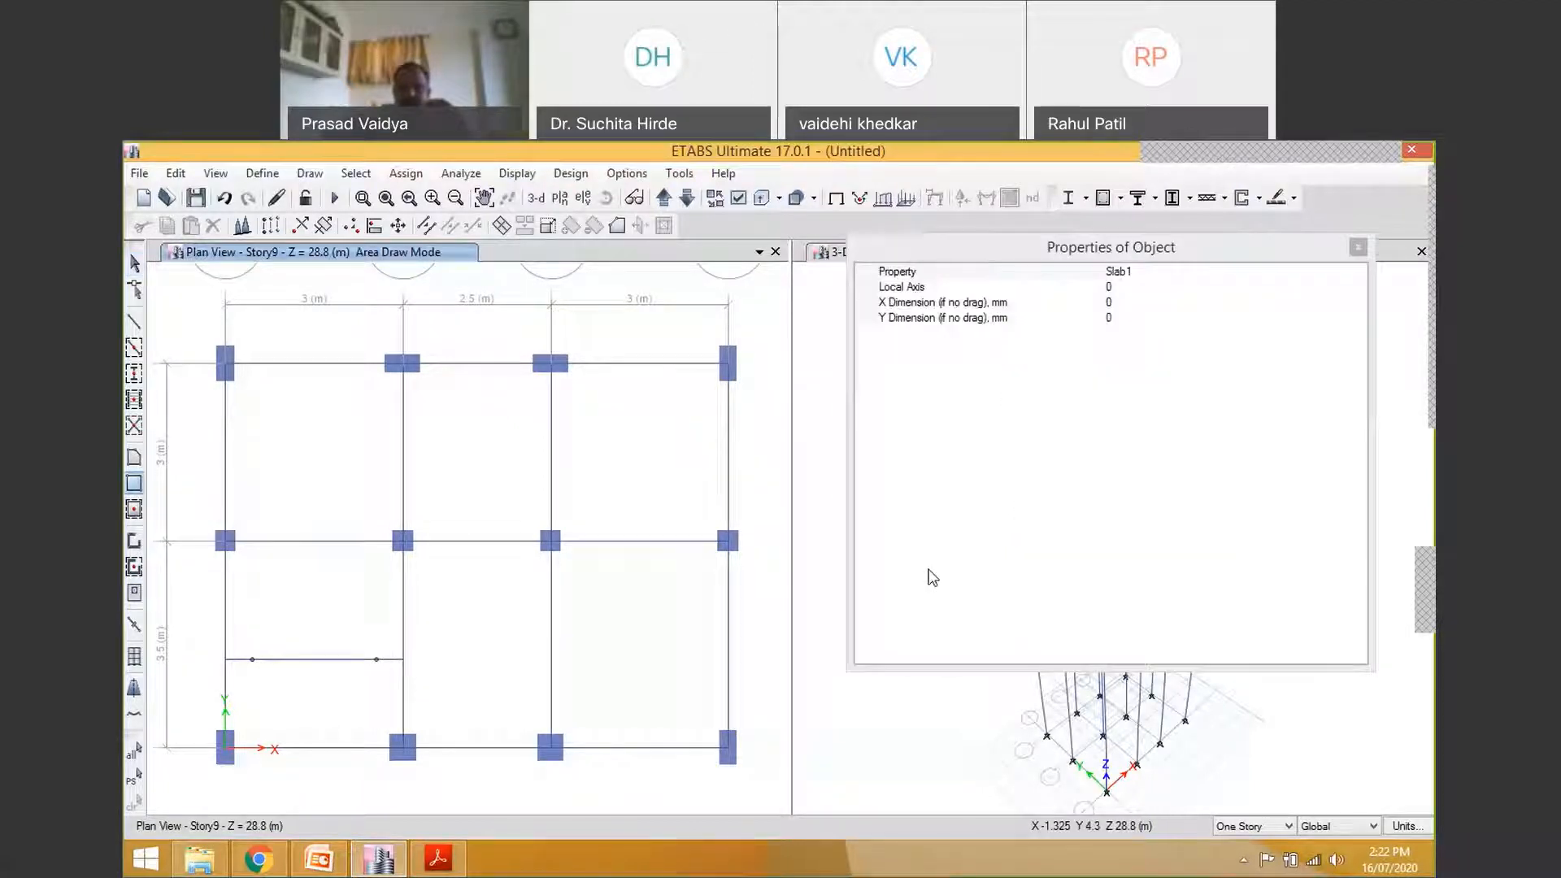
pyautogui.click(1179, 272)
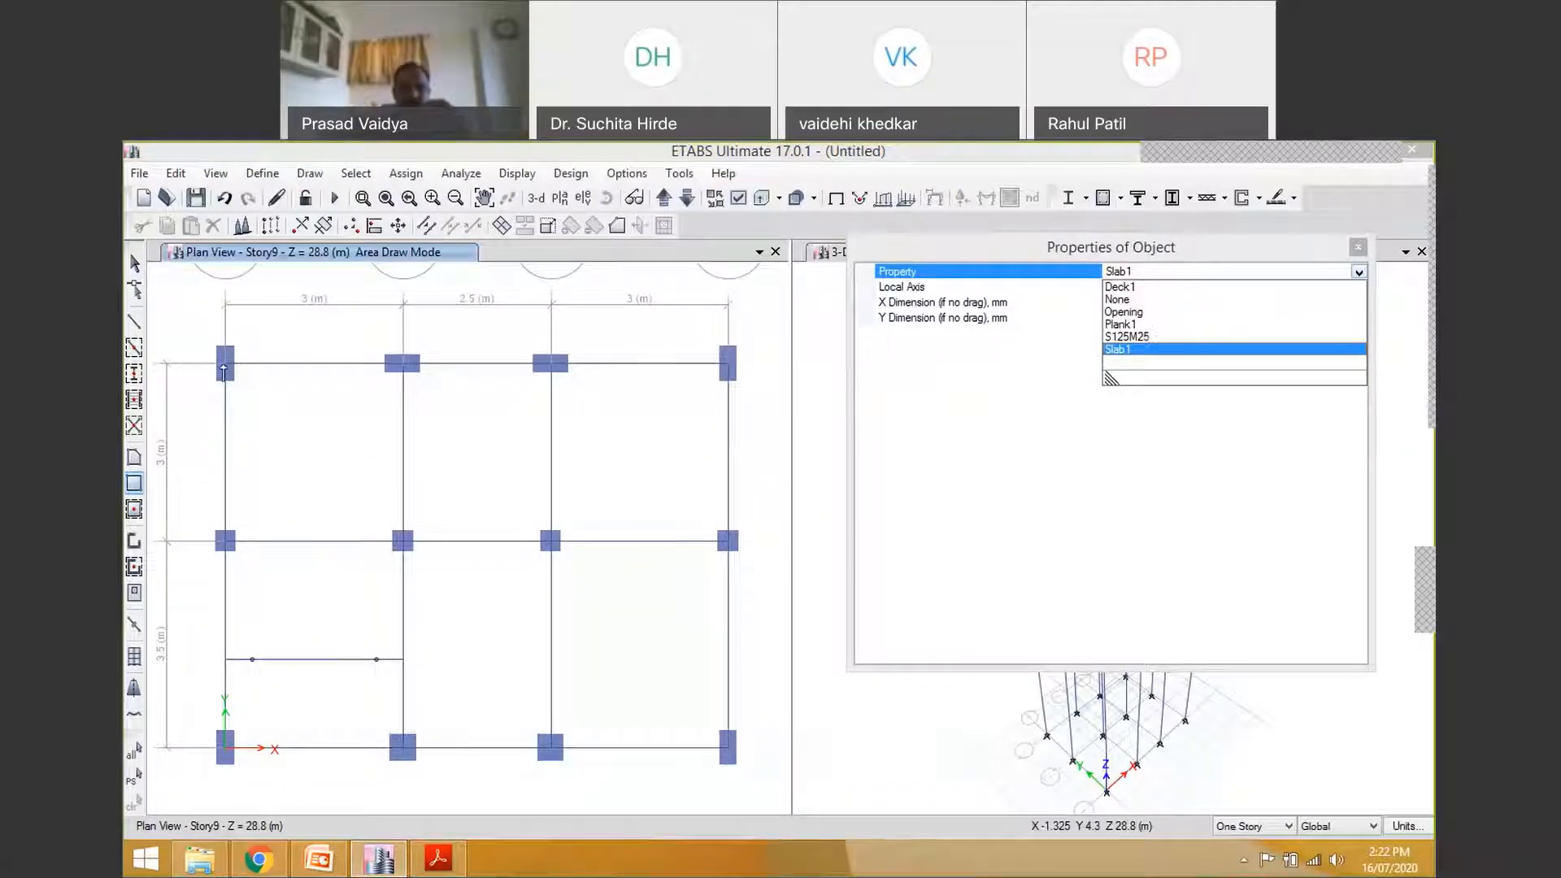
pyautogui.moveTo(551, 541); pyautogui.dragTo(728, 748)
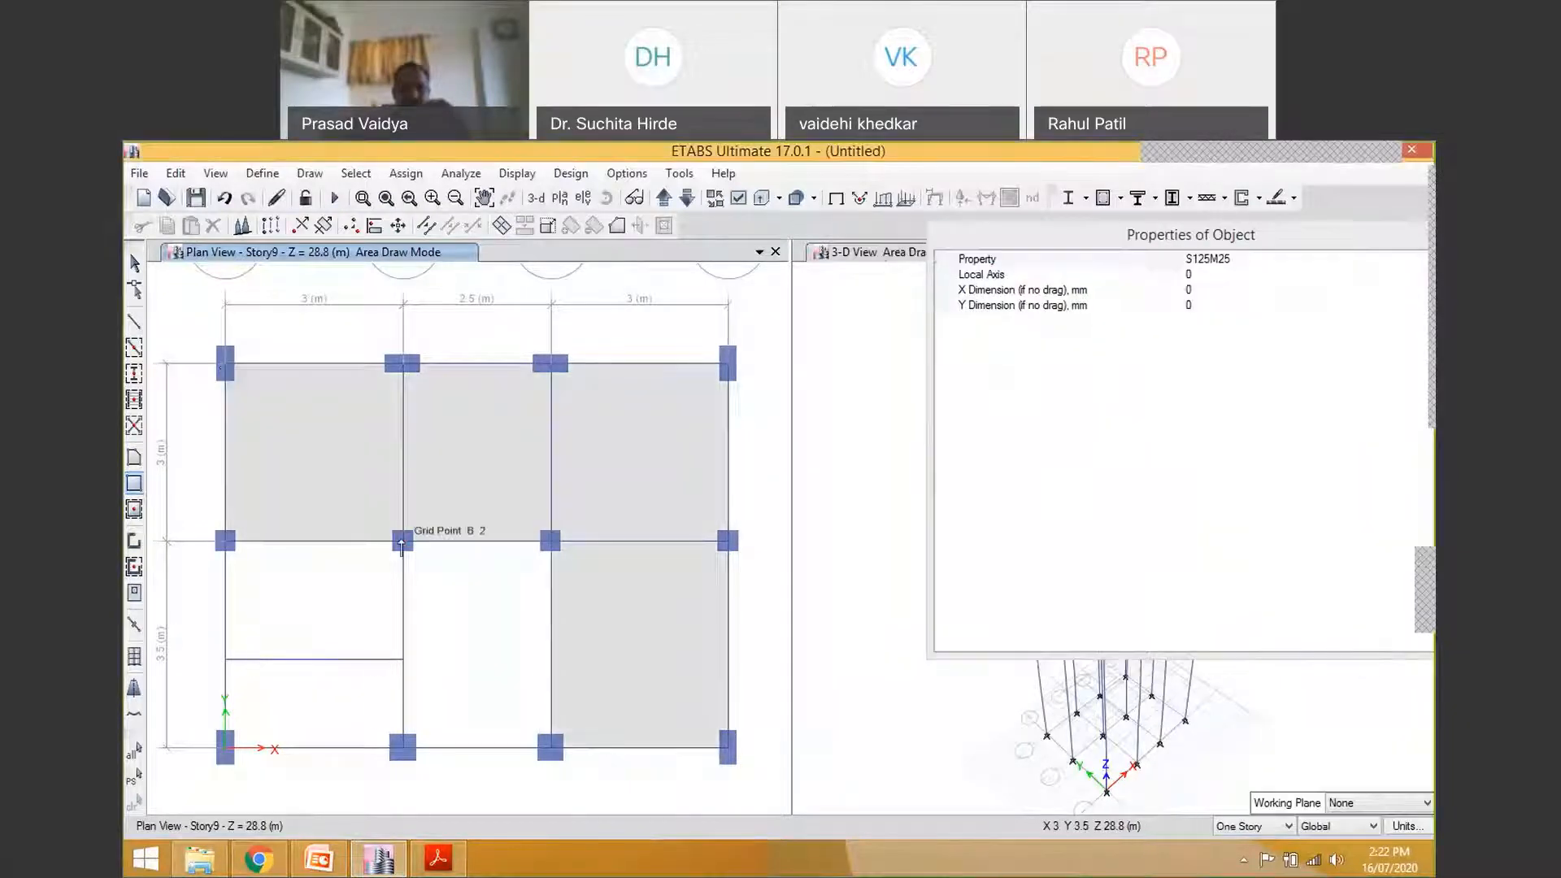
pyautogui.moveTo(404, 541); pyautogui.dragTo(551, 750)
pyautogui.moveTo(226, 541); pyautogui.dragTo(403, 659)
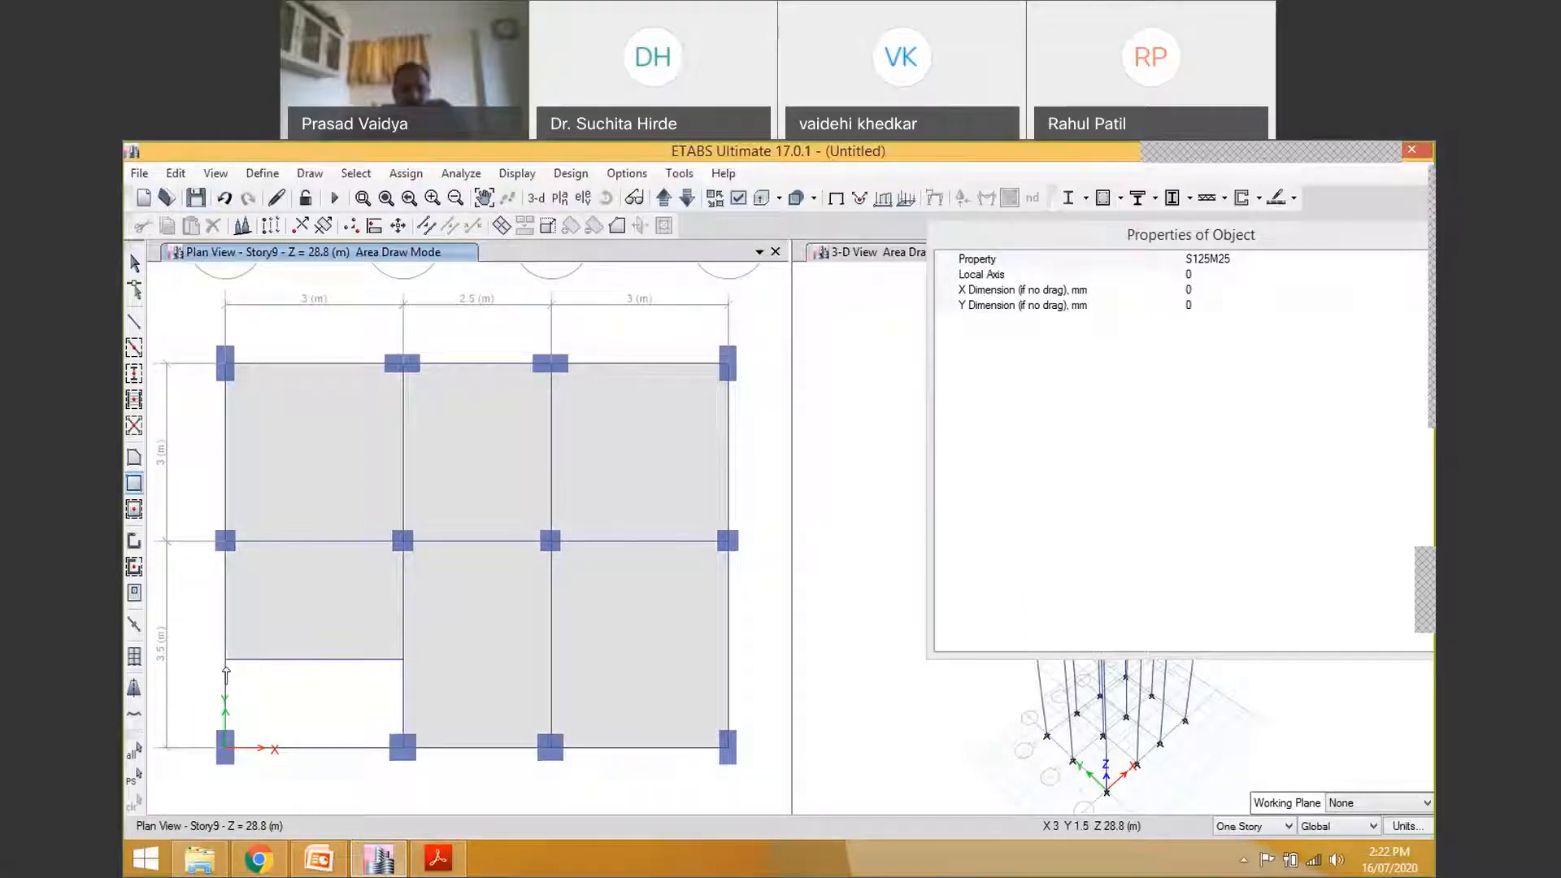
pyautogui.moveTo(227, 670)
pyautogui.mouseDown()
pyautogui.moveTo(374, 760)
pyautogui.moveTo(404, 753)
pyautogui.mouseUp()
pyautogui.moveTo(1244, 248); pyautogui.dragTo(1111, 263)
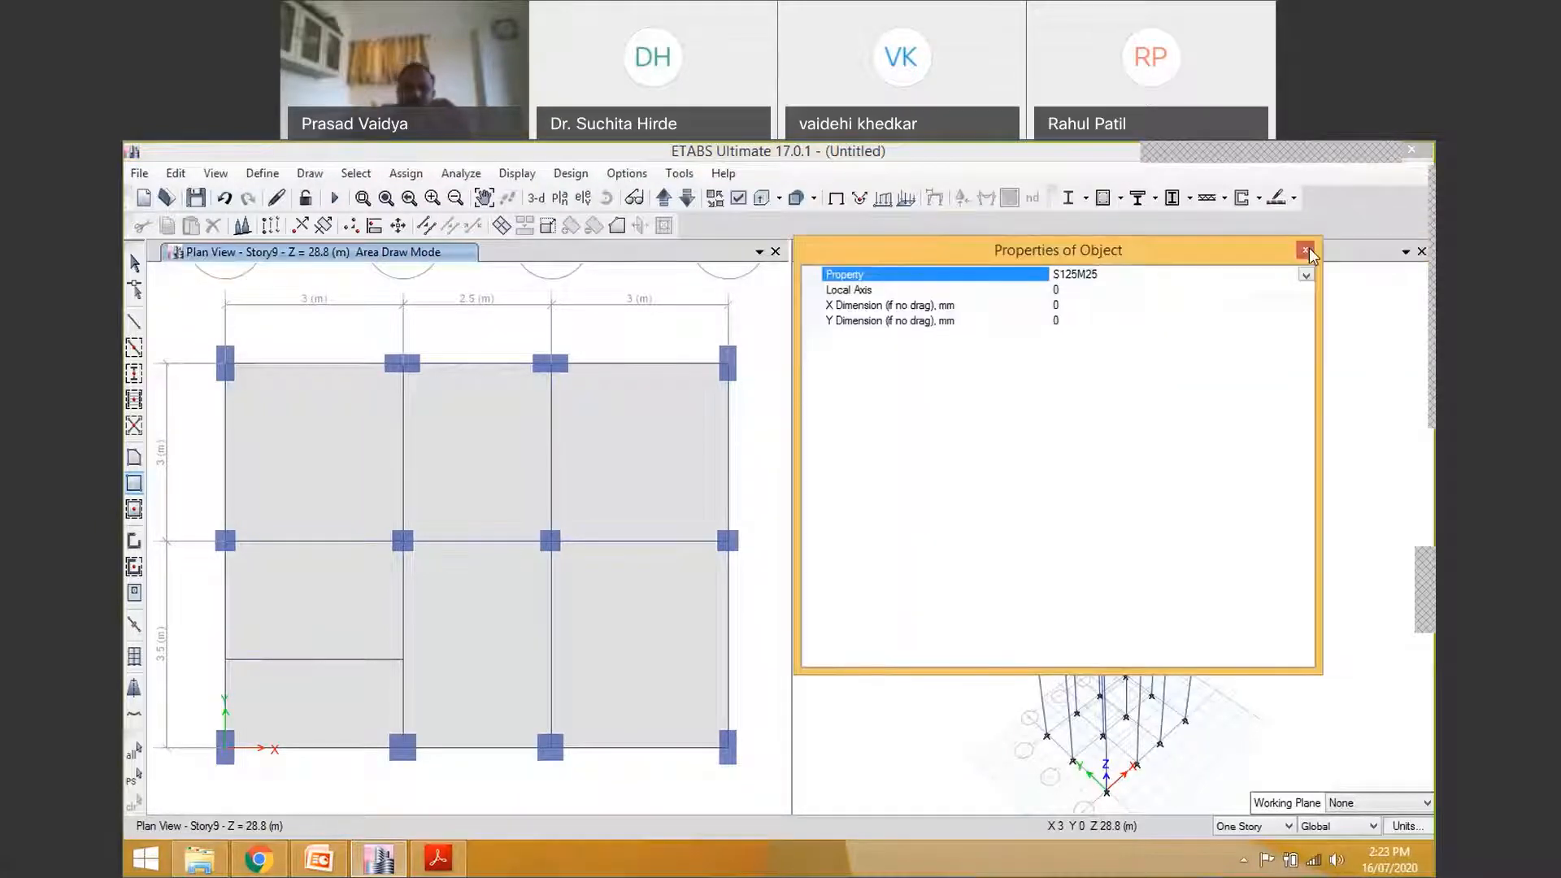
pyautogui.click(1306, 252)
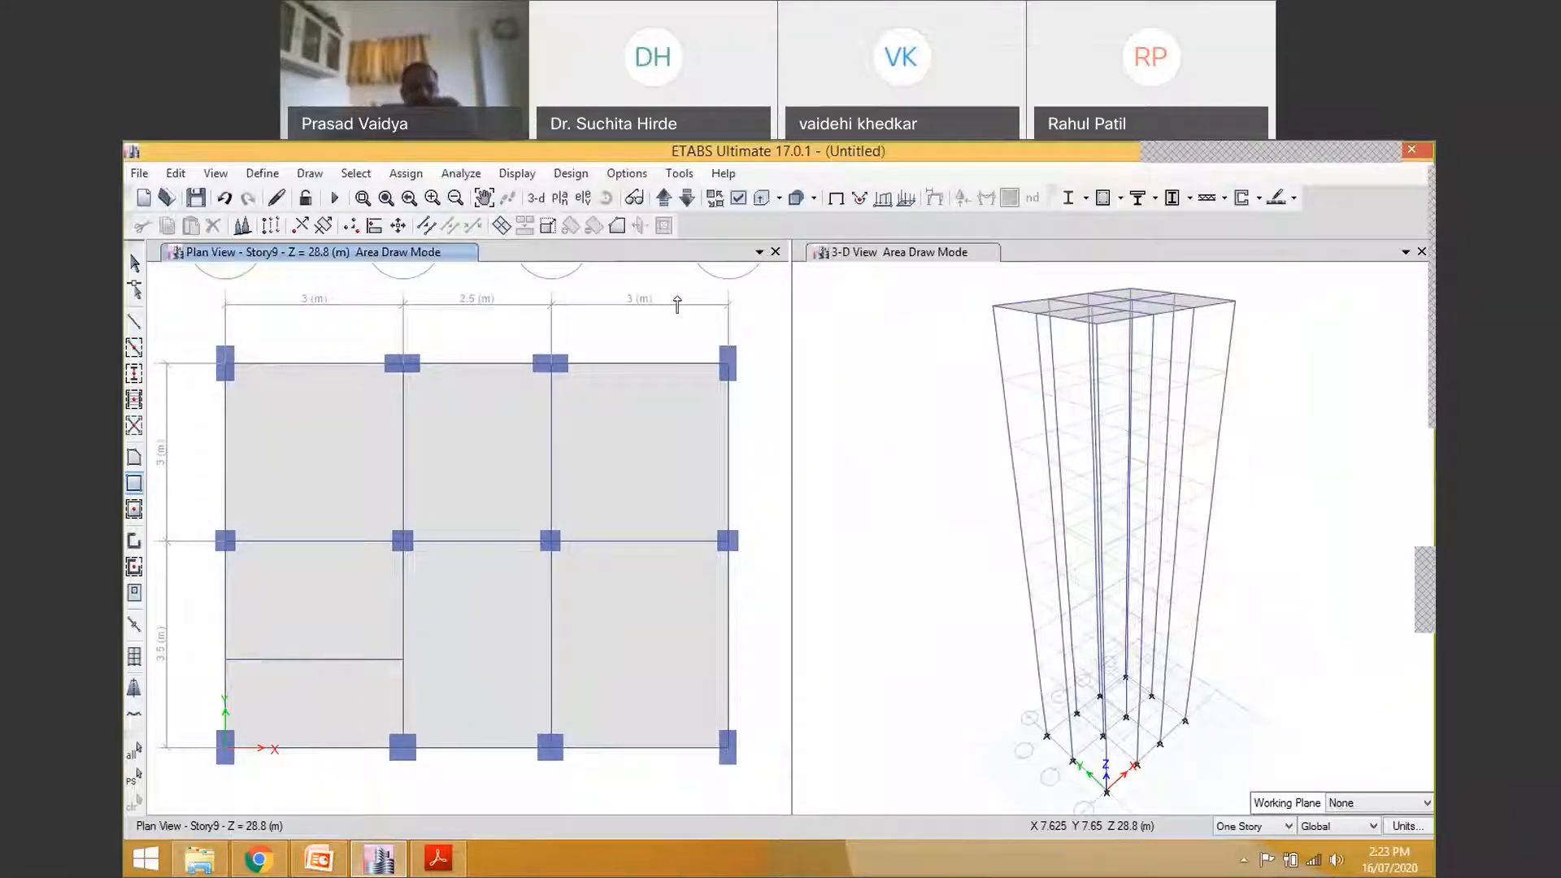
pyautogui.press('Escape')
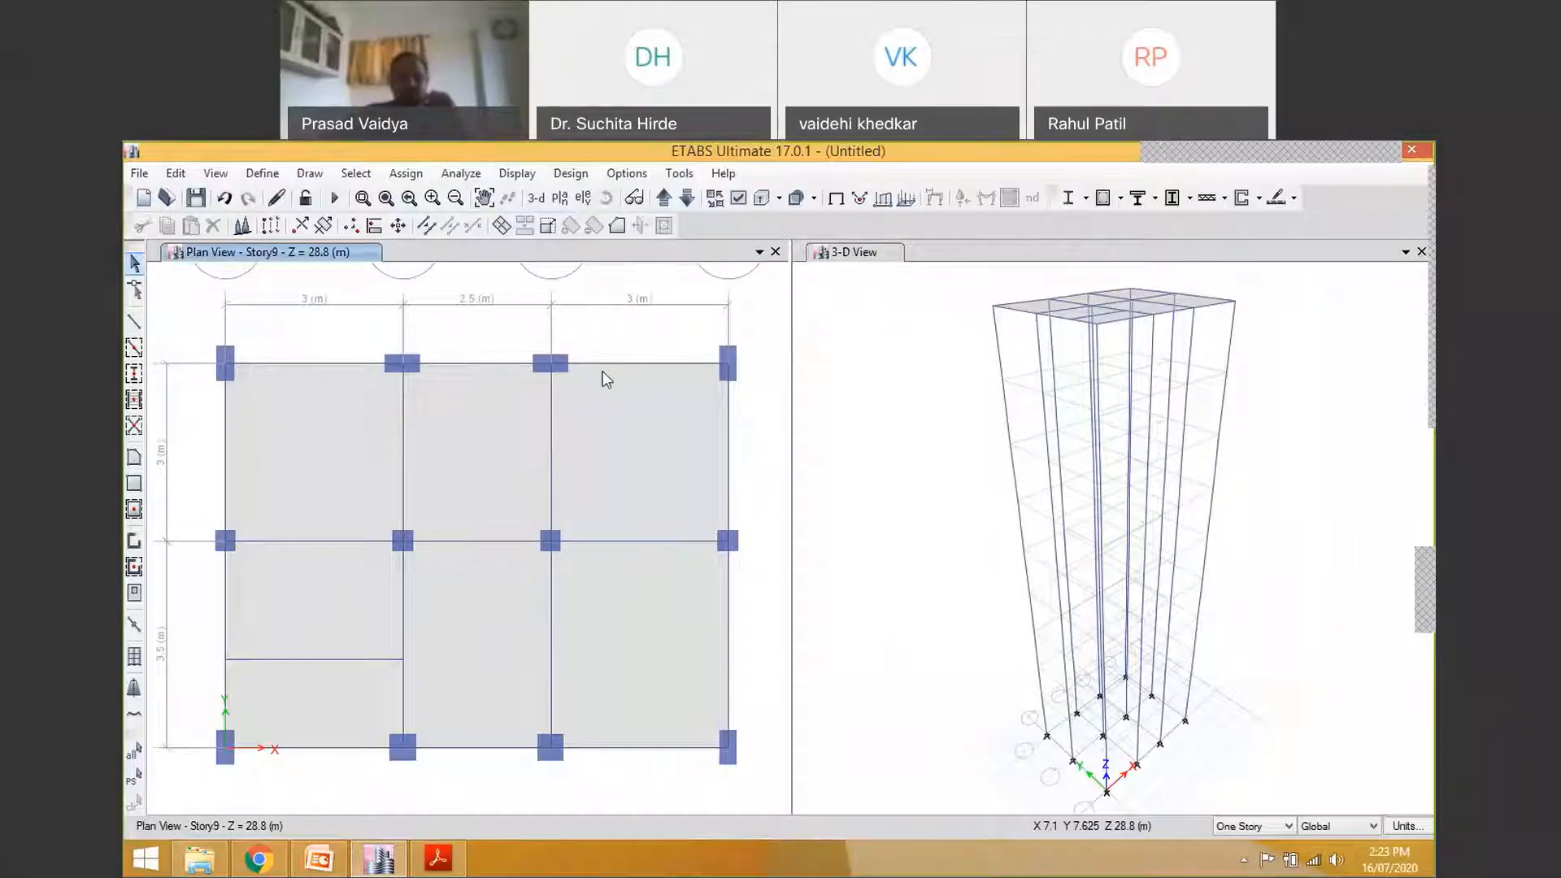
# Assign auto cookie-cut meshing to all seven slabs, including meshing at visible grids and a maximum element size of 1000 mm
pyautogui.click(287, 456)
pyautogui.click(432, 455)
pyautogui.click(634, 464)
pyautogui.click(663, 588)
pyautogui.click(488, 606)
pyautogui.click(348, 612)
pyautogui.click(337, 700)
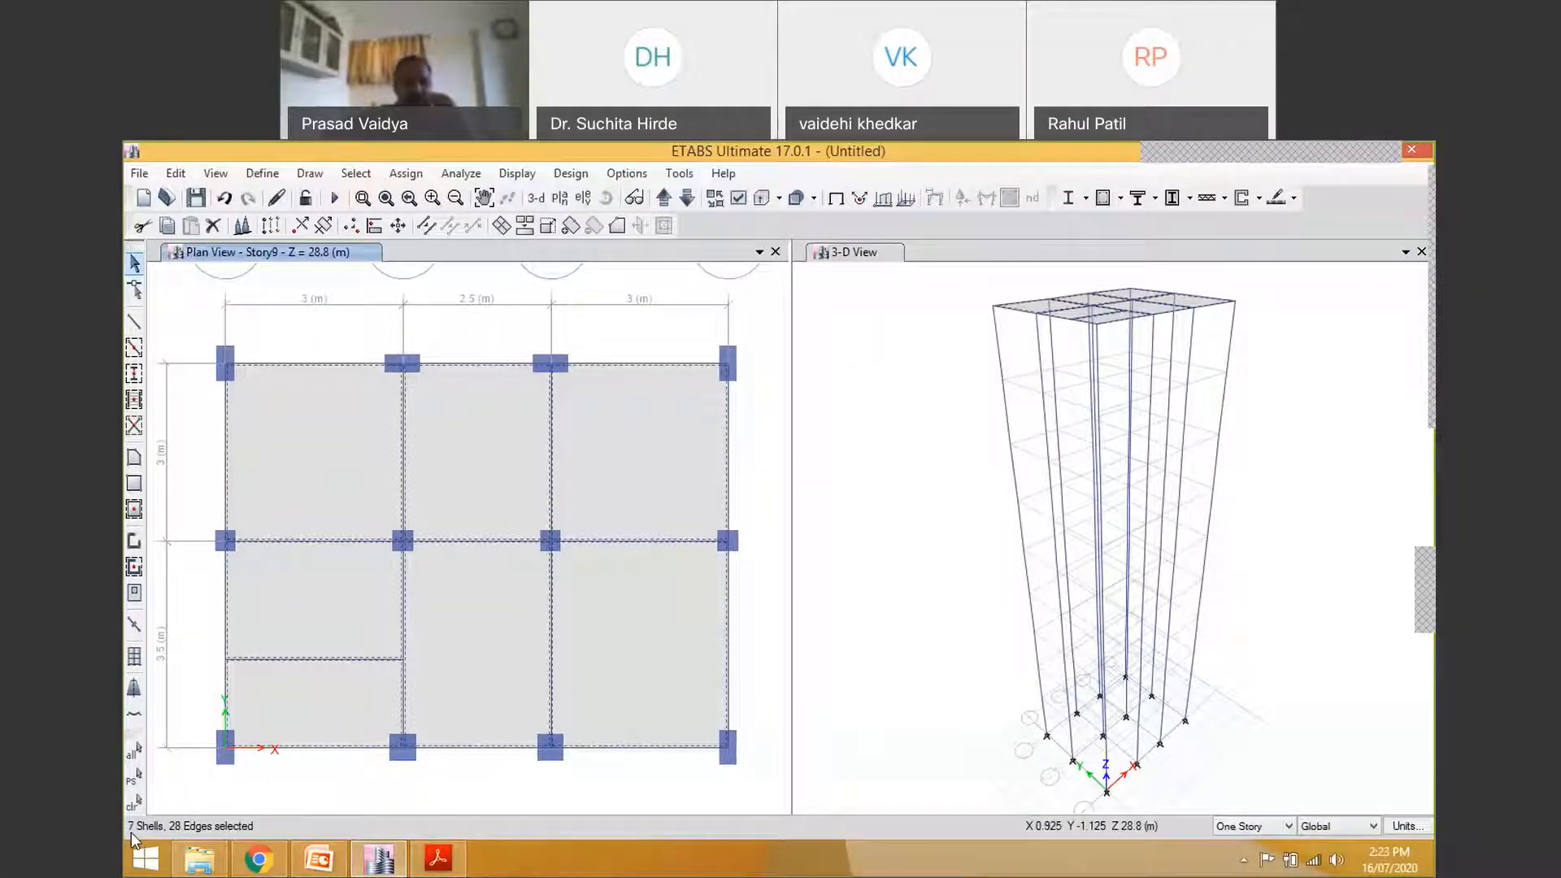
pyautogui.click(407, 174)
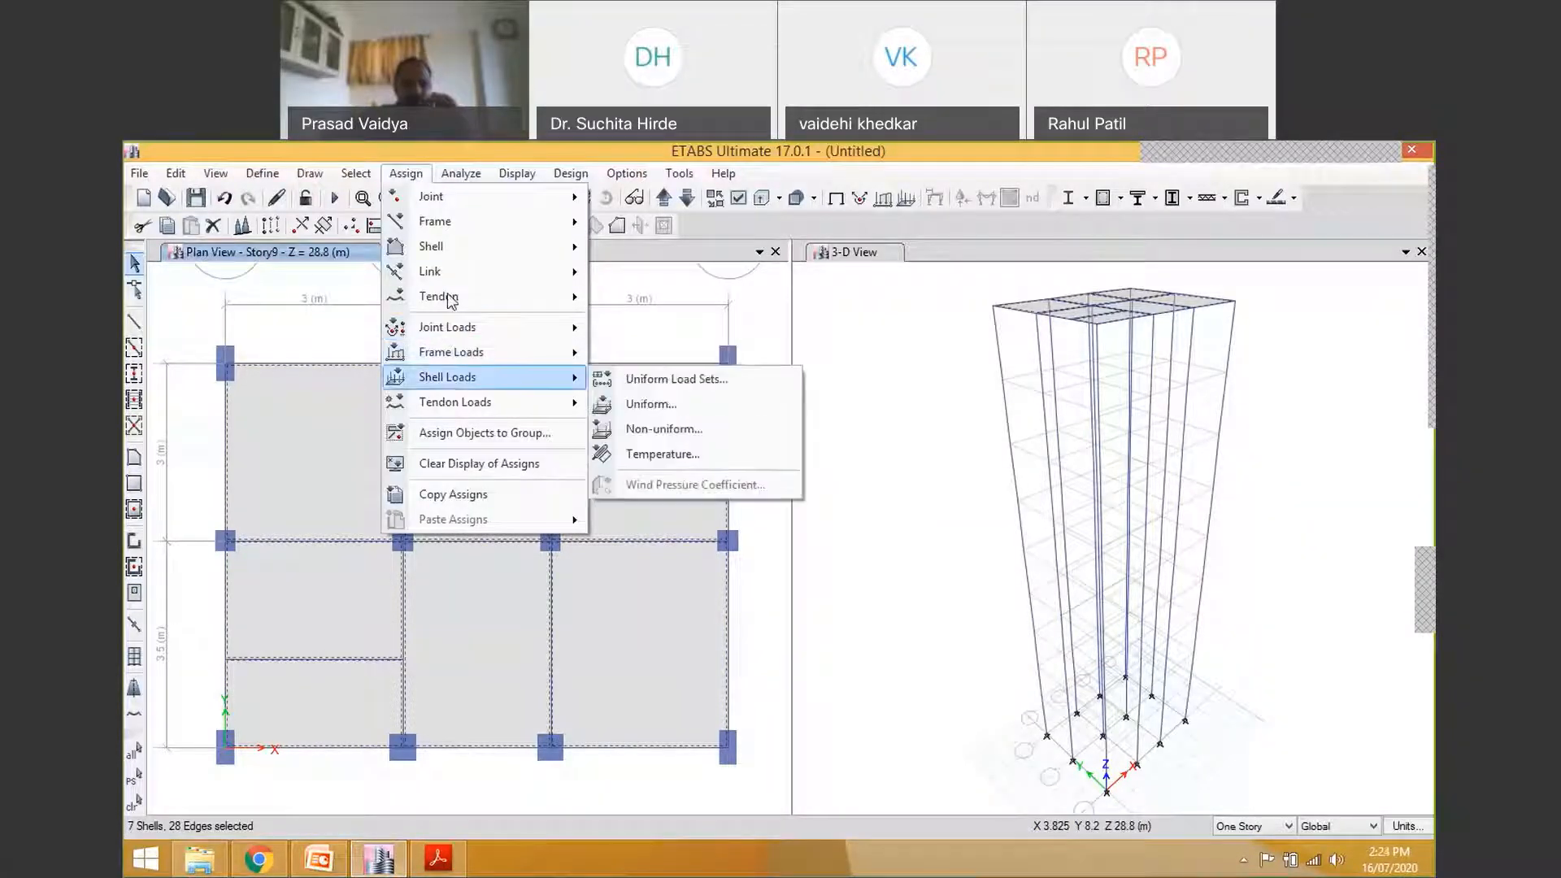
pyautogui.moveTo(439, 245)
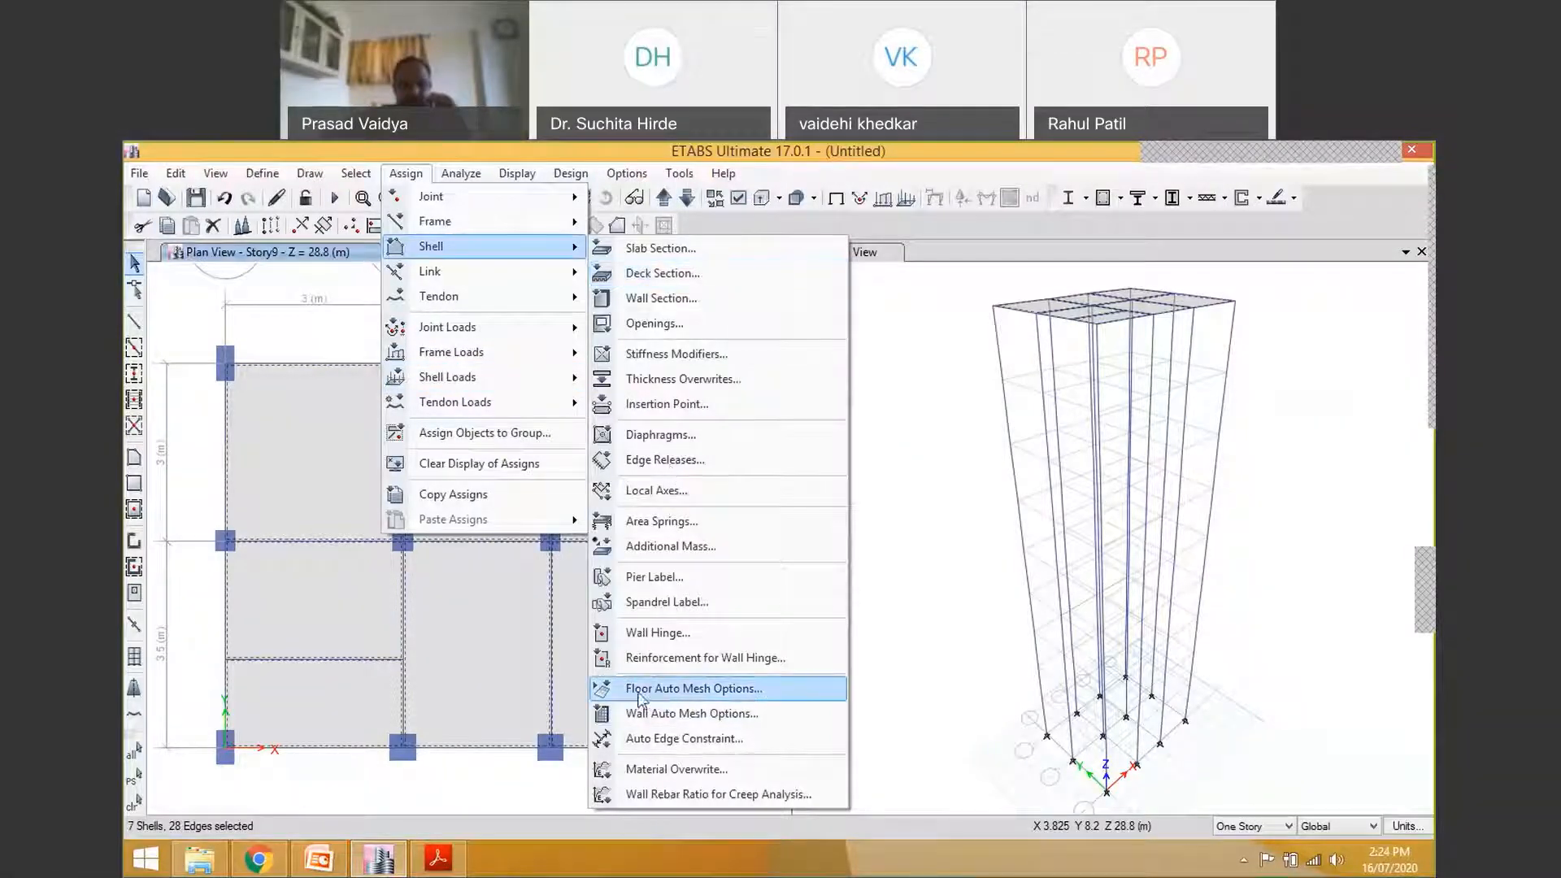
pyautogui.click(742, 692)
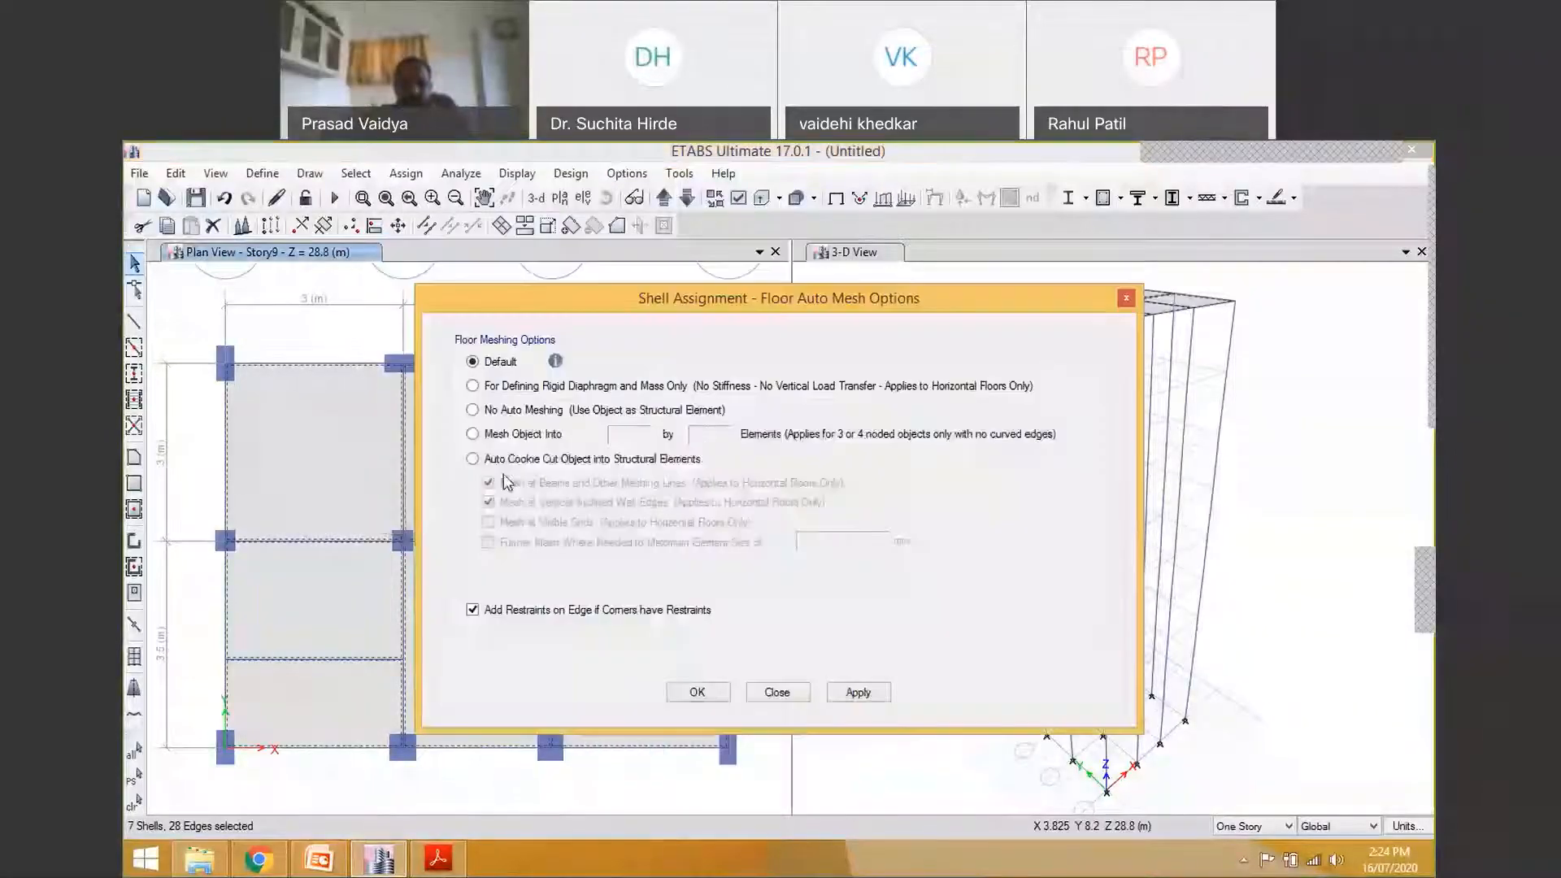
pyautogui.click(504, 460)
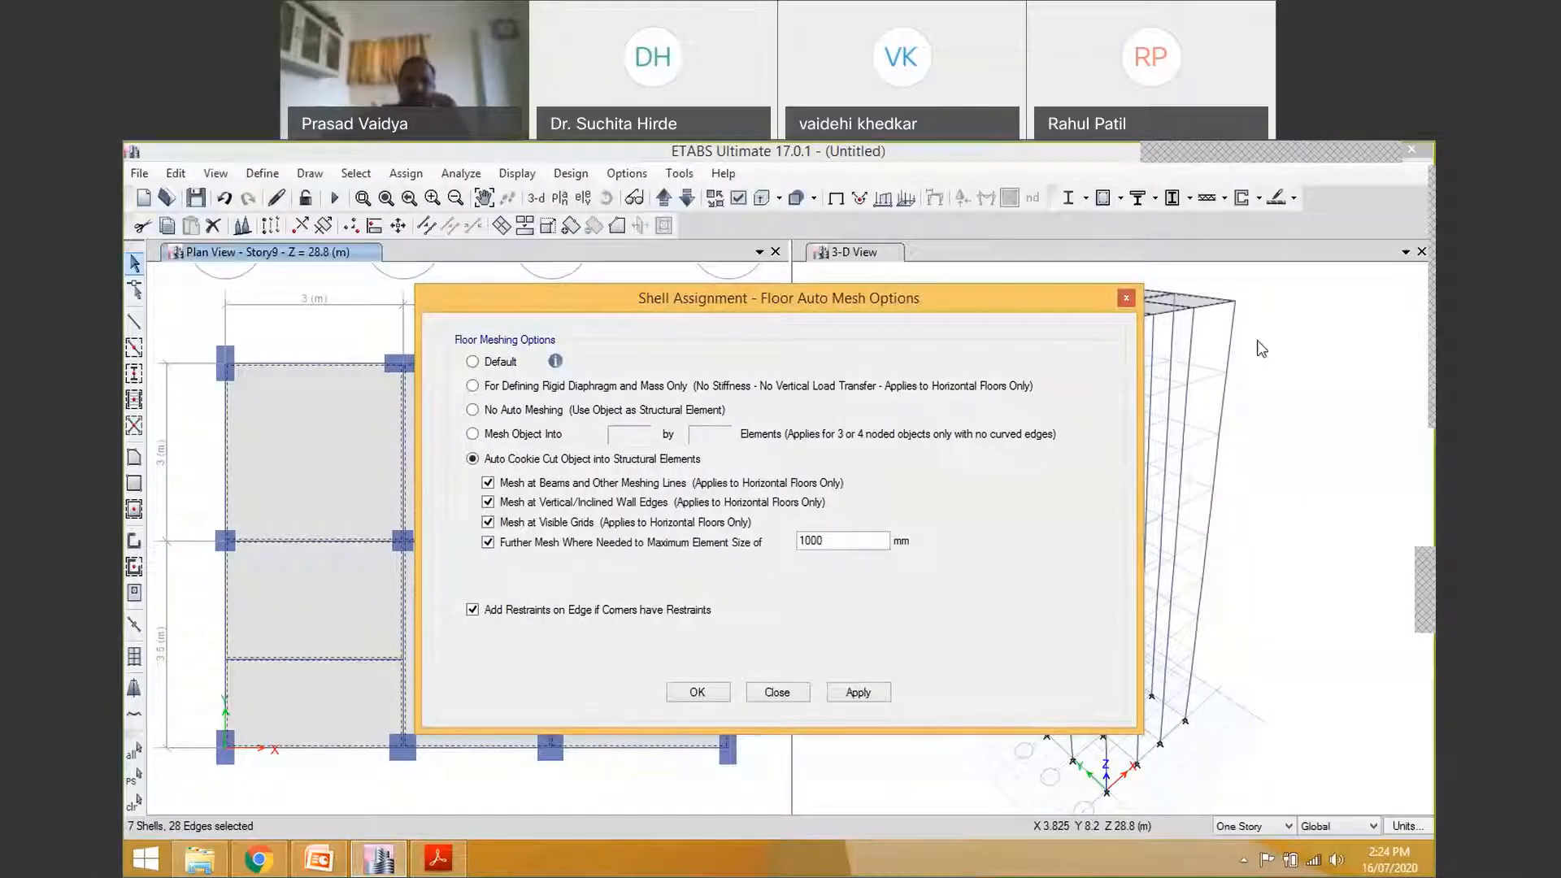
pyautogui.moveTo(867, 301); pyautogui.dragTo(1095, 284)
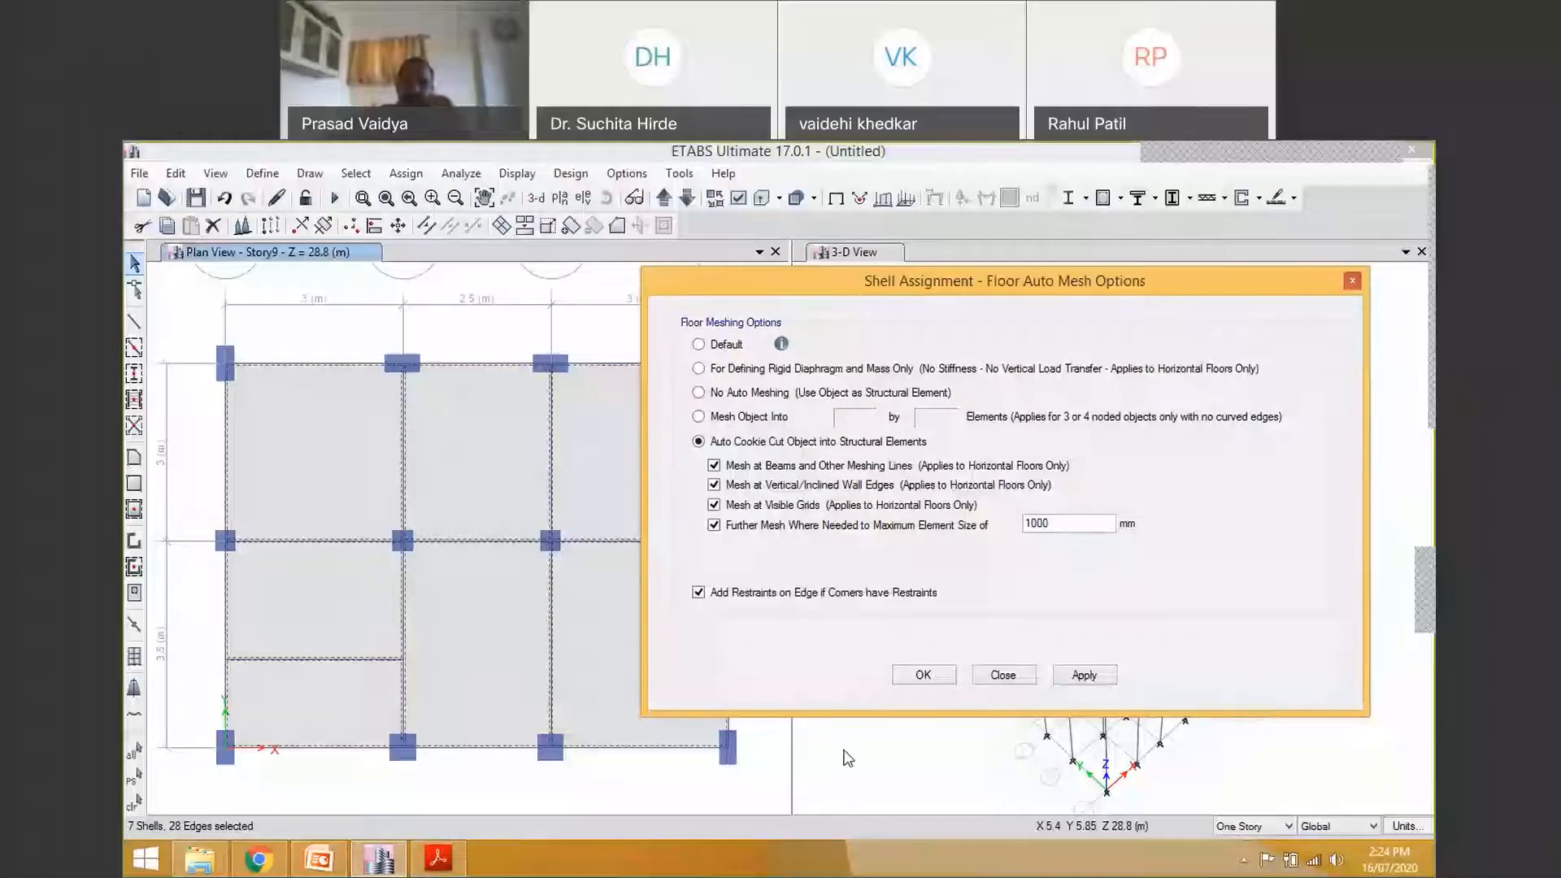
pyautogui.click(932, 688)
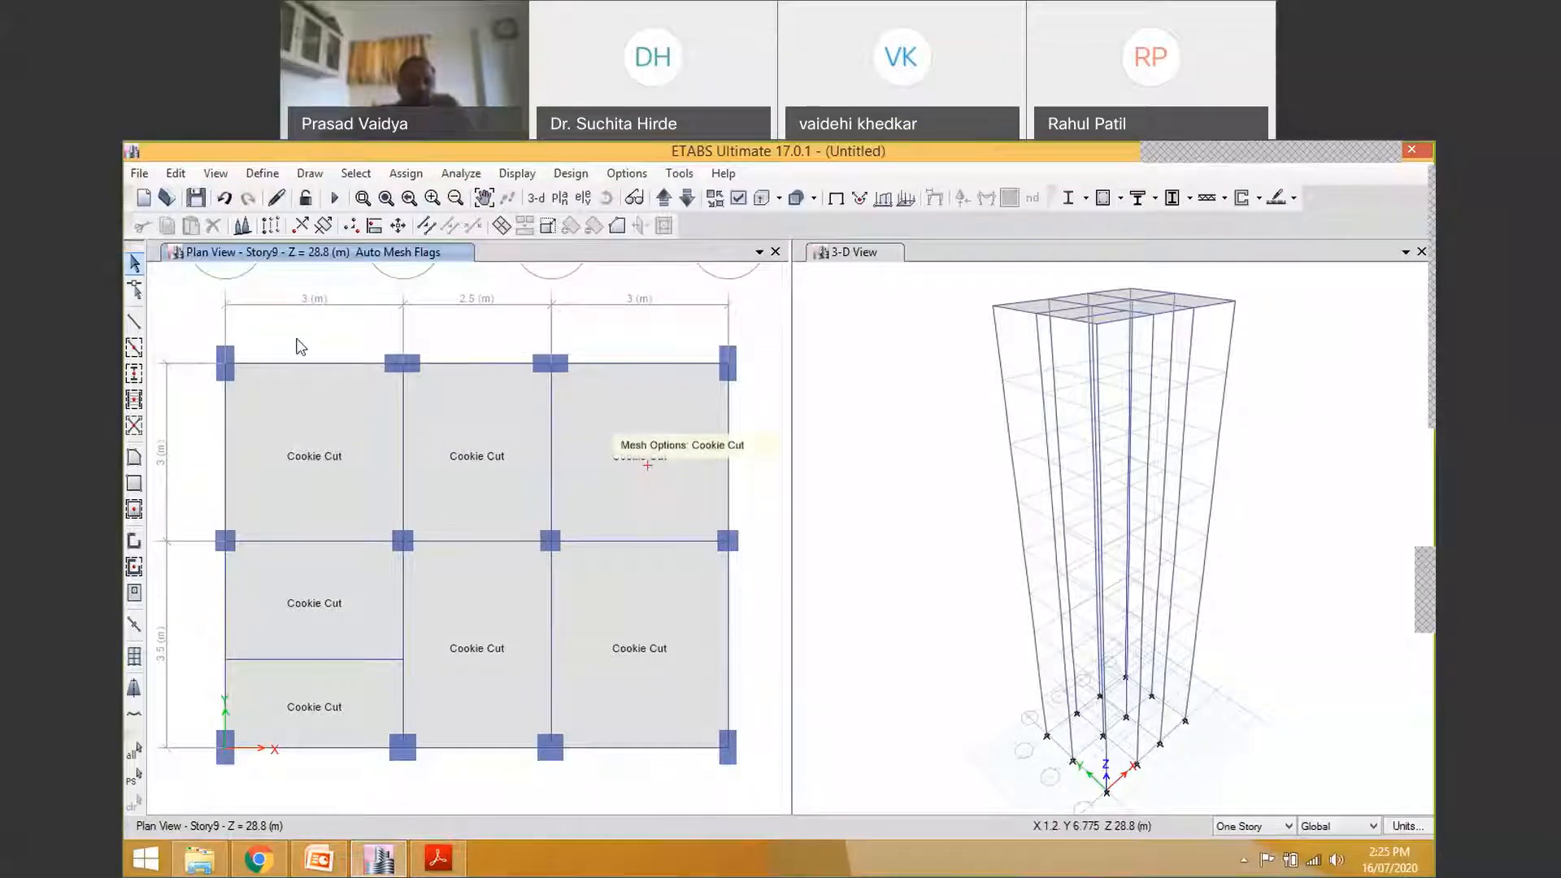
# Change the Live load pattern's type to Reducible Live and add another Reducible Live pattern named RLL
pyautogui.click(275, 176)
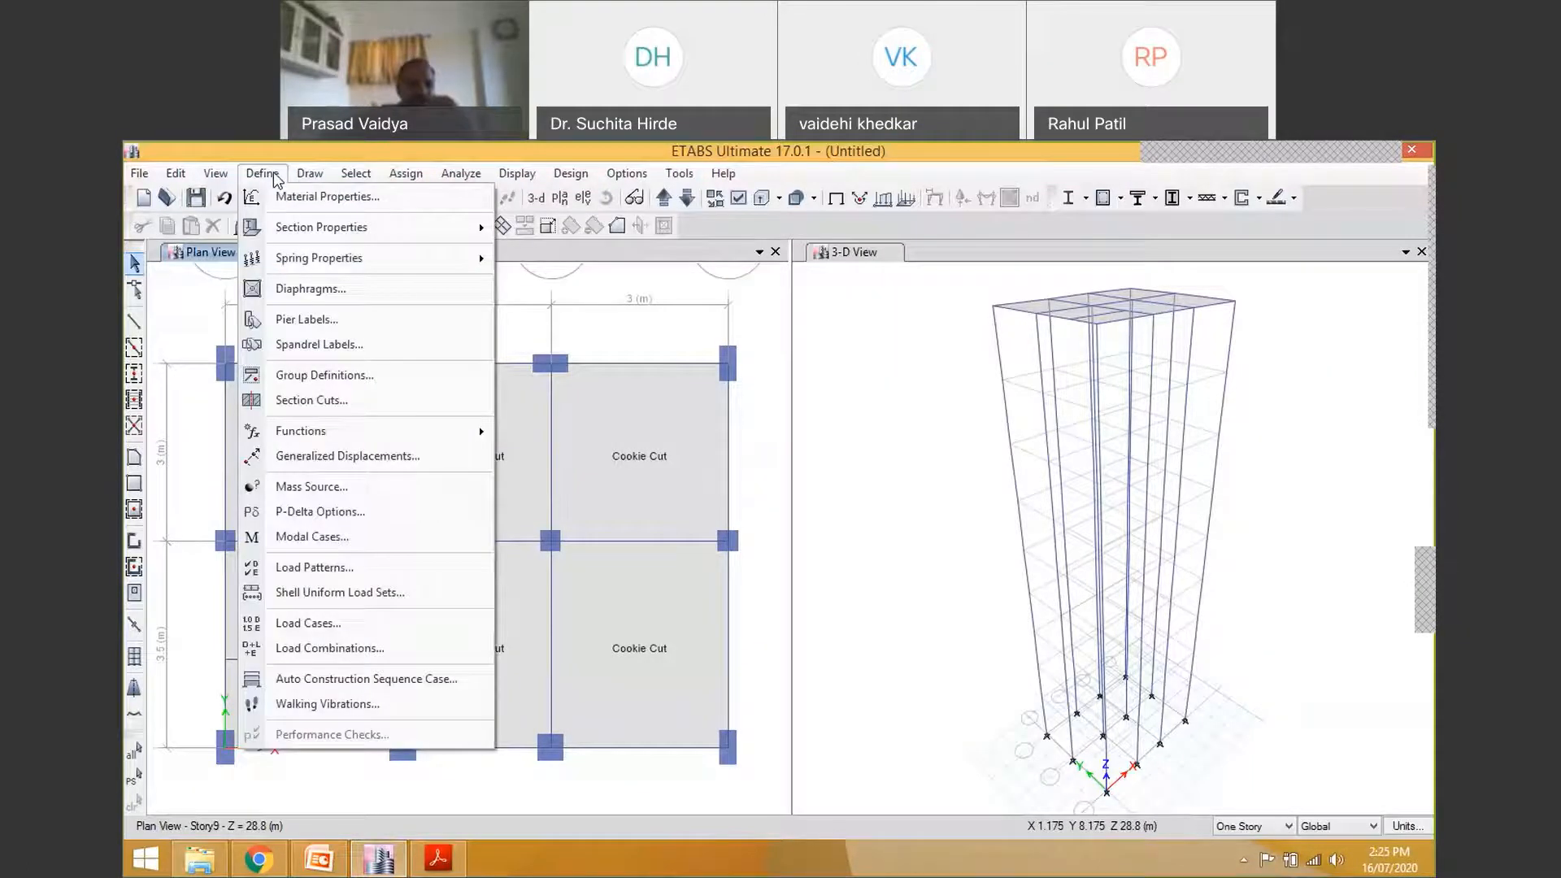
pyautogui.click(337, 569)
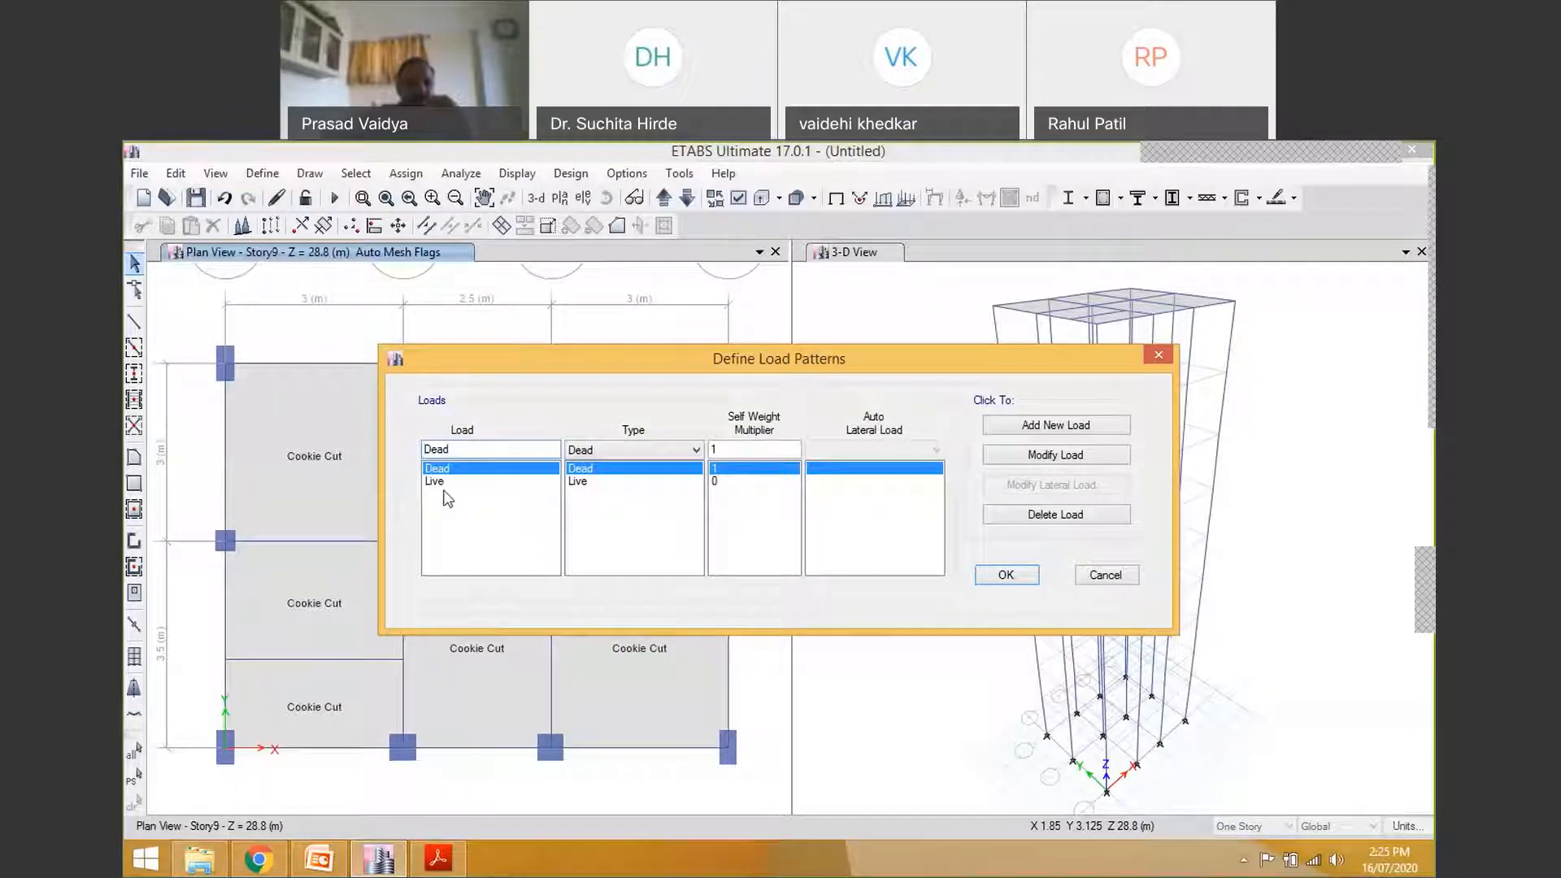
pyautogui.click(447, 483)
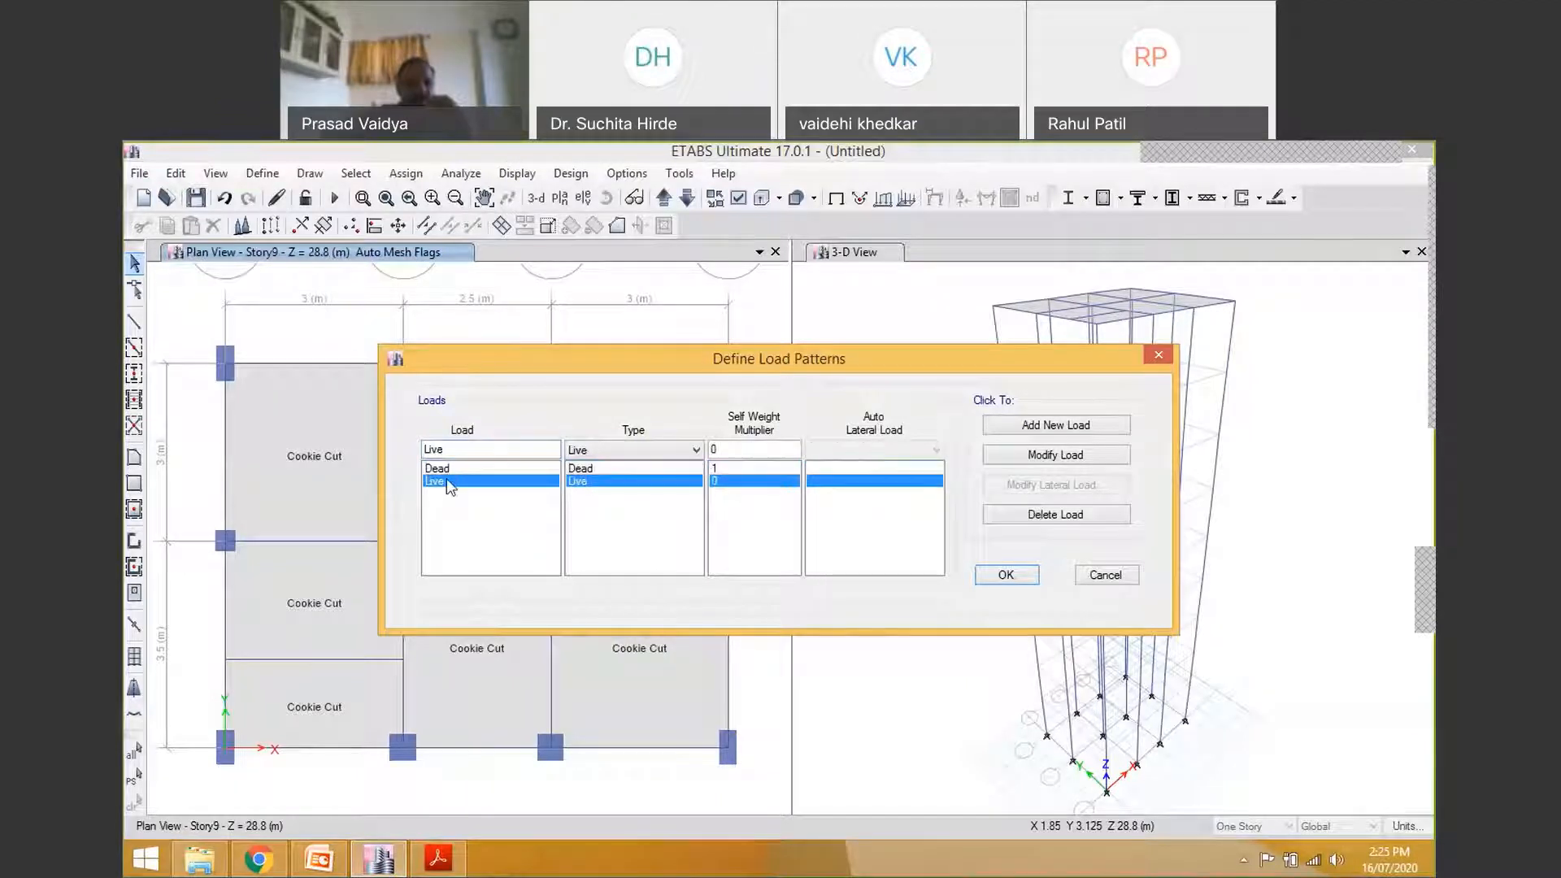
pyautogui.click(604, 454)
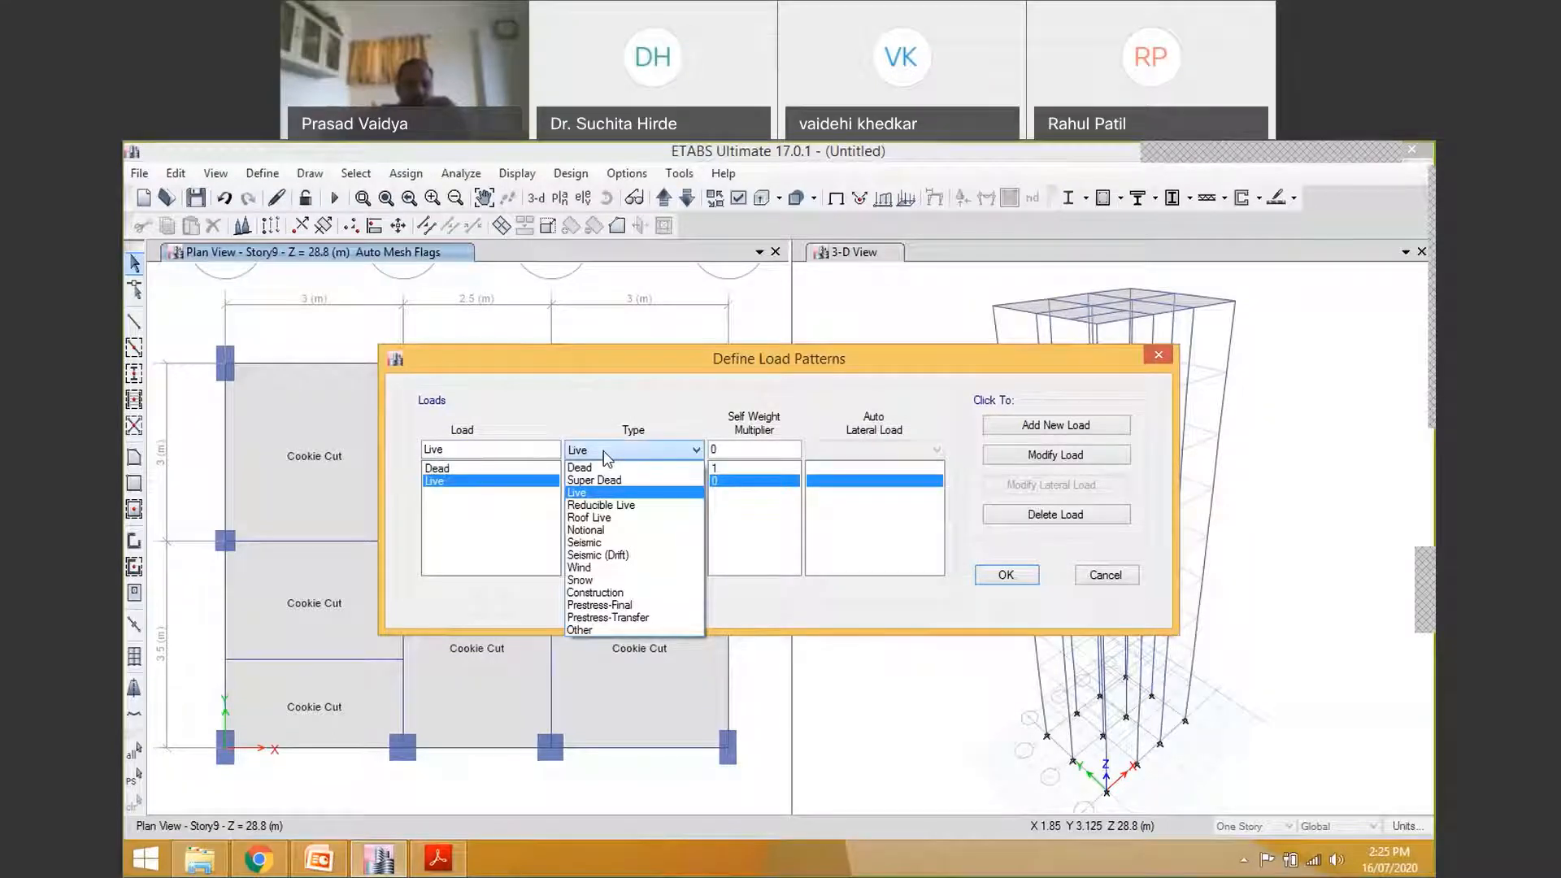
pyautogui.click(601, 505)
pyautogui.click(1056, 455)
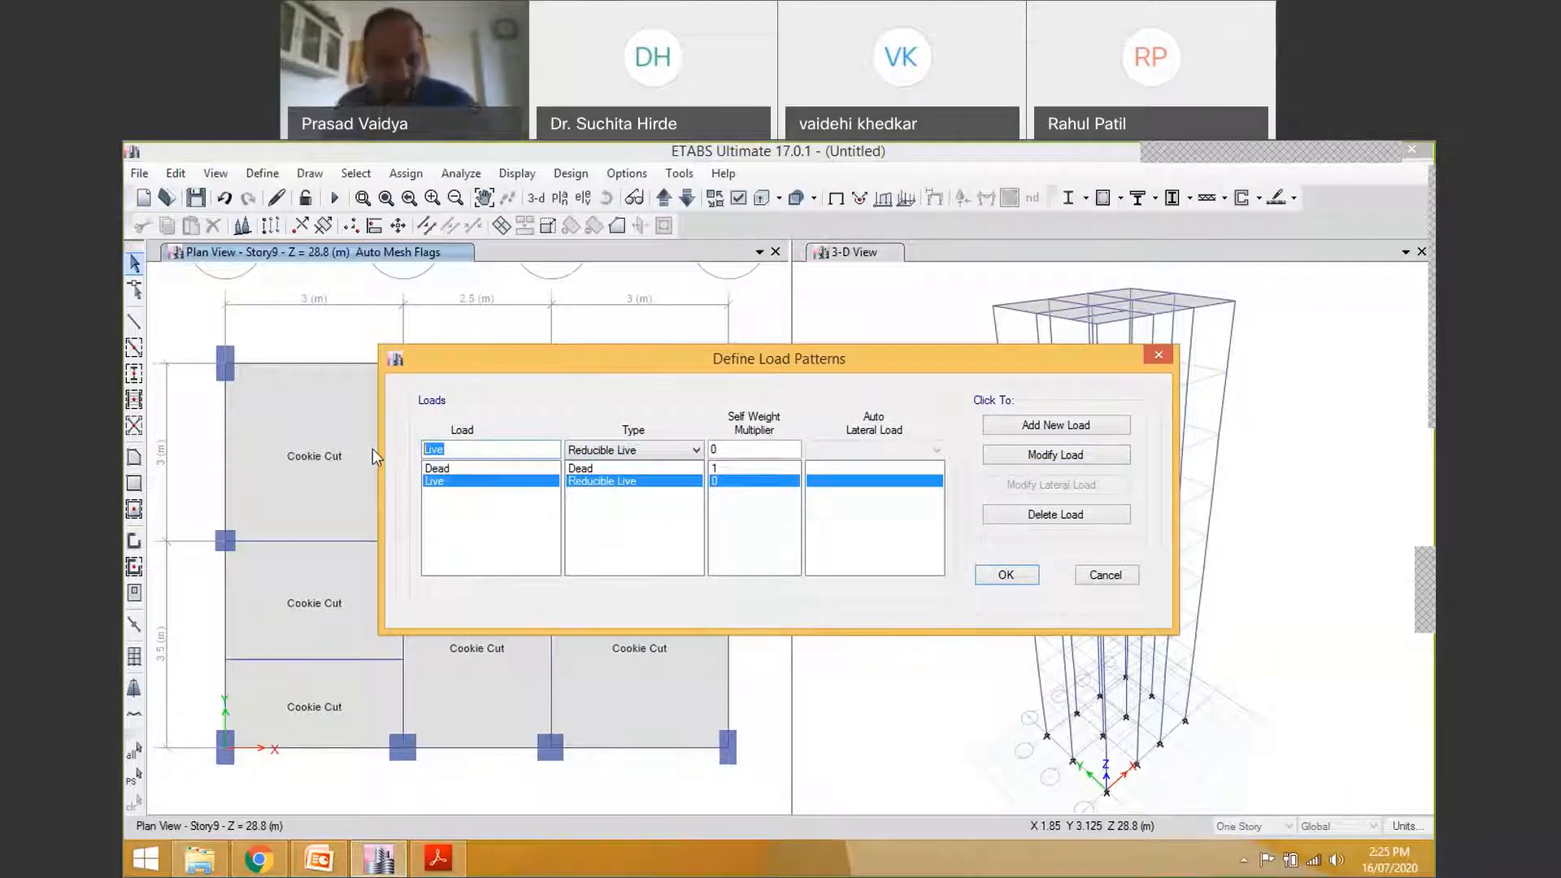
pyautogui.write('RLL')
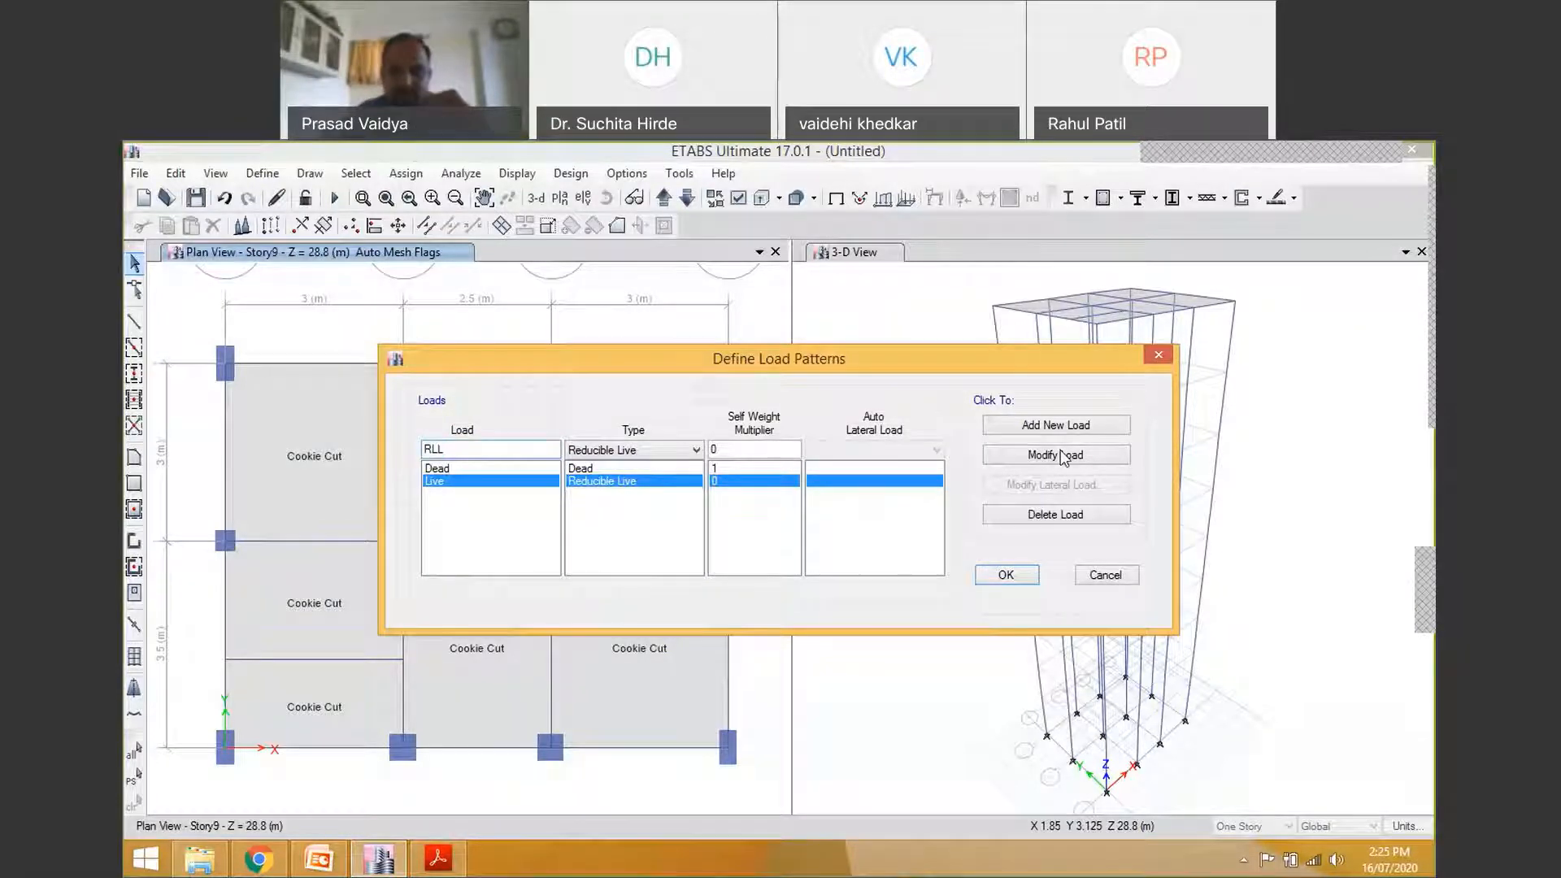
pyautogui.click(1056, 425)
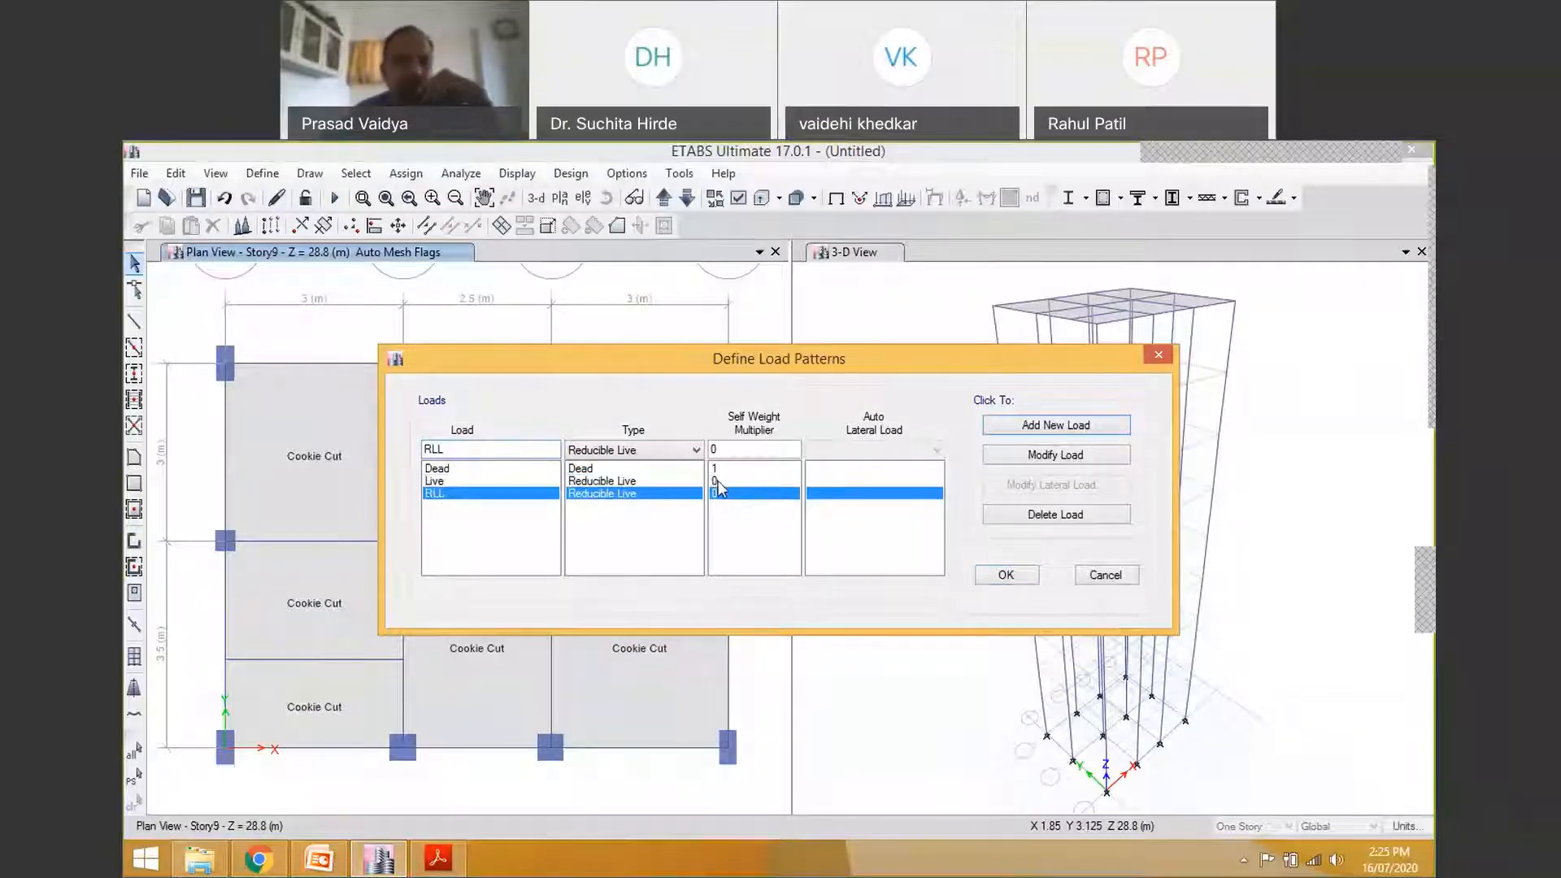
# Add a Seismic load pattern named EQX with IS 1893:2016 as its auto lateral load
pyautogui.moveTo(471, 449); pyautogui.dragTo(340, 474)
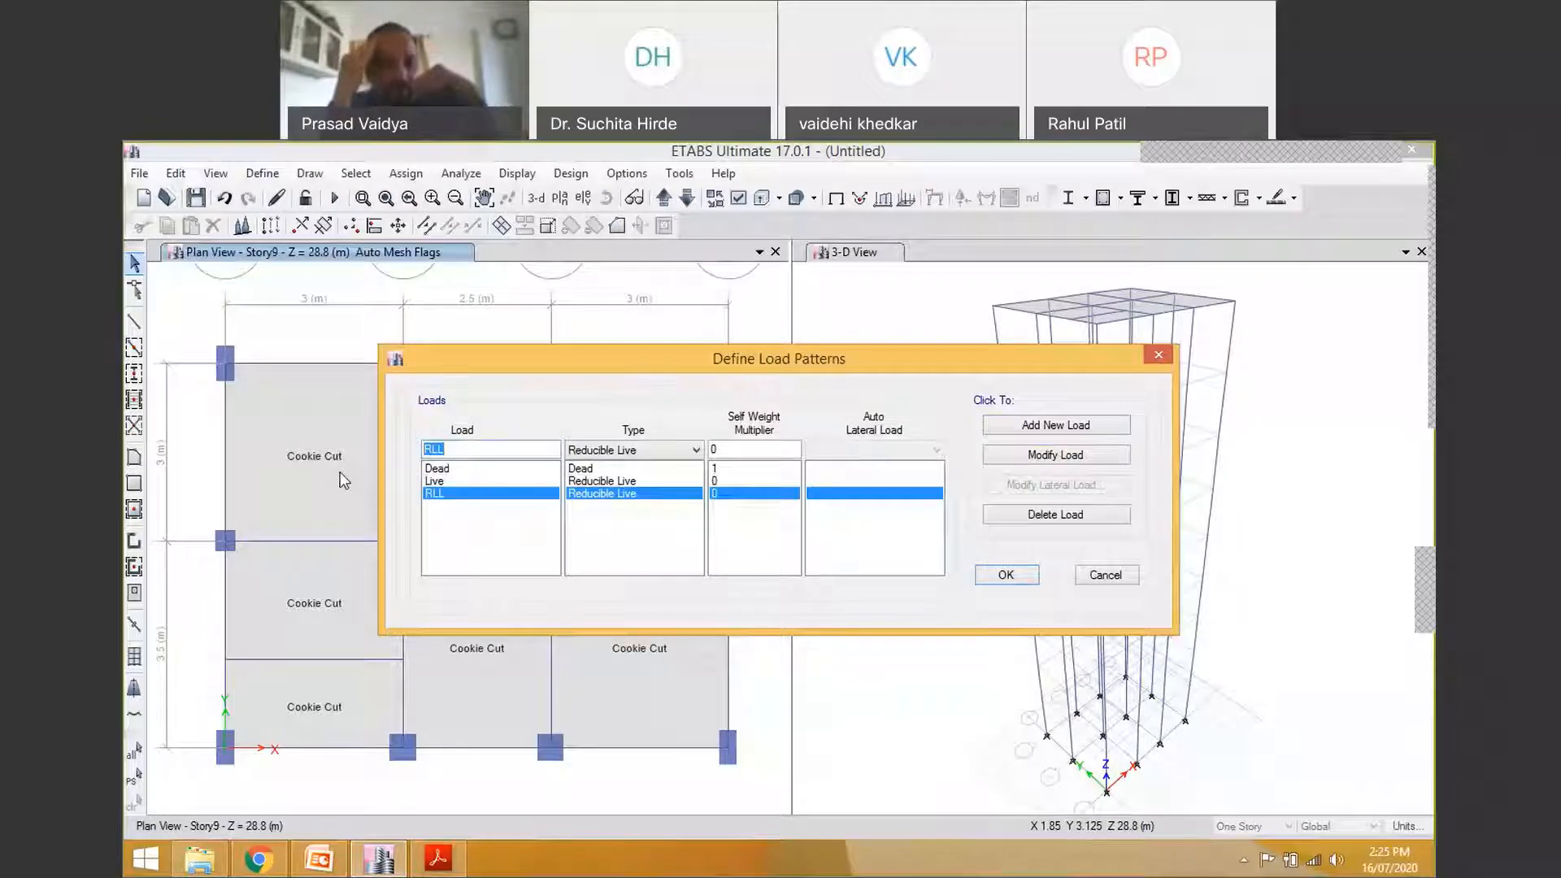
pyautogui.write('EQ')
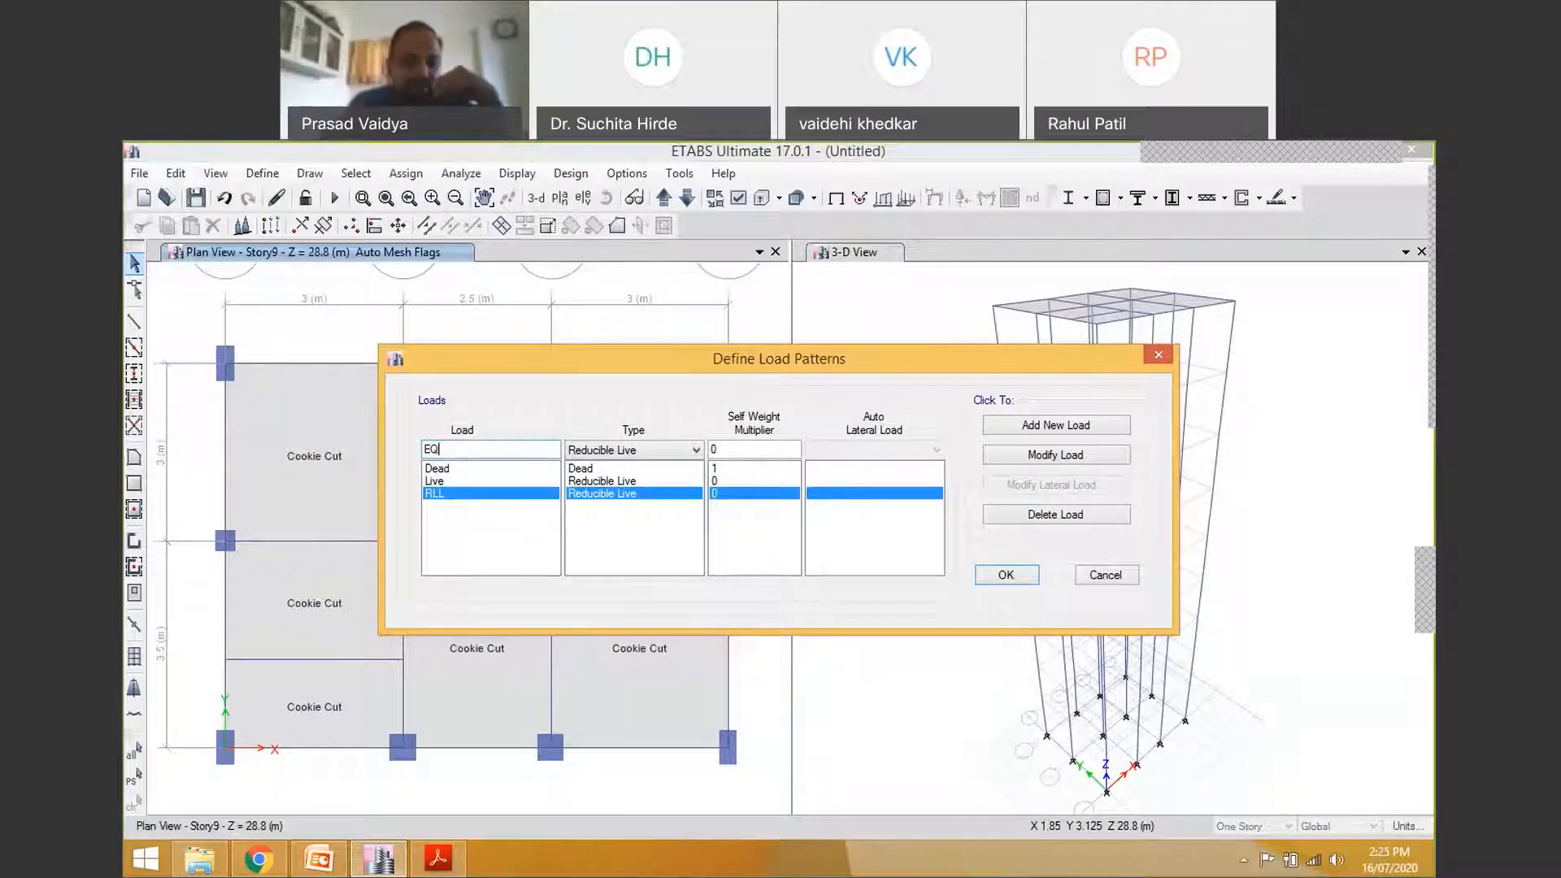
pyautogui.write('X')
pyautogui.click(654, 452)
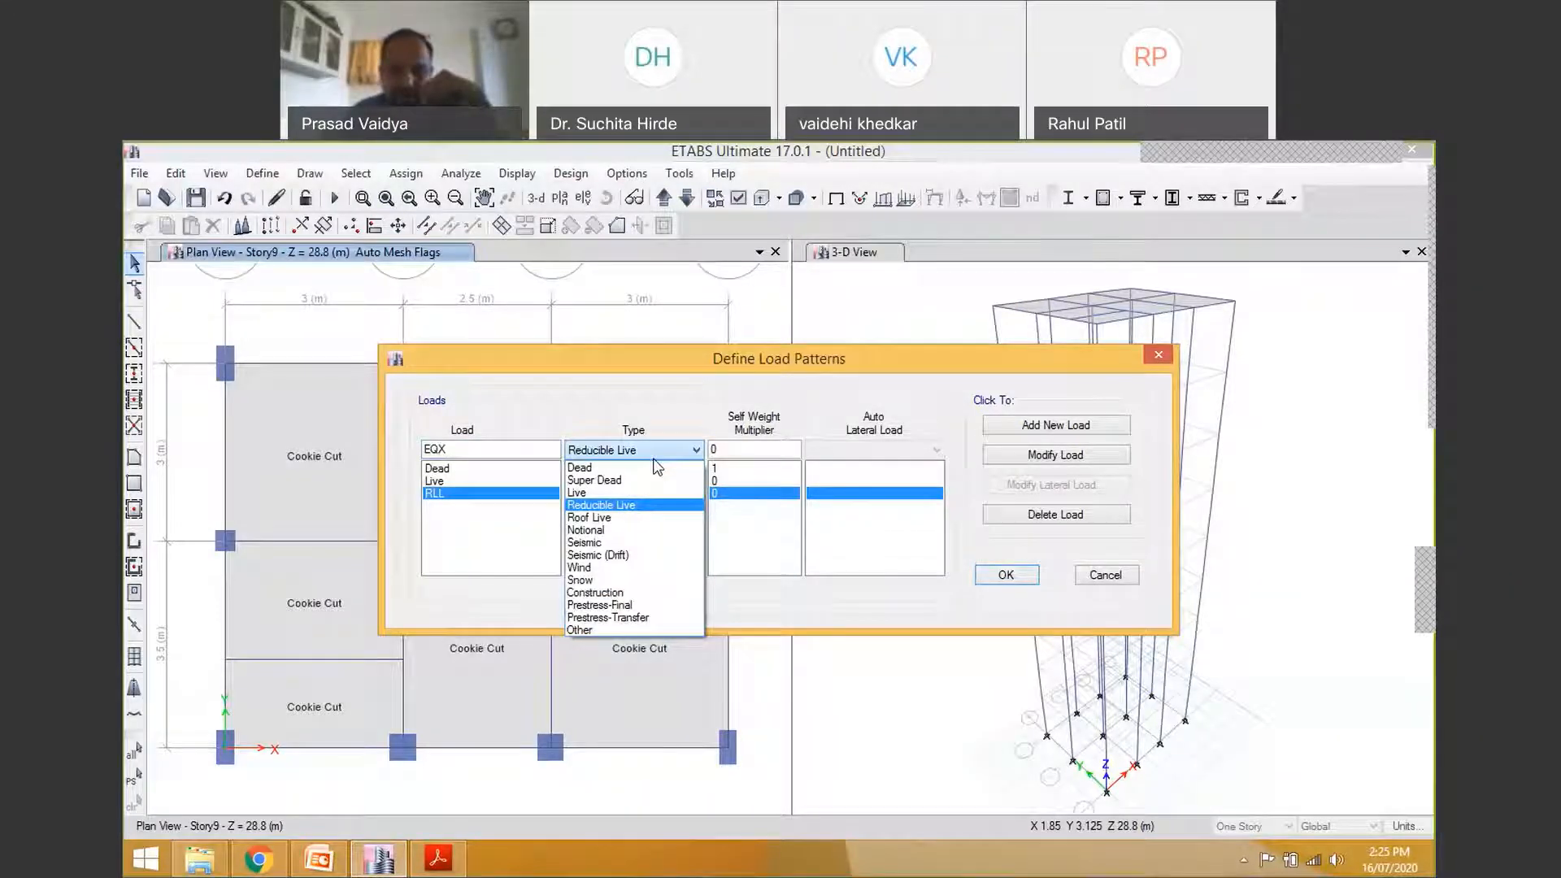
pyautogui.click(584, 543)
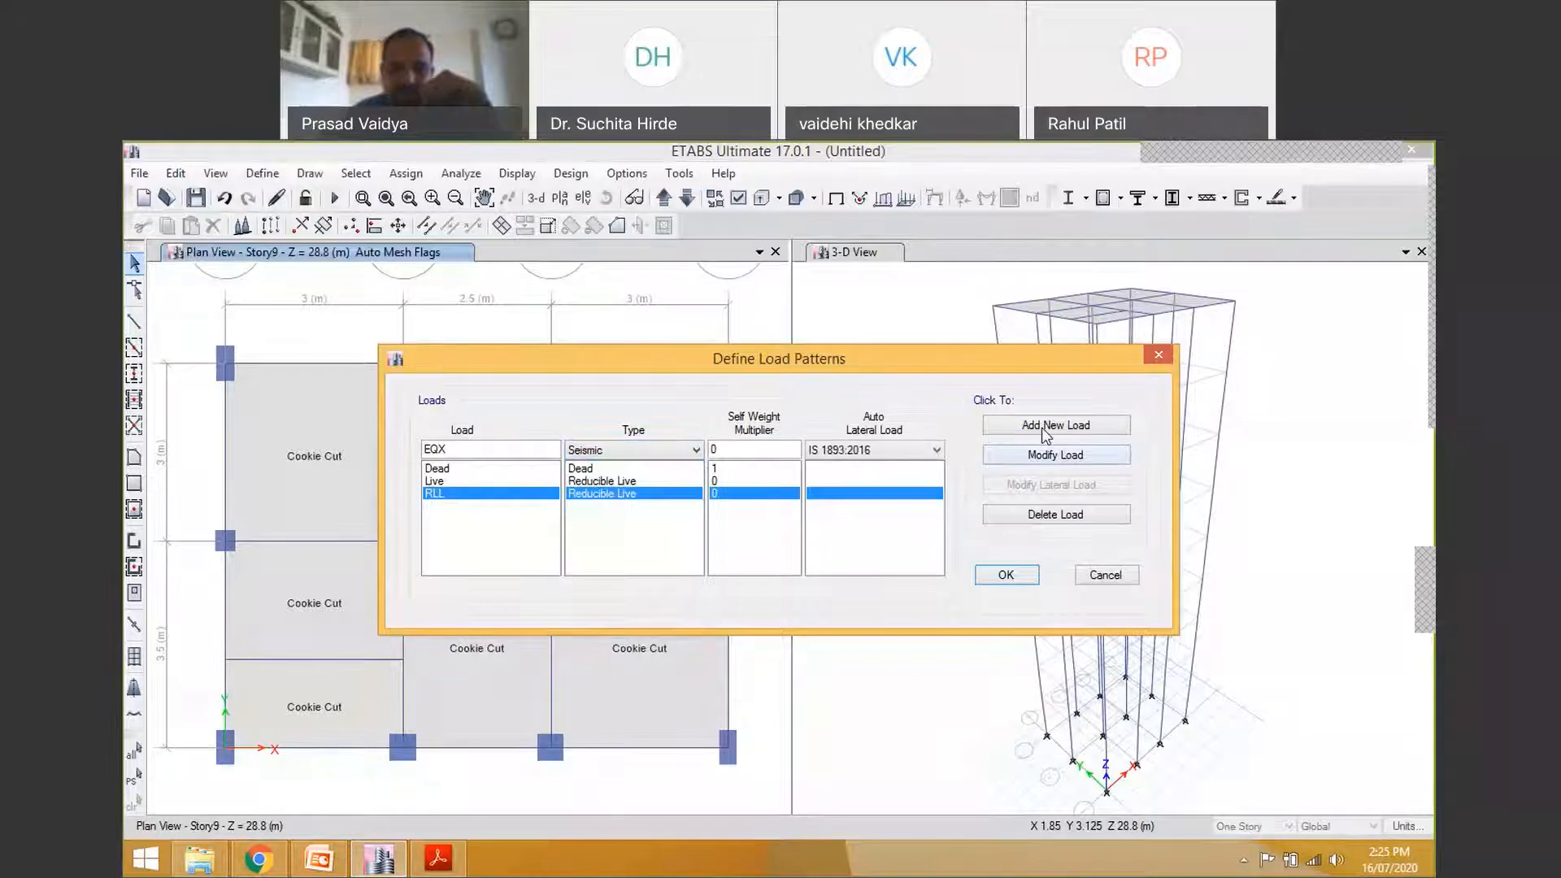
pyautogui.click(1056, 424)
# Restrict the EQX pattern's IS 1893:2016 seismic loading to X Dir only, excluding all eccentricity cases and the Y direction
pyautogui.click(1040, 487)
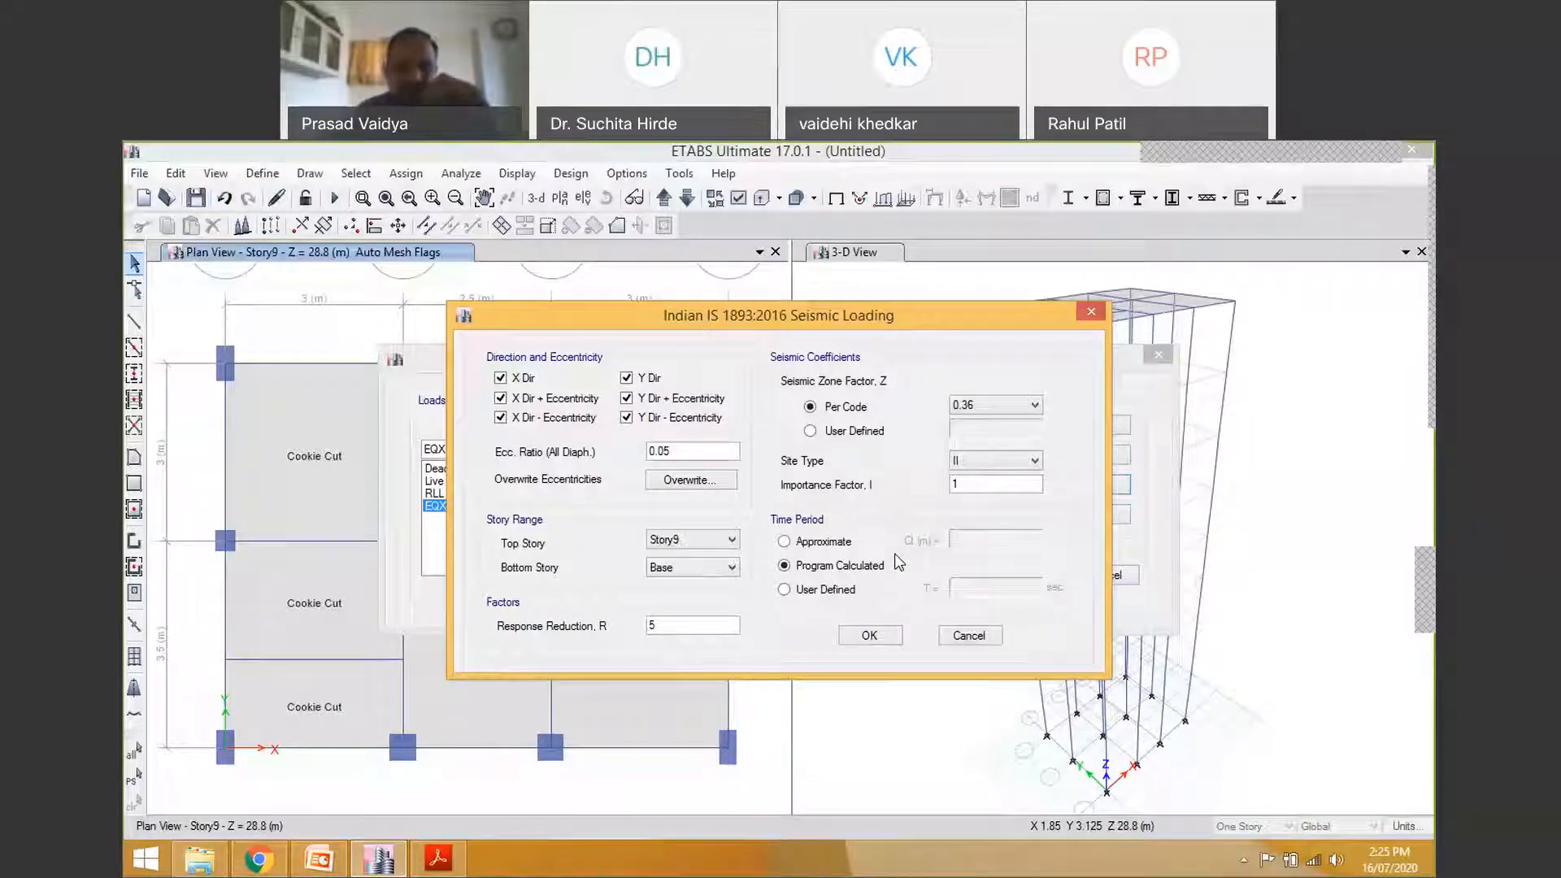
pyautogui.click(537, 398)
pyautogui.click(594, 419)
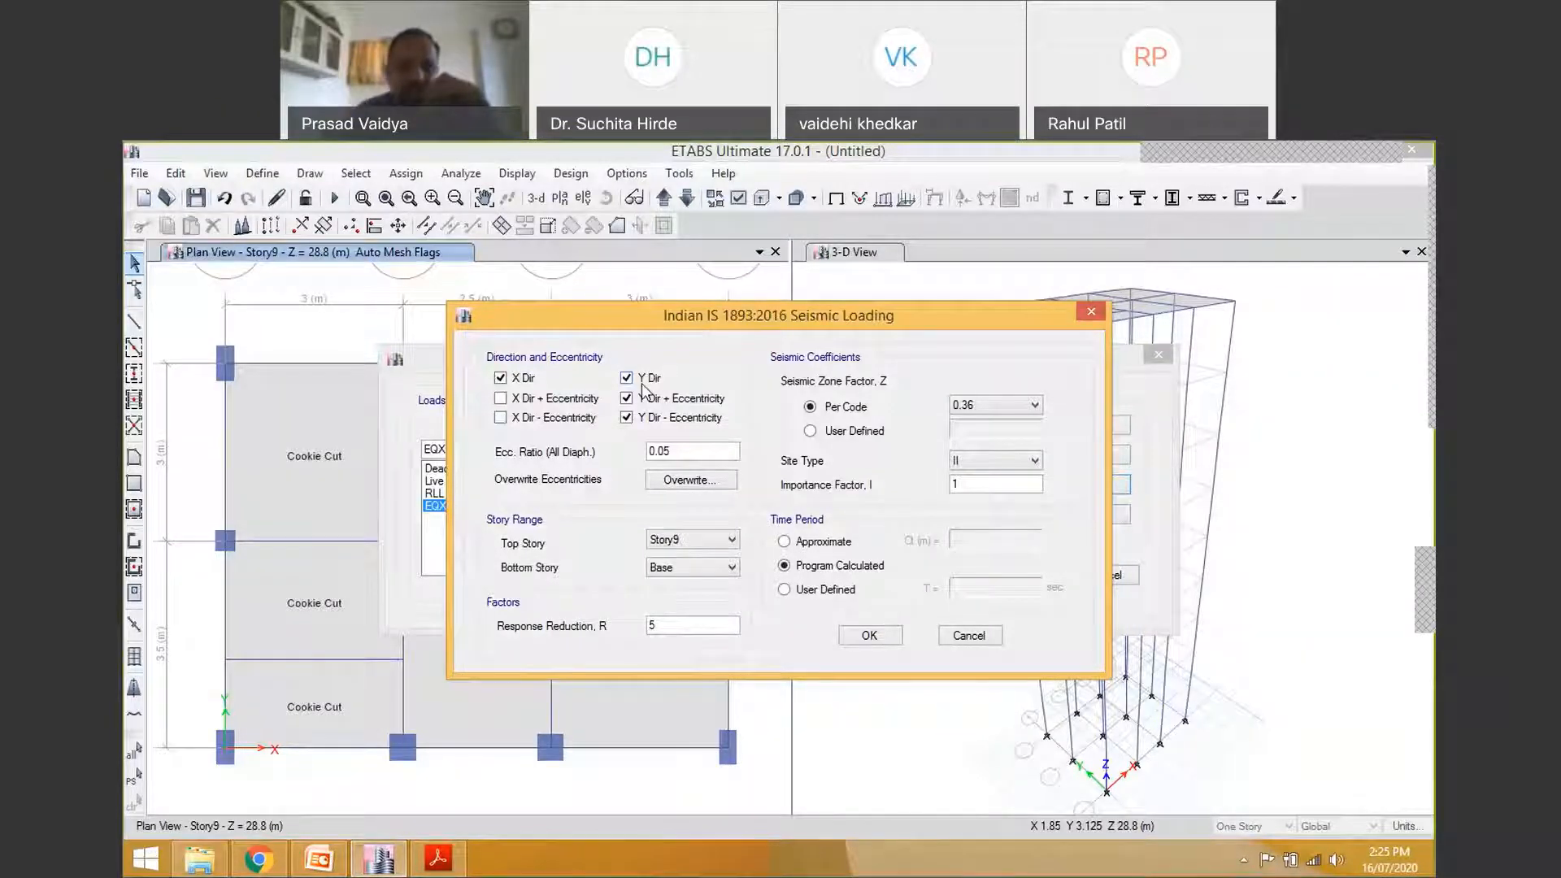
pyautogui.click(641, 382)
pyautogui.click(644, 399)
pyautogui.click(645, 418)
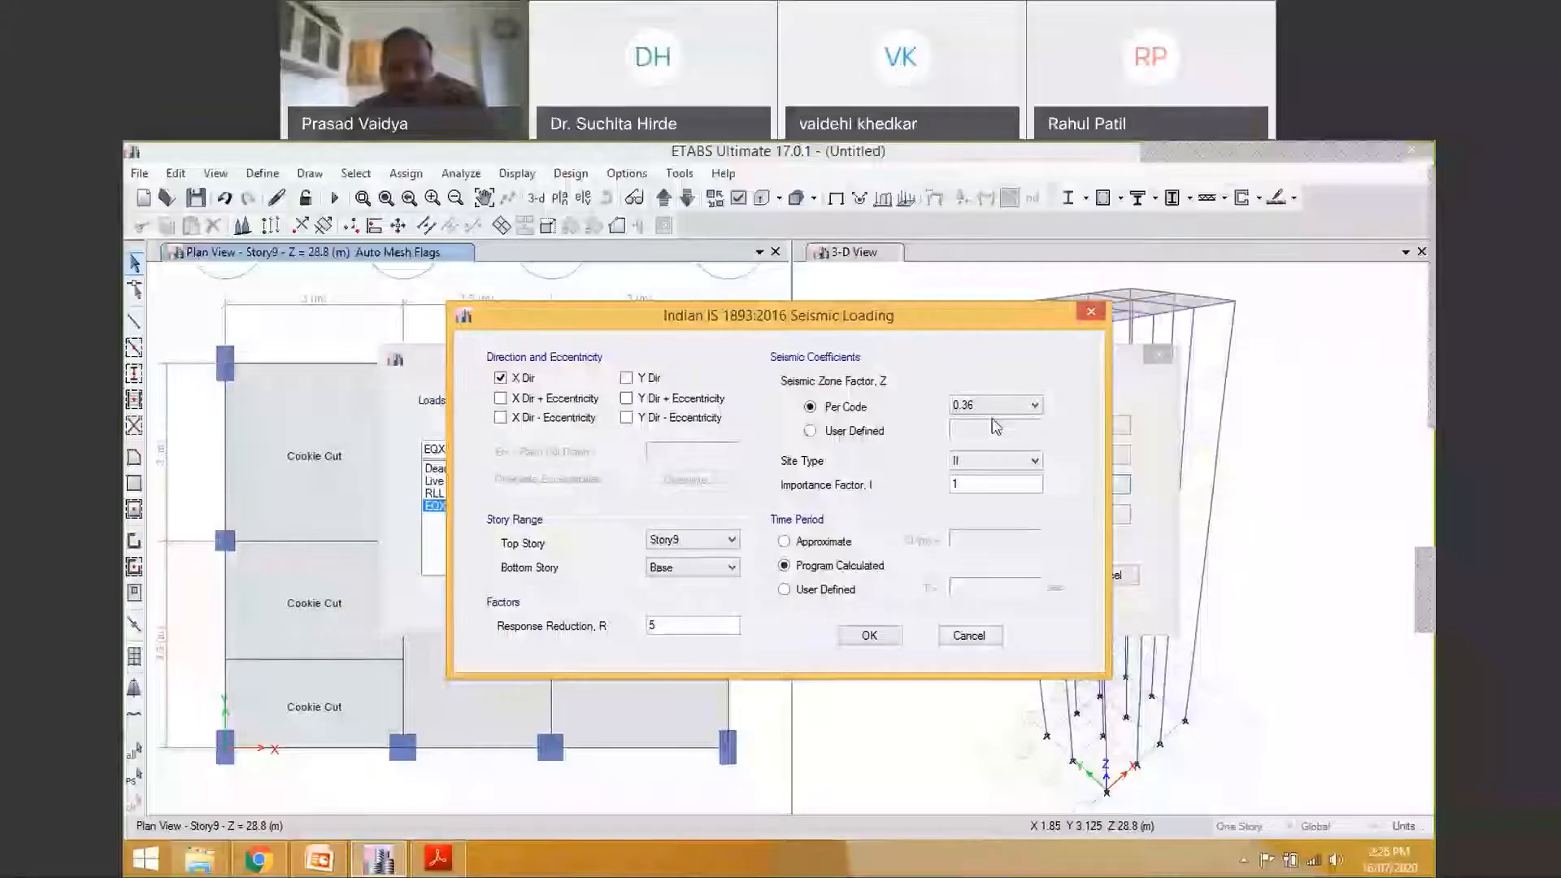
# Set EQX's seismic zone factor to 0.24 per code and importance factor to 1.2, and choose a user-defined time period
pyautogui.moveTo(867, 322); pyautogui.dragTo(804, 354)
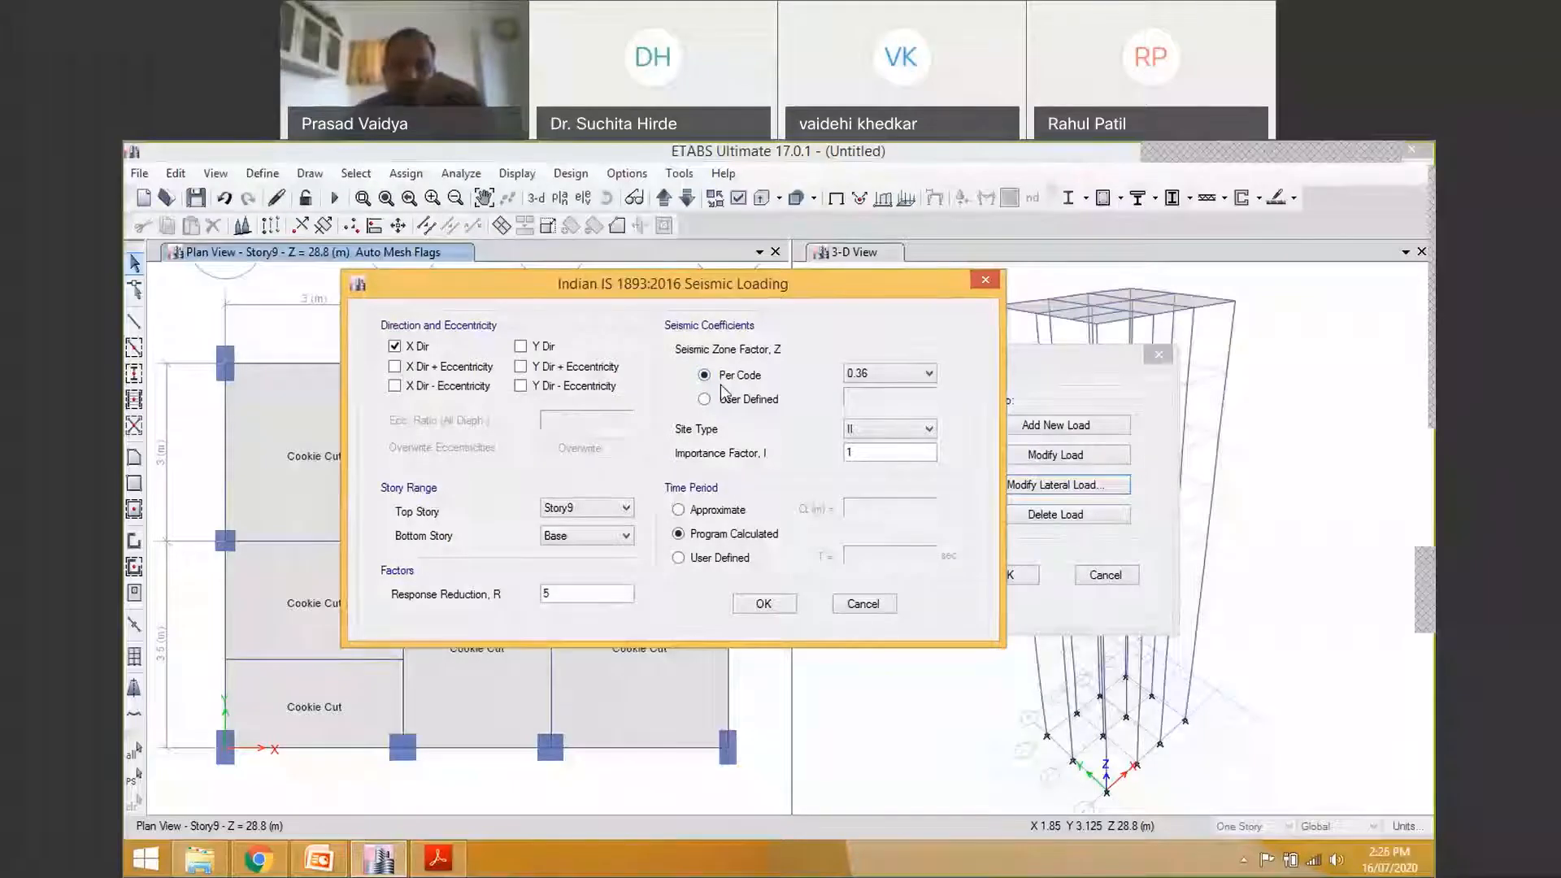
pyautogui.click(928, 373)
pyautogui.click(867, 418)
pyautogui.click(869, 454)
pyautogui.write('.2')
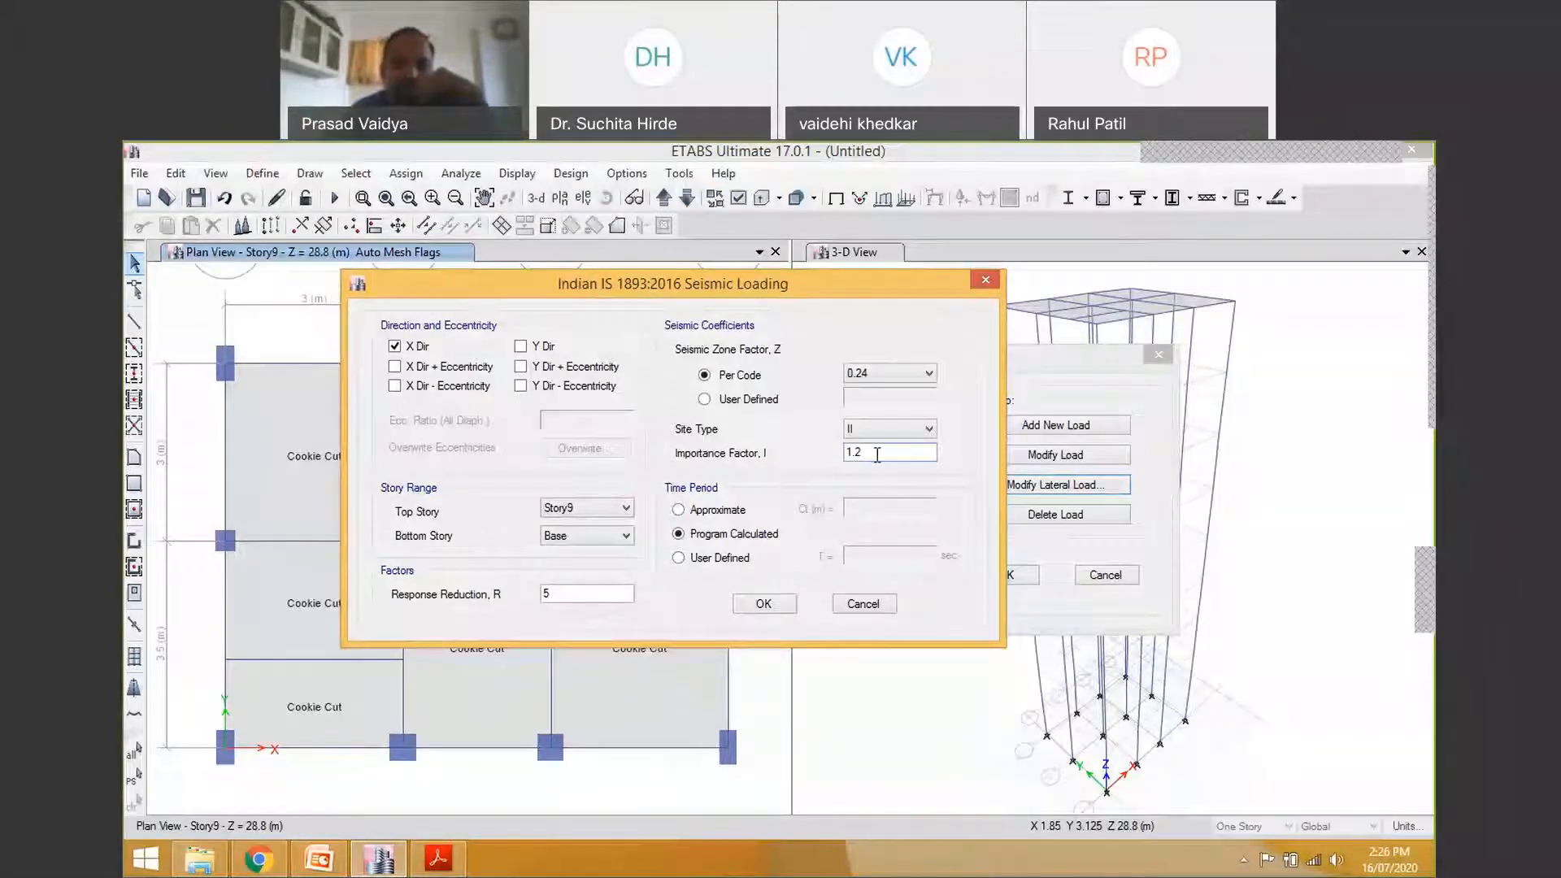
pyautogui.click(710, 561)
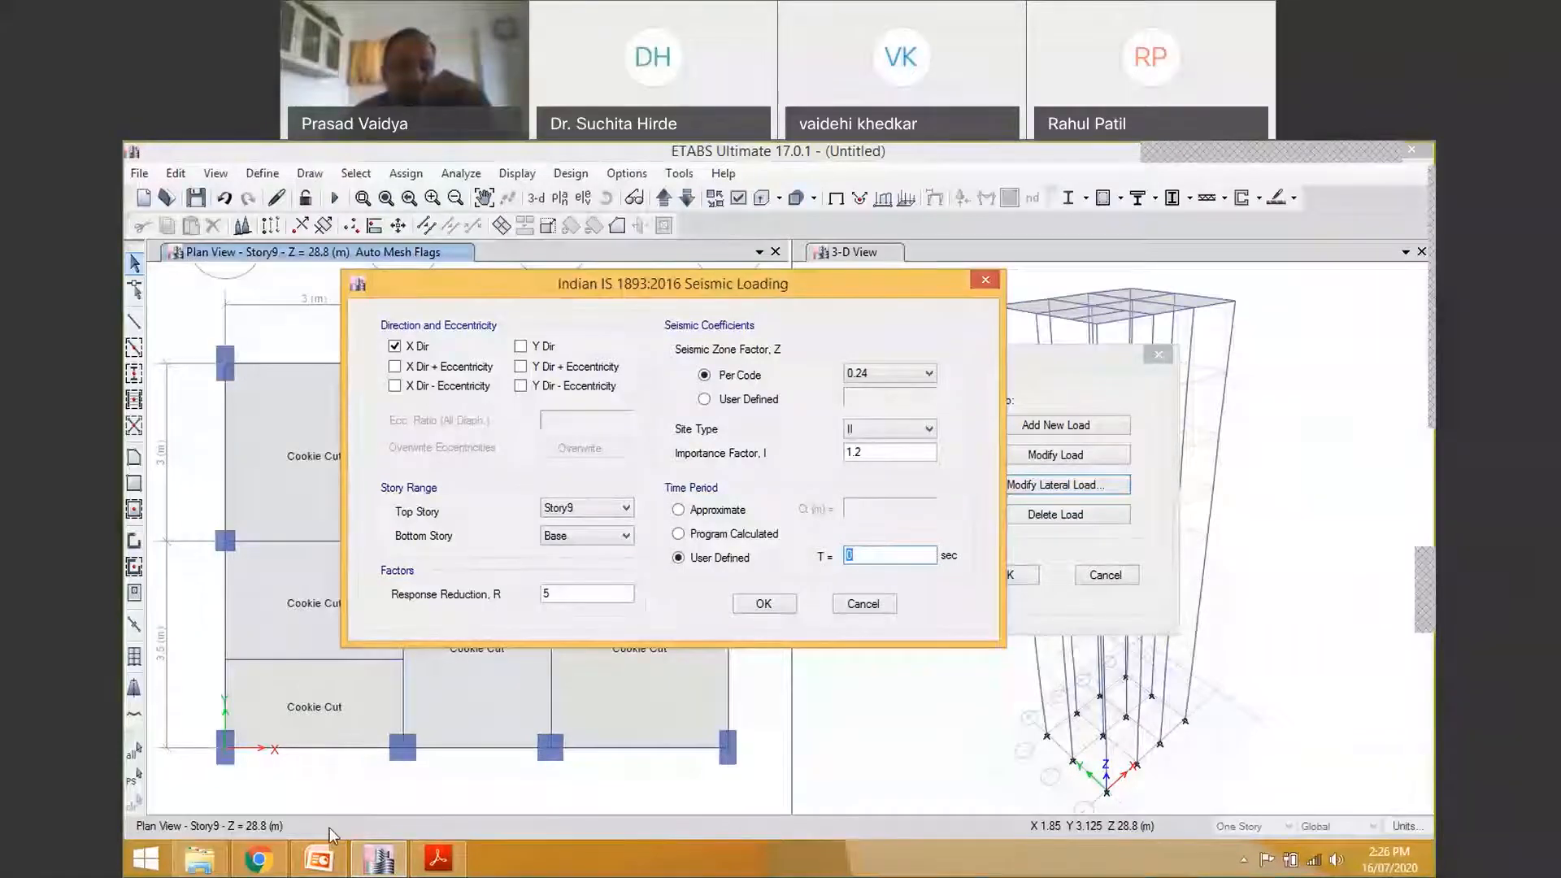
# Switch to the Gravity and Lateral load analysis presentation in PowerPoint and examine the IS 1893:2016 approximate period formulas for each structural system
pyautogui.click(318, 861)
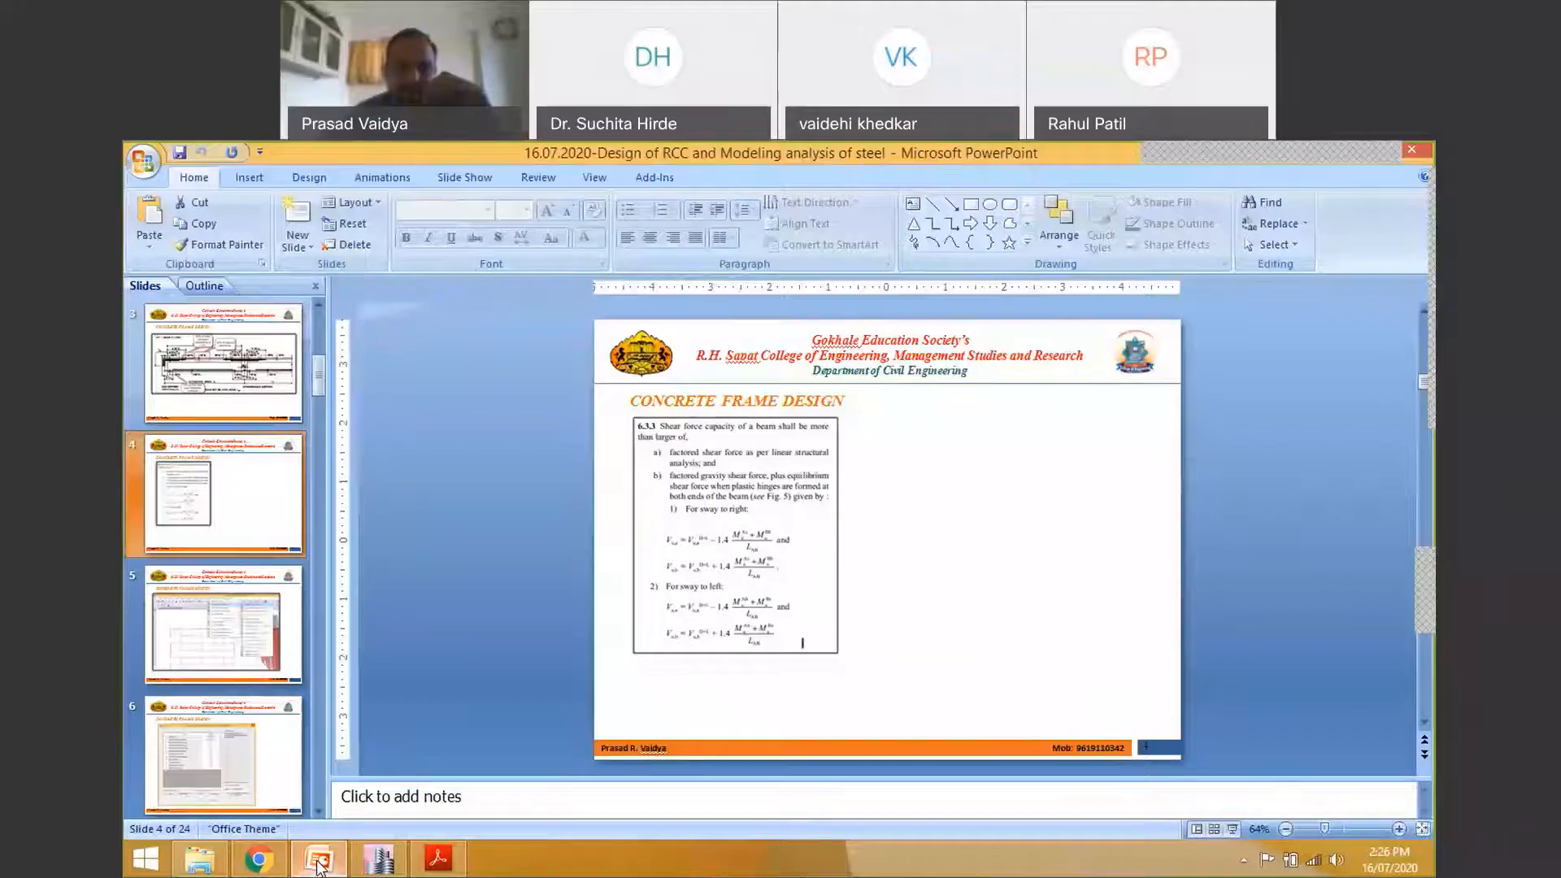
pyautogui.click(319, 867)
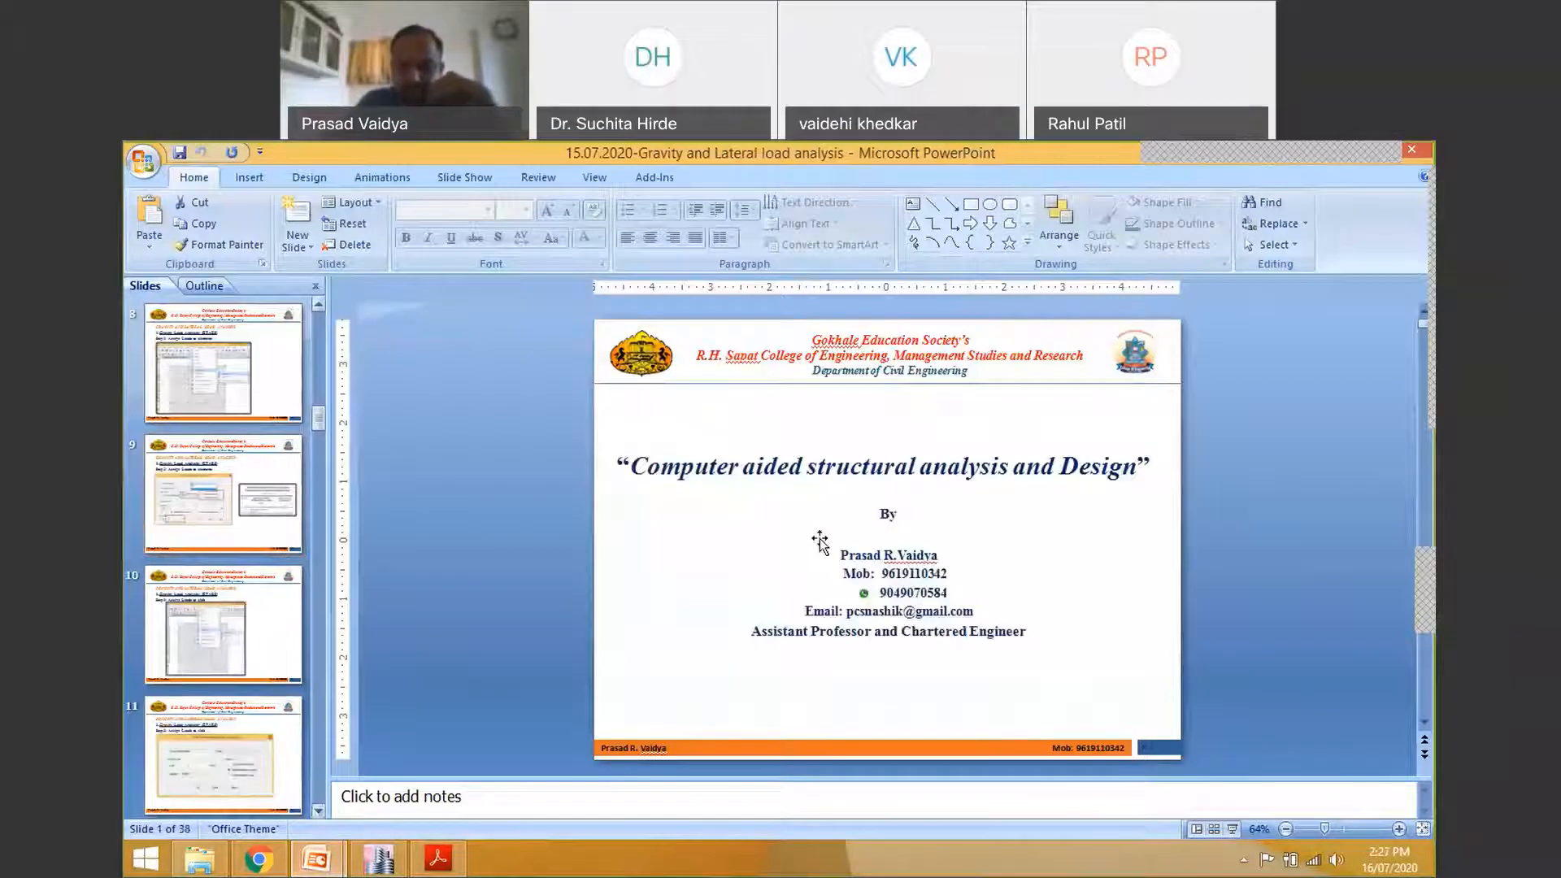
pyautogui.scroll(-5, 820, 539)
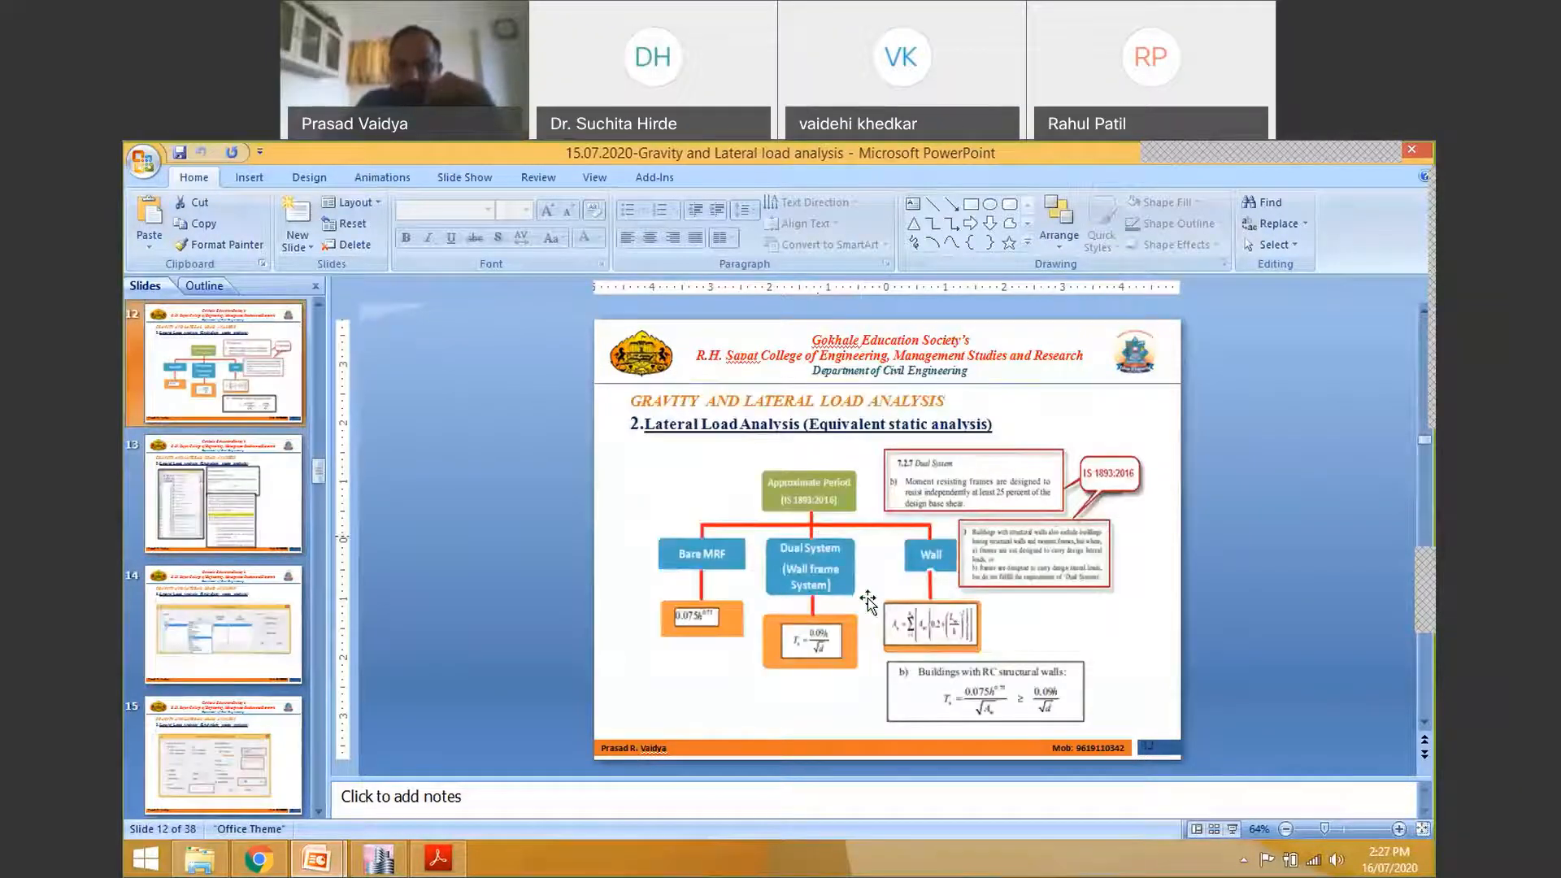
pyautogui.press('F5')
pyautogui.scroll(-6, 868, 601)
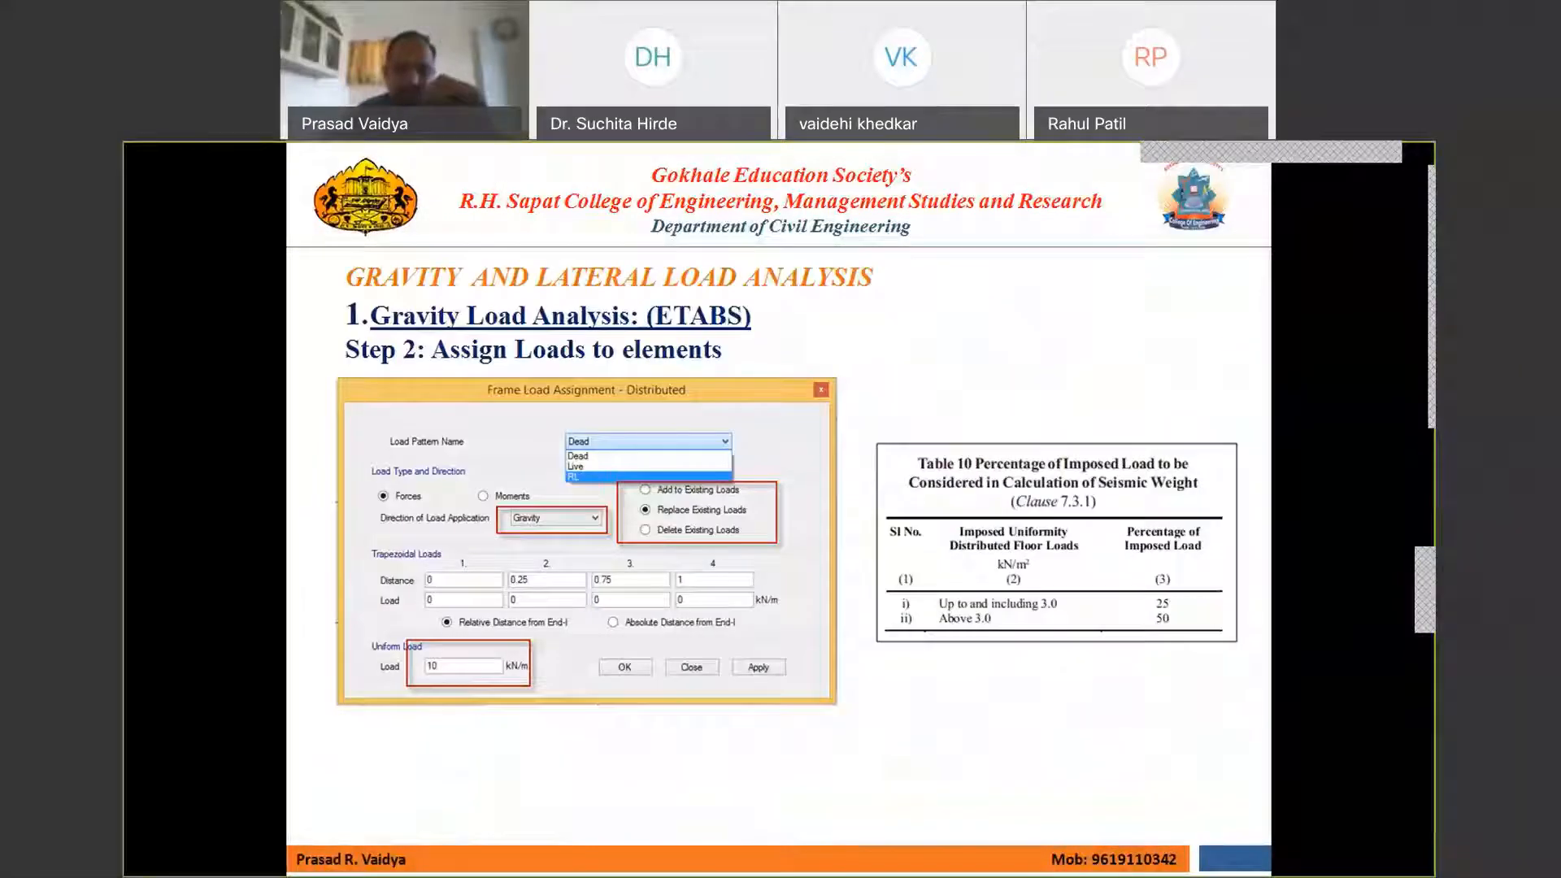
pyautogui.press('Right')
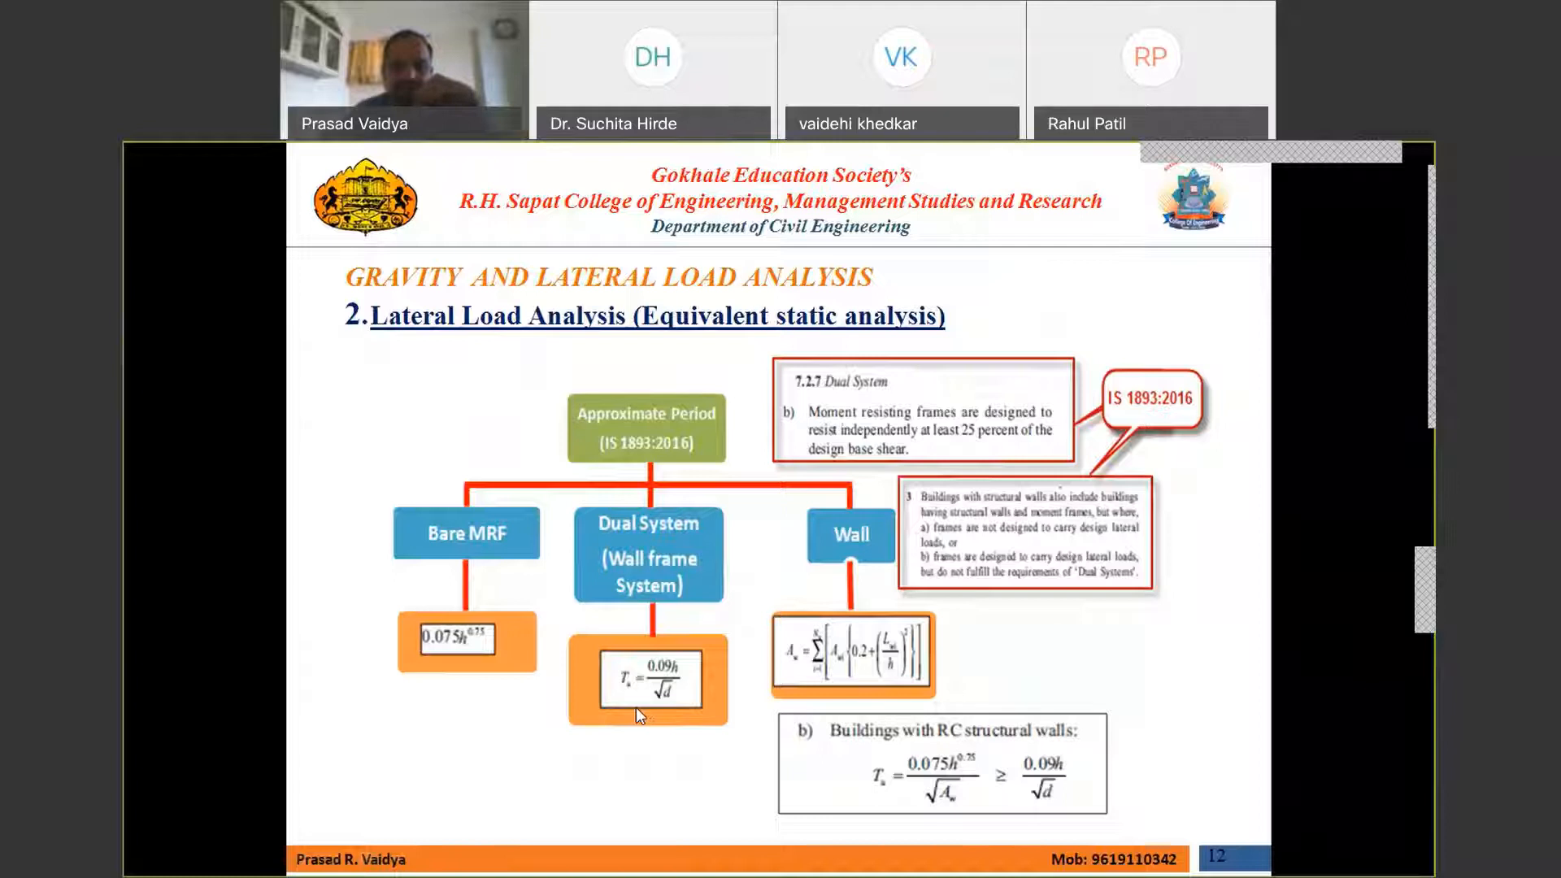
pyautogui.hotkey('alt', 'Tab')
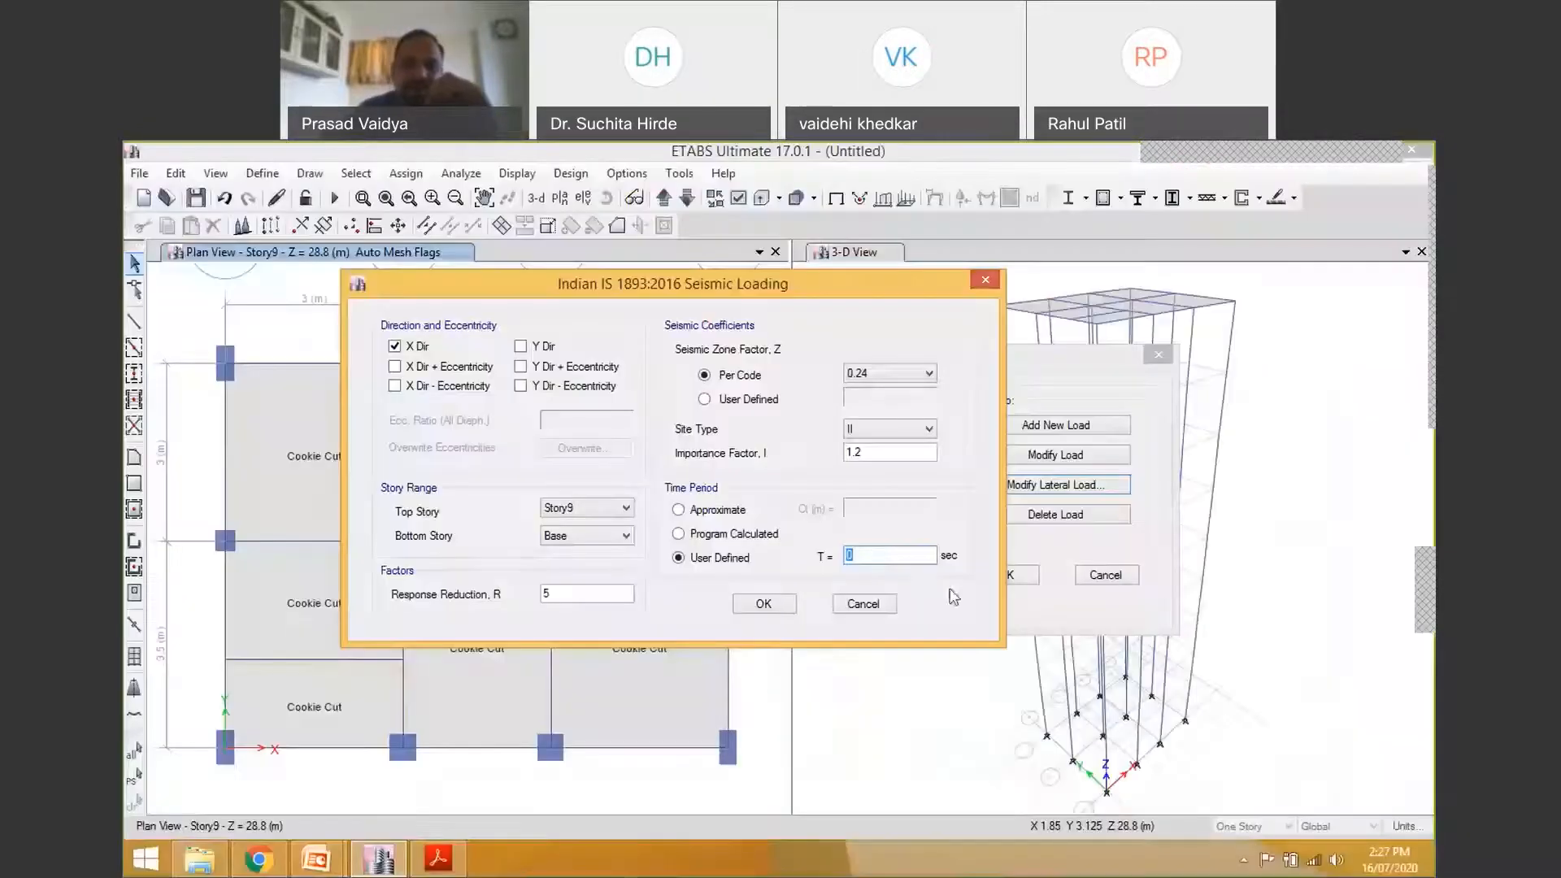
# Set EQX's user-defined time period to 1.1 sec and accept its seismic loading definition
pyautogui.moveTo(699, 283); pyautogui.dragTo(1098, 299)
pyautogui.moveTo(992, 310); pyautogui.dragTo(992, 311)
pyautogui.moveTo(873, 316); pyautogui.dragTo(825, 363)
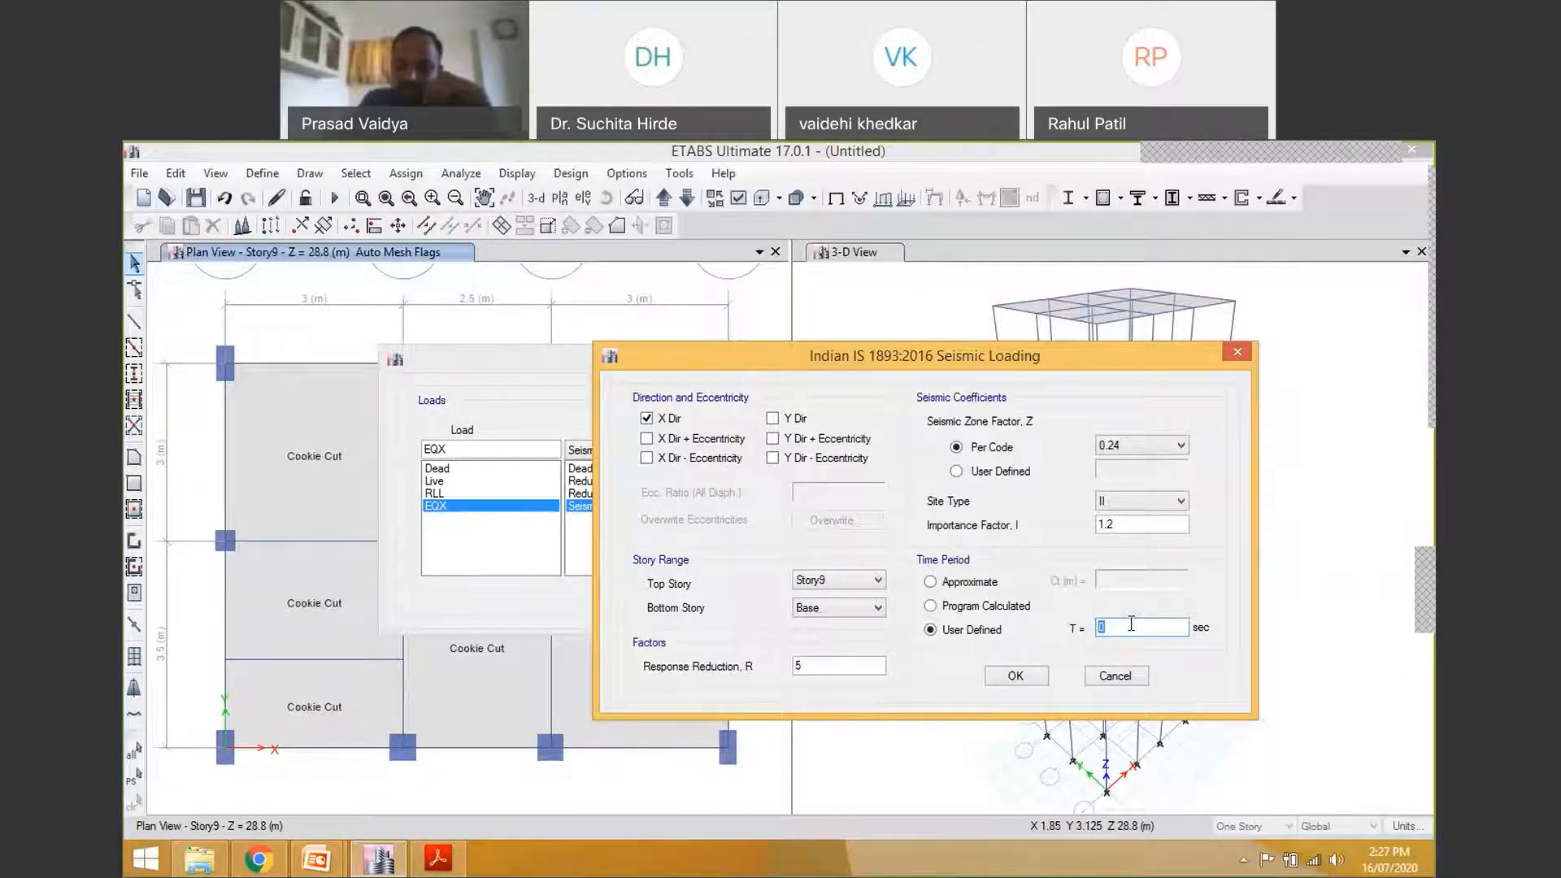
pyautogui.write('1.1')
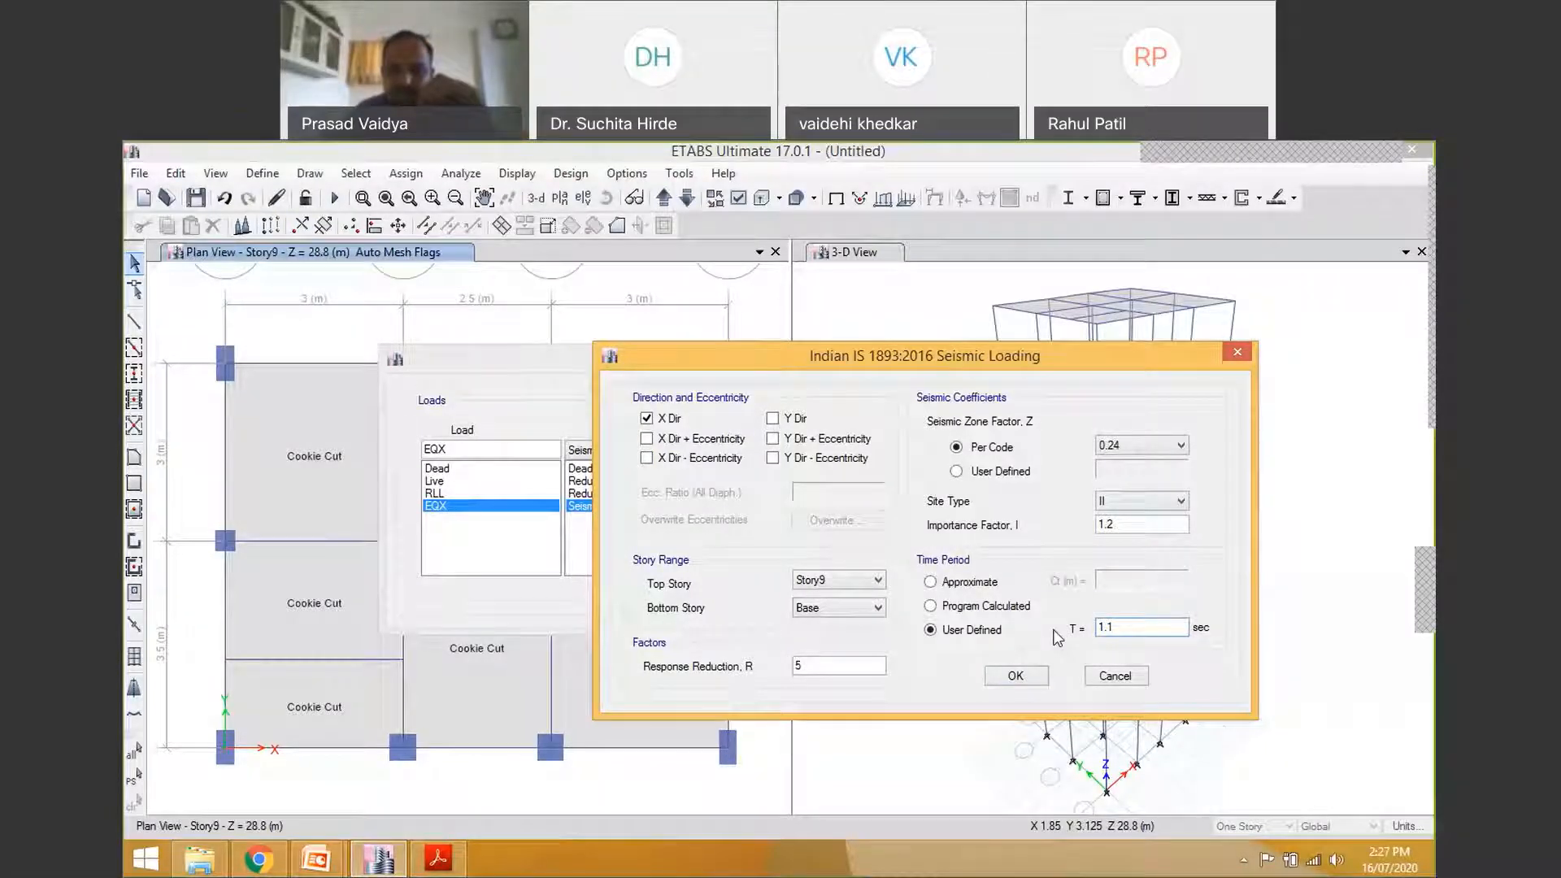
pyautogui.click(1016, 677)
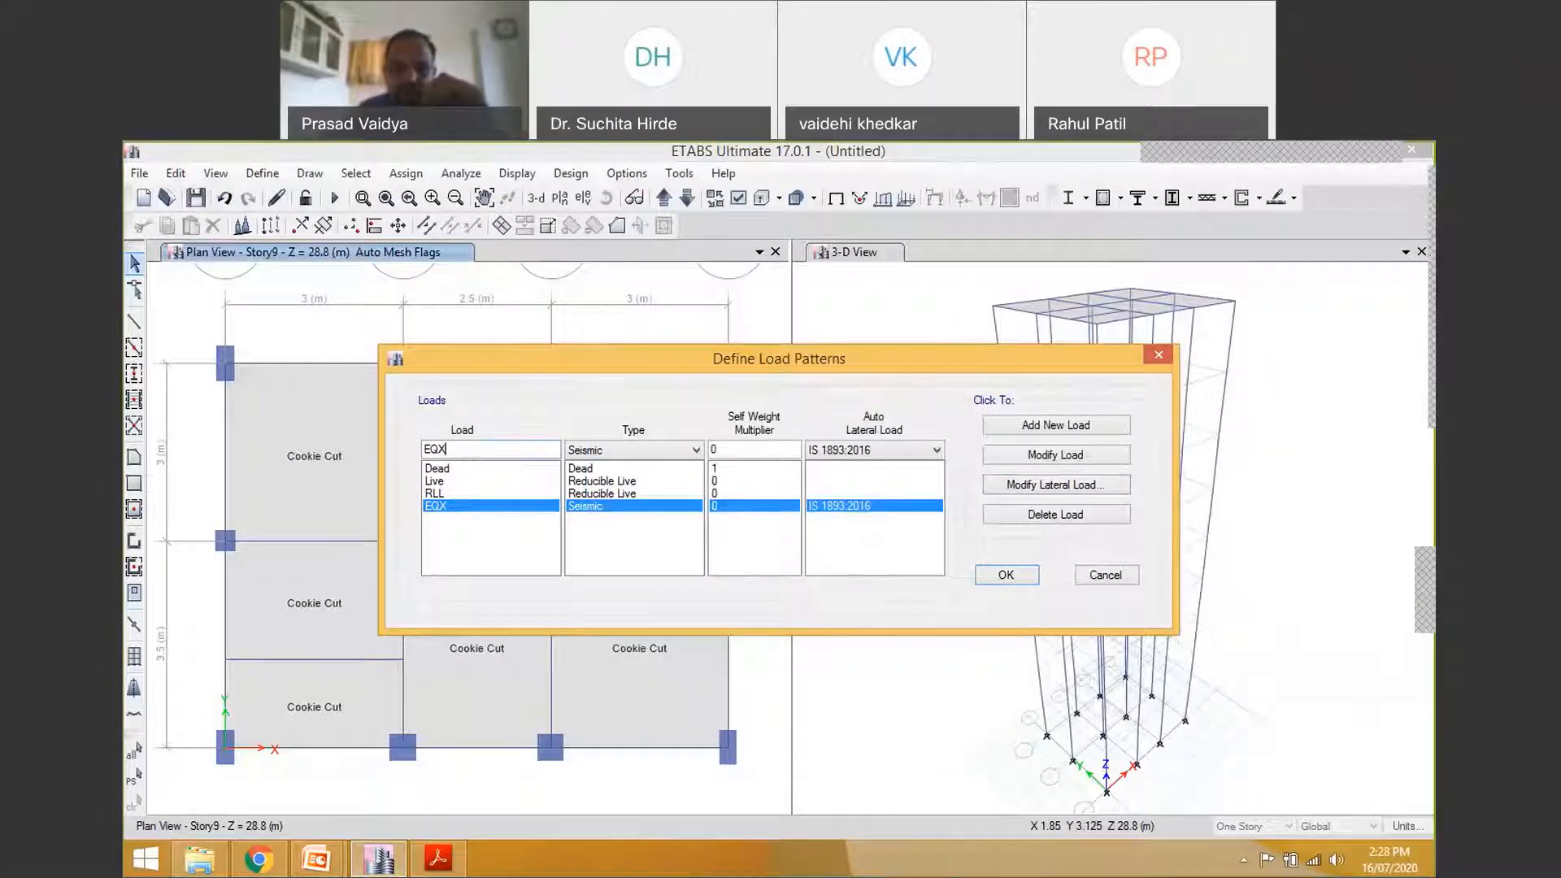
# Add a Seismic load pattern named EQY with IS 1893:2016 lateral load and restrict its loading to Y Dir only, without eccentricity
pyautogui.press('BackSpace')
pyautogui.write('Y')
pyautogui.click(1056, 424)
pyautogui.click(1055, 485)
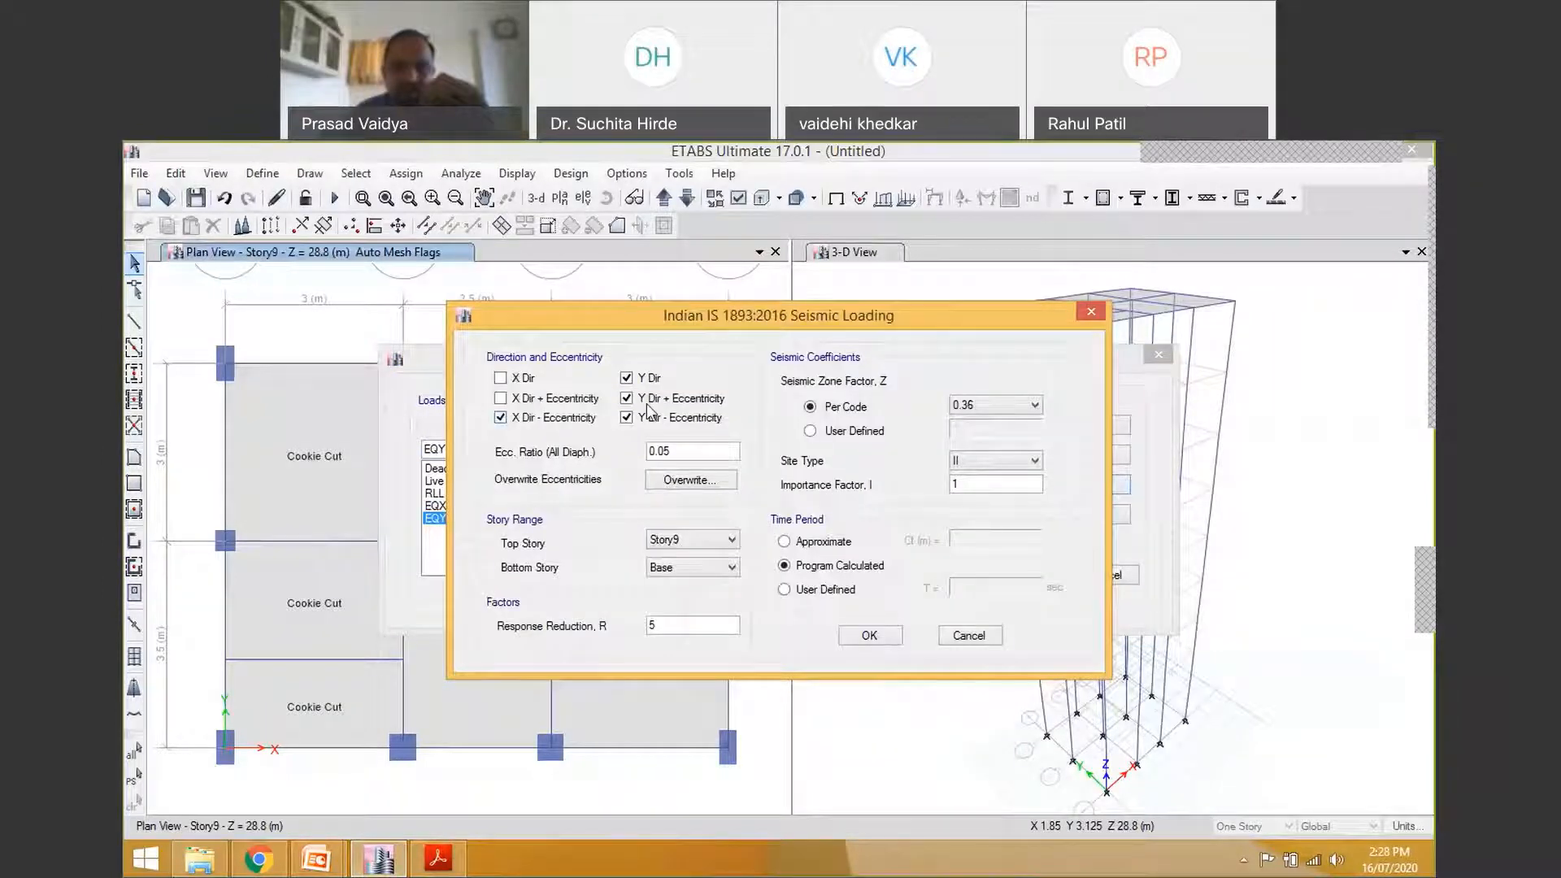
pyautogui.click(500, 418)
pyautogui.click(626, 398)
pyautogui.click(626, 418)
# Give EQY an importance factor of 1.2, zone factor 0.24 and user-defined period of 0.9 sec, and accept the load patterns
pyautogui.moveTo(967, 485); pyautogui.dragTo(871, 482)
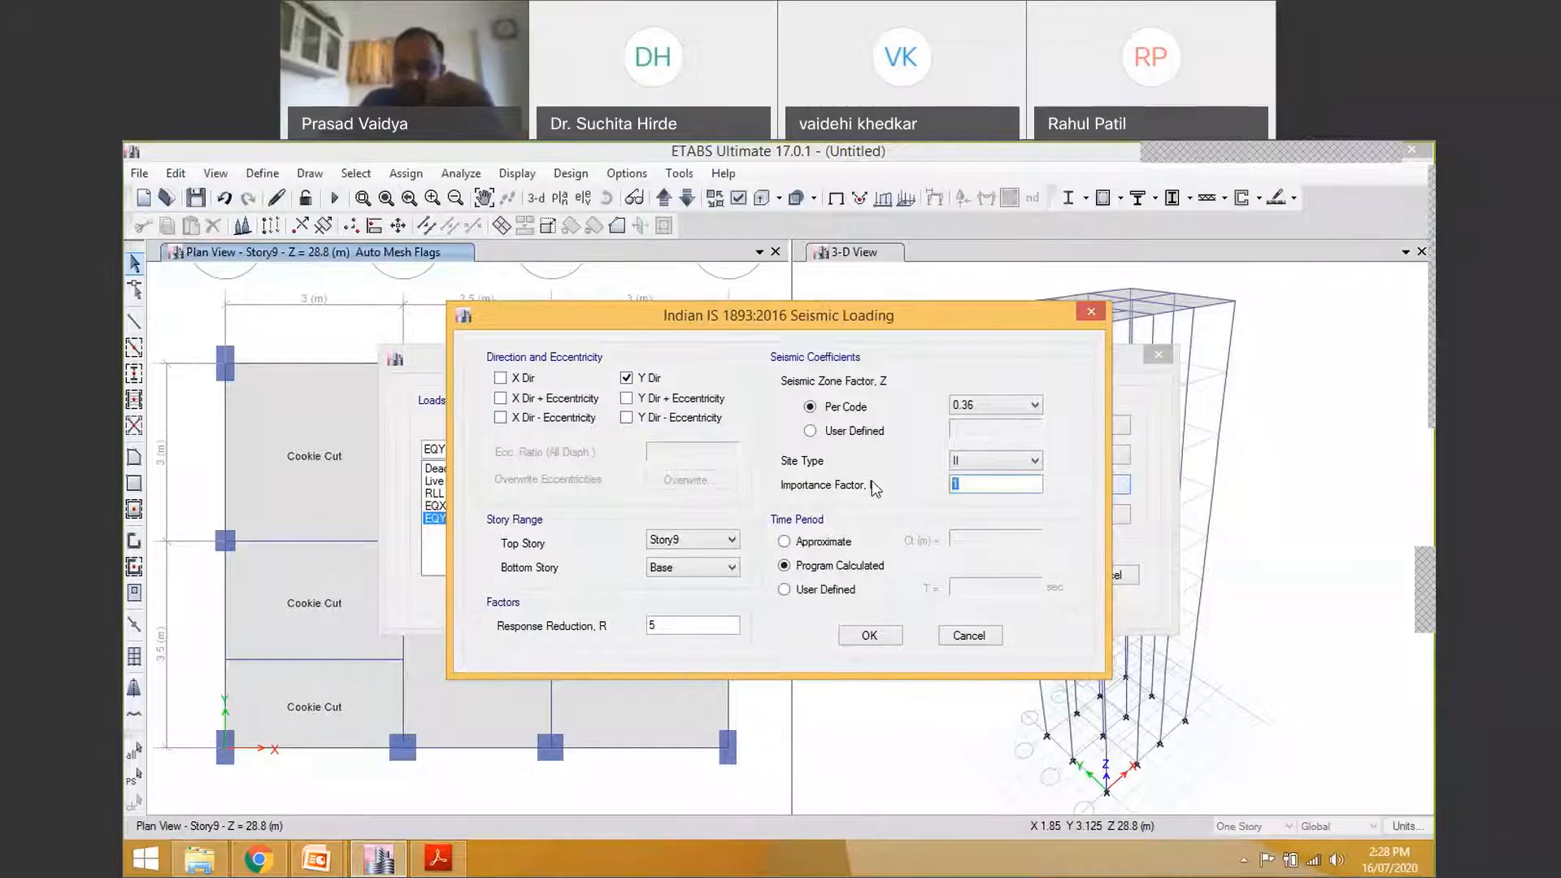
pyautogui.write('1.2')
pyautogui.click(987, 405)
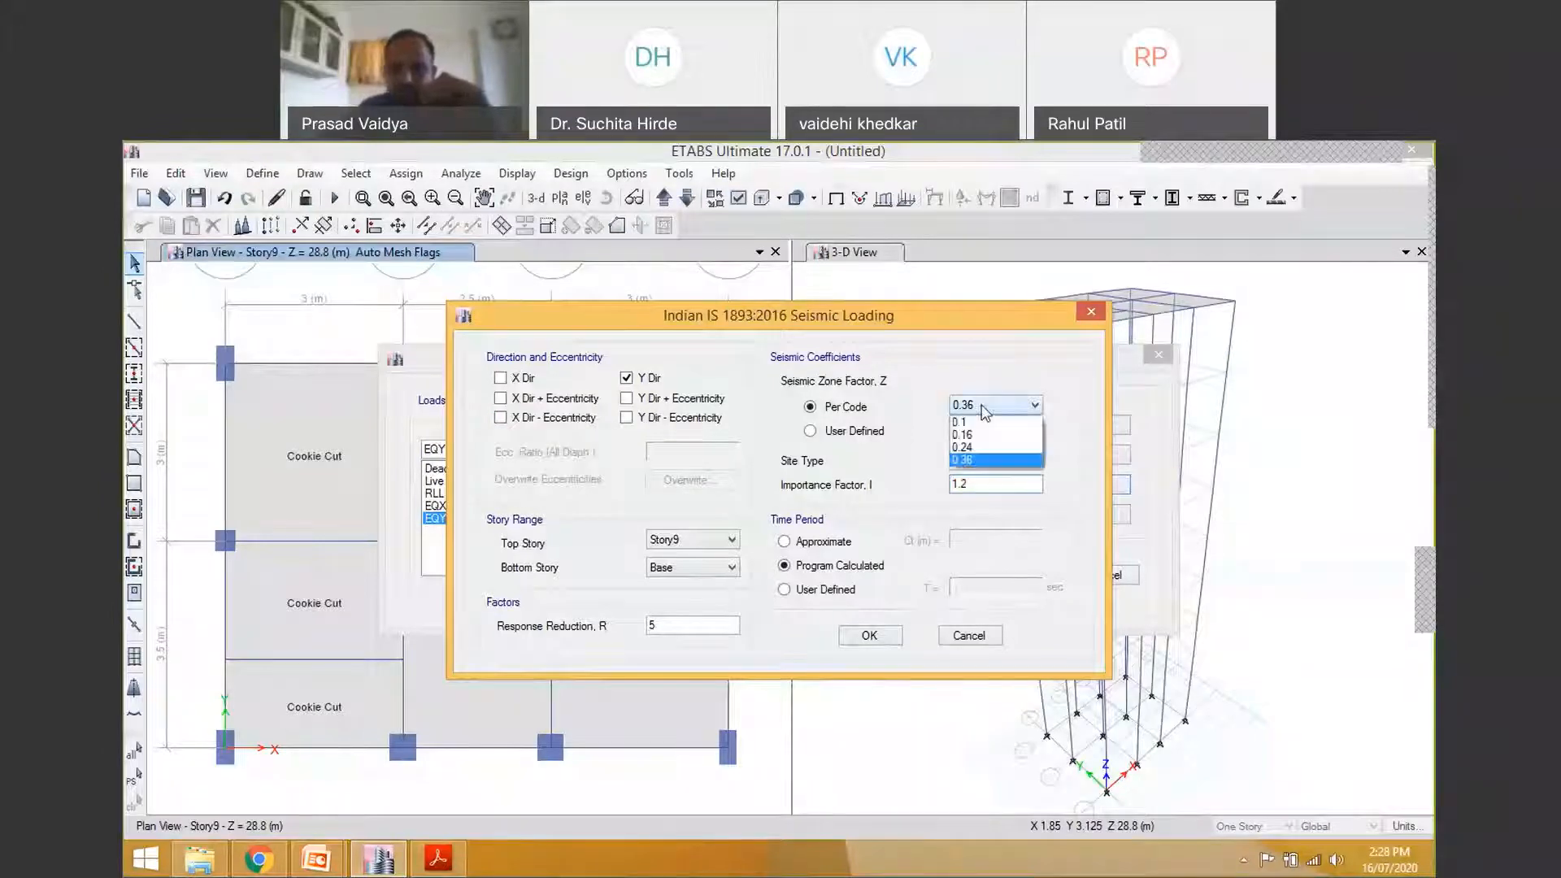
pyautogui.click(969, 449)
pyautogui.click(838, 595)
pyautogui.write('0.9')
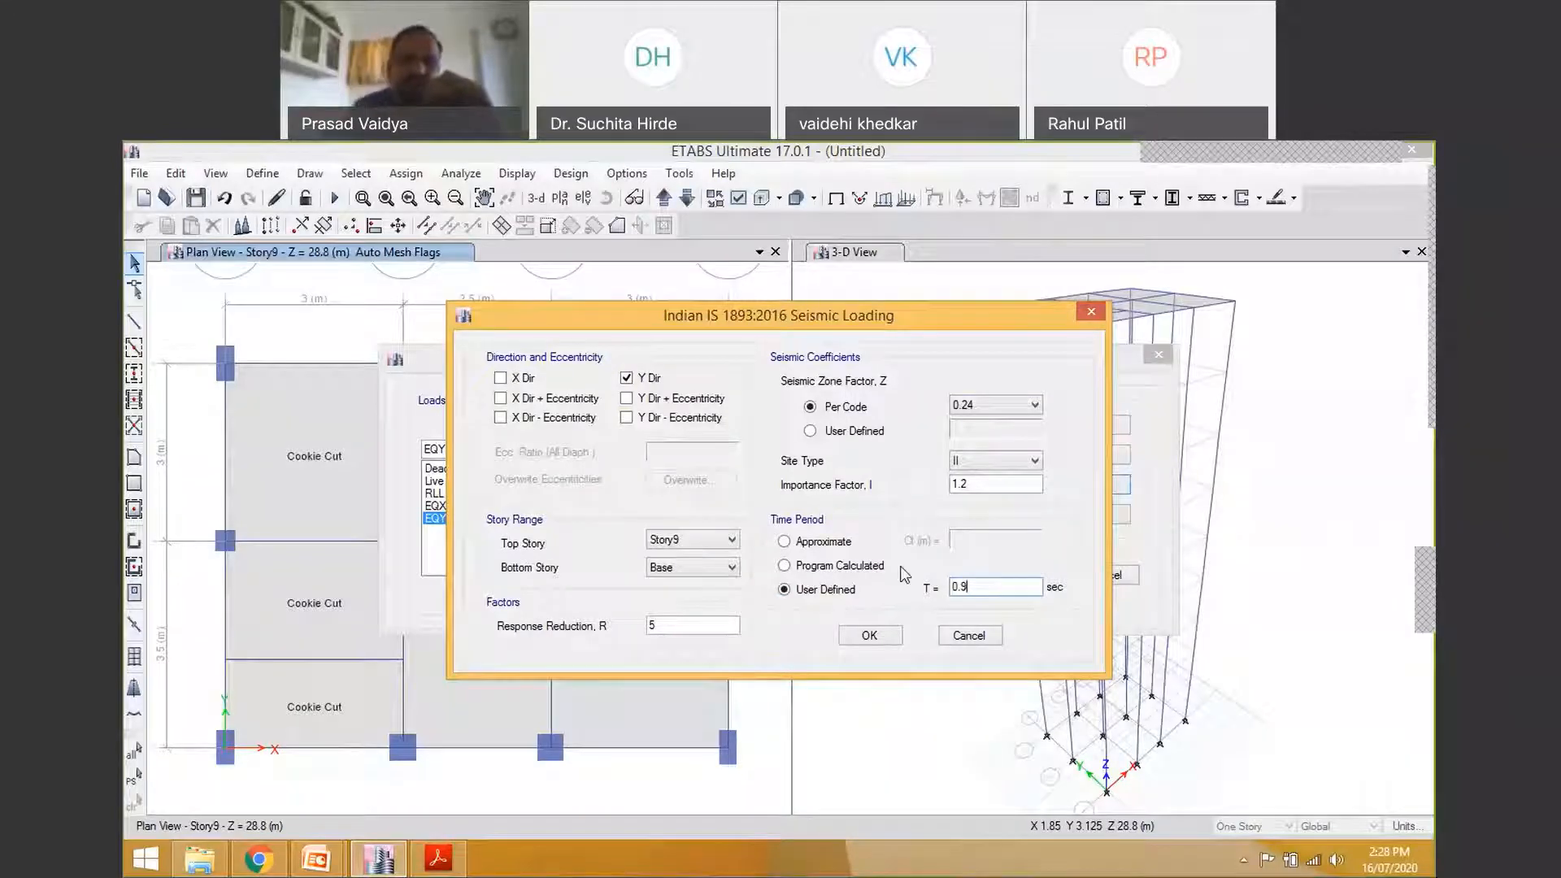
pyautogui.click(869, 636)
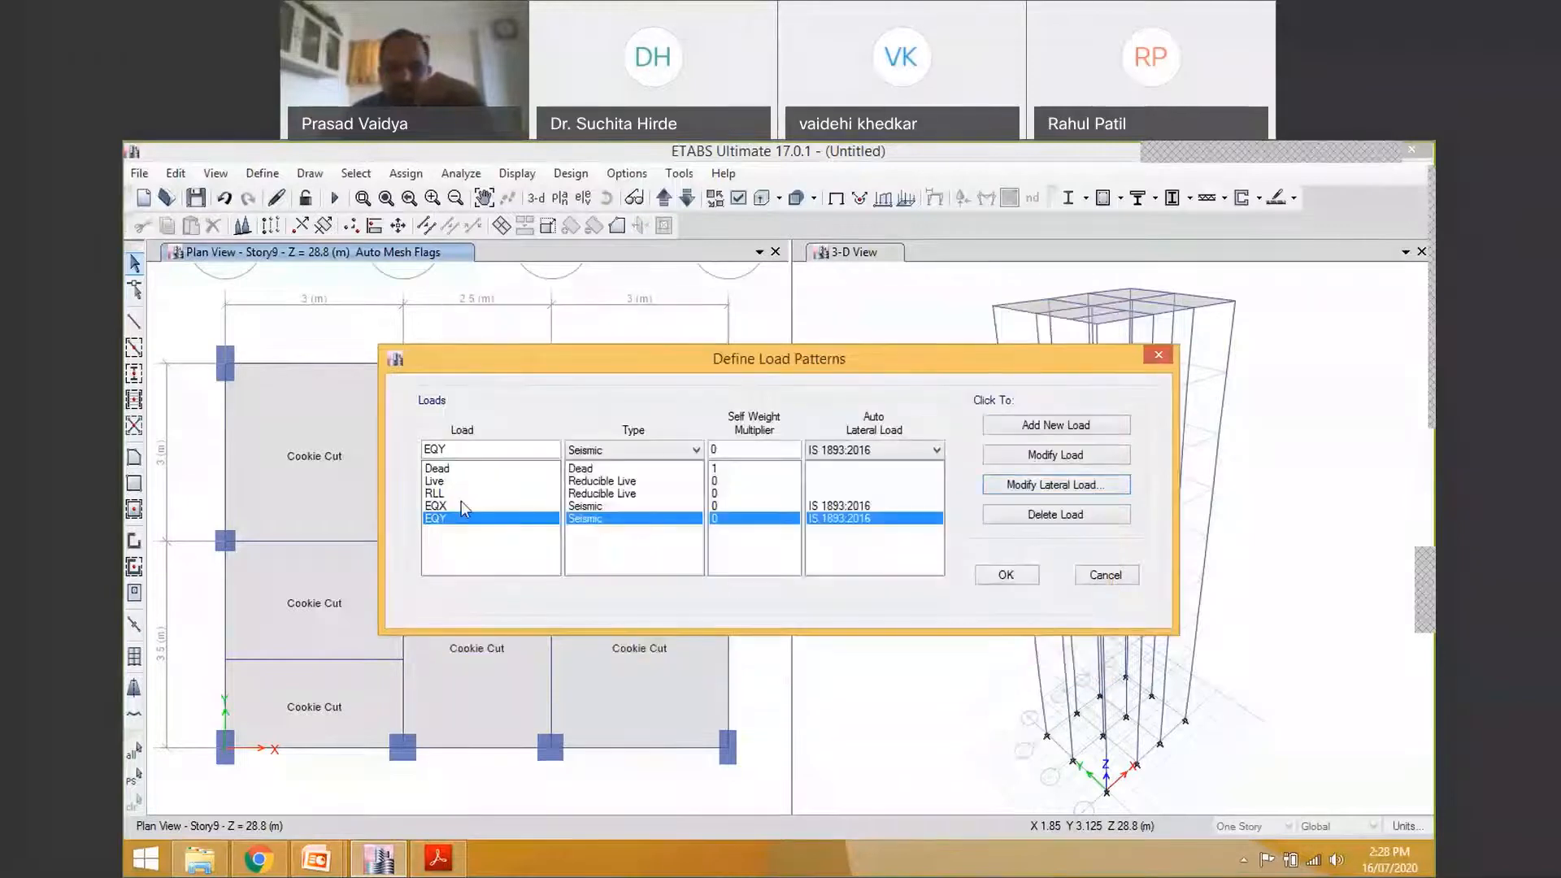
pyautogui.click(1006, 575)
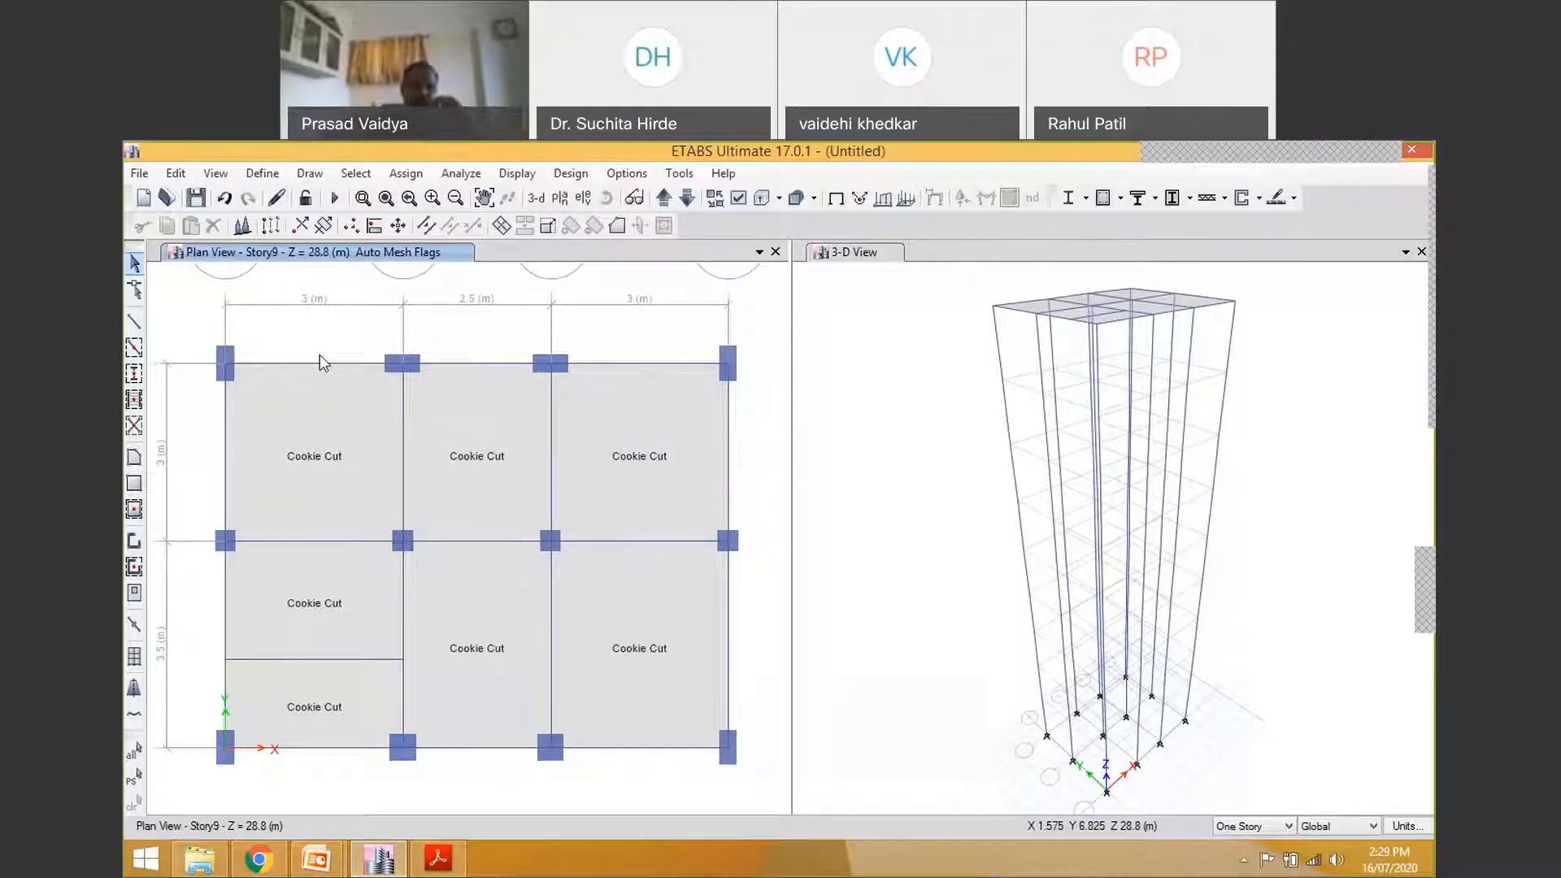
# Assign a uniform distributed Dead load of 9 kN/m in the gravity direction to all perimeter beams of Story9
pyautogui.click(340, 364)
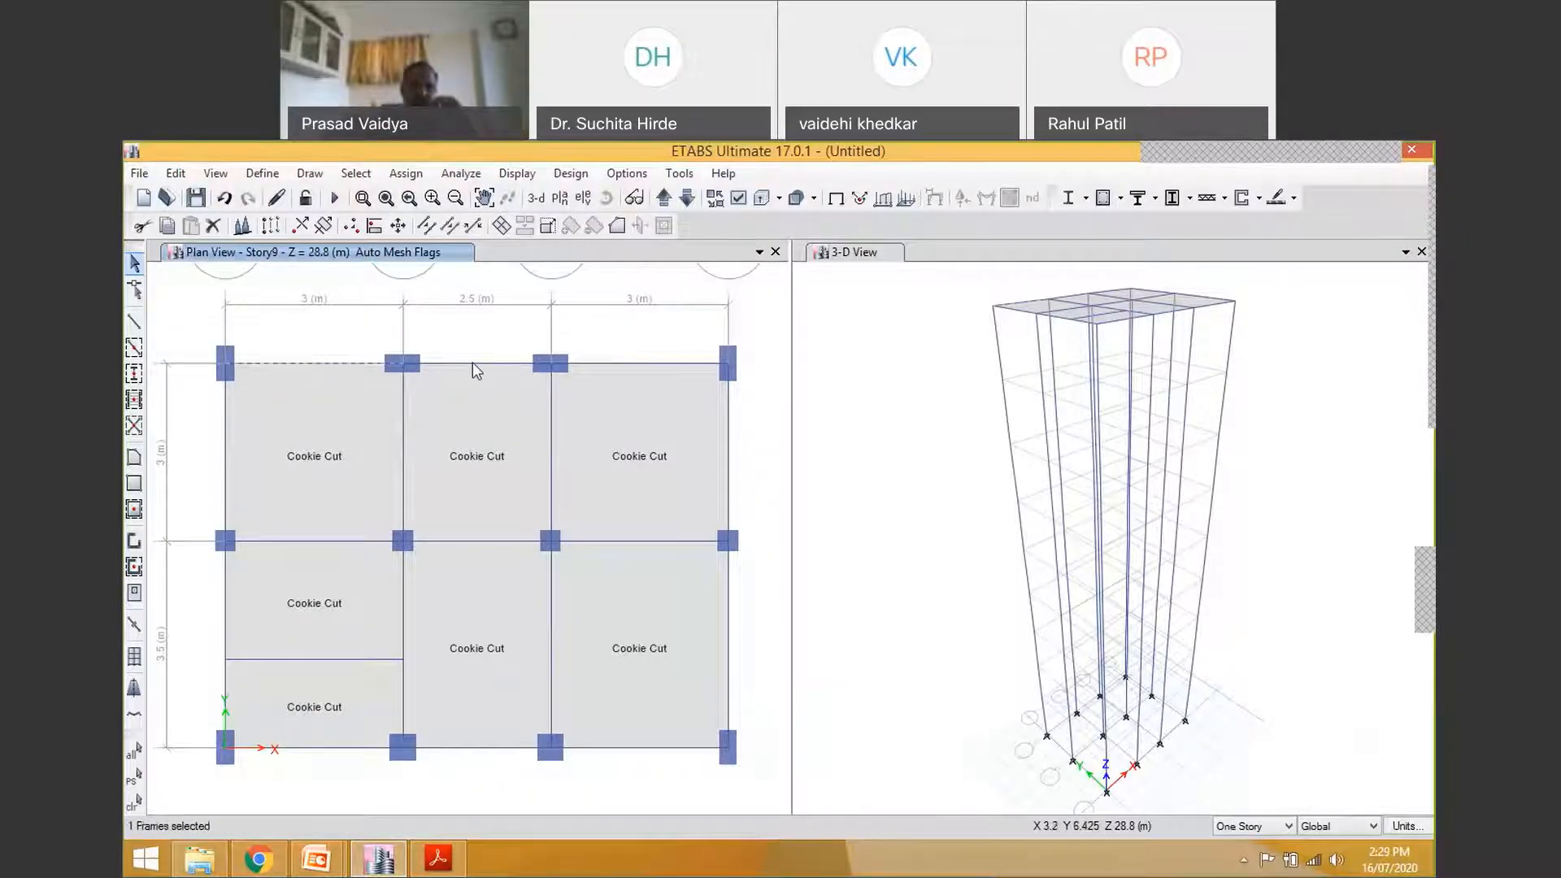
pyautogui.click(631, 364)
pyautogui.click(728, 480)
pyautogui.click(730, 651)
pyautogui.click(674, 752)
pyautogui.click(495, 751)
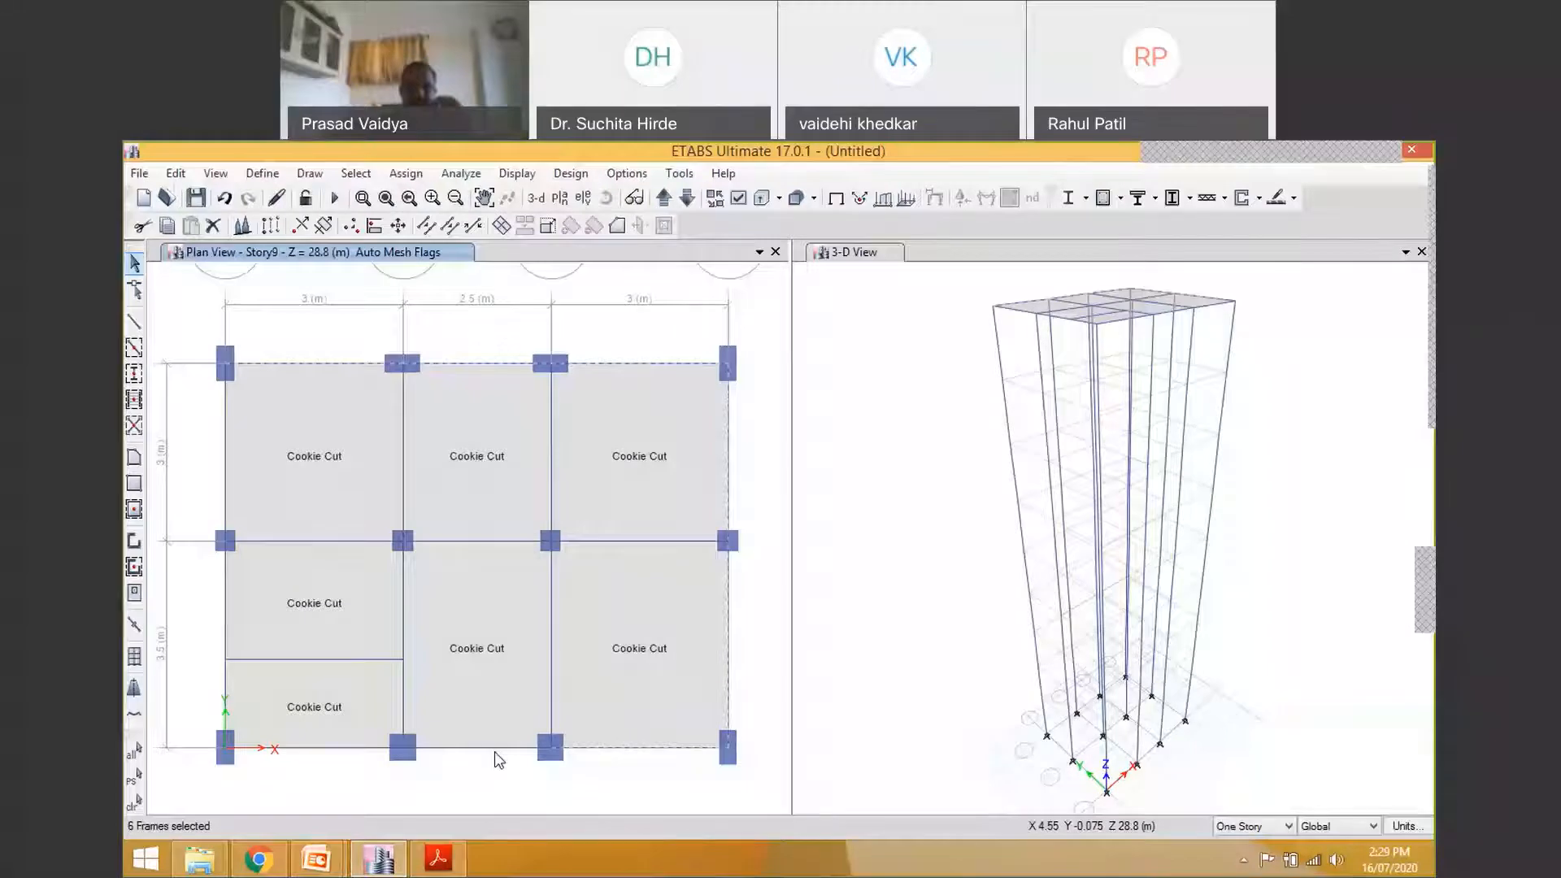
pyautogui.click(332, 750)
pyautogui.click(225, 614)
pyautogui.click(224, 692)
pyautogui.click(227, 468)
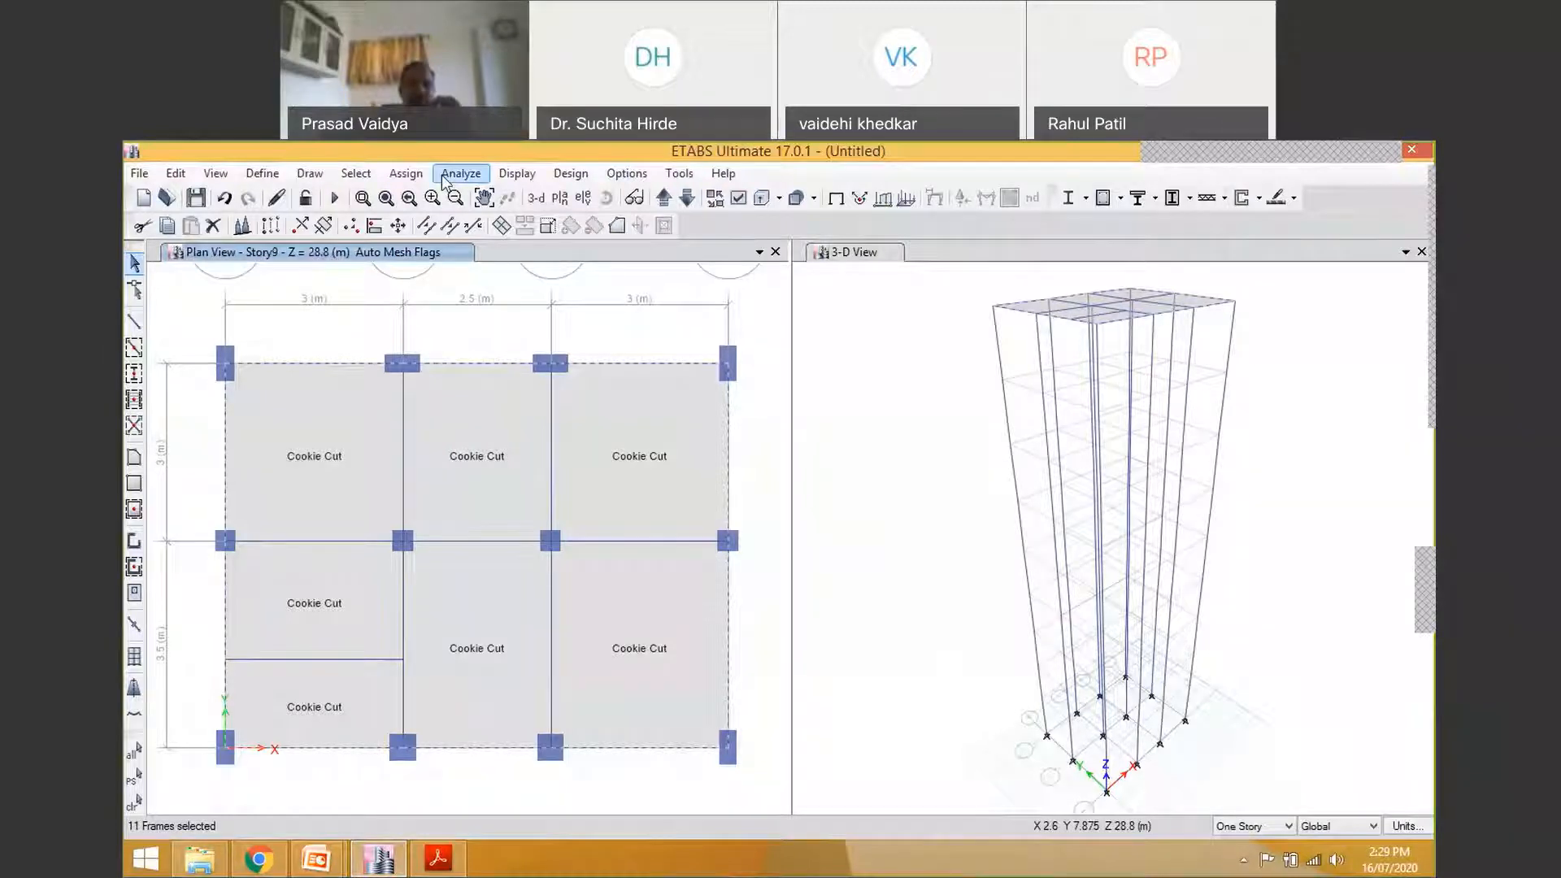
pyautogui.click(405, 184)
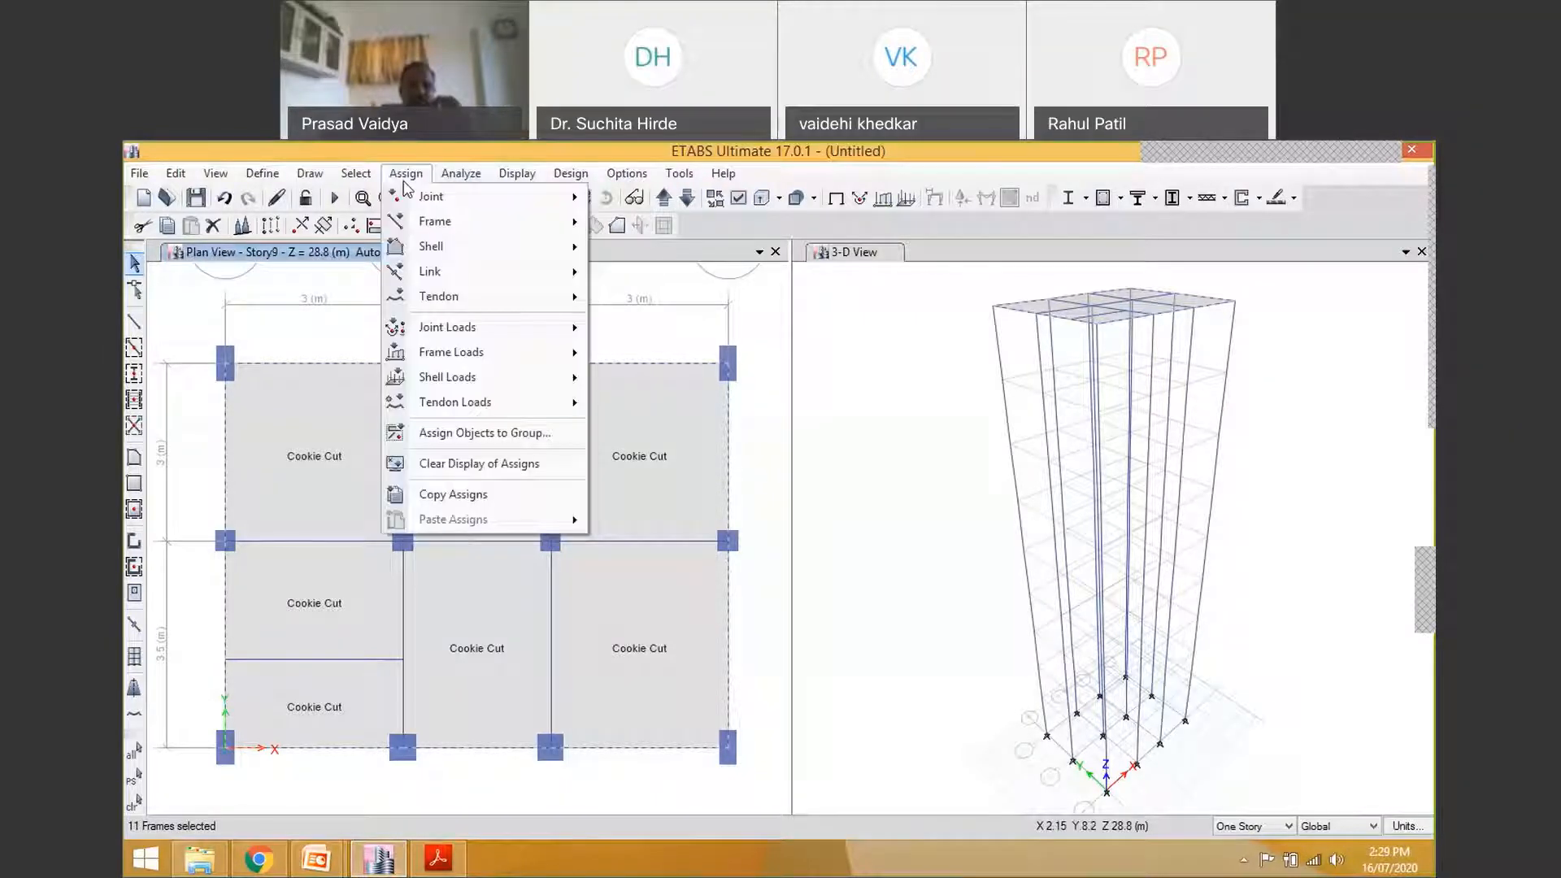
pyautogui.moveTo(488, 352)
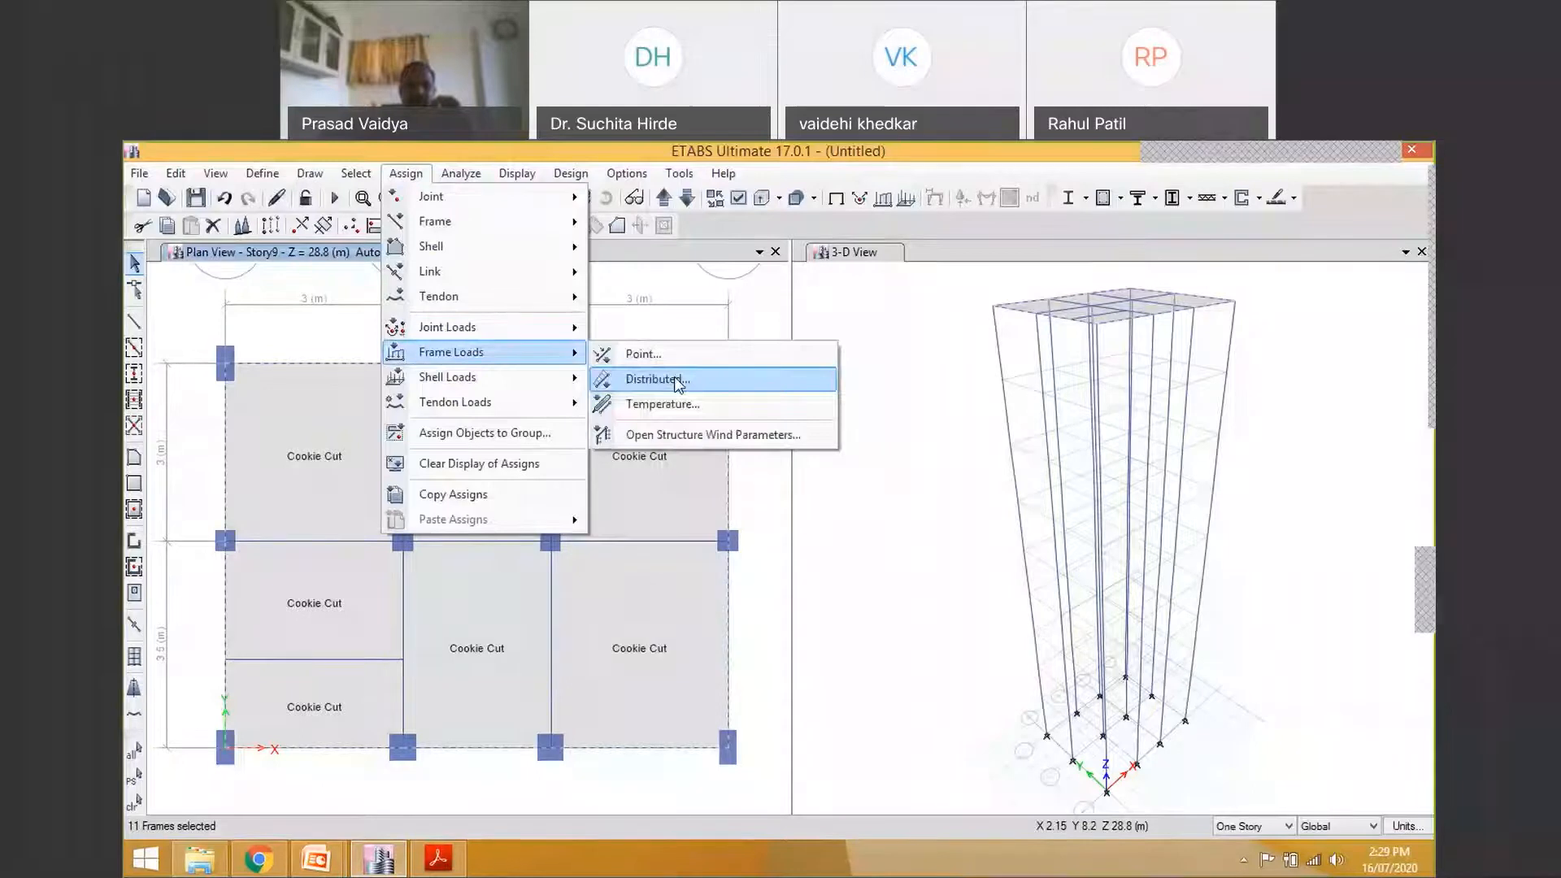
pyautogui.click(677, 380)
pyautogui.click(841, 311)
pyautogui.click(842, 310)
pyautogui.click(651, 581)
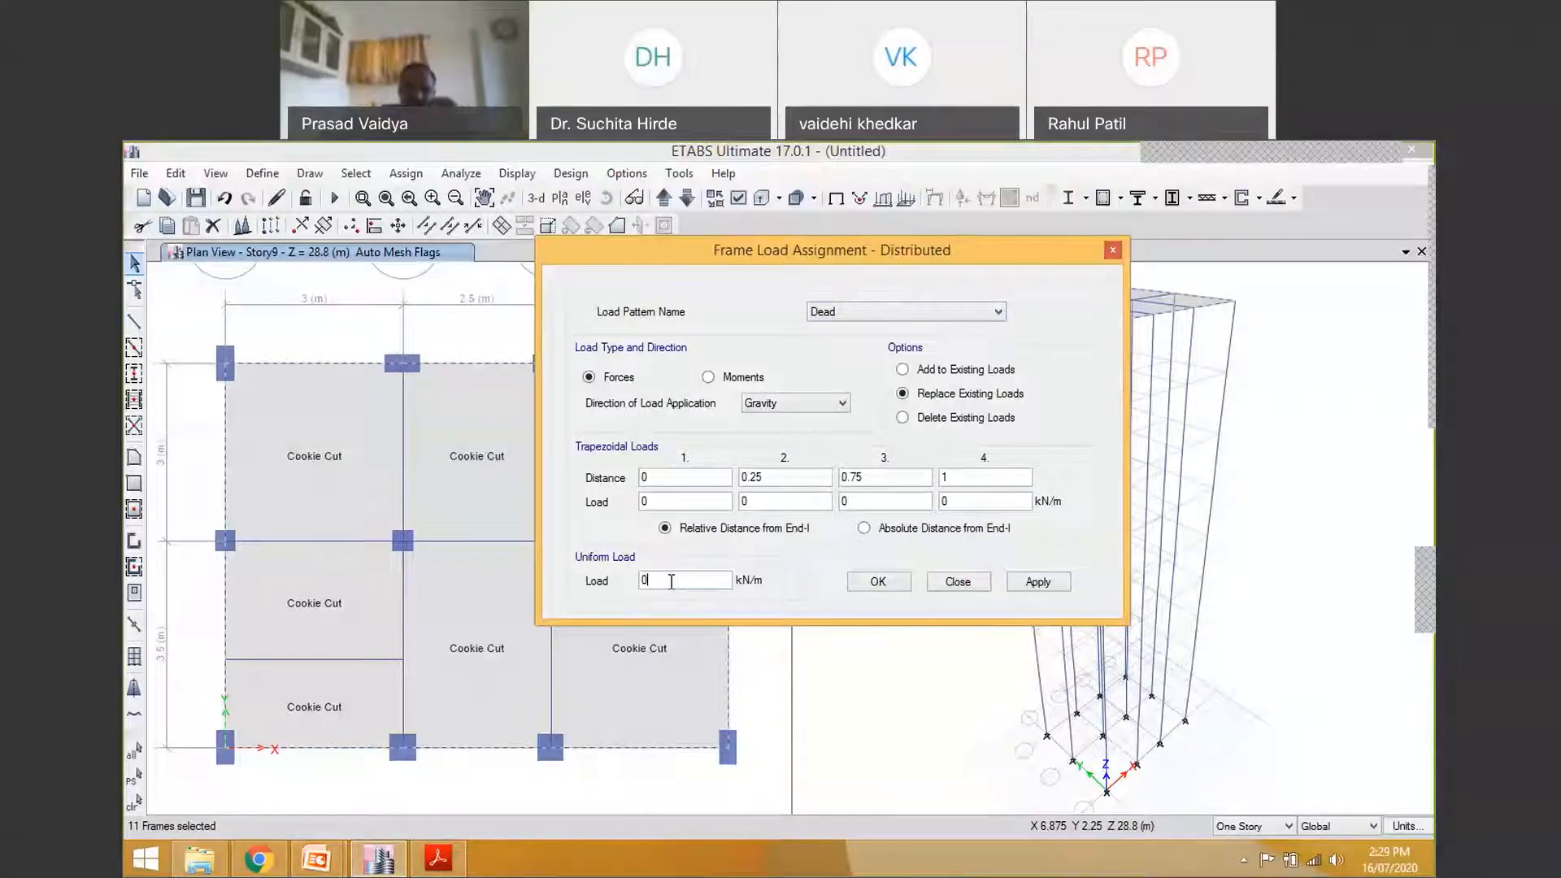
pyautogui.press('BackSpace')
pyautogui.write('9')
pyautogui.click(880, 582)
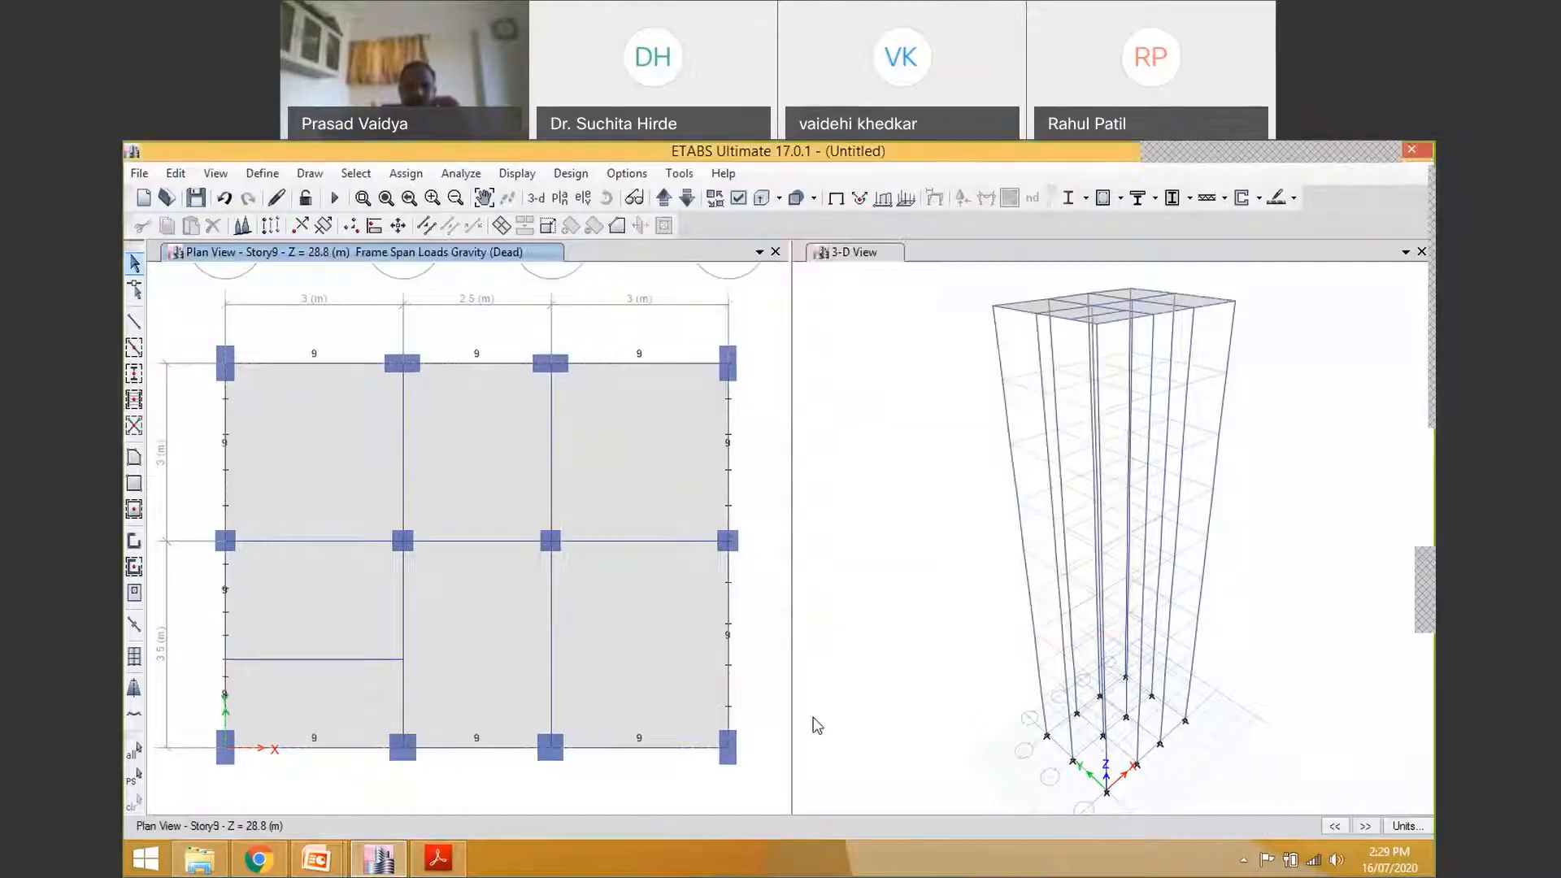
# Assign a uniform distributed Dead load of 4.5 kN/m in the gravity direction to all interior beams of Story9
pyautogui.click(550, 661)
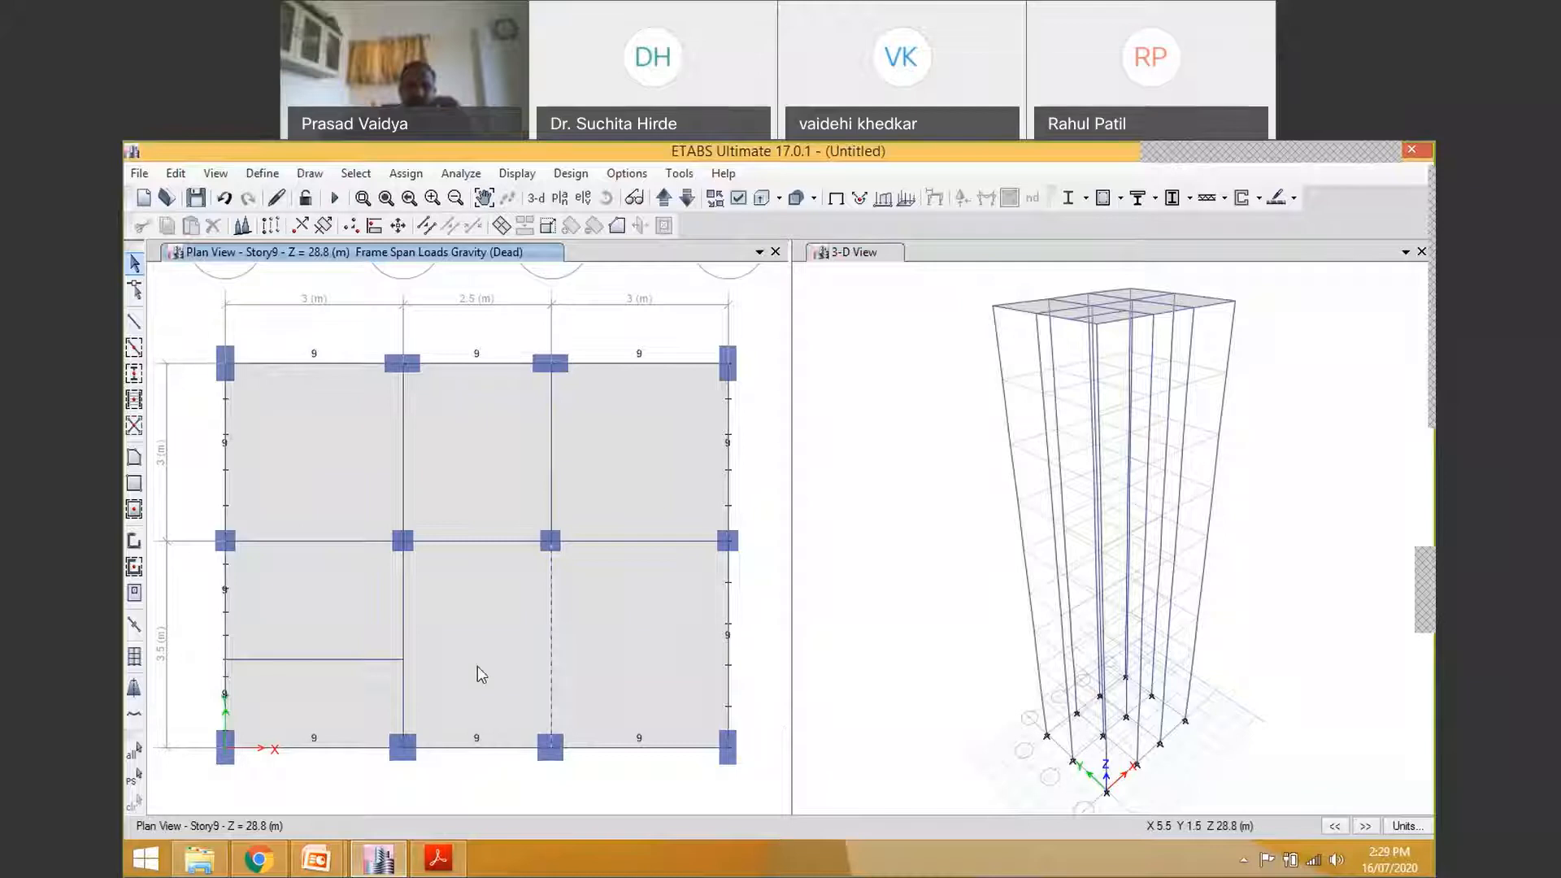
pyautogui.click(400, 708)
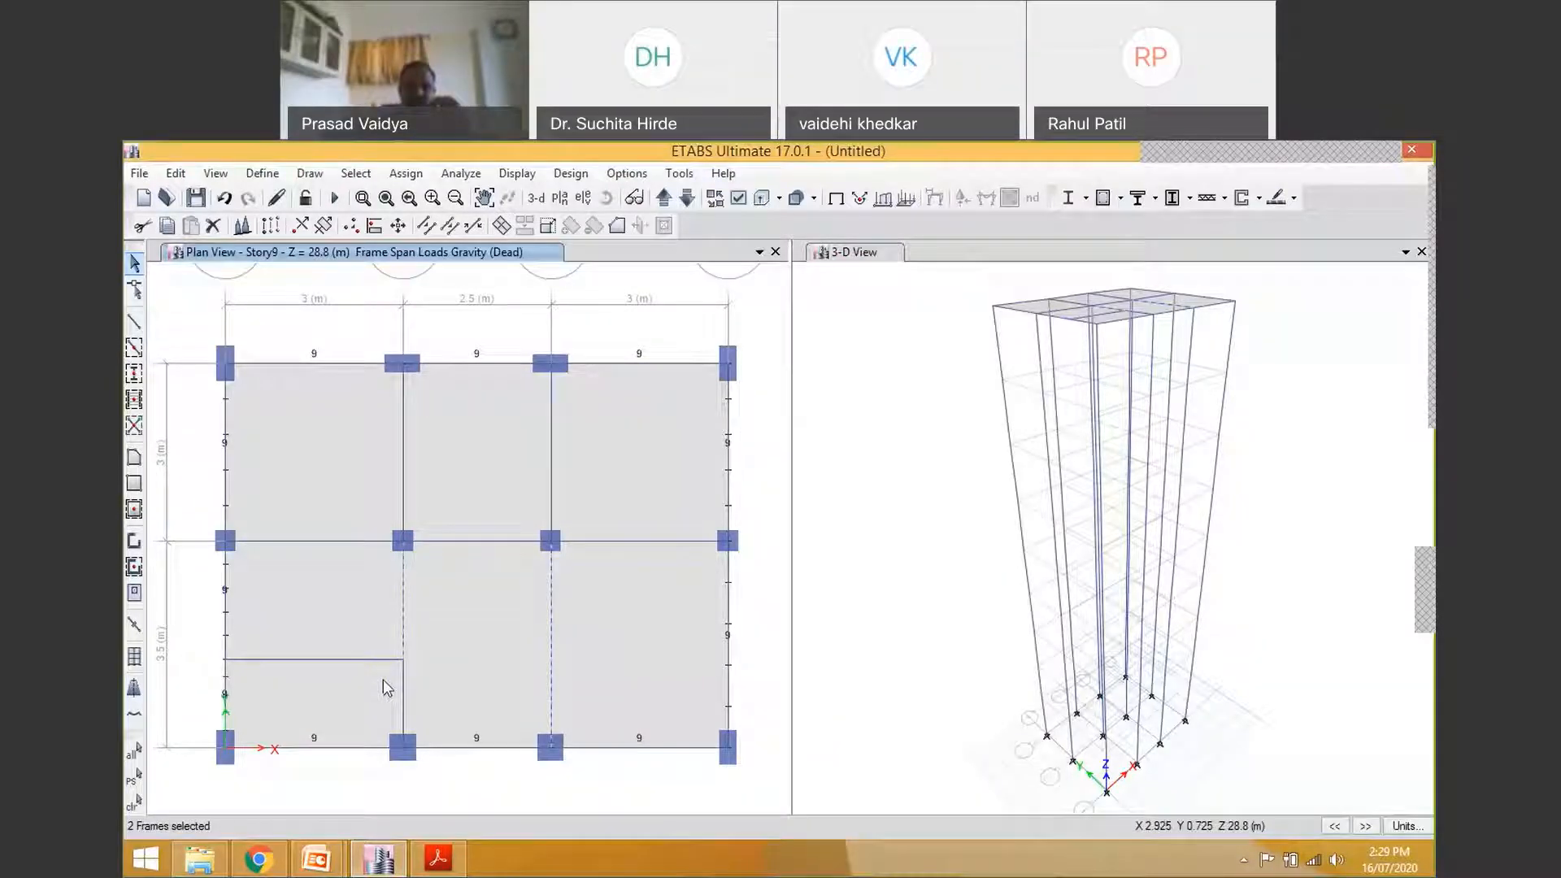
pyautogui.click(366, 660)
pyautogui.click(322, 541)
pyautogui.click(404, 455)
pyautogui.click(552, 440)
pyautogui.click(634, 541)
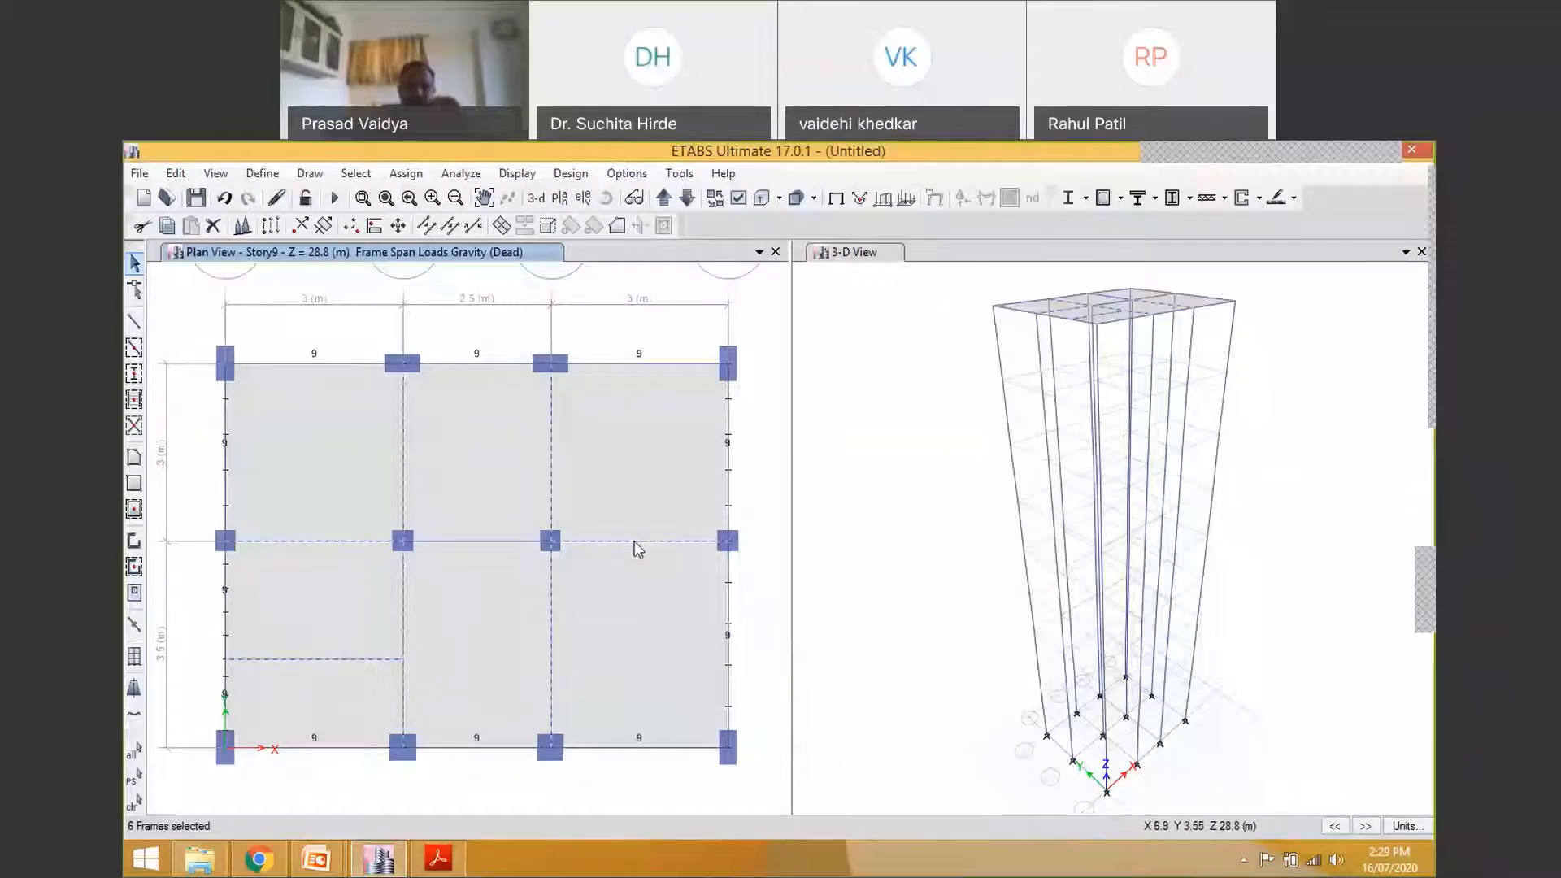
pyautogui.click(486, 541)
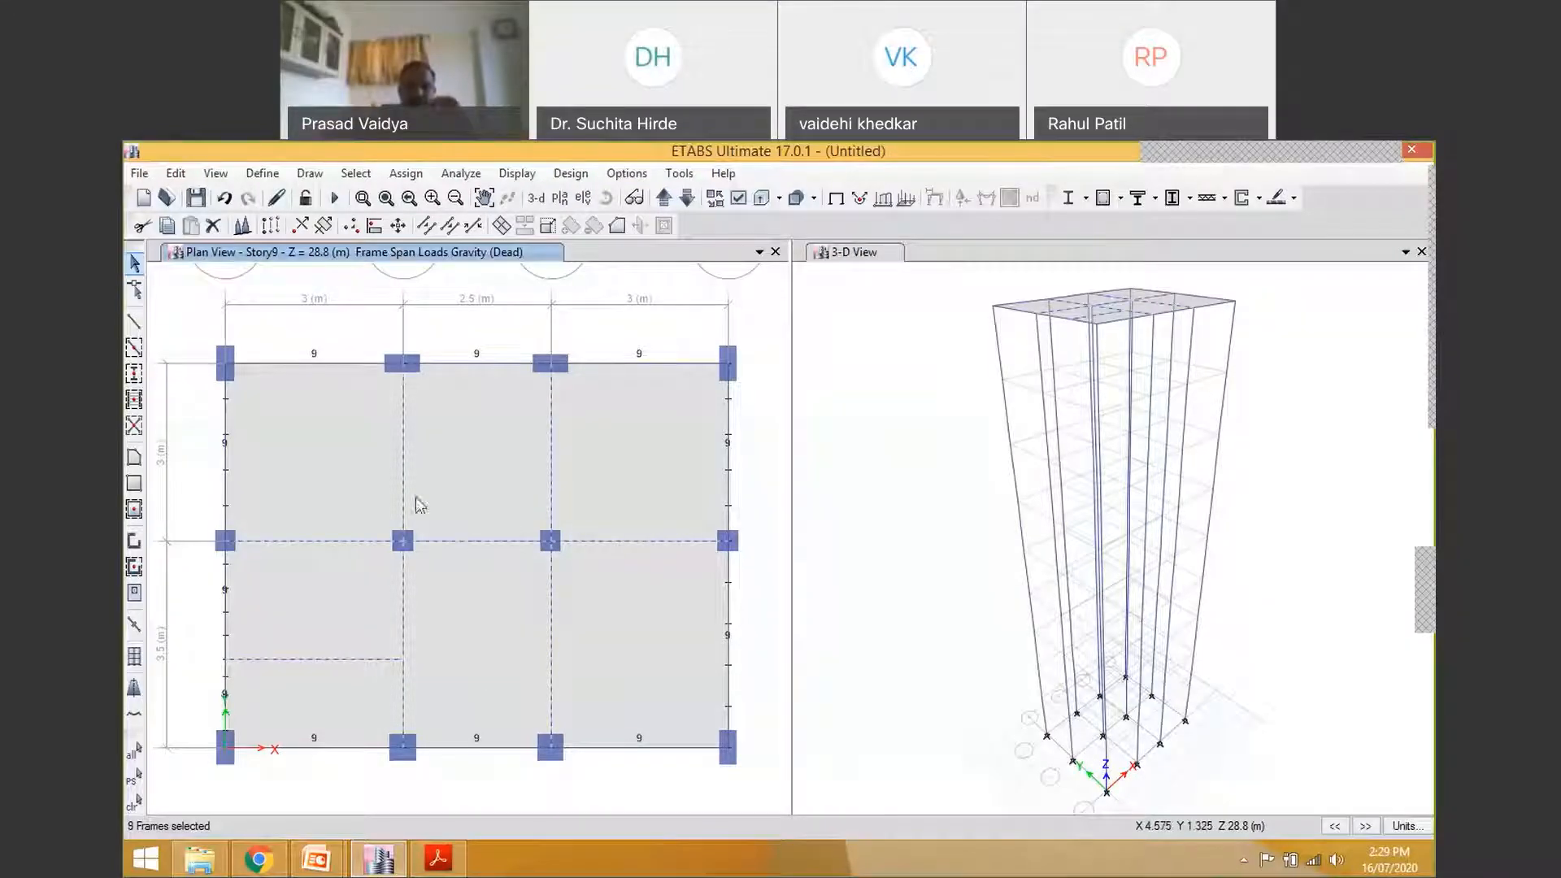
pyautogui.click(406, 173)
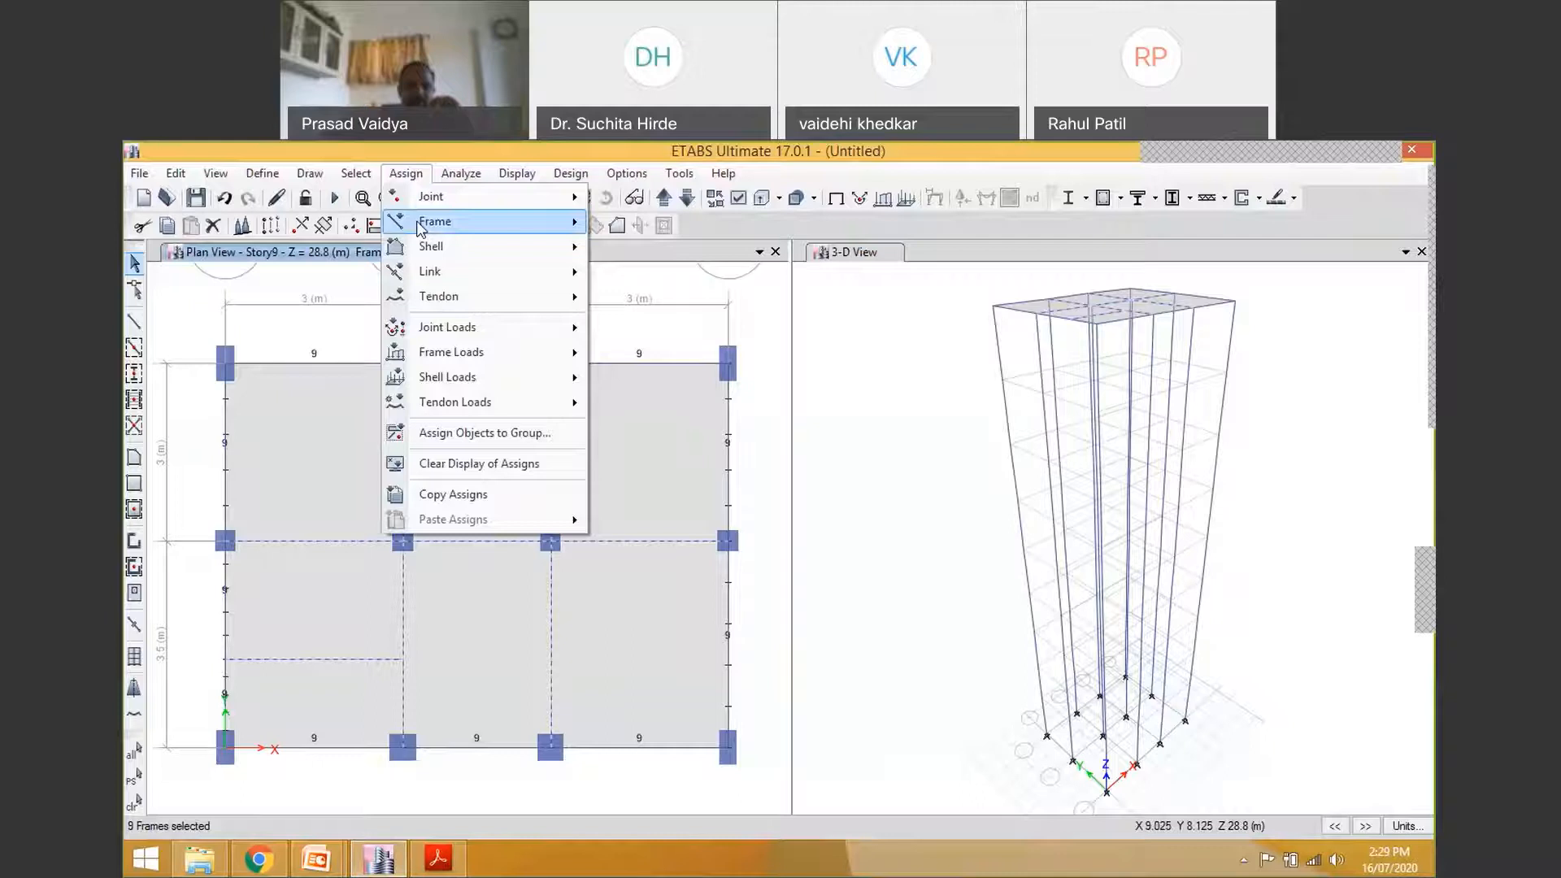
pyautogui.moveTo(463, 352)
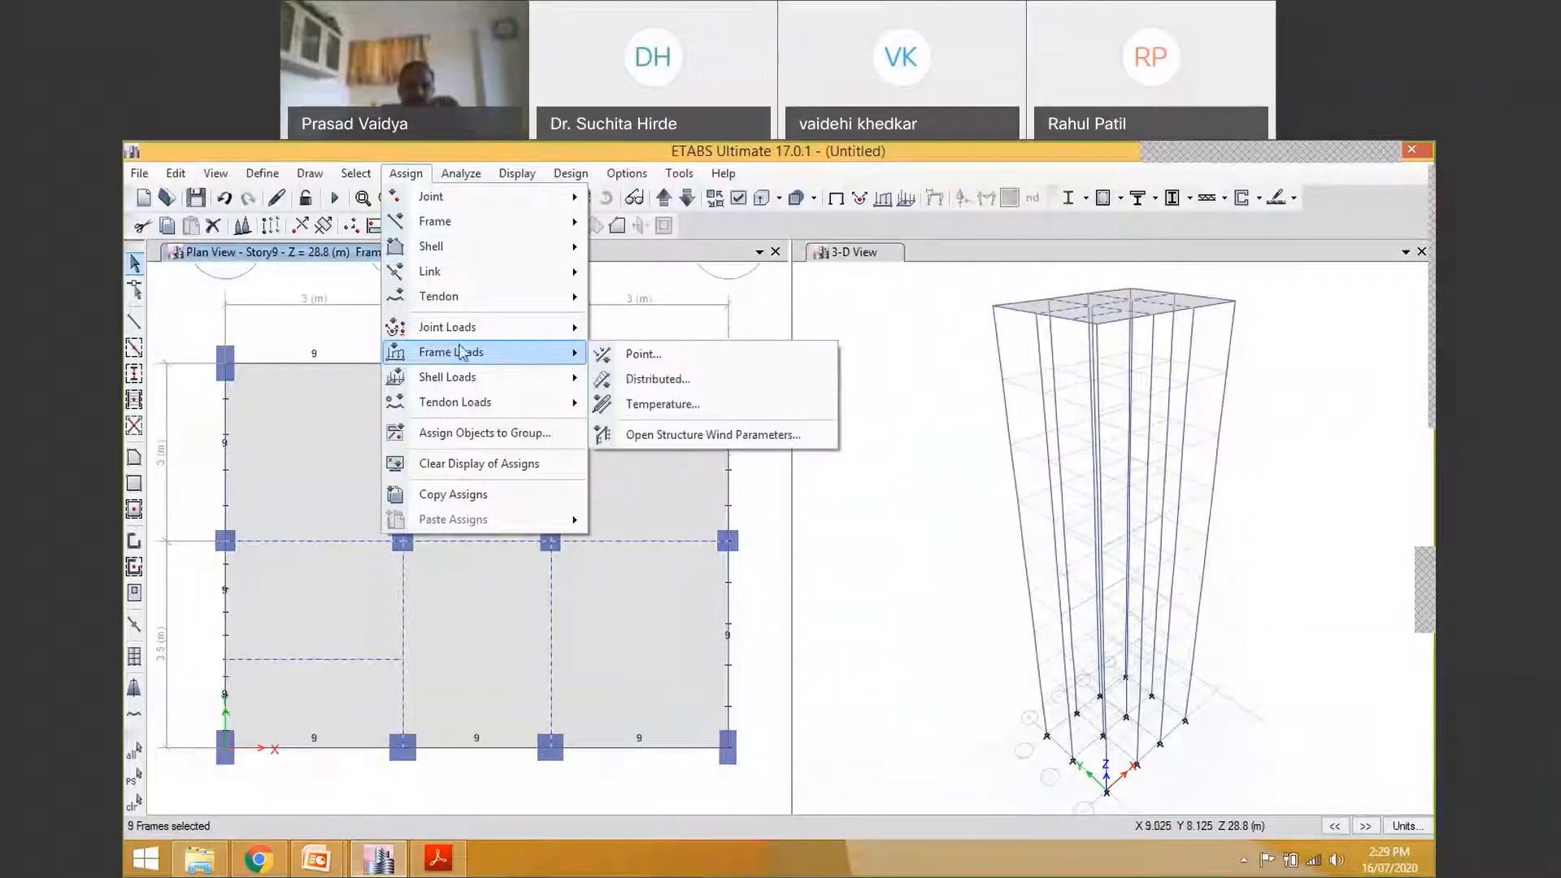
pyautogui.click(675, 379)
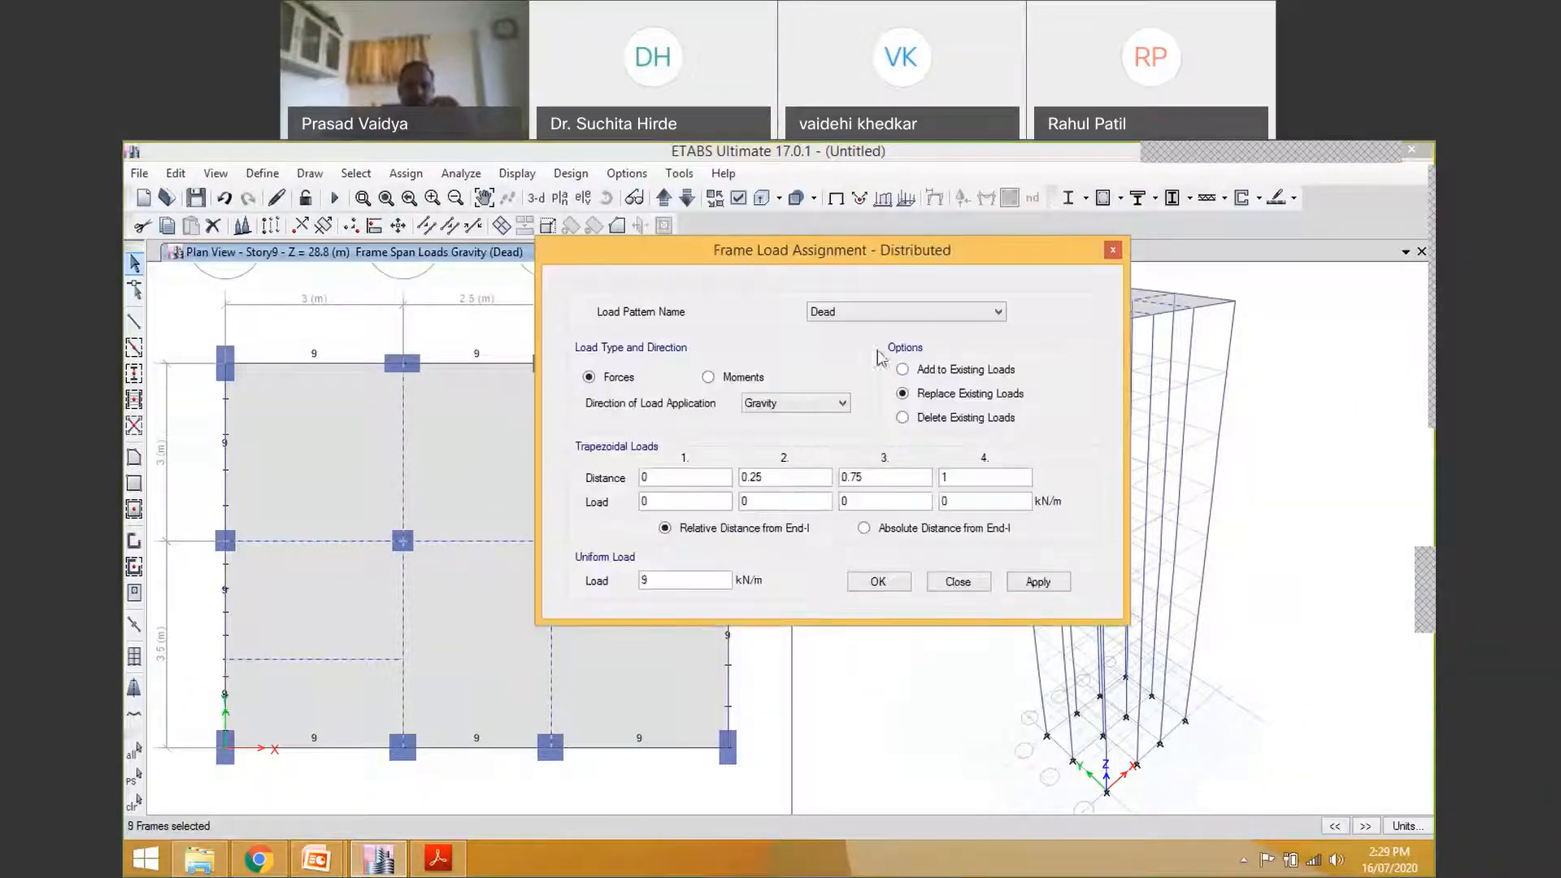
pyautogui.doubleClick(663, 582)
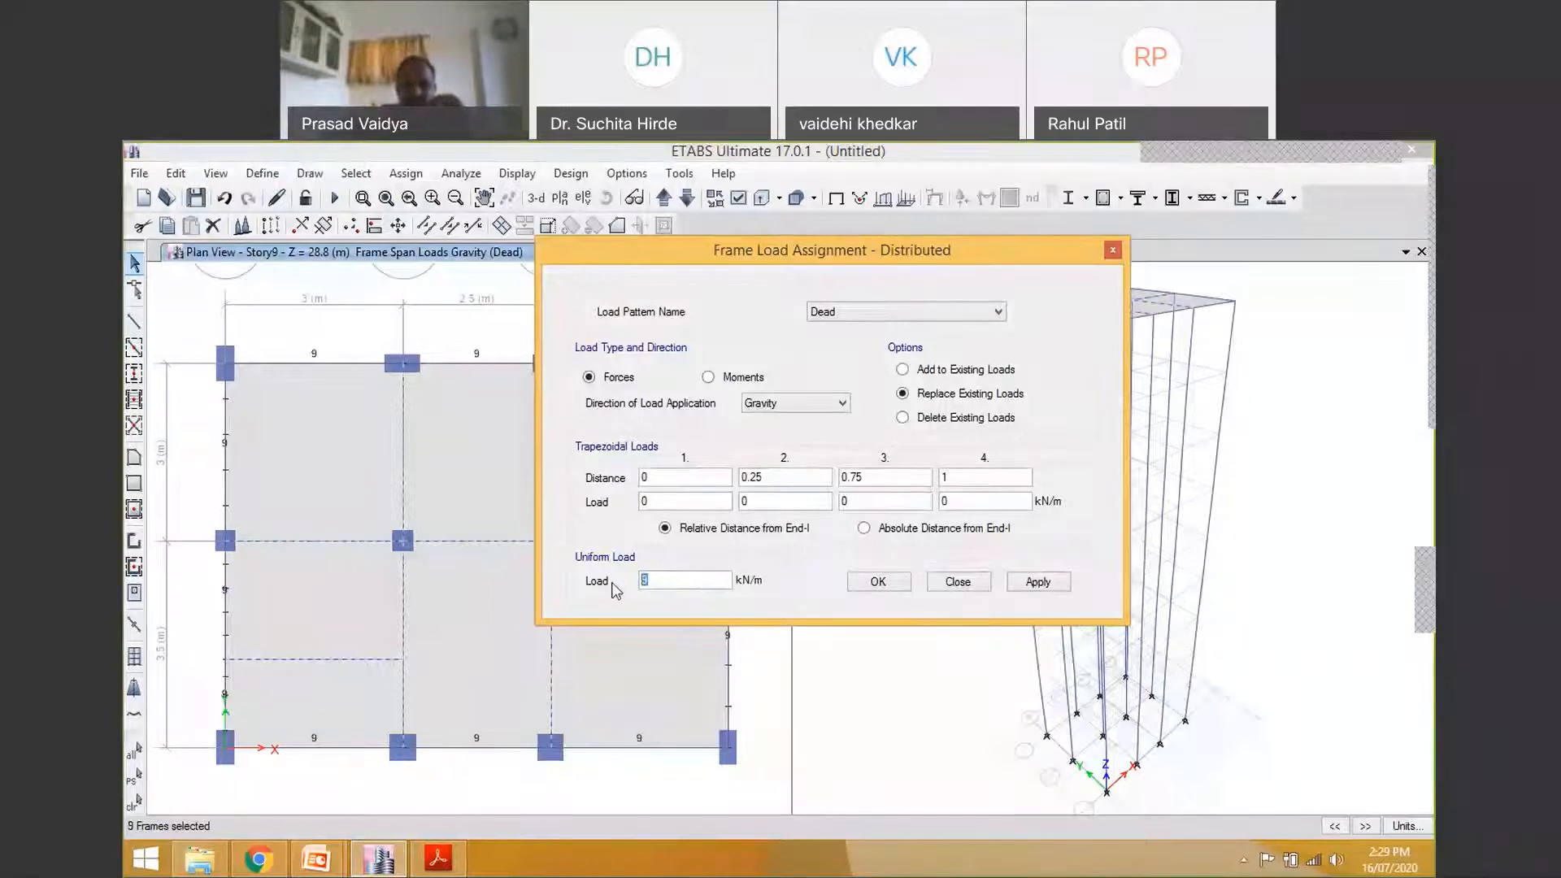
pyautogui.write('4.5')
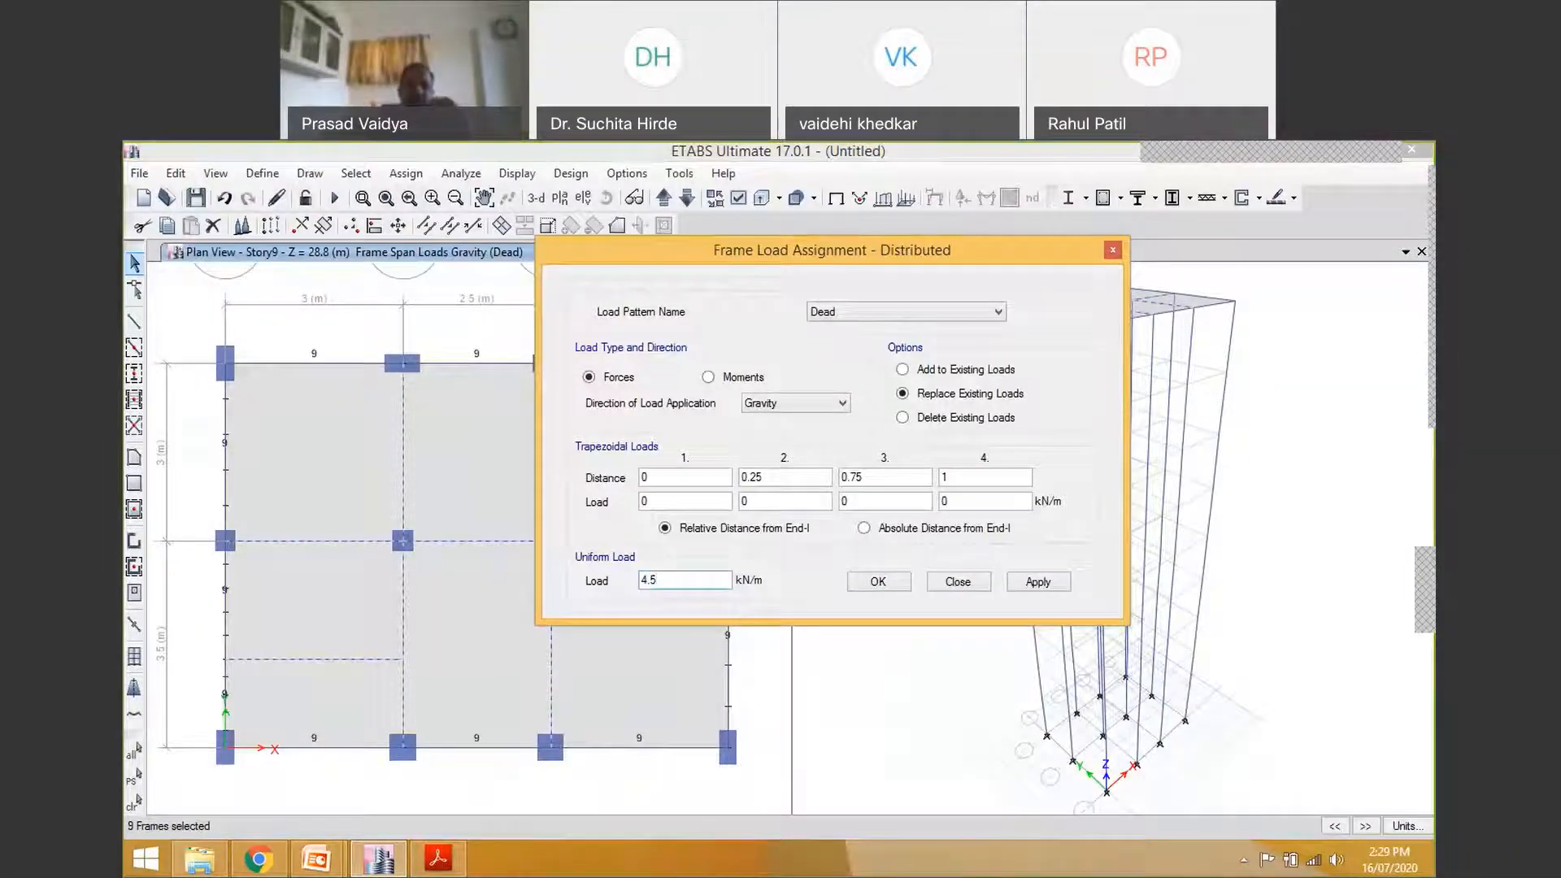
pyautogui.click(878, 582)
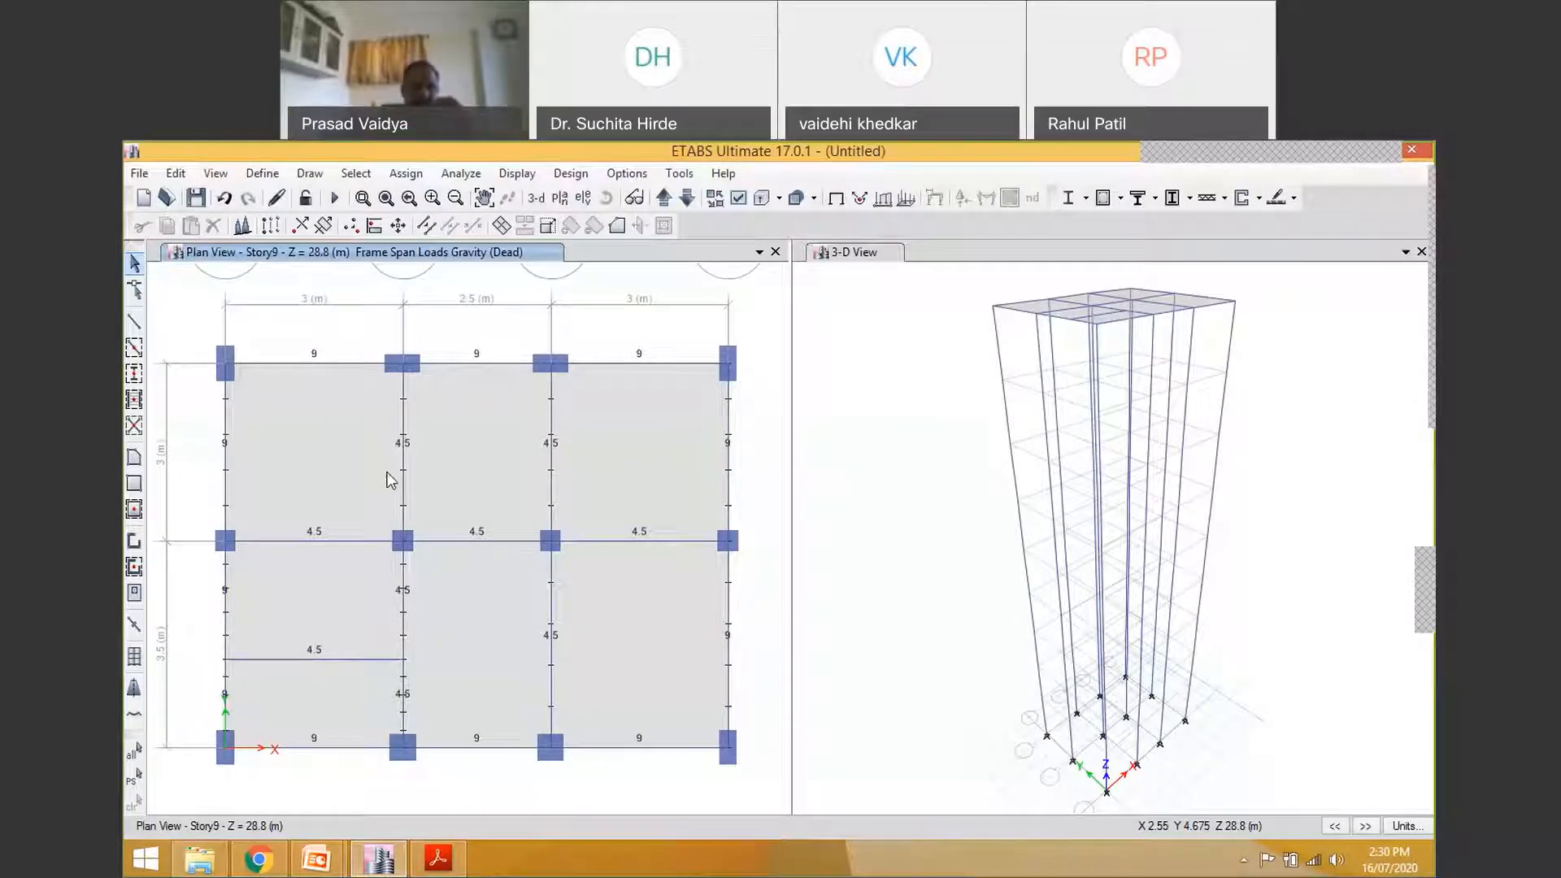
# Assign a uniform Dead shell load of 1.5 kN/m² in the gravity direction to all seven slabs of Story9
pyautogui.click(324, 442)
pyautogui.click(474, 418)
pyautogui.click(639, 439)
pyautogui.click(672, 673)
pyautogui.click(480, 659)
pyautogui.click(326, 606)
pyautogui.click(327, 726)
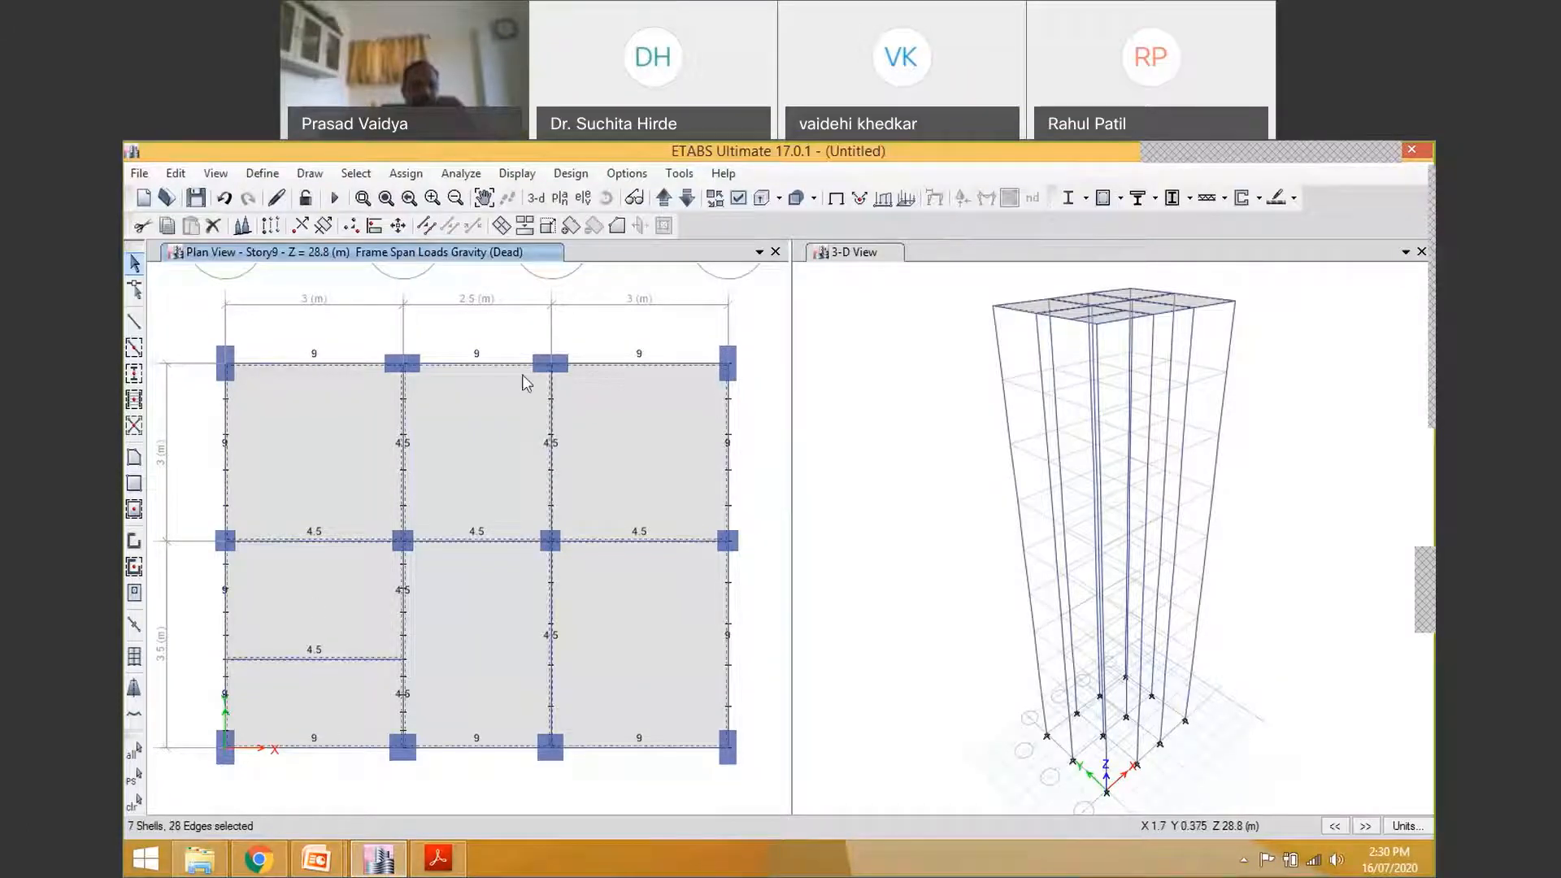
pyautogui.click(406, 174)
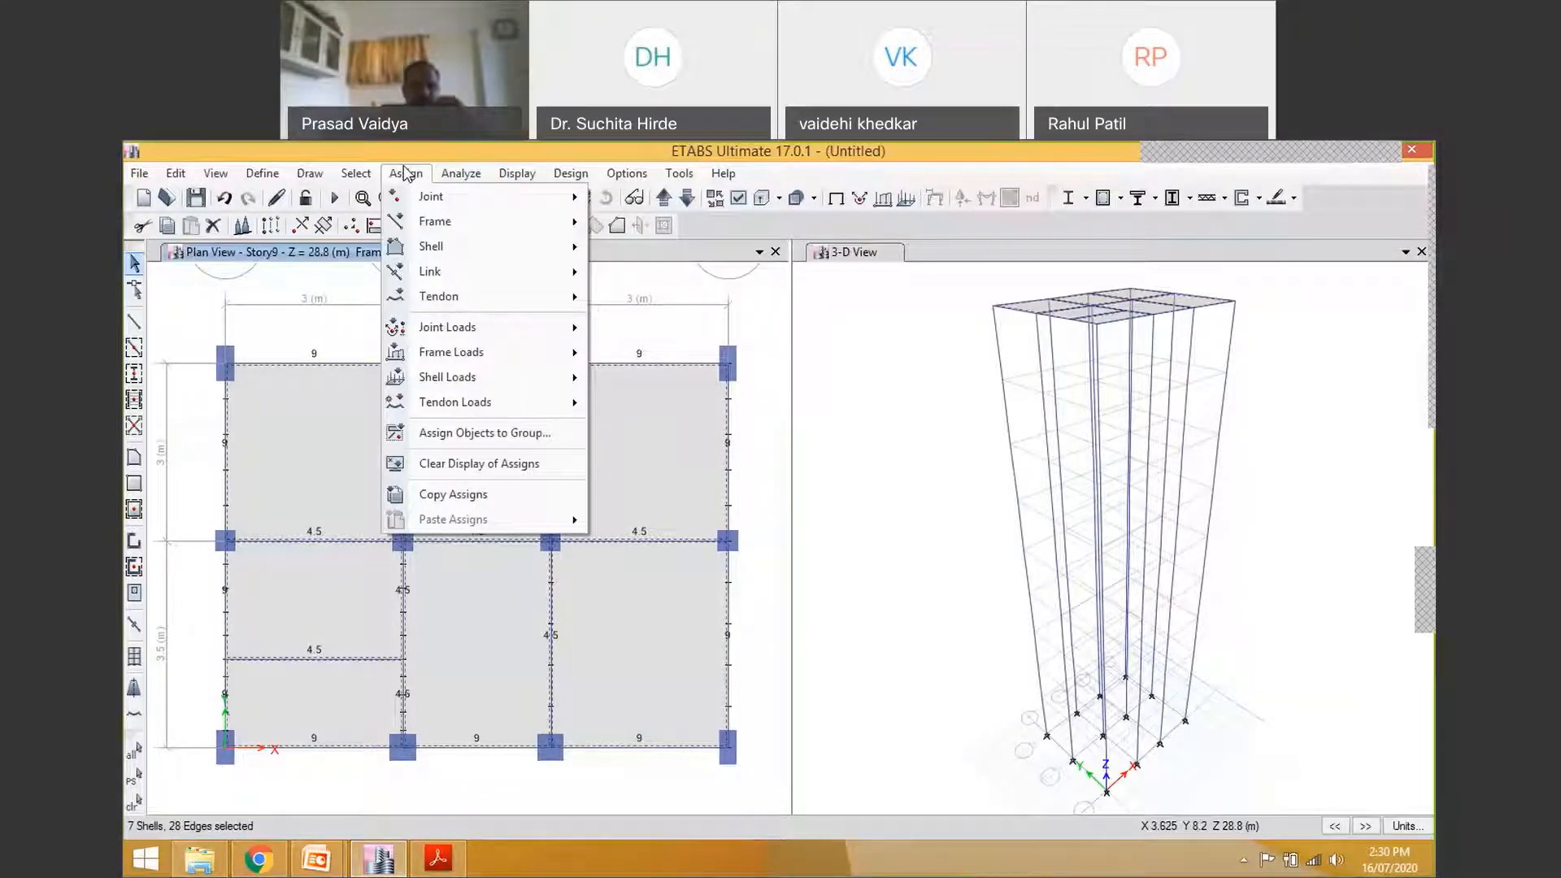
pyautogui.moveTo(447, 379)
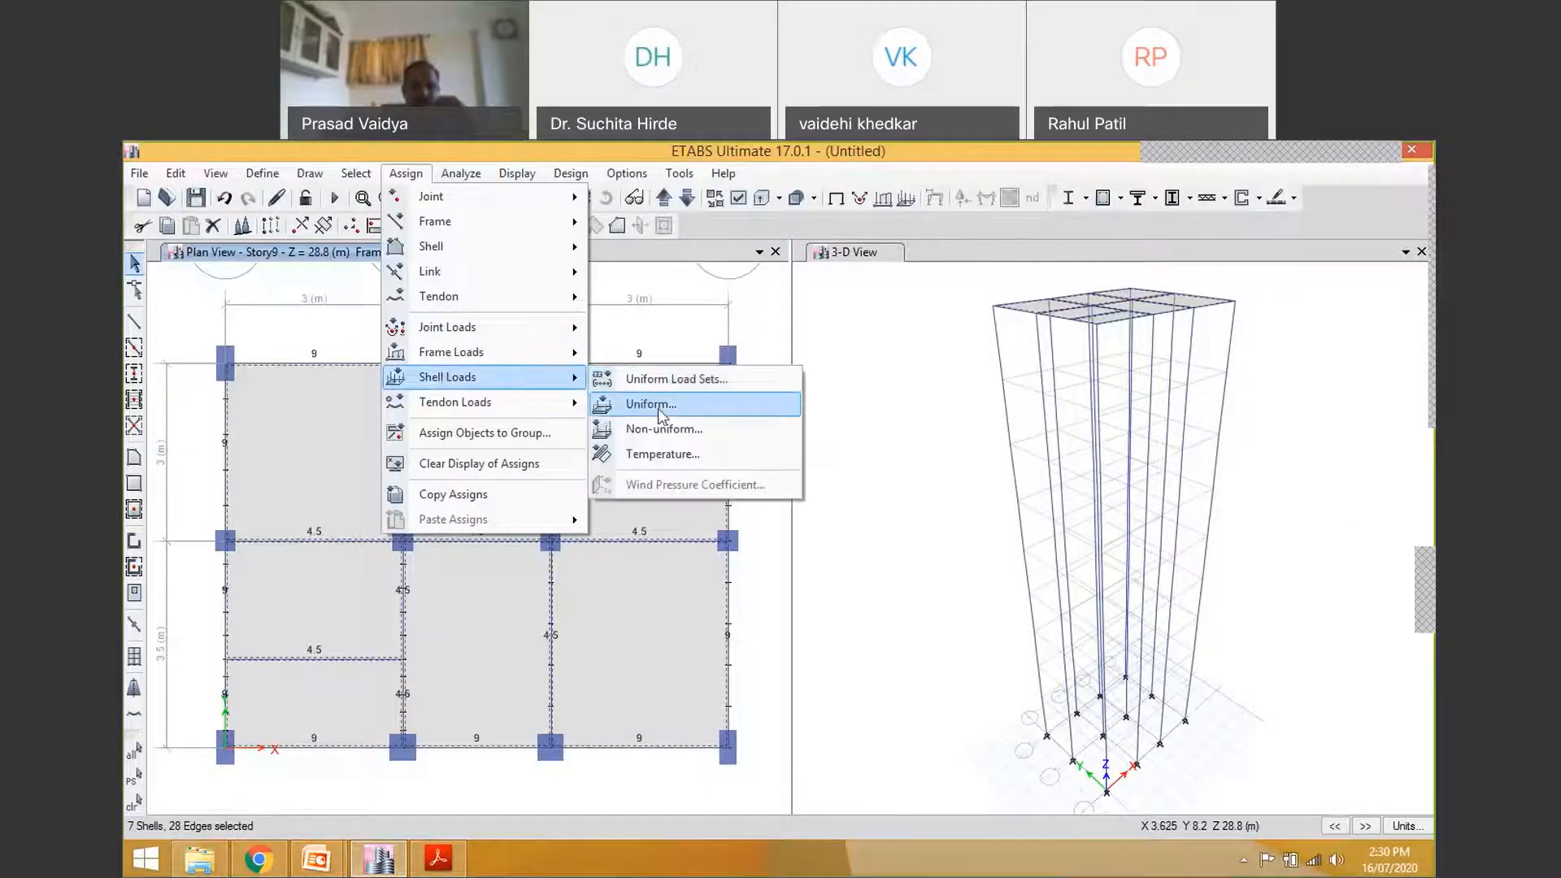
pyautogui.doubleClick(705, 508)
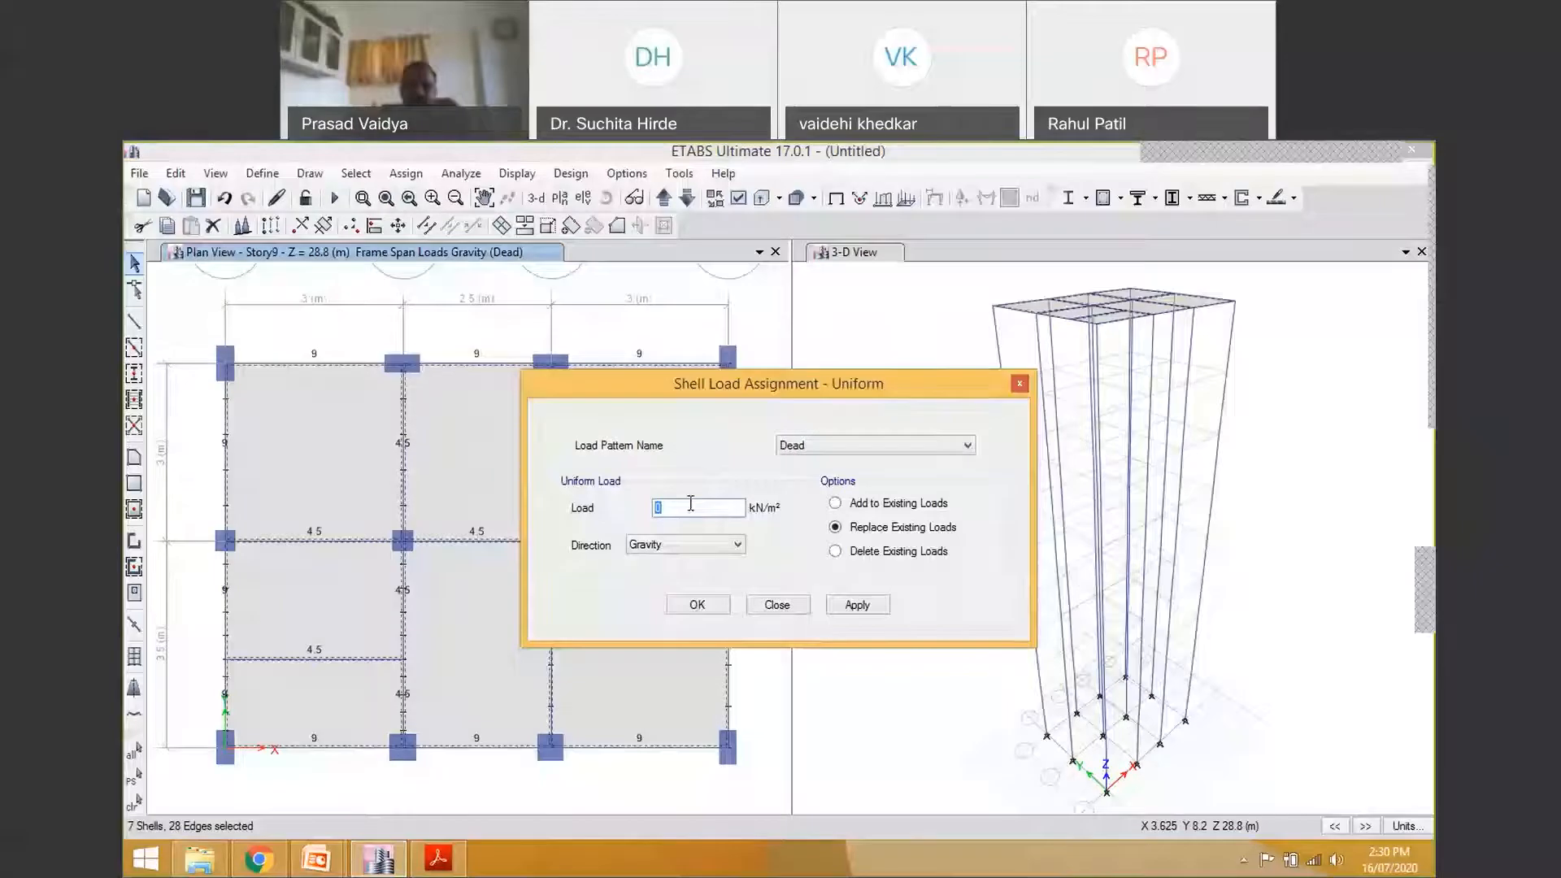
pyautogui.write('1.5')
pyautogui.press('Return')
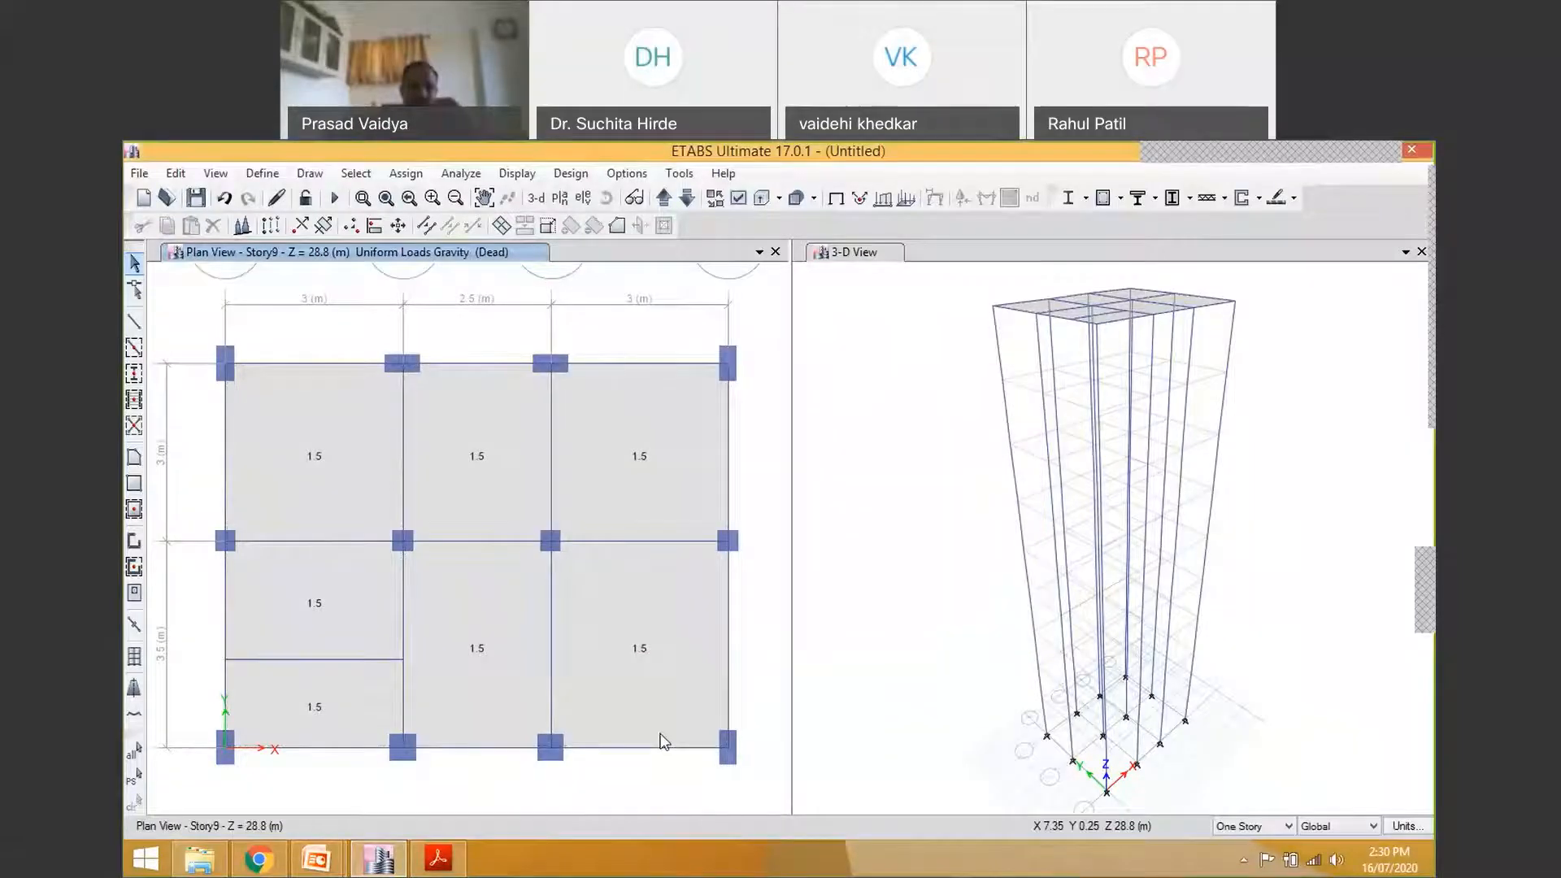
# Assign a uniform Live shell load of 2 kN/m² in the gravity direction to all Story9 slabs
pyautogui.click(617, 637)
pyautogui.click(349, 610)
pyautogui.click(339, 707)
pyautogui.click(326, 477)
pyautogui.click(617, 480)
pyautogui.click(405, 173)
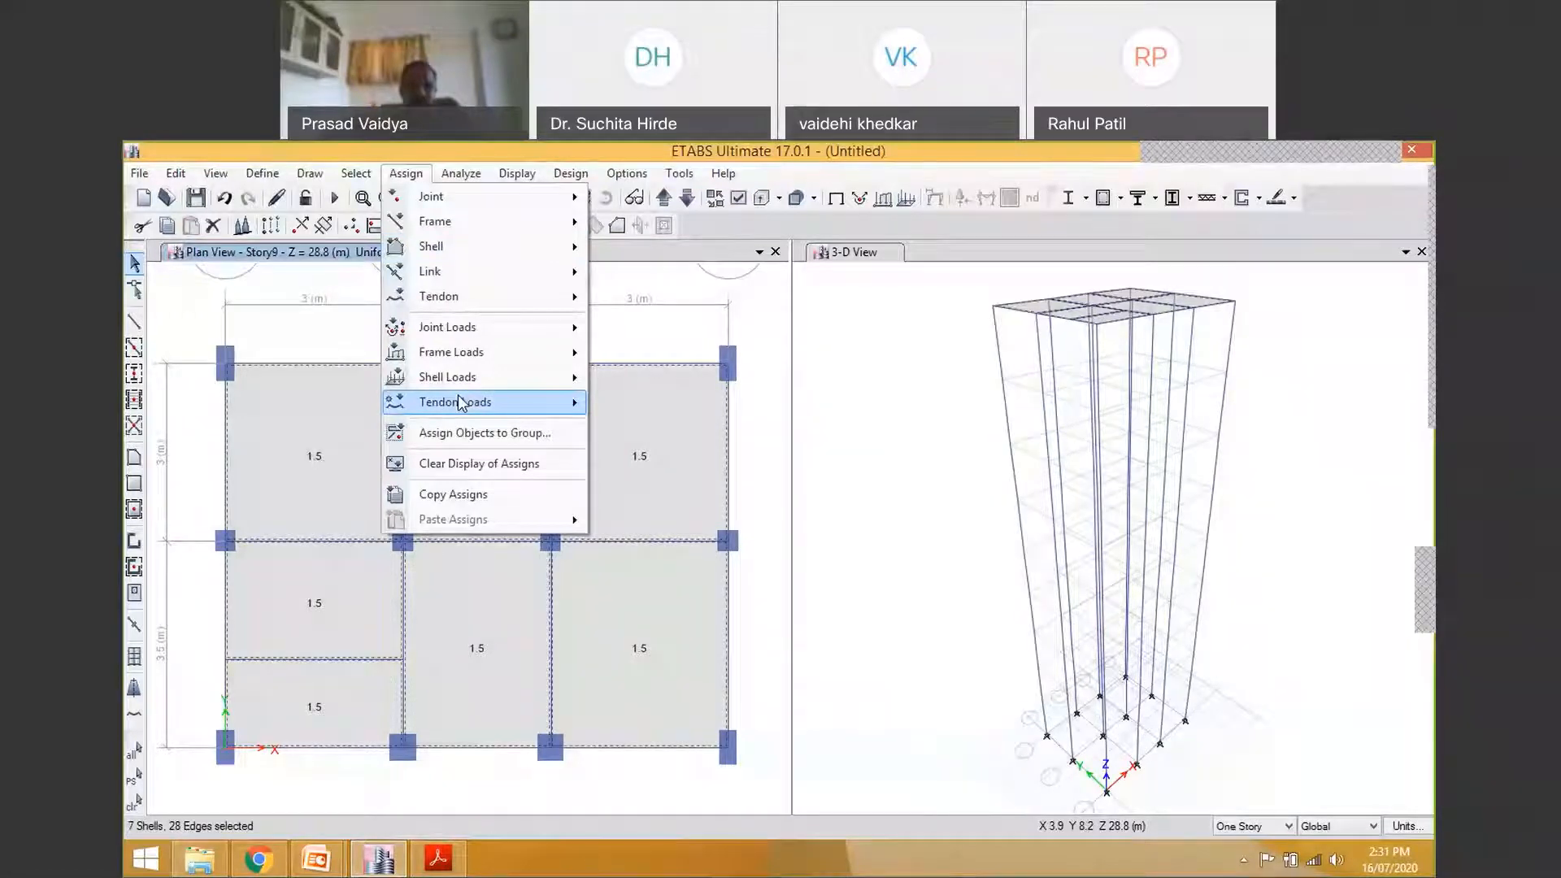
pyautogui.click(635, 402)
pyautogui.click(870, 444)
pyautogui.click(793, 475)
pyautogui.press('Tab')
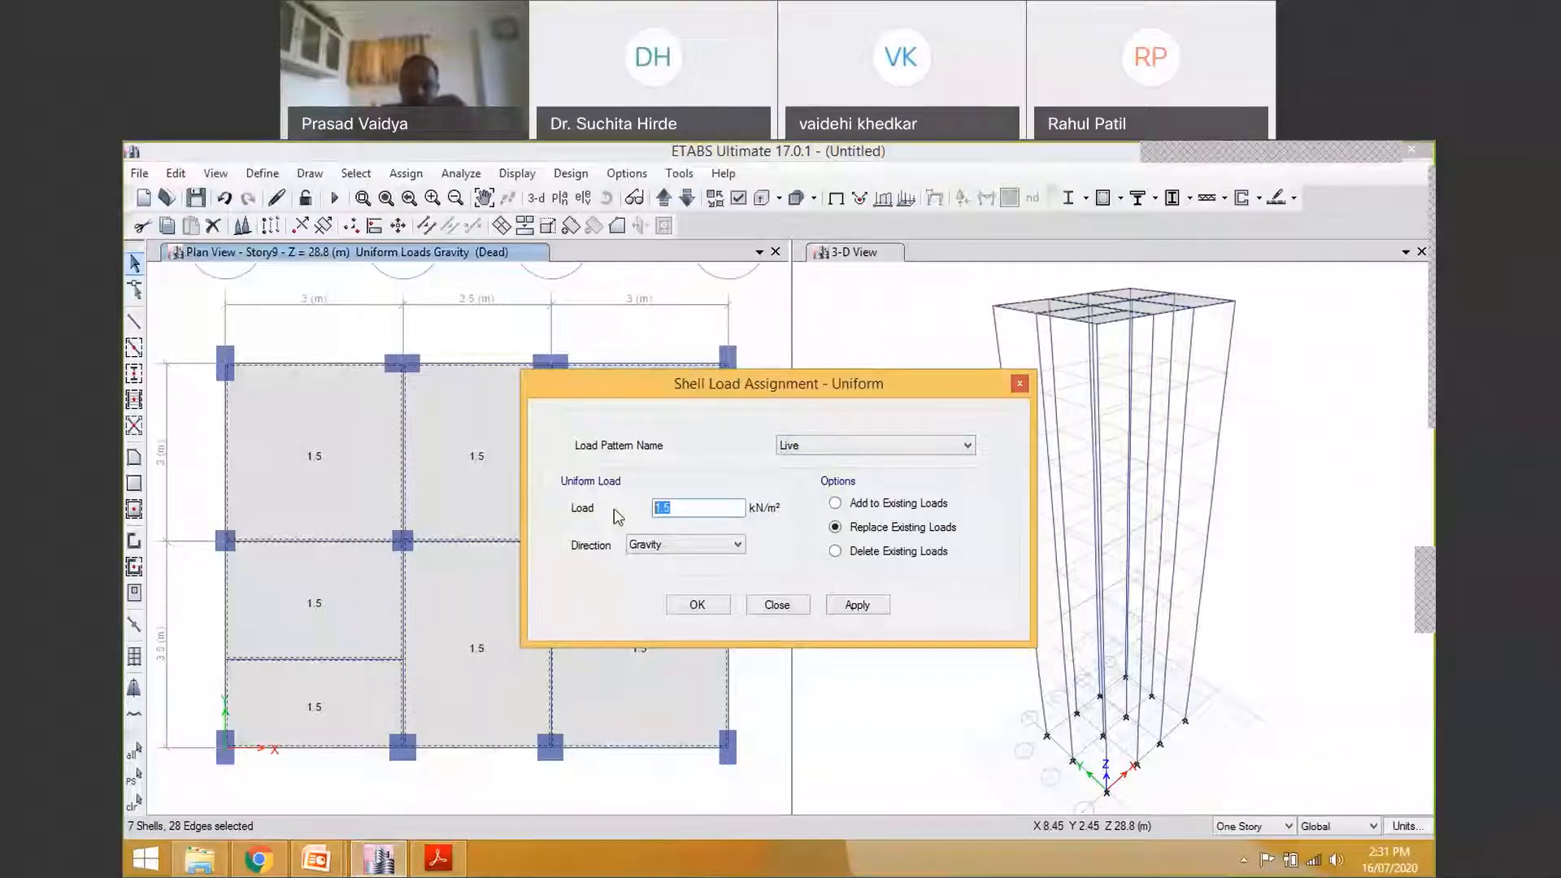
pyautogui.write('2')
pyautogui.click(697, 604)
# Check the loads assigned to the upper middle slab in its slab information
pyautogui.click(468, 443)
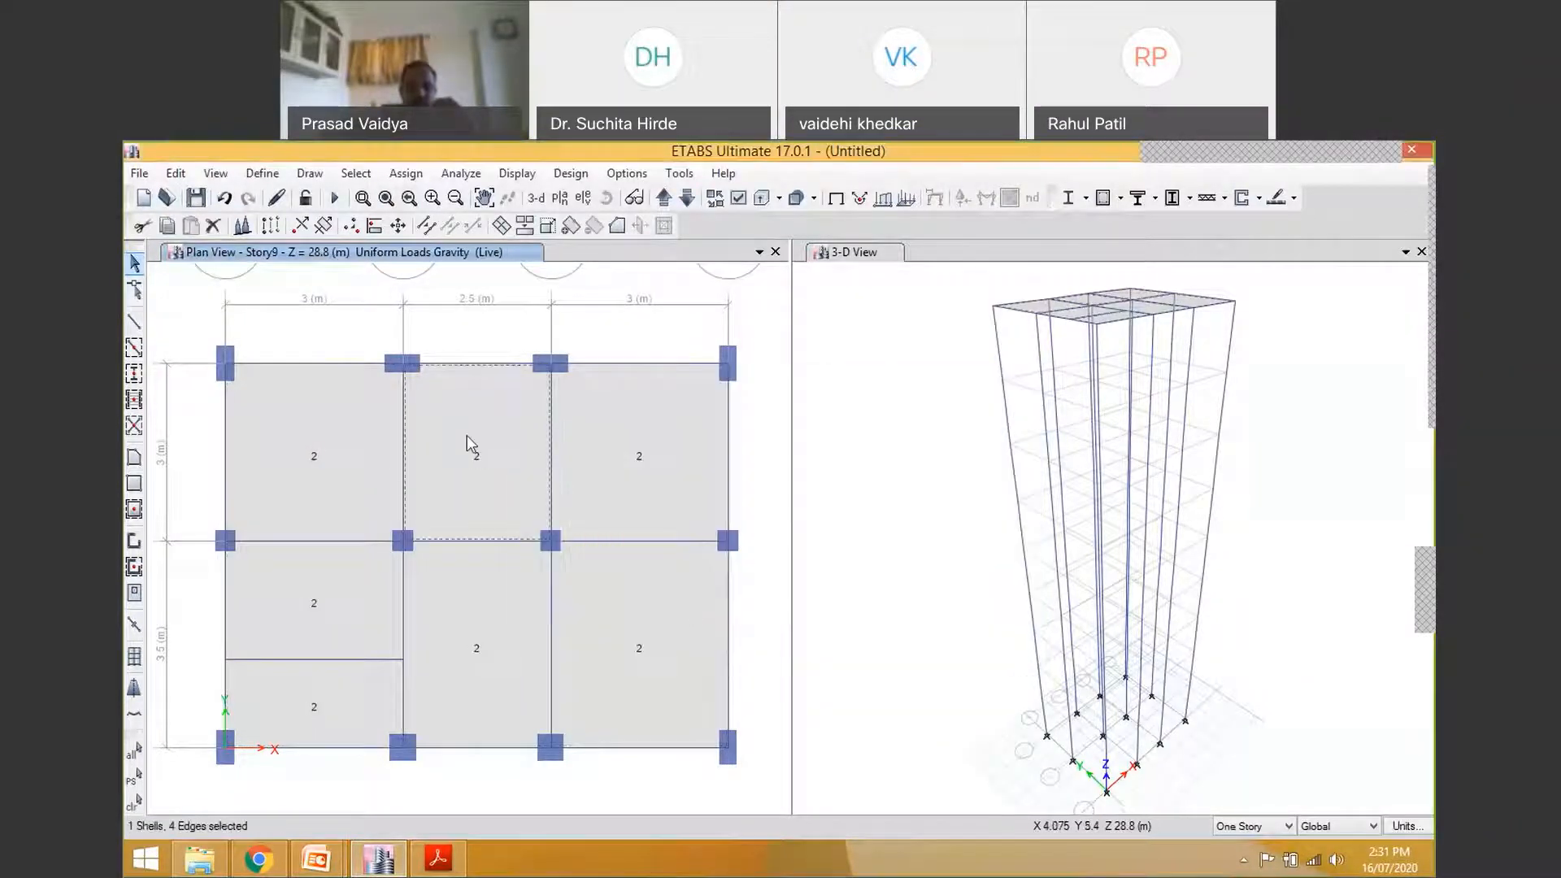
pyautogui.rightClick(467, 437)
pyautogui.click(796, 320)
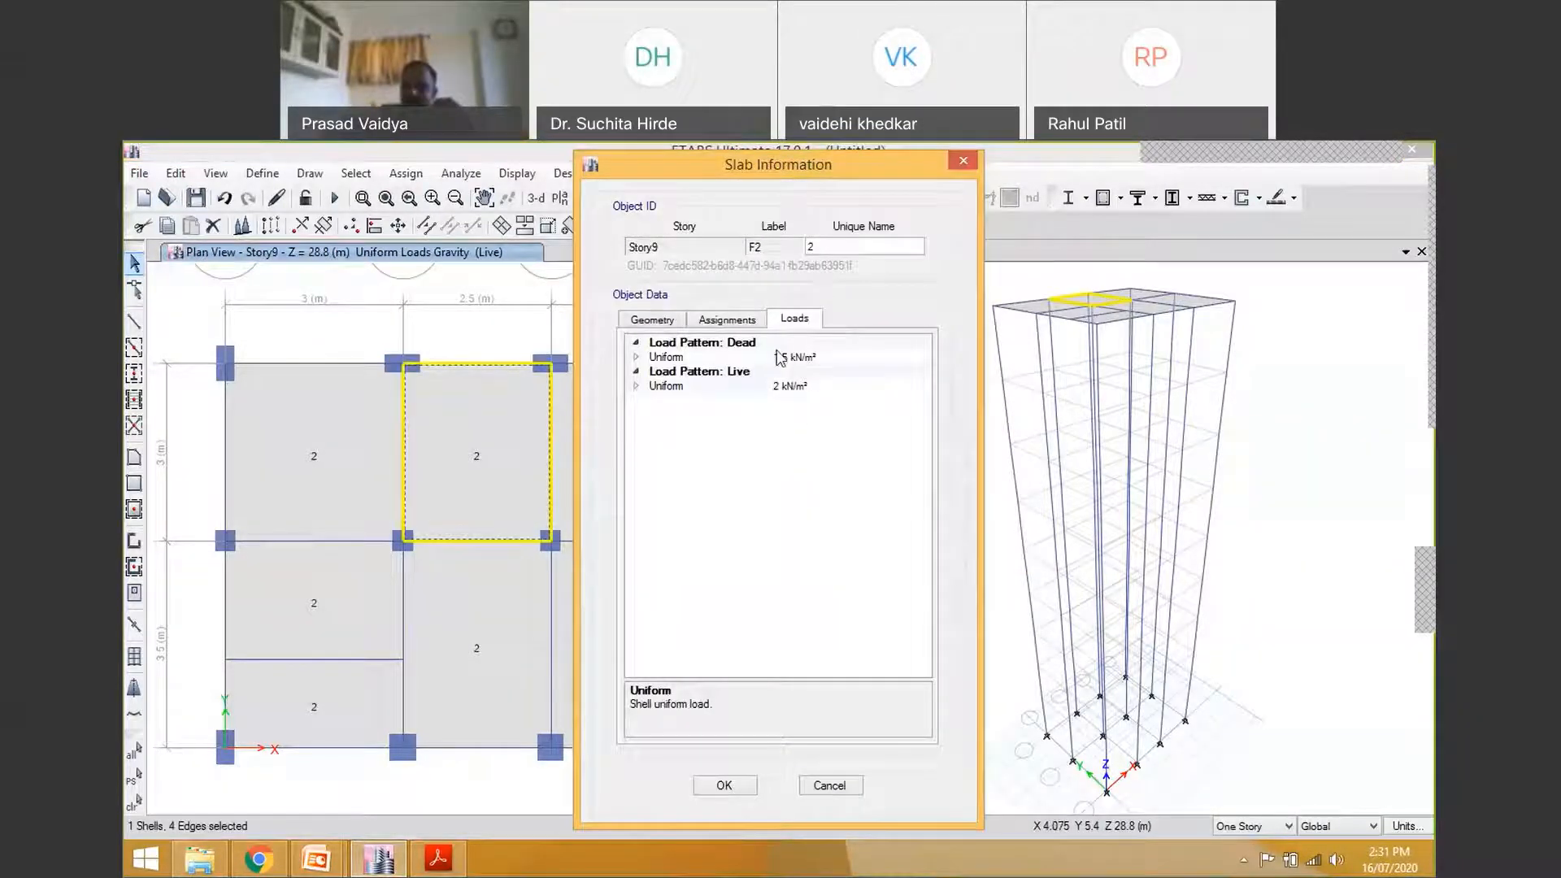
pyautogui.click(730, 794)
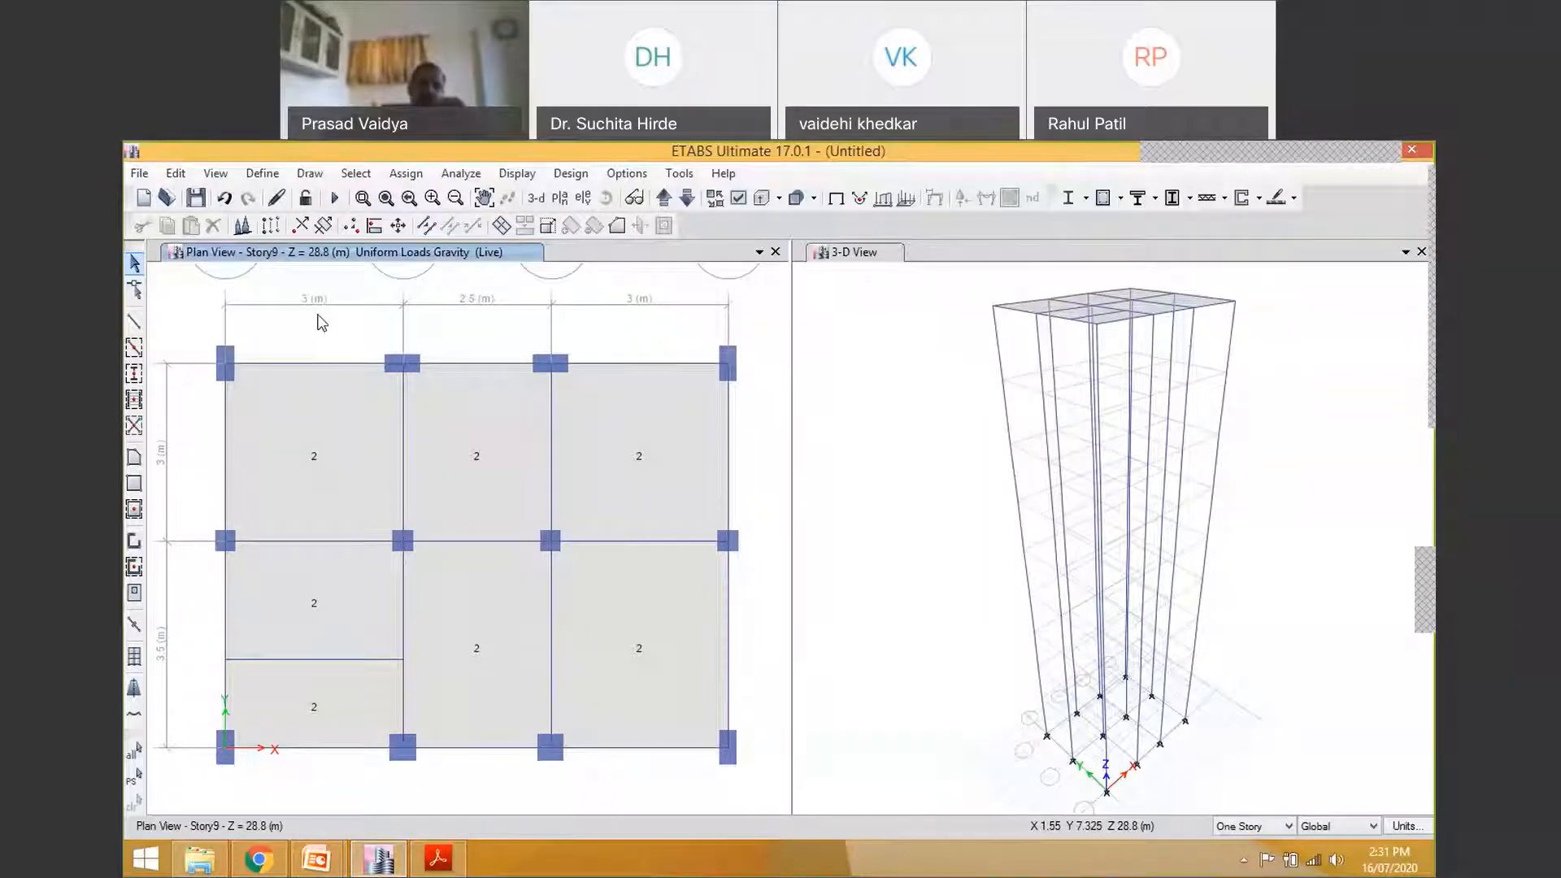
# Add a new mass source named MS
pyautogui.click(263, 174)
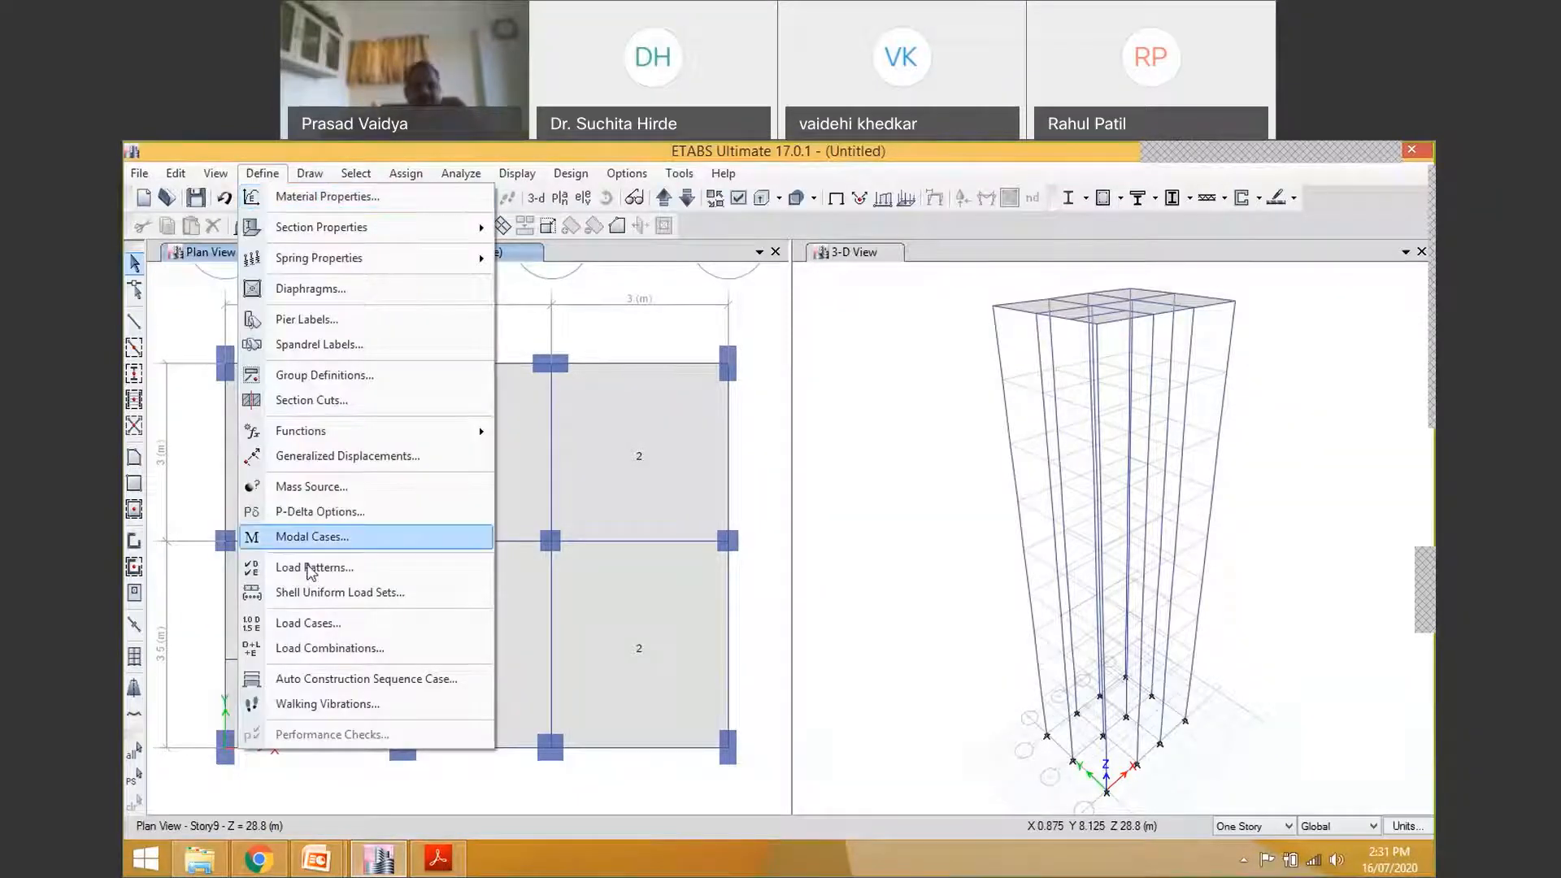
pyautogui.click(306, 488)
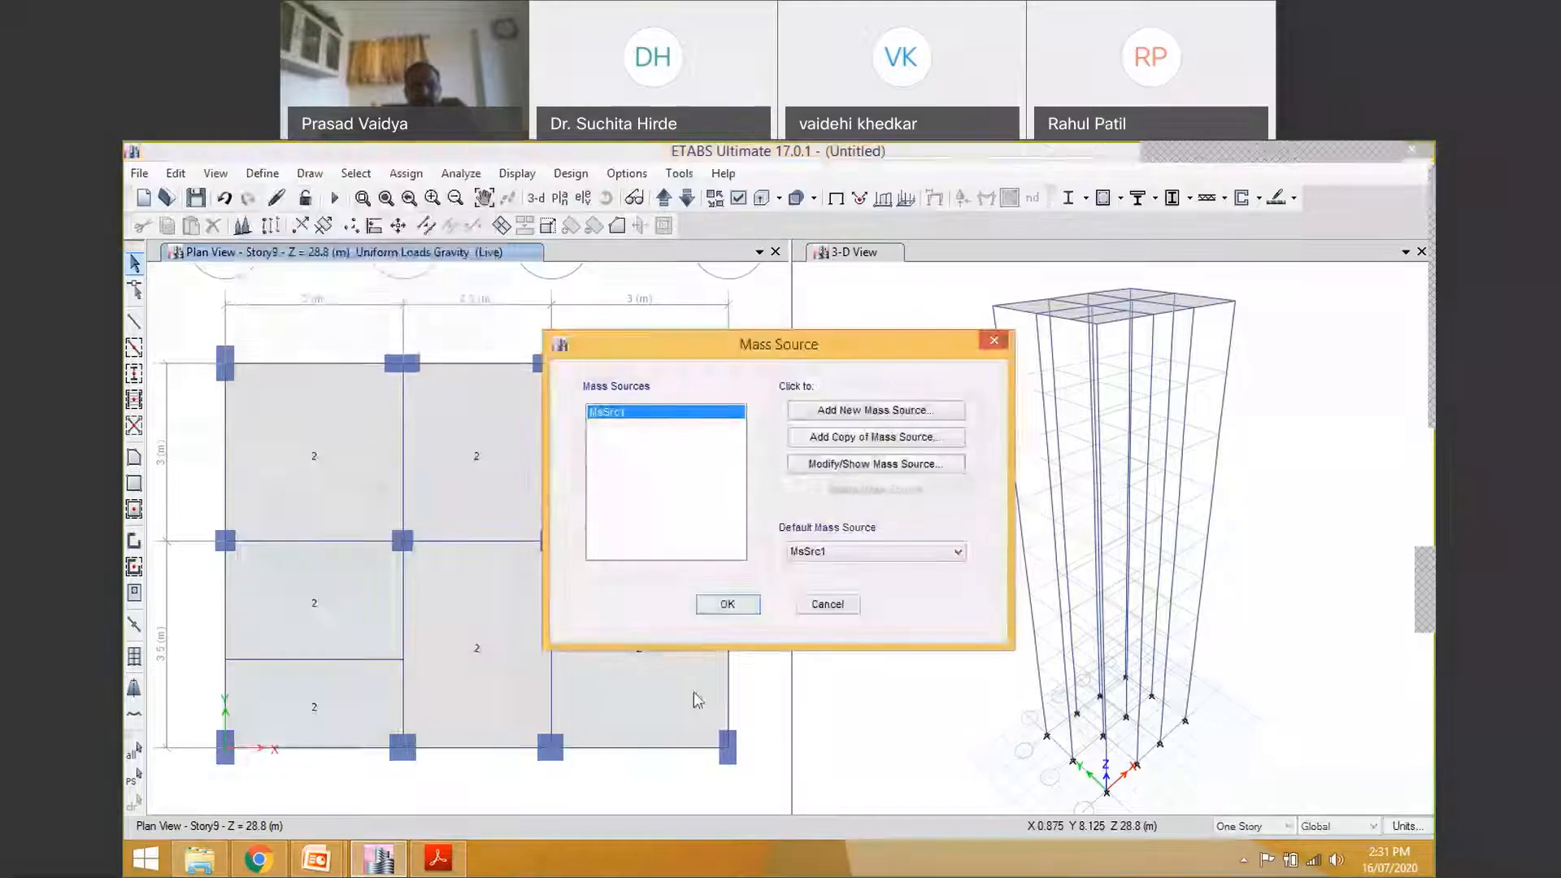
pyautogui.click(841, 411)
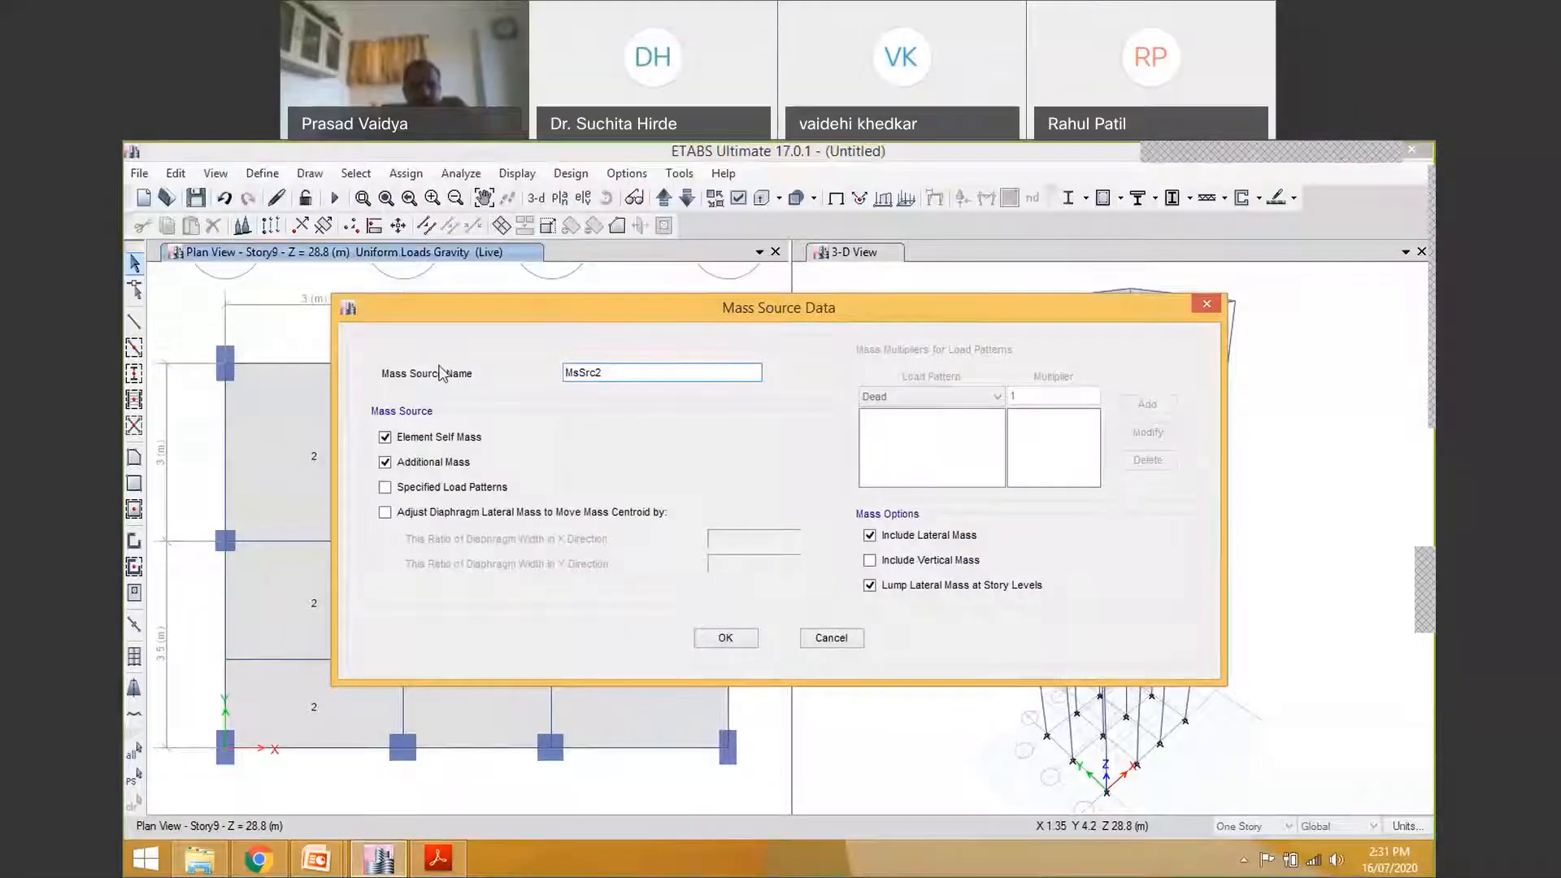
pyautogui.press('BackSpace')
pyautogui.press('BackSpace')
pyautogui.press('BackSpace')
pyautogui.press('BackSpace')
pyautogui.press('BackSpace')
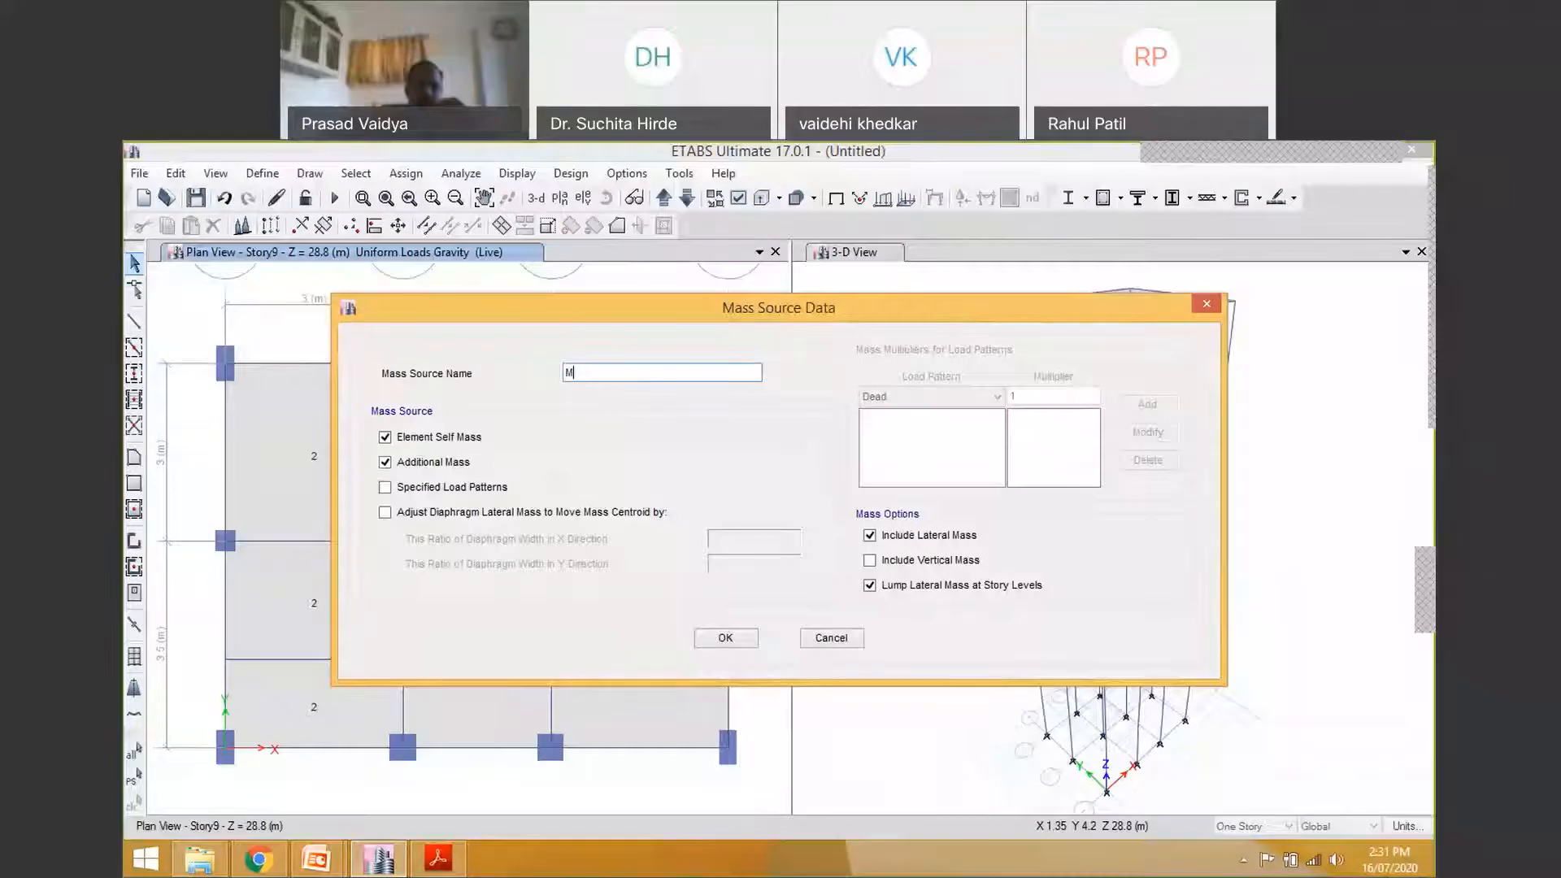
pyautogui.write('S')
# Base the mass source on specified load patterns only, excluding element self mass and additional mass
pyautogui.click(438, 437)
pyautogui.click(426, 462)
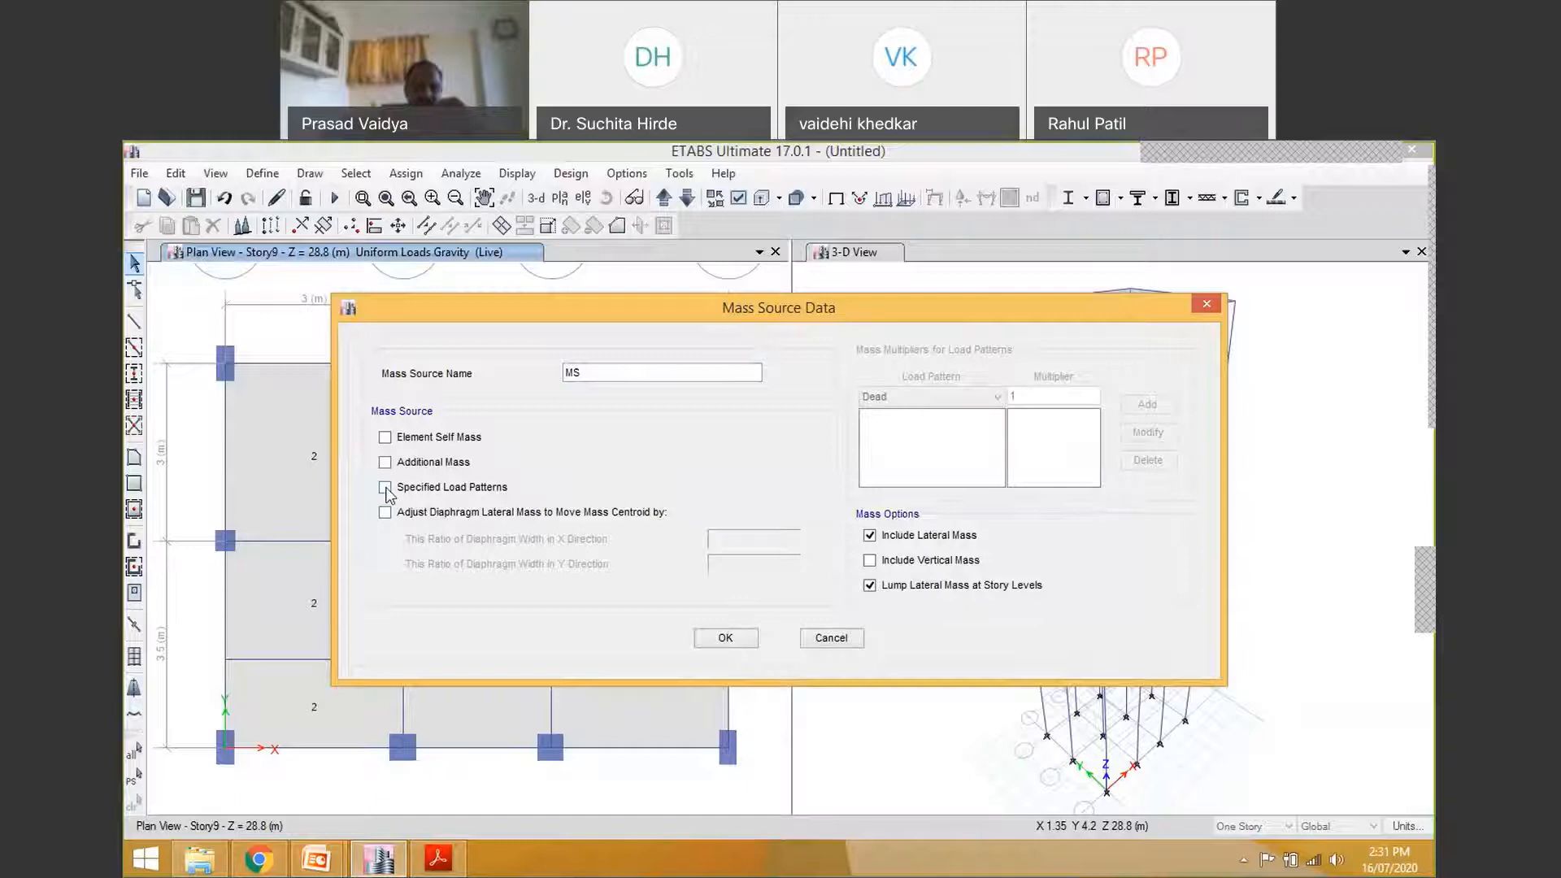
pyautogui.click(386, 488)
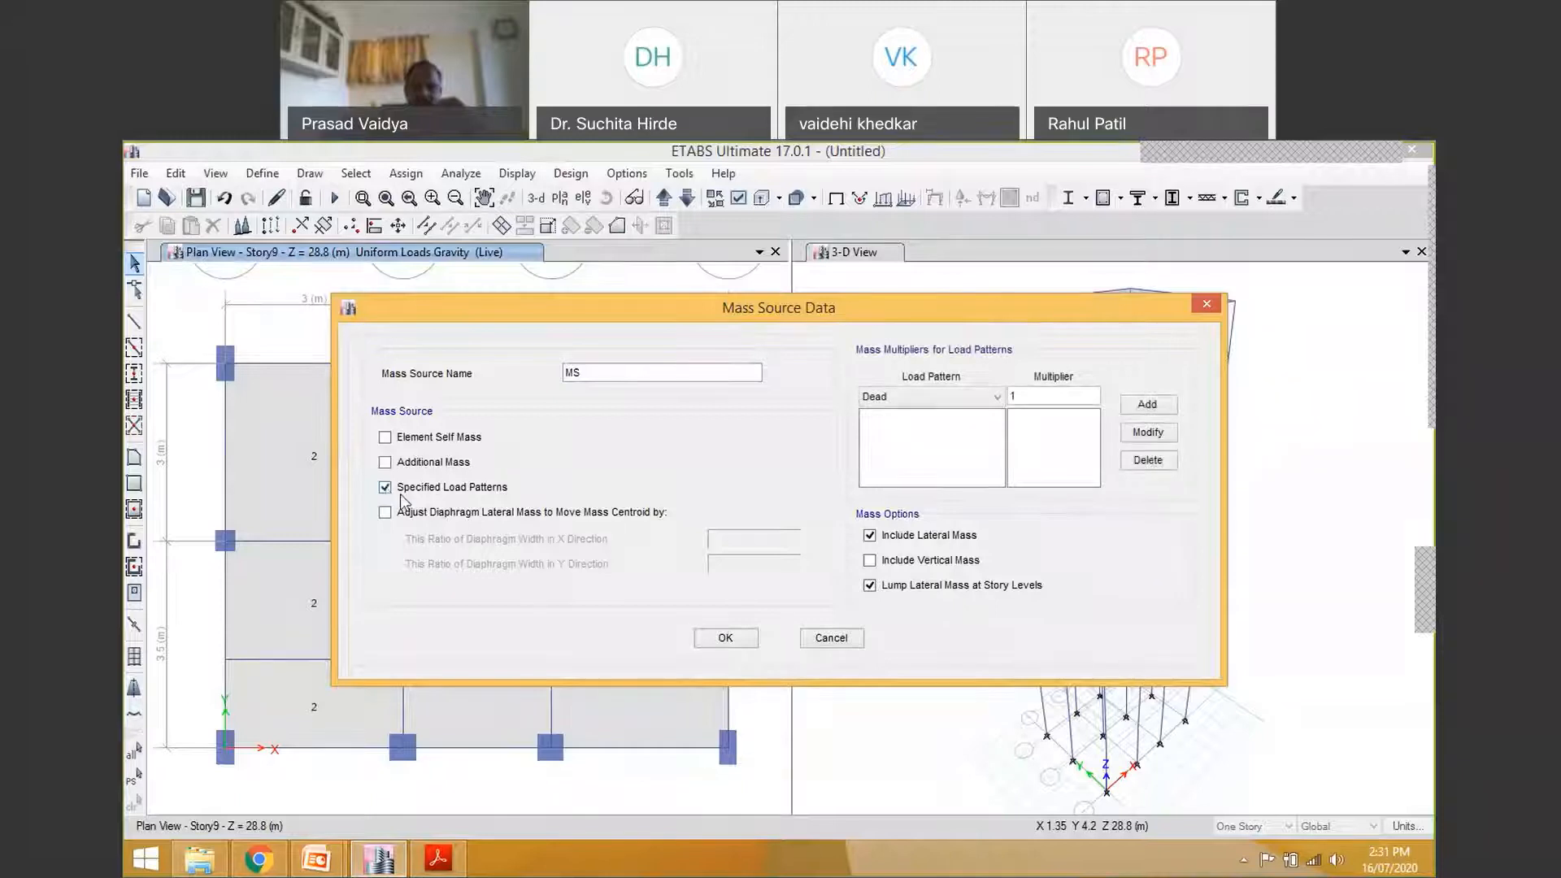
# Add mass multipliers of 1 for the Dead load pattern and 0.25 for the Live load pattern
pyautogui.click(1146, 405)
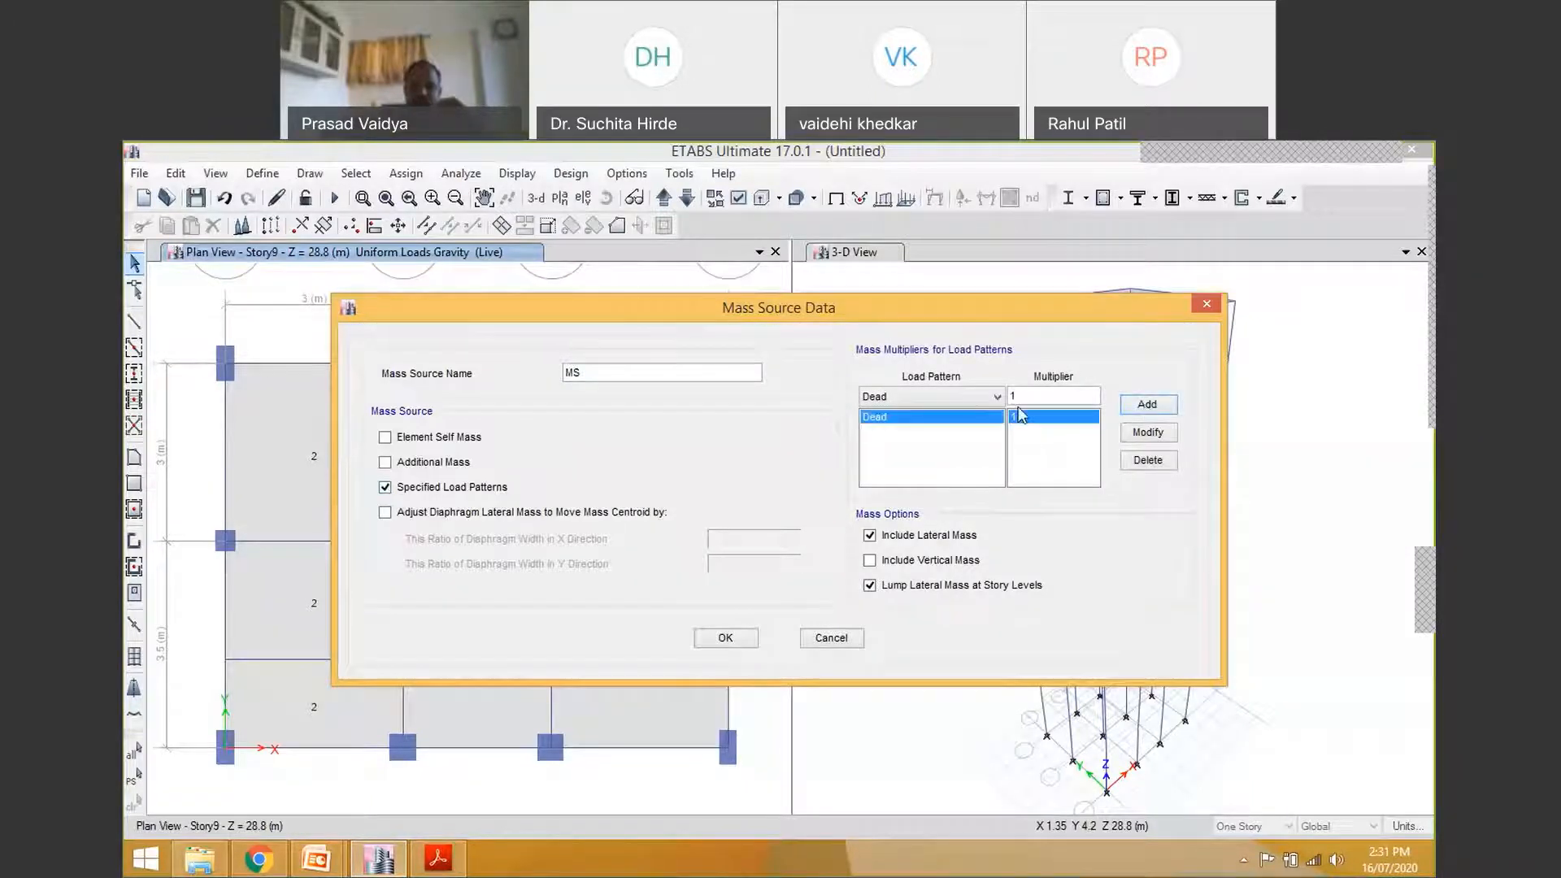
pyautogui.click(900, 402)
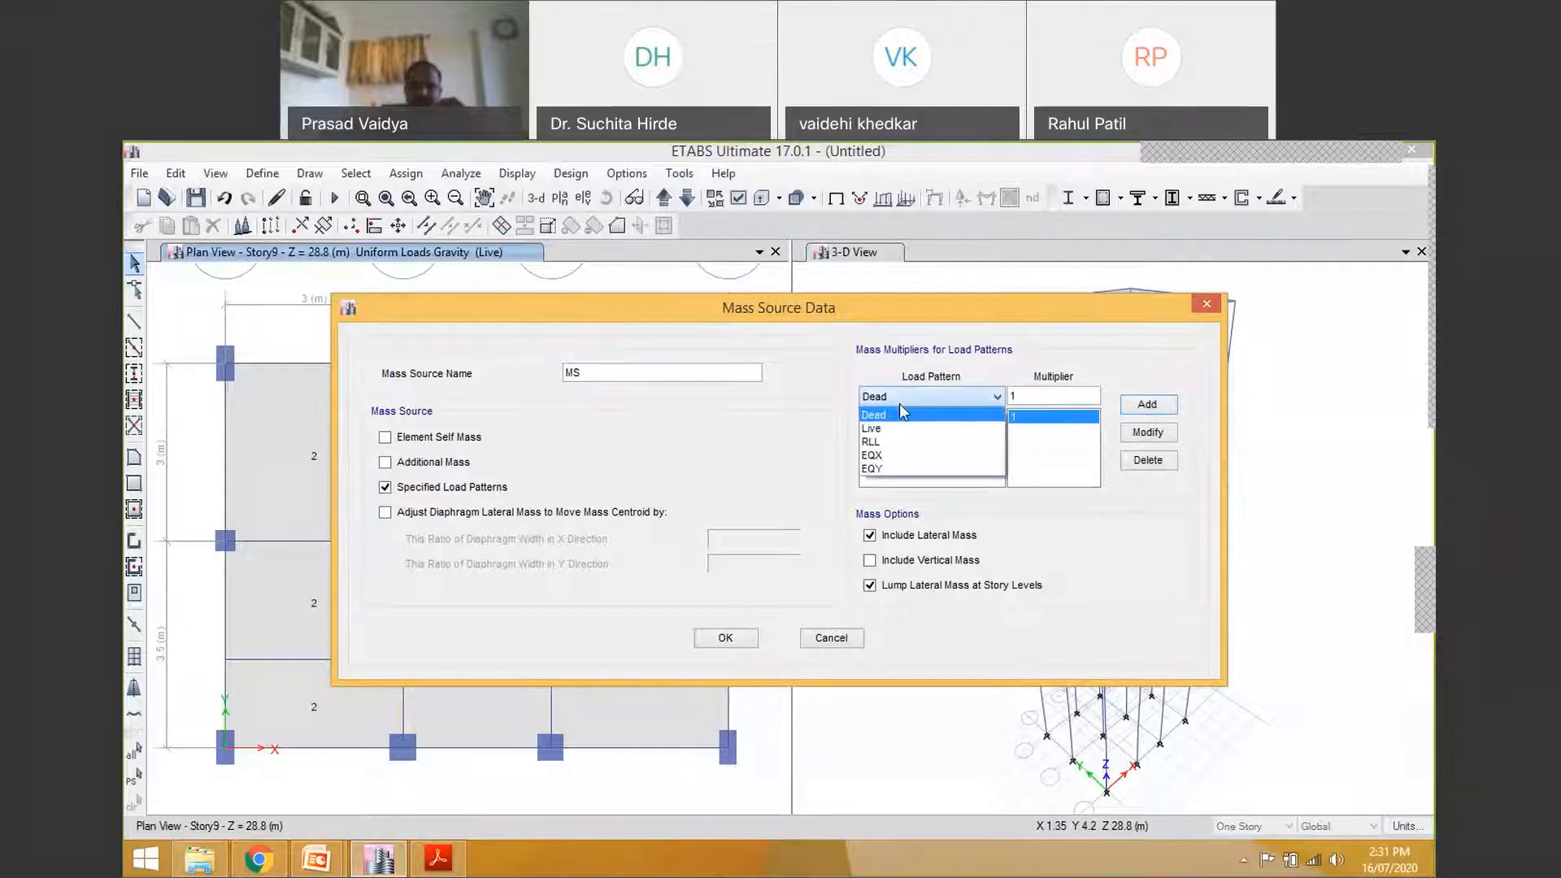
pyautogui.click(898, 429)
pyautogui.moveTo(1023, 396); pyautogui.dragTo(990, 400)
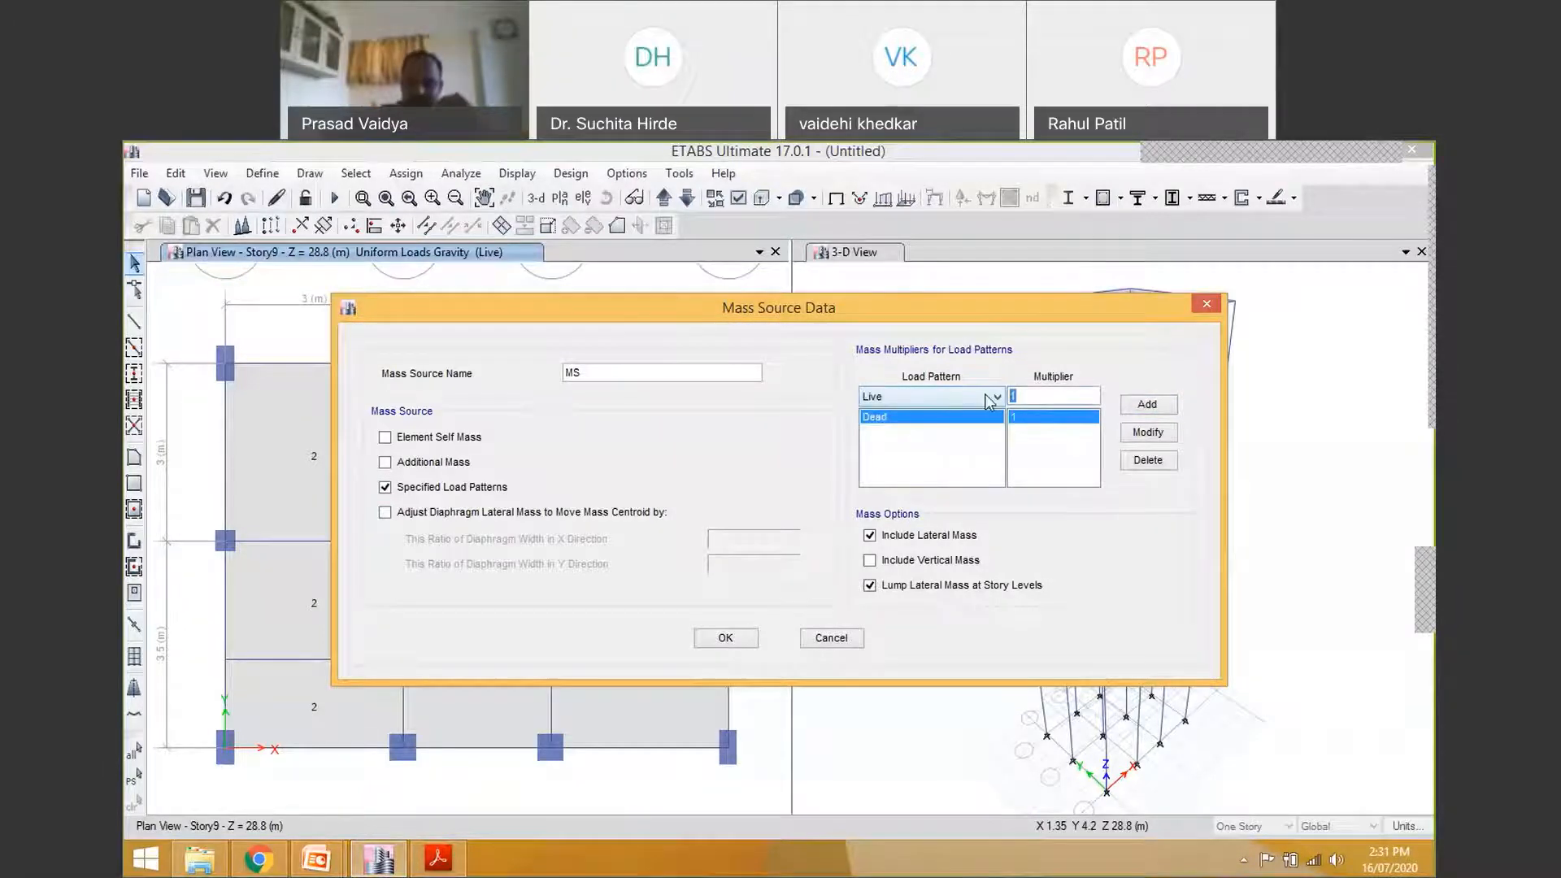
pyautogui.write('0.25')
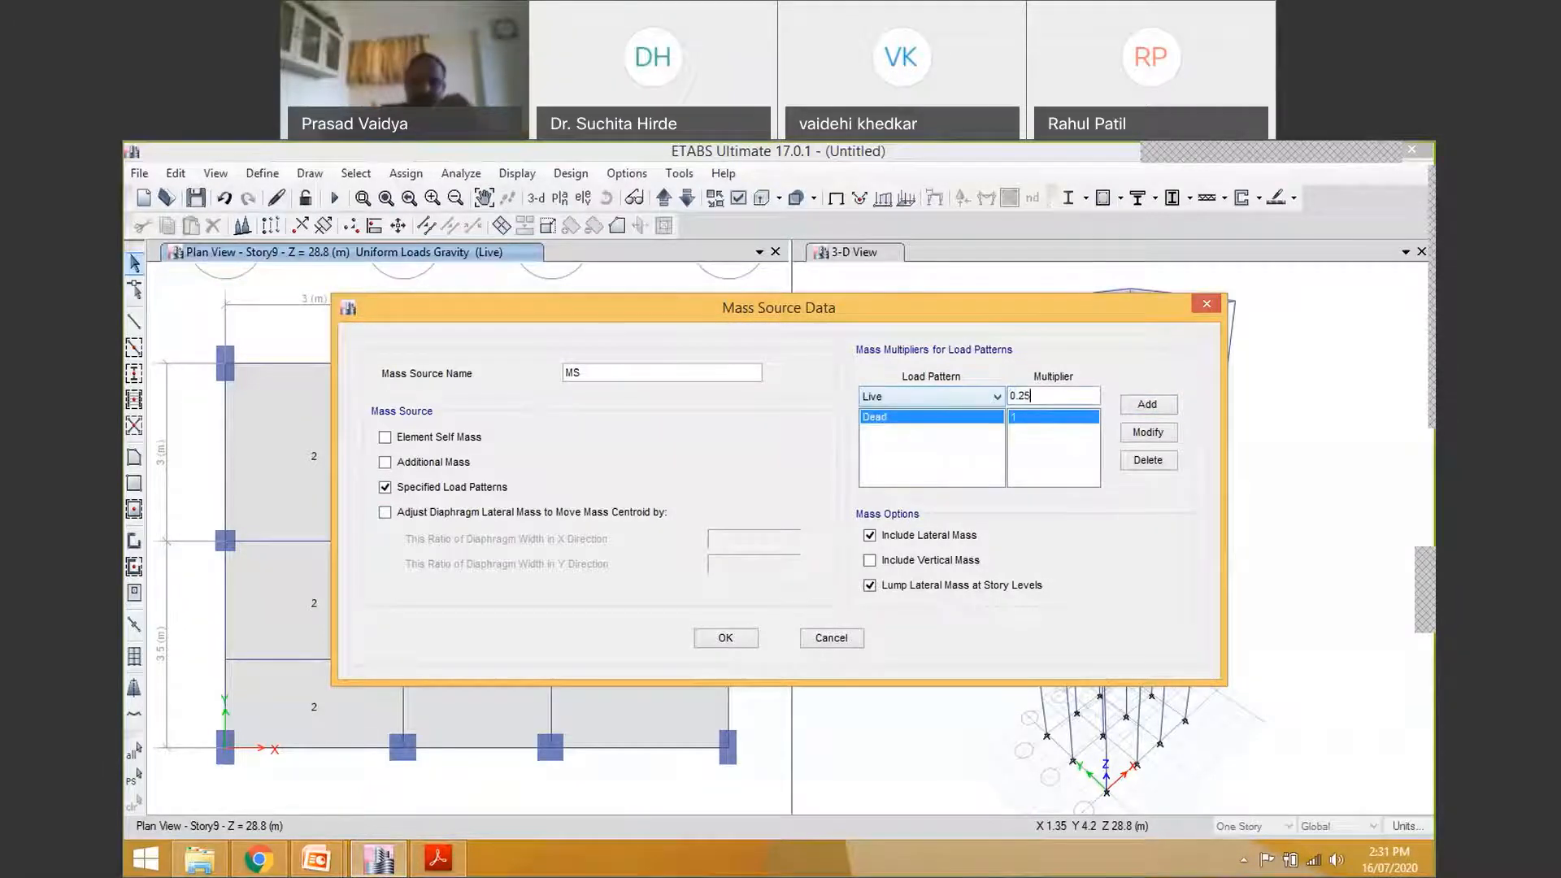
pyautogui.click(1169, 413)
pyautogui.click(907, 398)
pyautogui.click(905, 398)
pyautogui.click(895, 399)
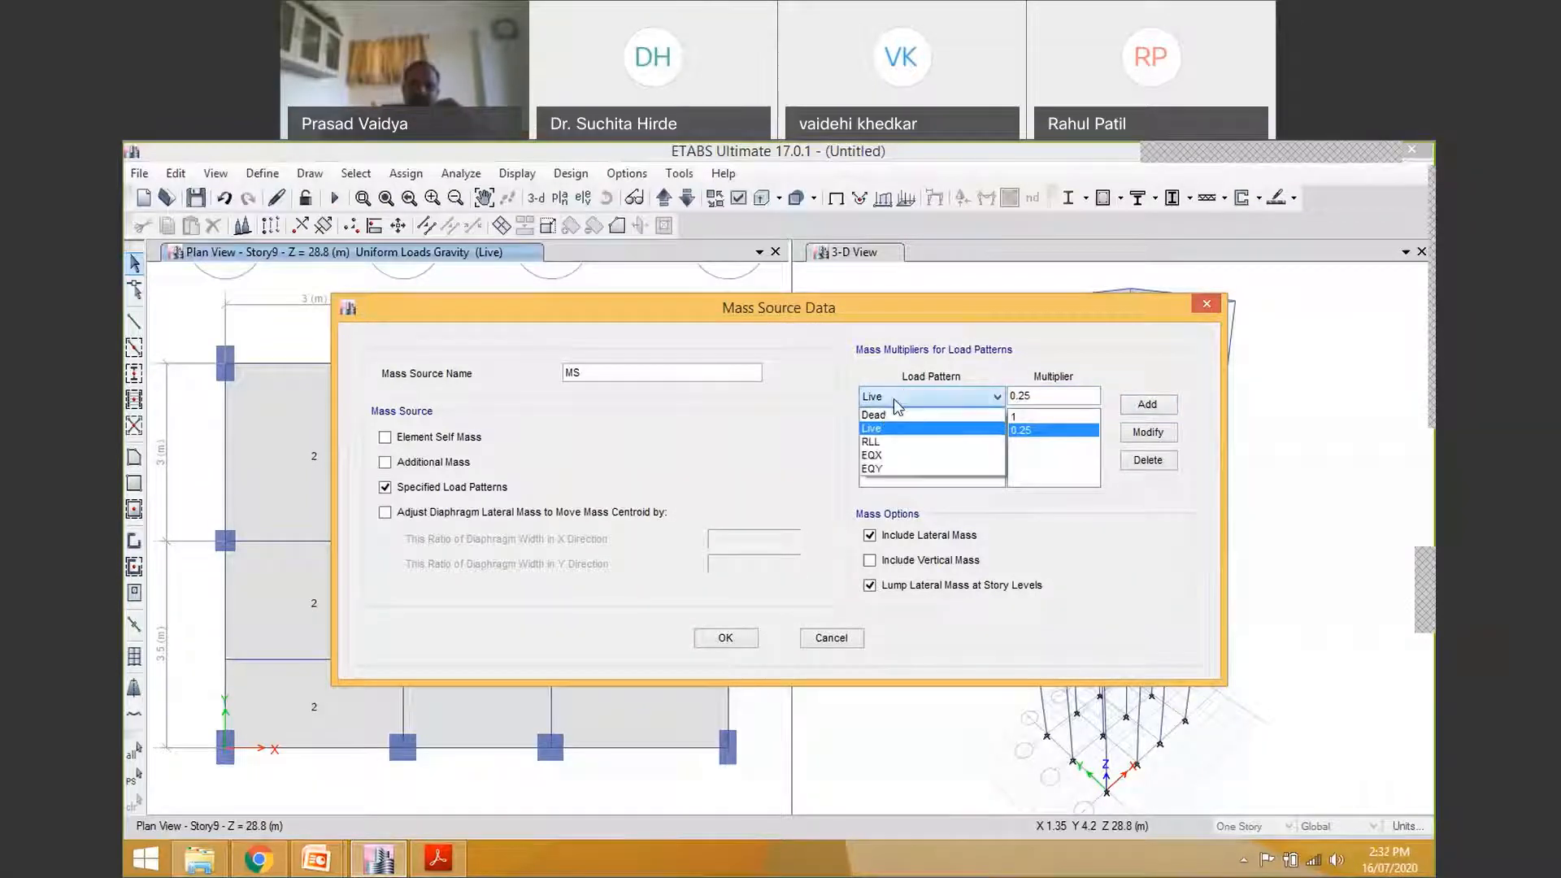
pyautogui.click(894, 398)
pyautogui.click(895, 399)
pyautogui.click(895, 398)
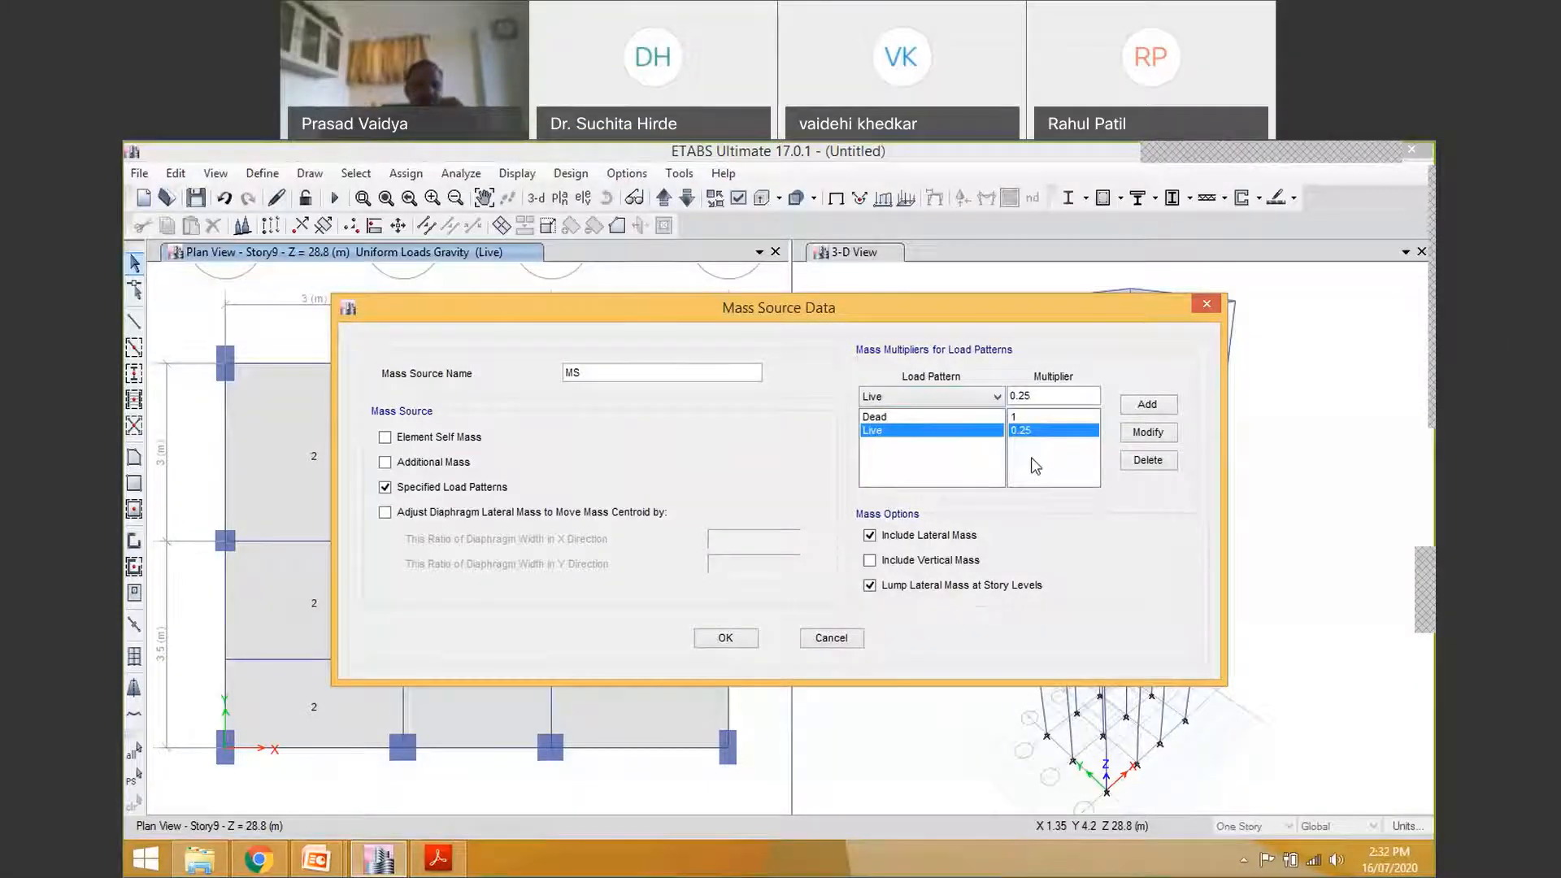
# Accept the mass source data, make MS the default mass source and confirm the mass source definitions
pyautogui.click(726, 638)
pyautogui.click(831, 553)
pyautogui.click(821, 569)
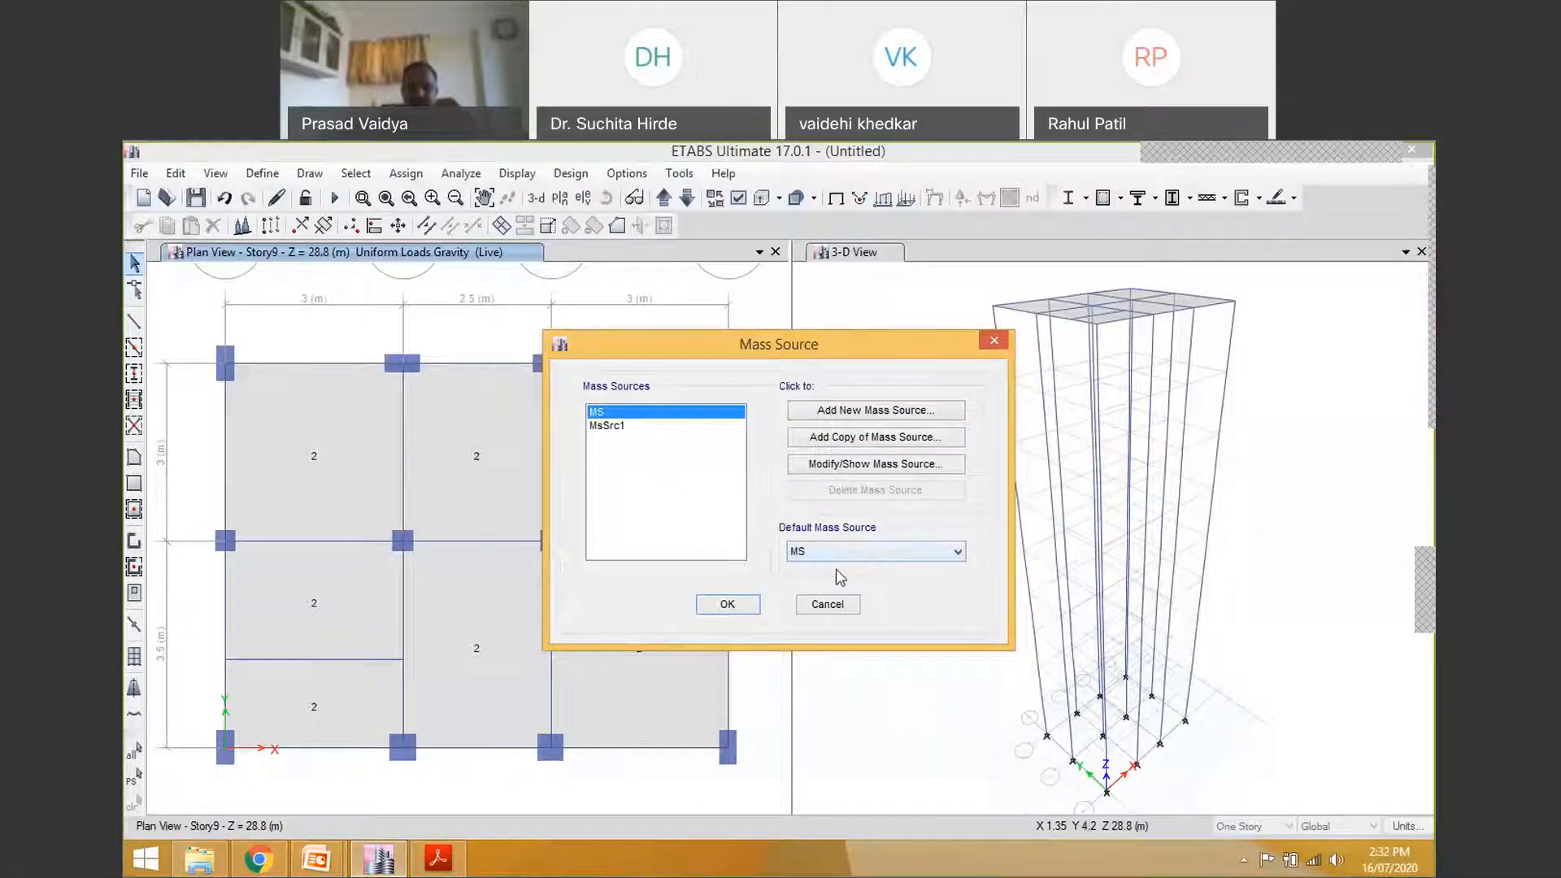
pyautogui.click(727, 605)
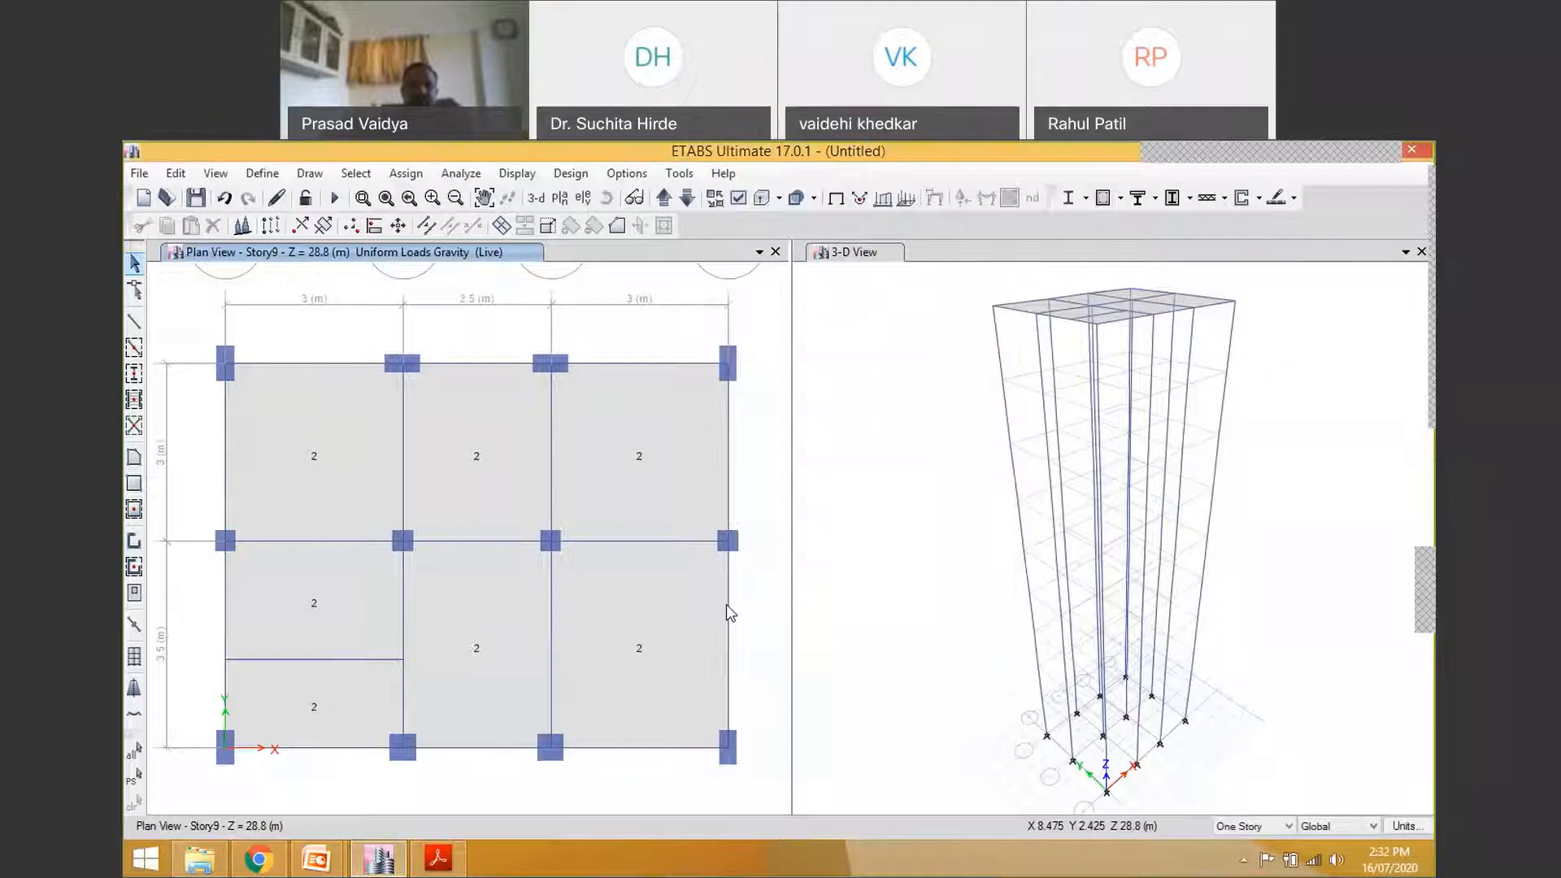
pyautogui.moveTo(332, 287); pyautogui.dragTo(356, 309, button='middle')
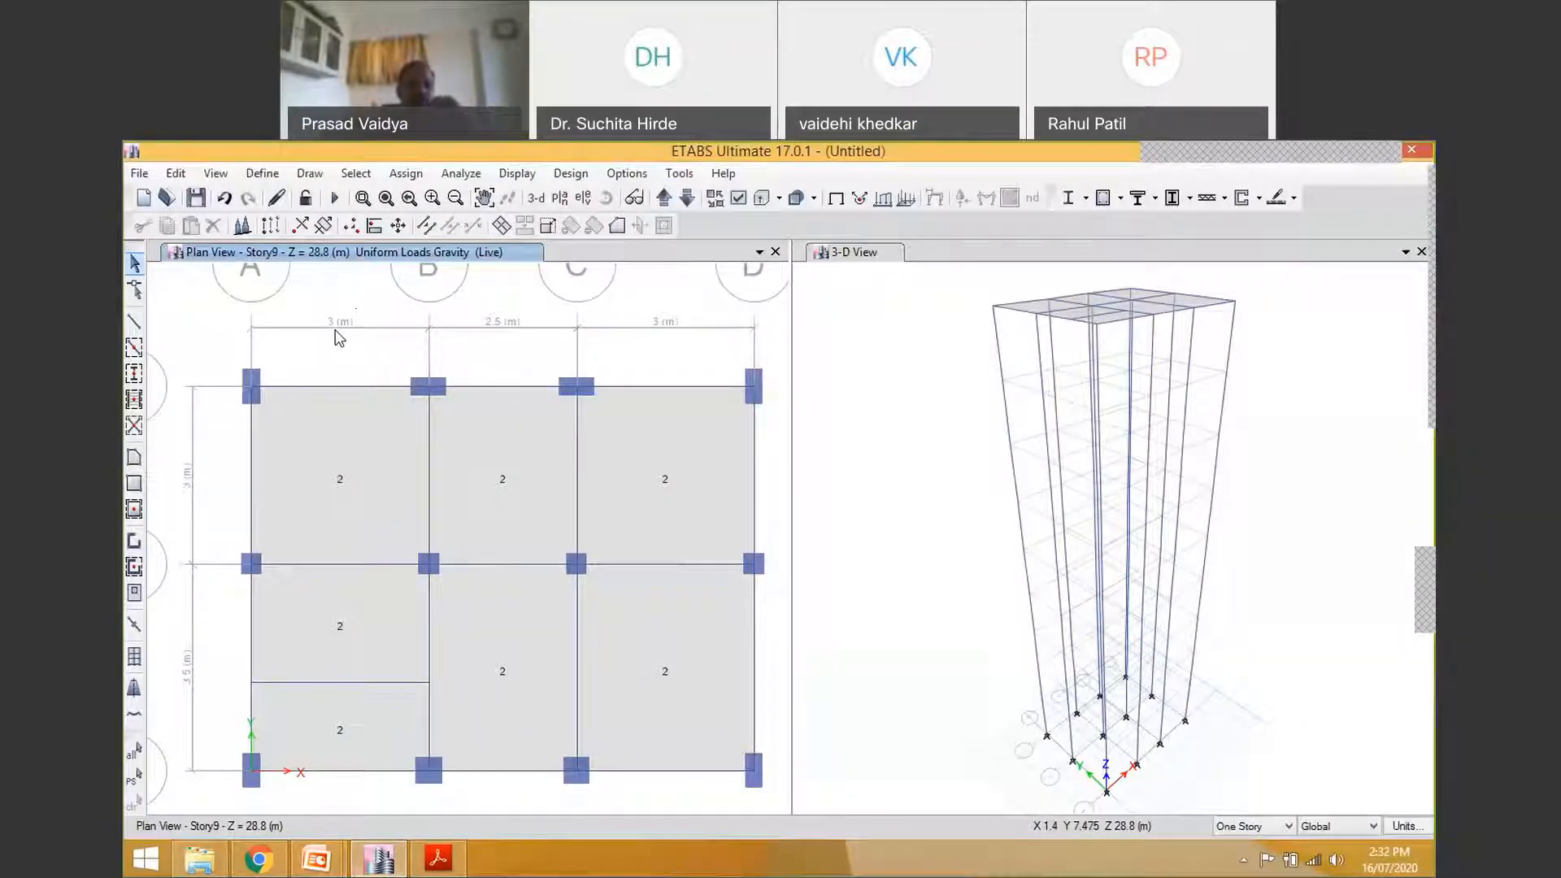
# Select all floor objects in the Story9 plan by object type
pyautogui.moveTo(366, 351); pyautogui.dragTo(379, 334, button='middle')
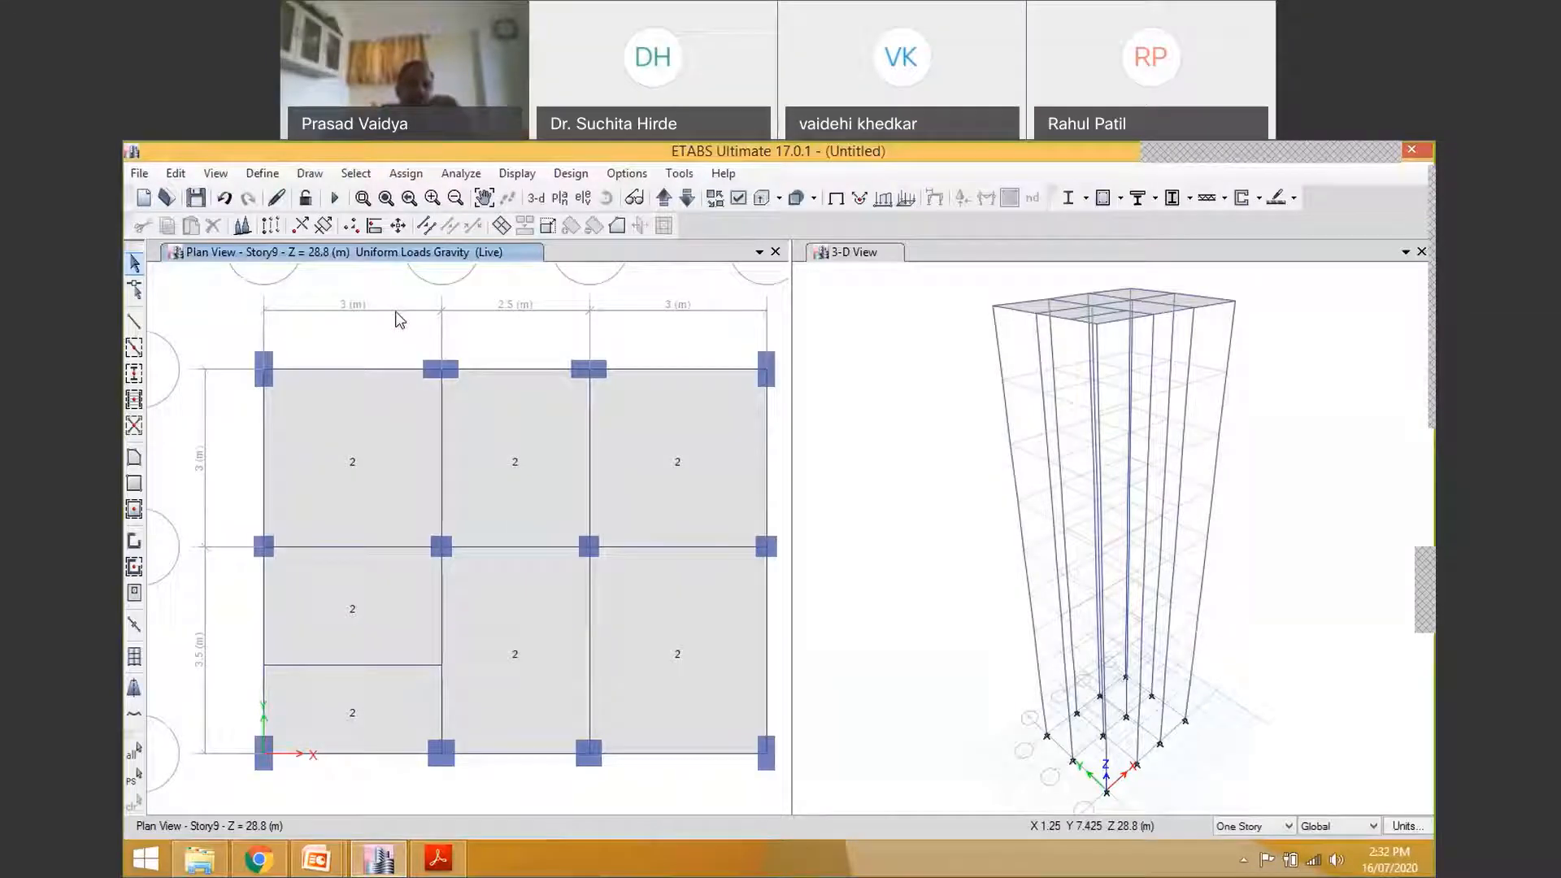
pyautogui.click(355, 173)
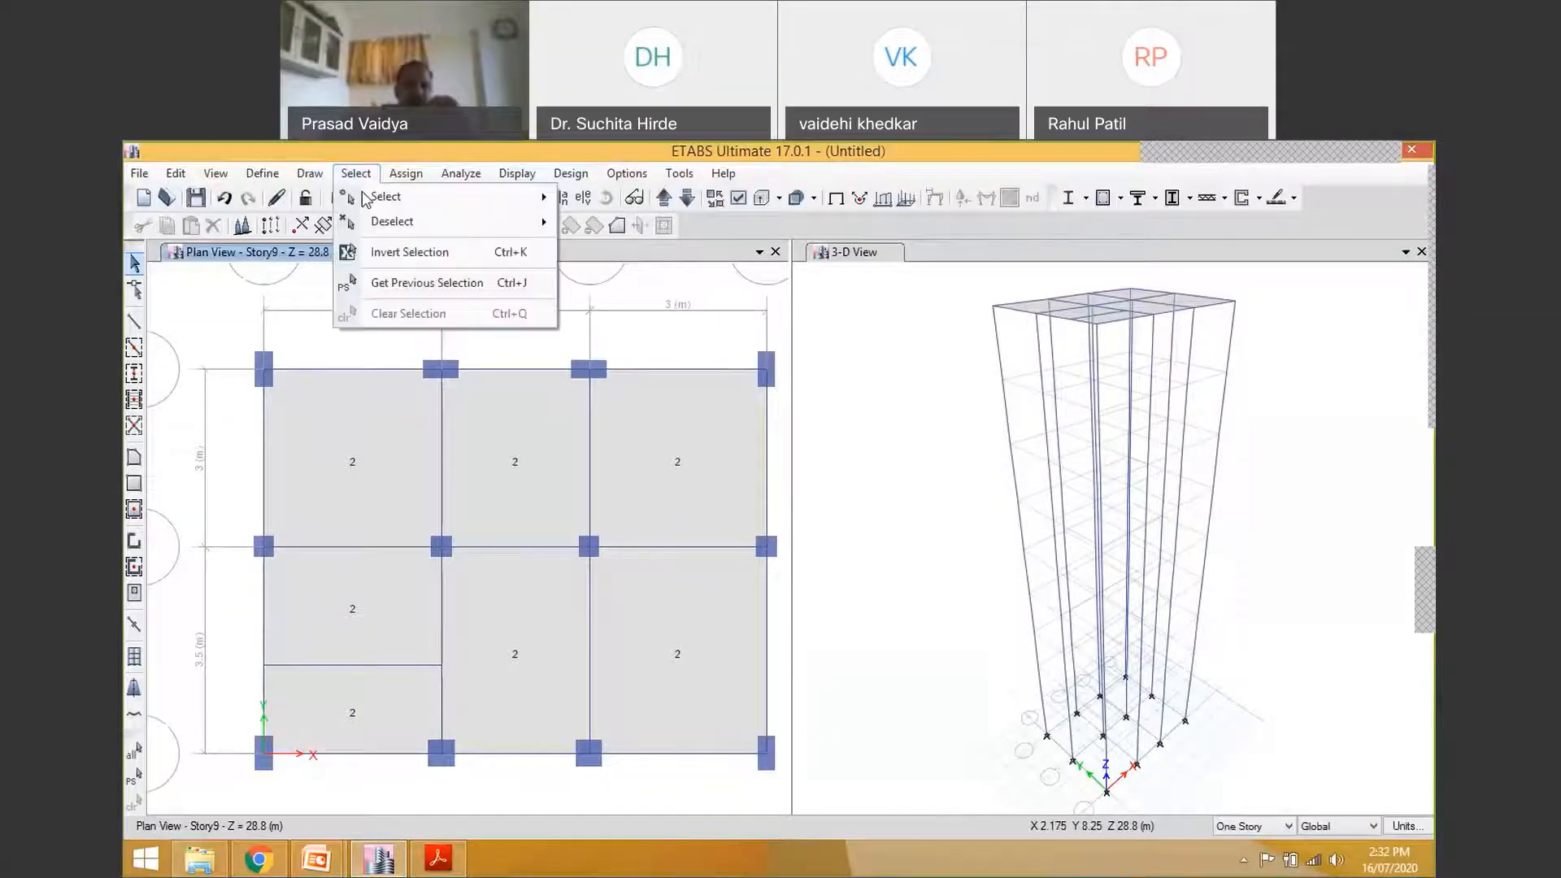
pyautogui.moveTo(368, 199)
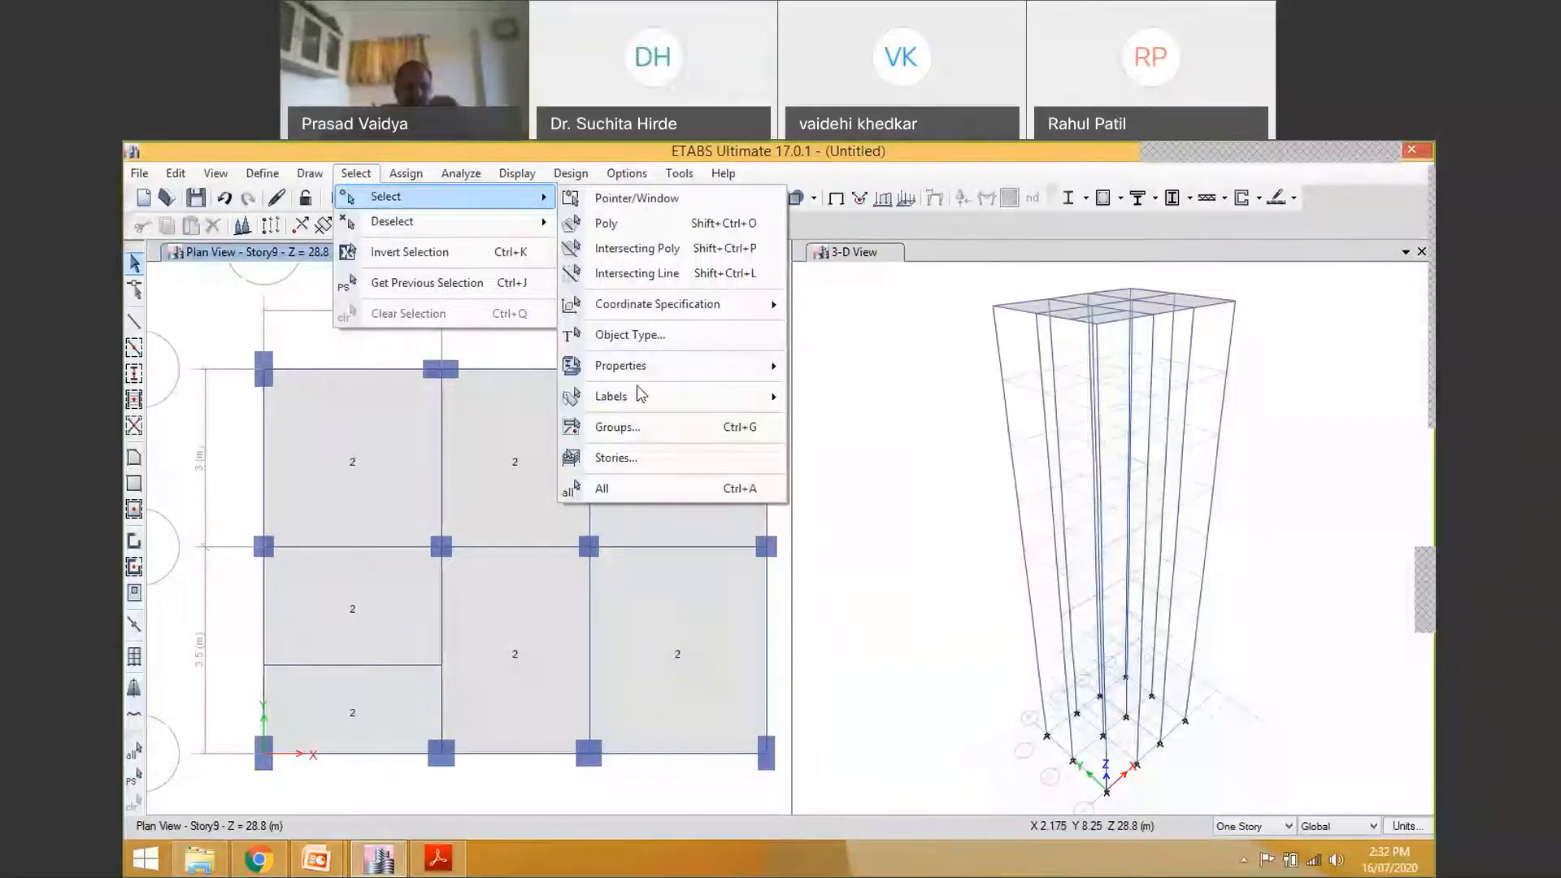
pyautogui.moveTo(643, 365)
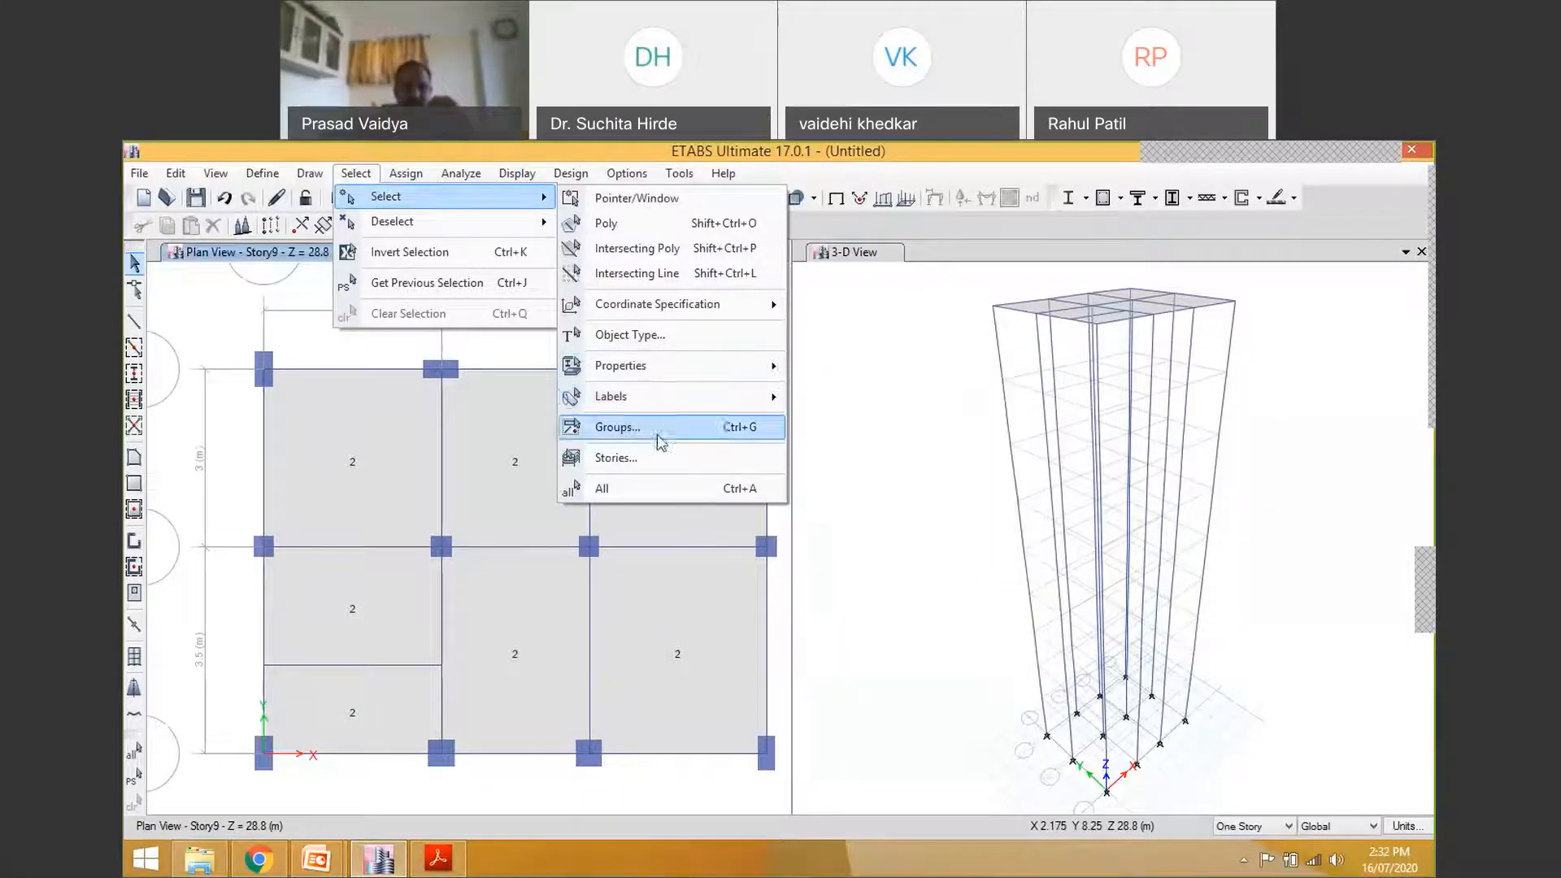
pyautogui.click(648, 337)
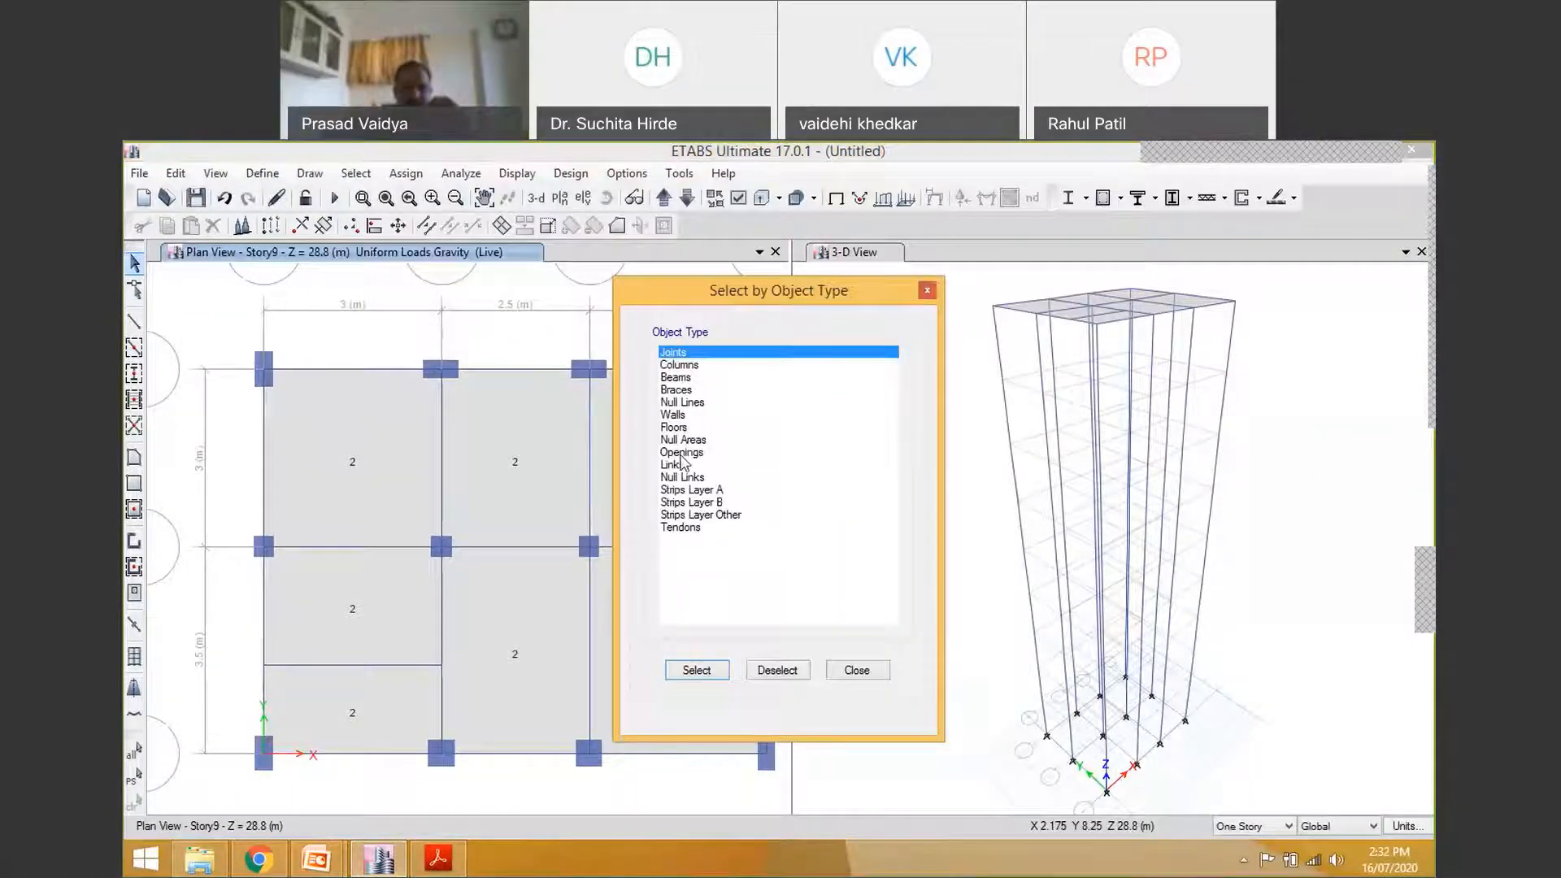
pyautogui.click(681, 427)
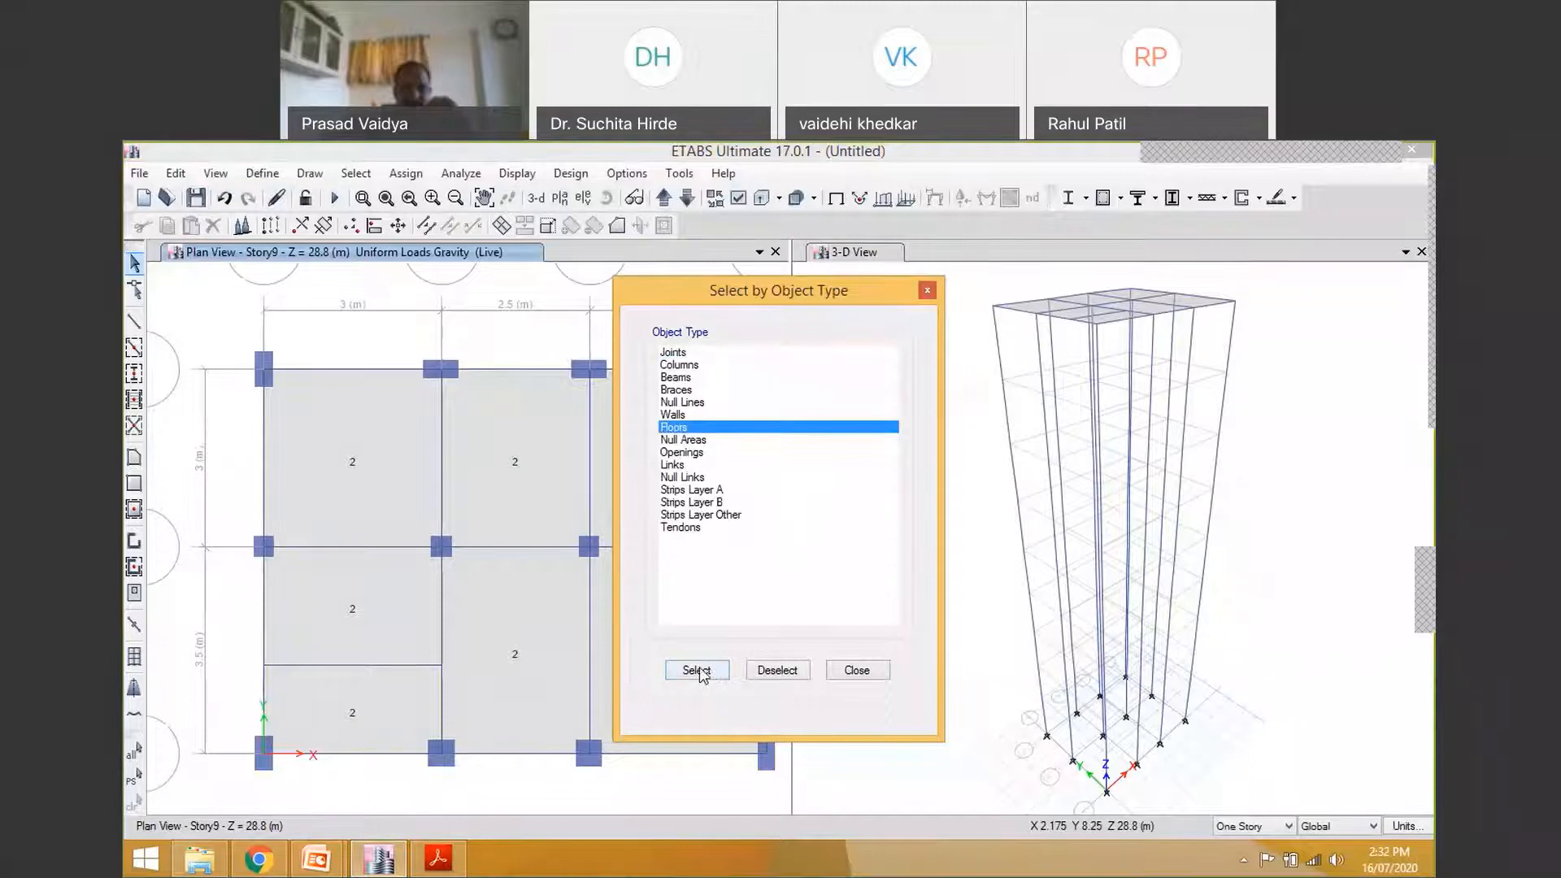
pyautogui.click(696, 671)
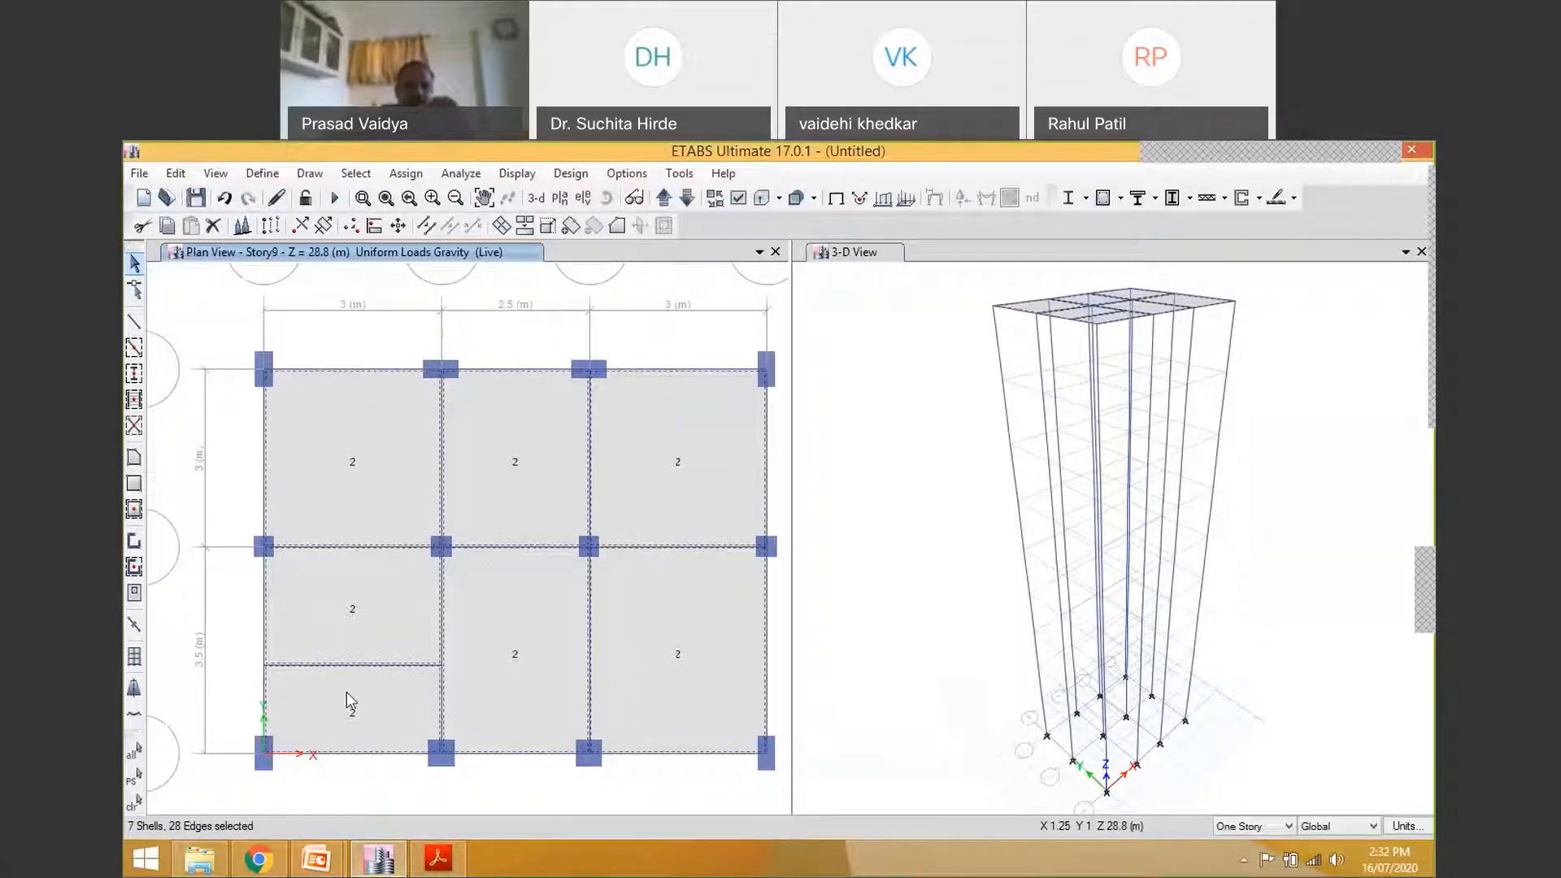
# Assign diaphragm D1 to the selected floor slabs
pyautogui.click(406, 174)
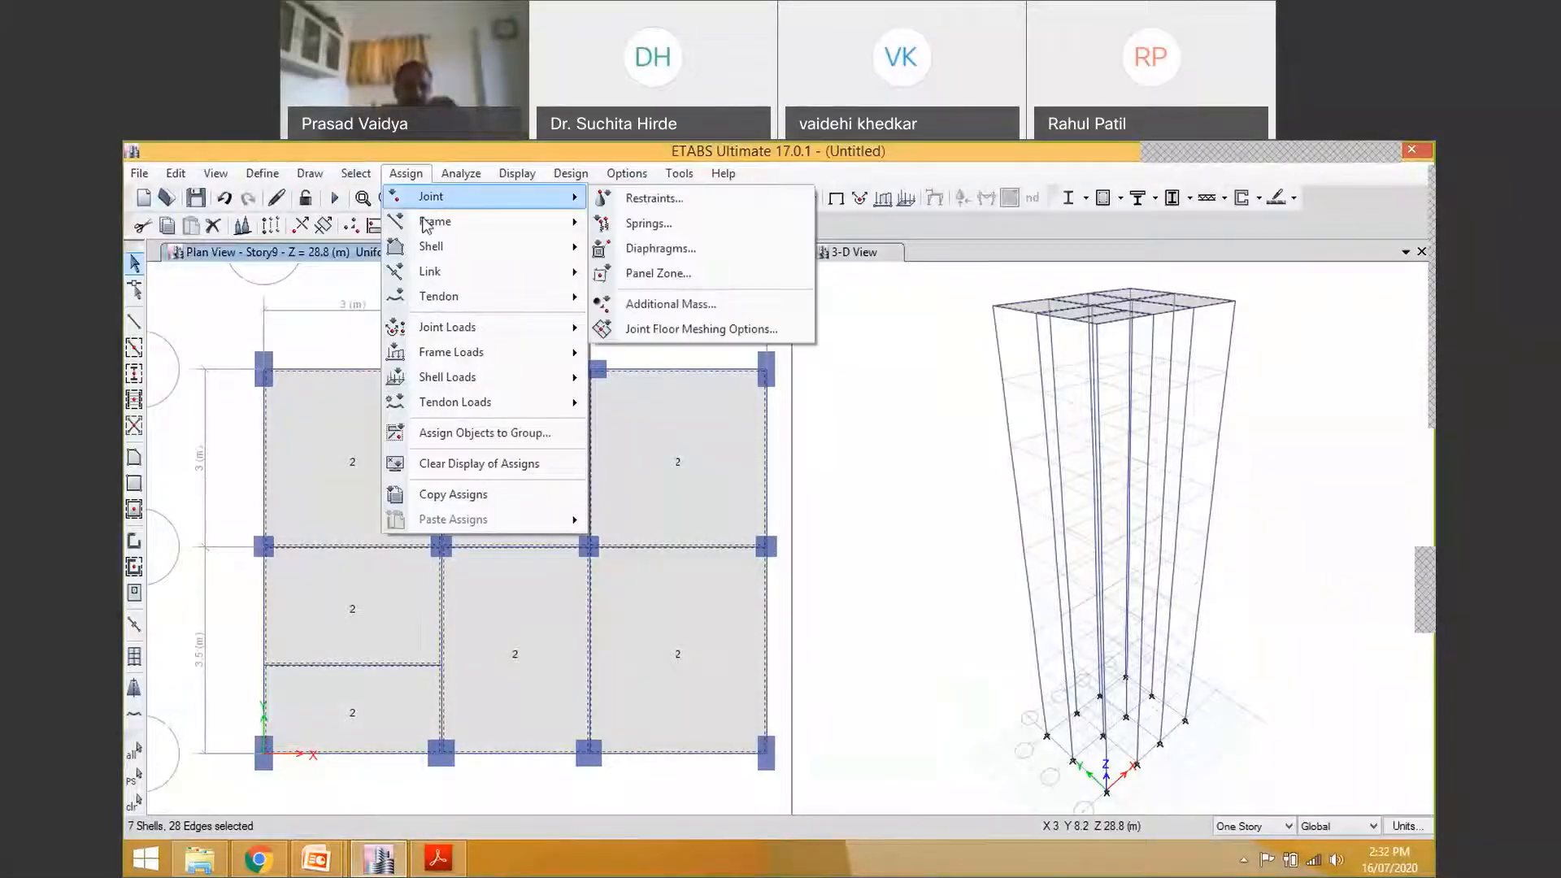
pyautogui.moveTo(436, 247)
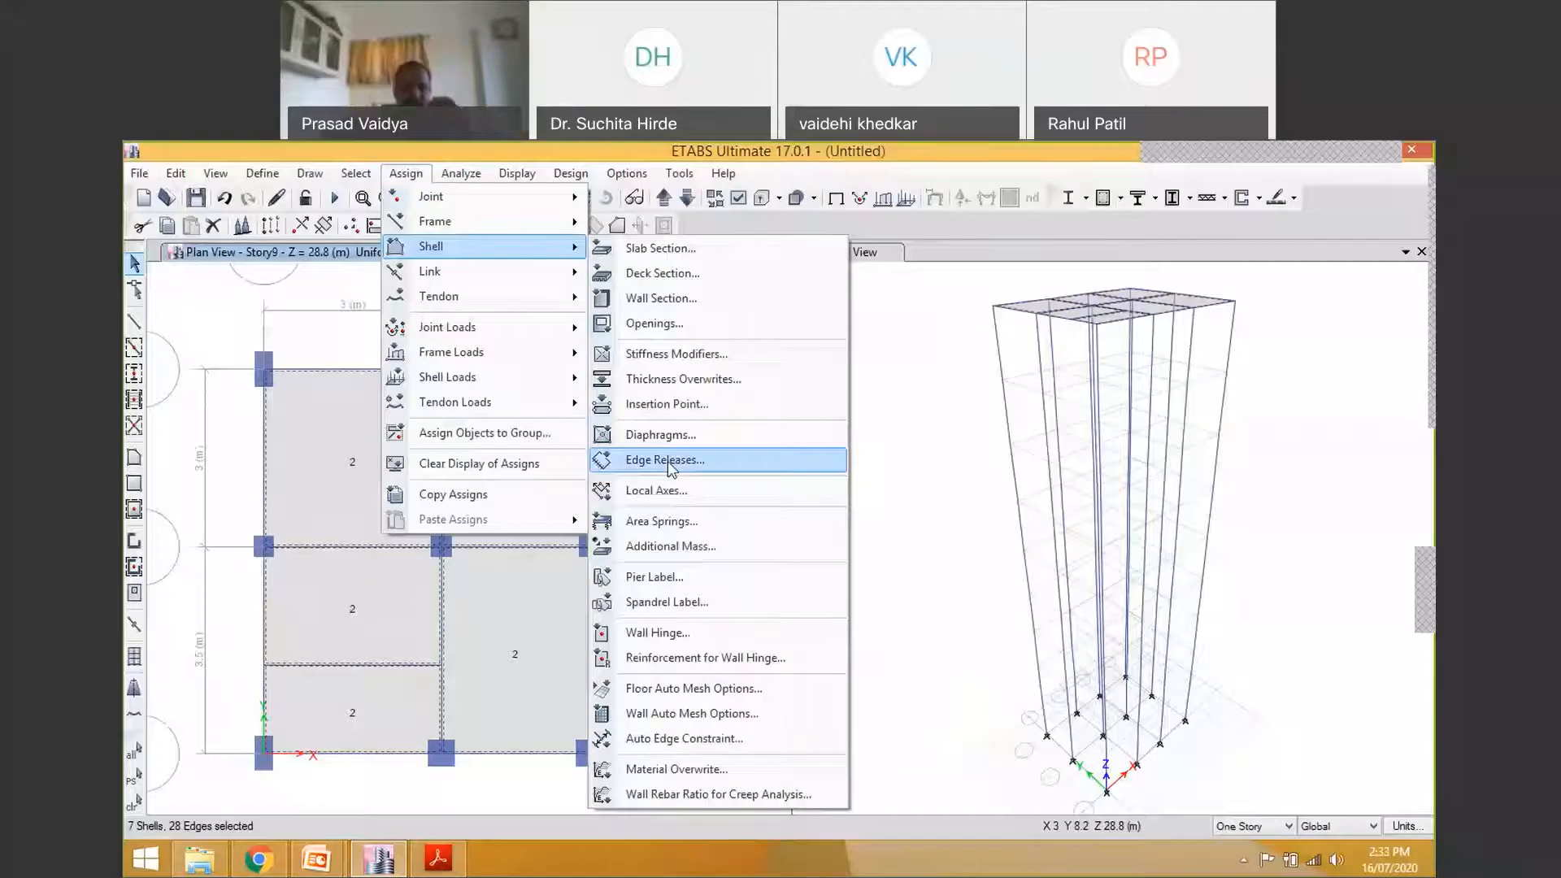
pyautogui.click(672, 436)
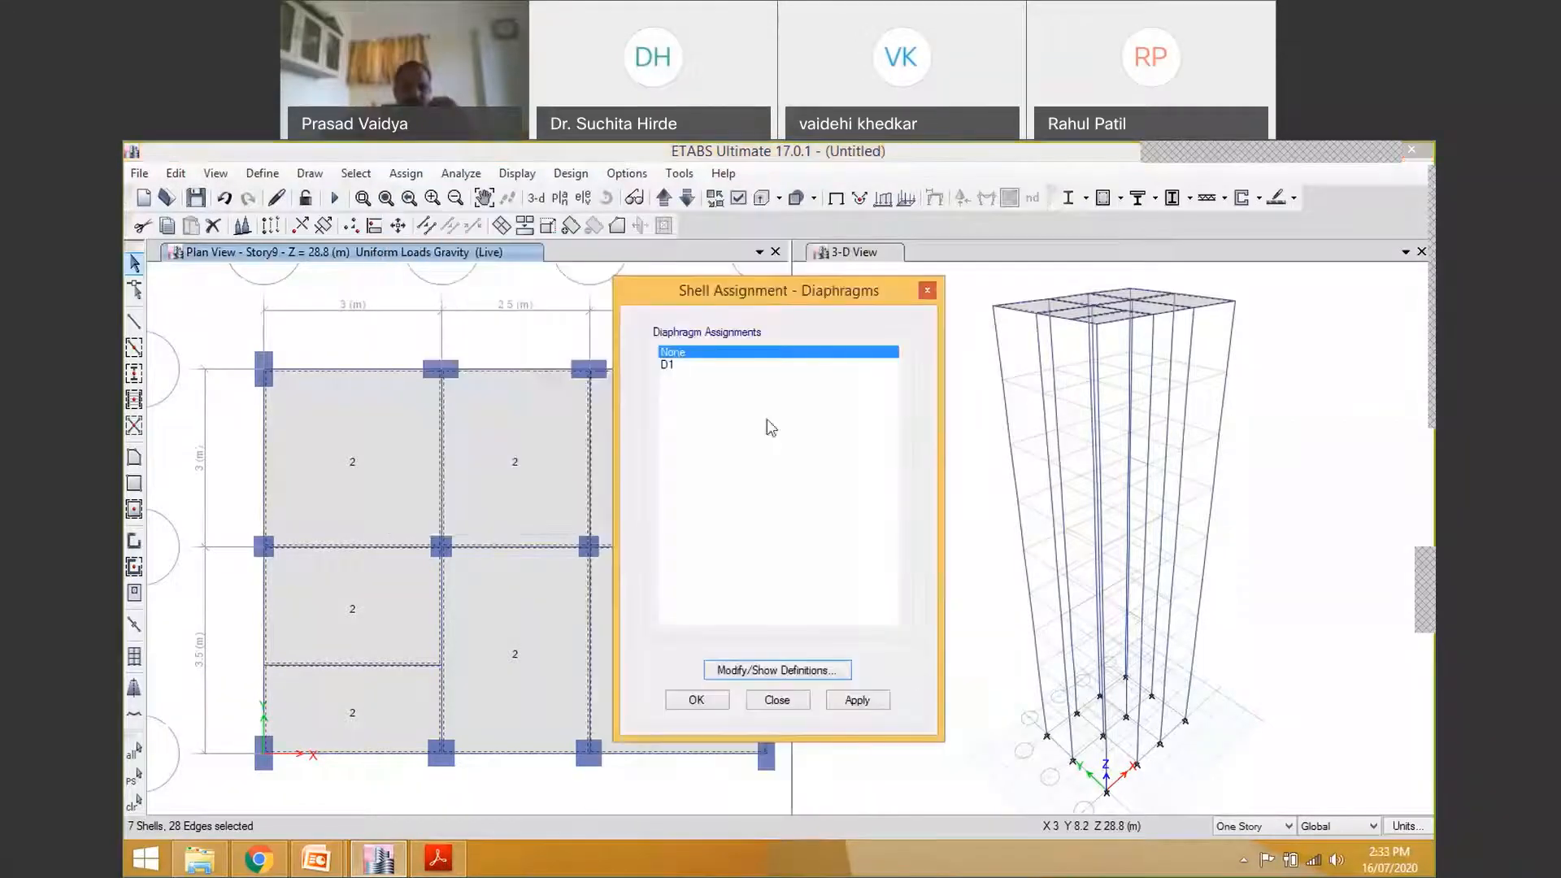
pyautogui.click(673, 365)
pyautogui.click(696, 702)
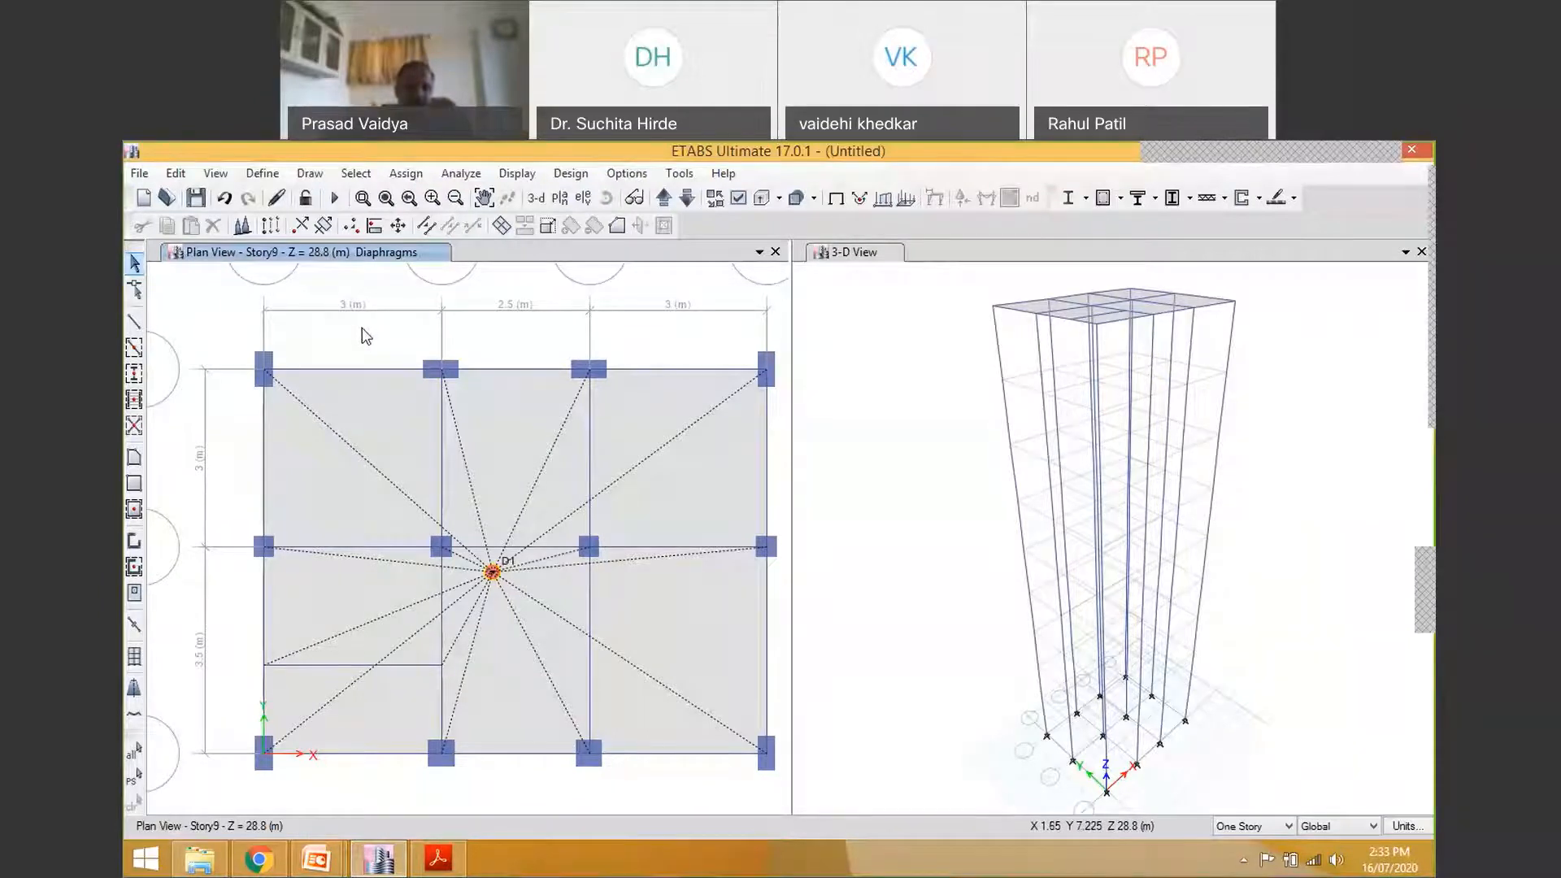
# Hide the diaphragm assignments in the plan view and select all beams and slabs of Story9
pyautogui.click(837, 200)
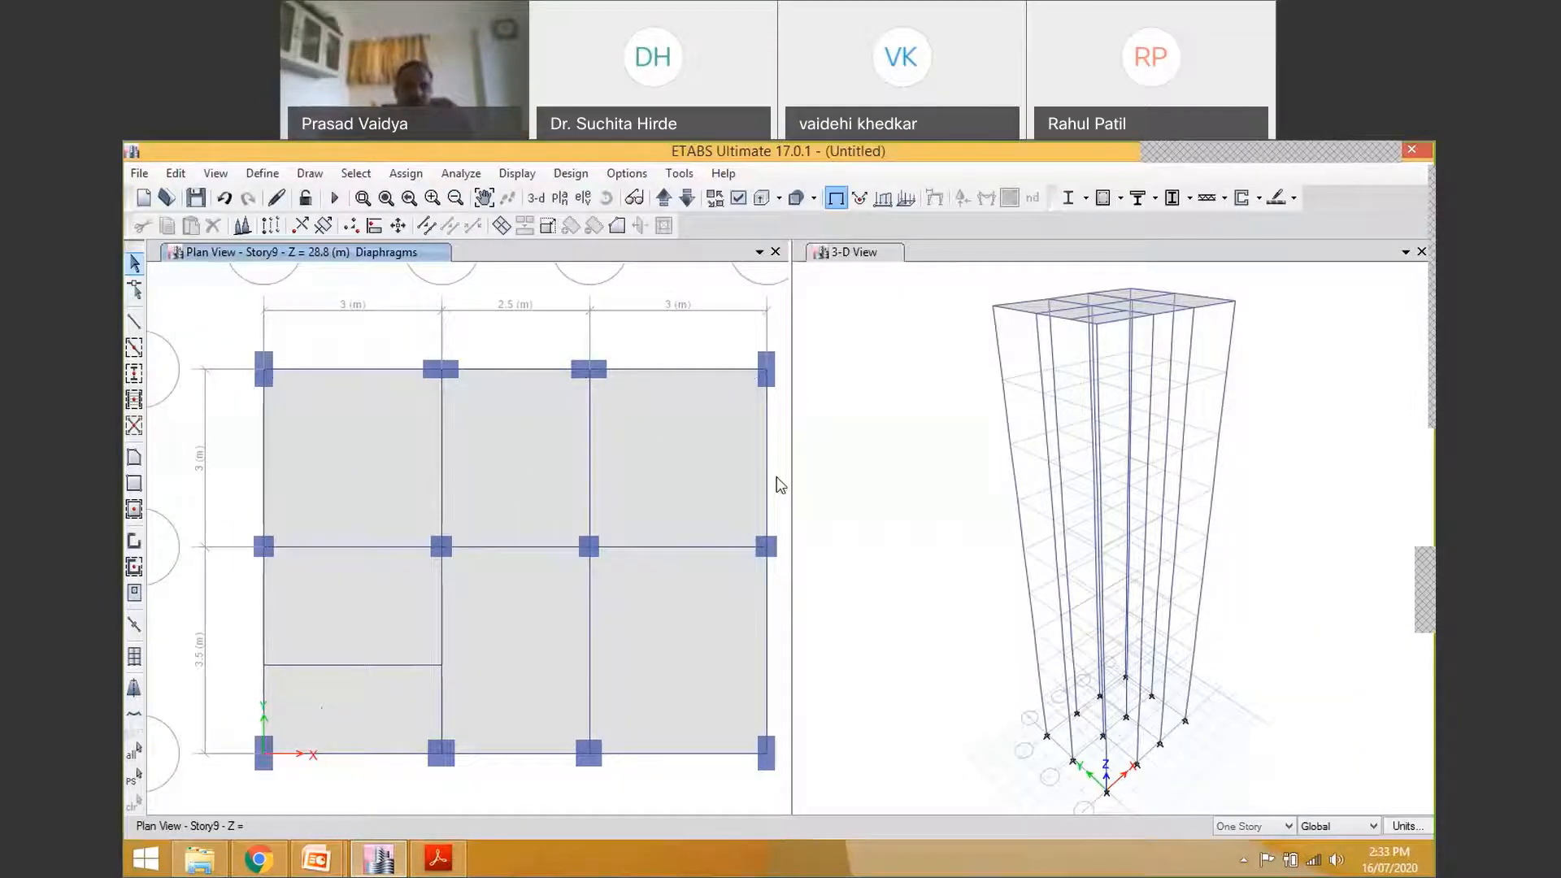
pyautogui.moveTo(587, 451); pyautogui.dragTo(542, 448, button='middle')
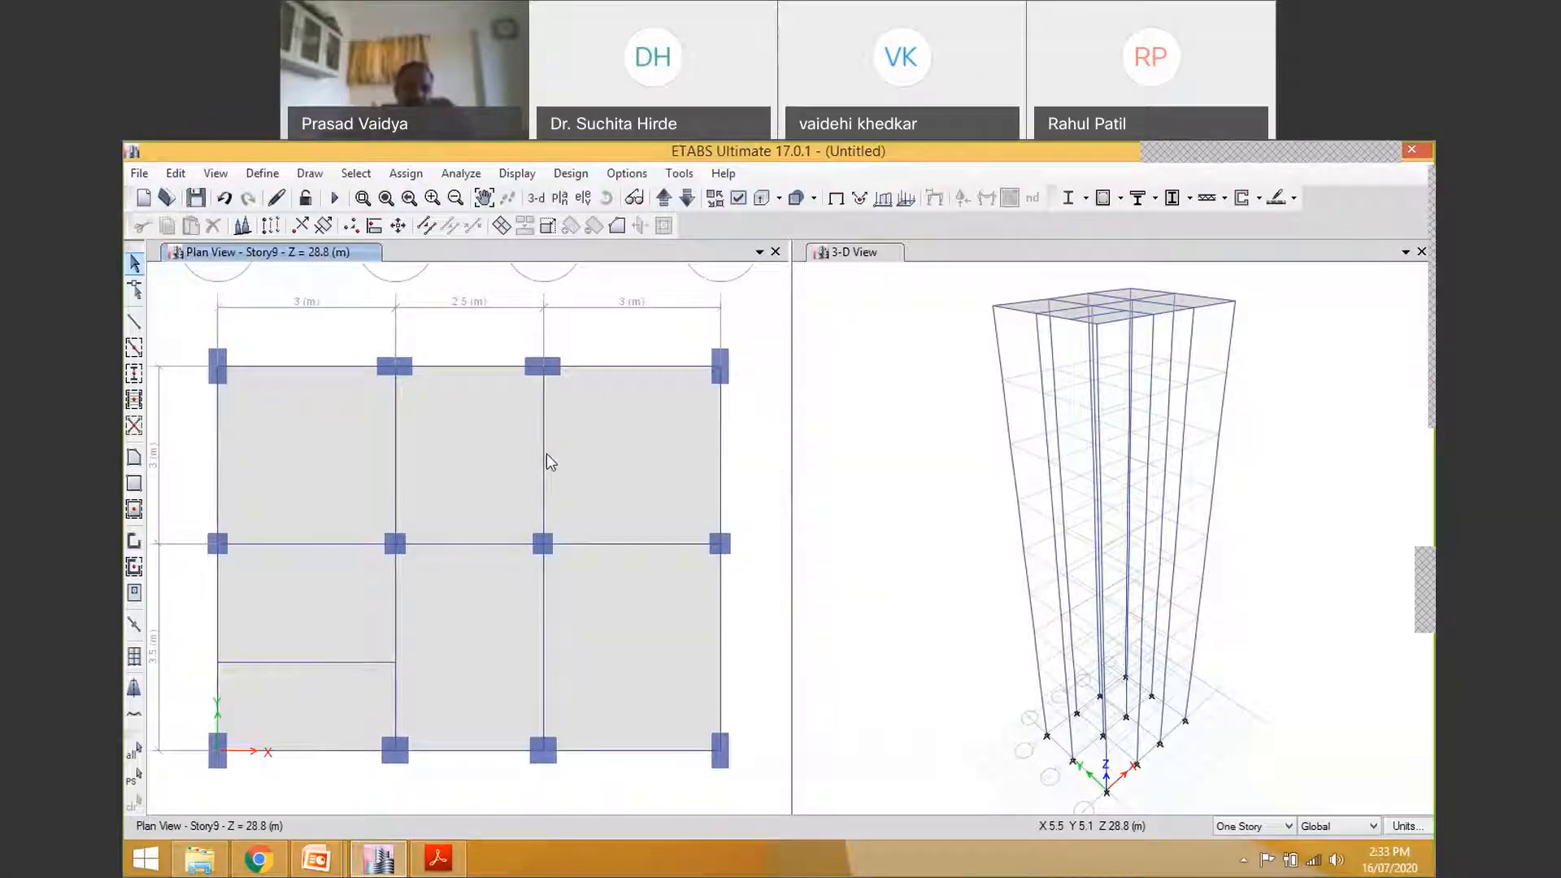
pyautogui.moveTo(759, 440); pyautogui.dragTo(157, 476)
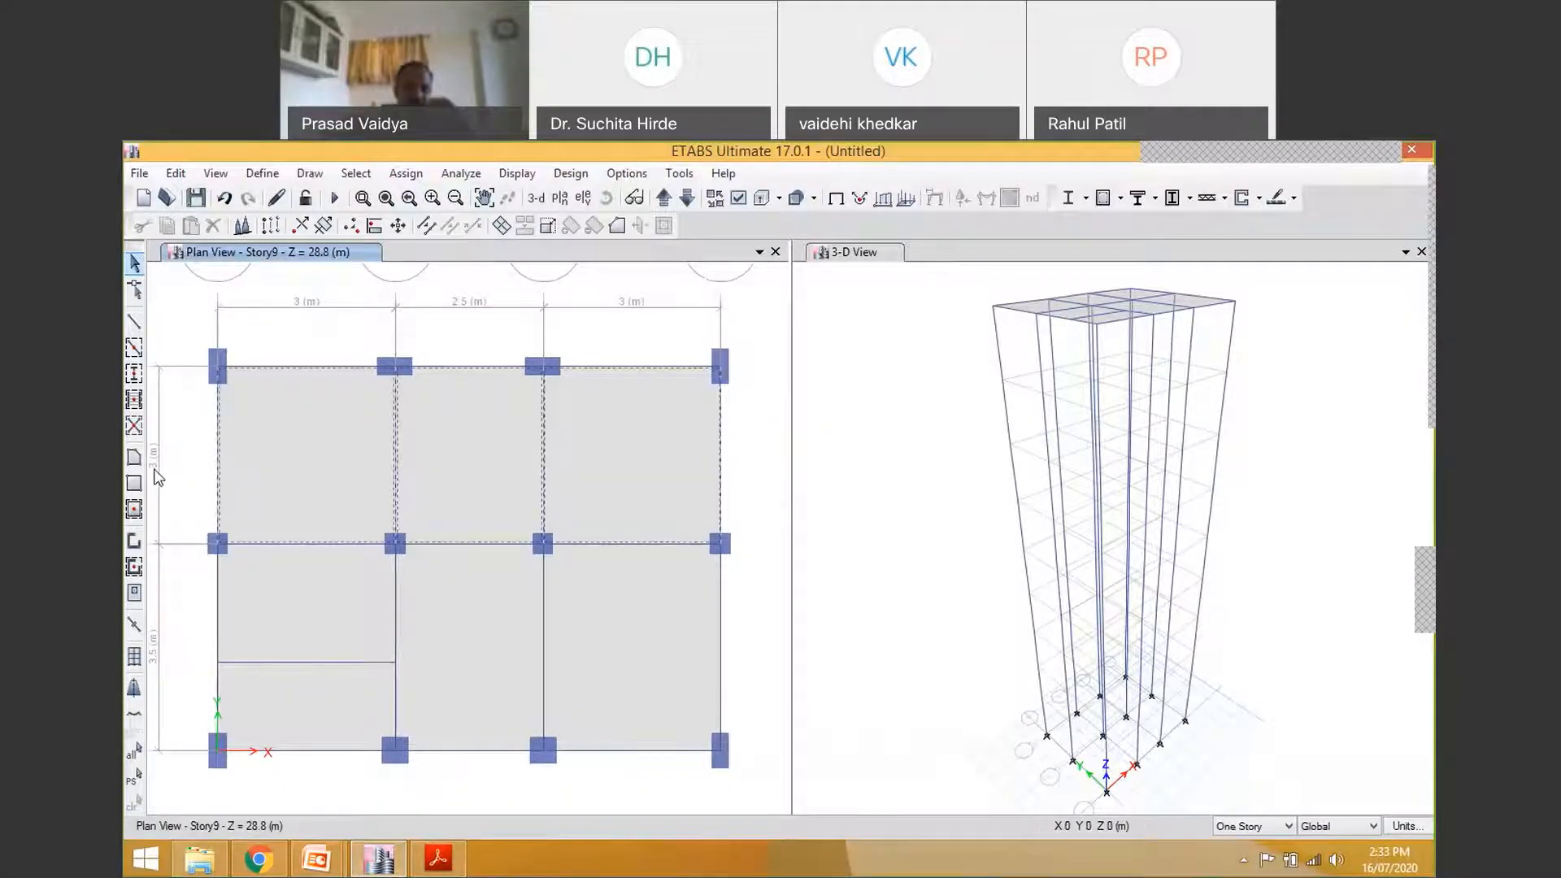
pyautogui.moveTo(643, 773); pyautogui.dragTo(599, 315)
pyautogui.moveTo(472, 786); pyautogui.dragTo(446, 358)
pyautogui.moveTo(423, 607); pyautogui.dragTo(222, 681)
pyautogui.moveTo(327, 662); pyautogui.dragTo(276, 332)
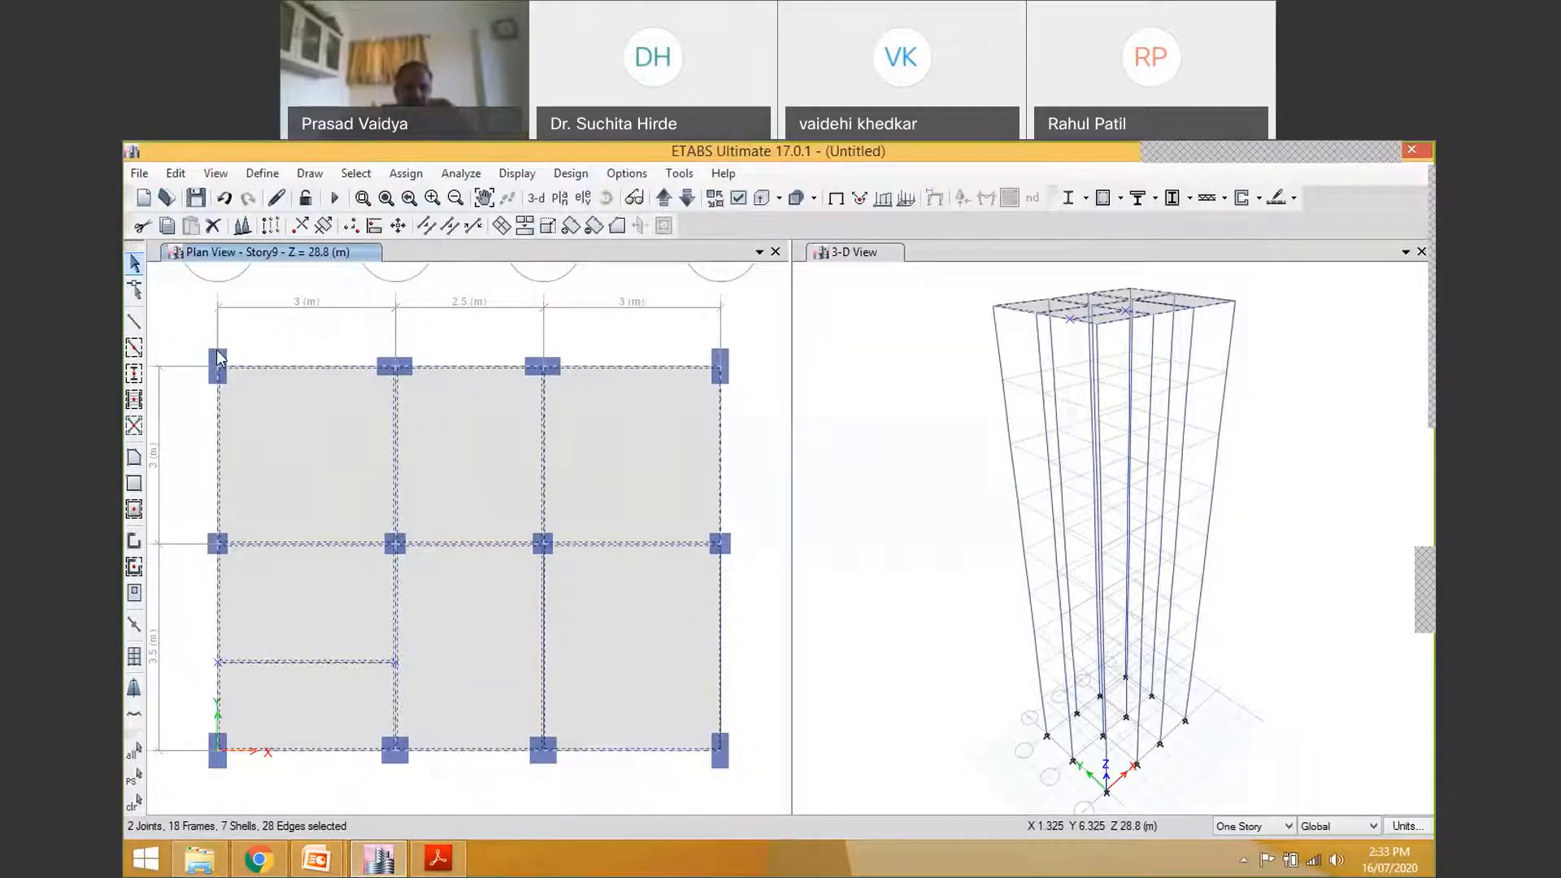
pyautogui.moveTo(769, 633); pyautogui.dragTo(175, 688)
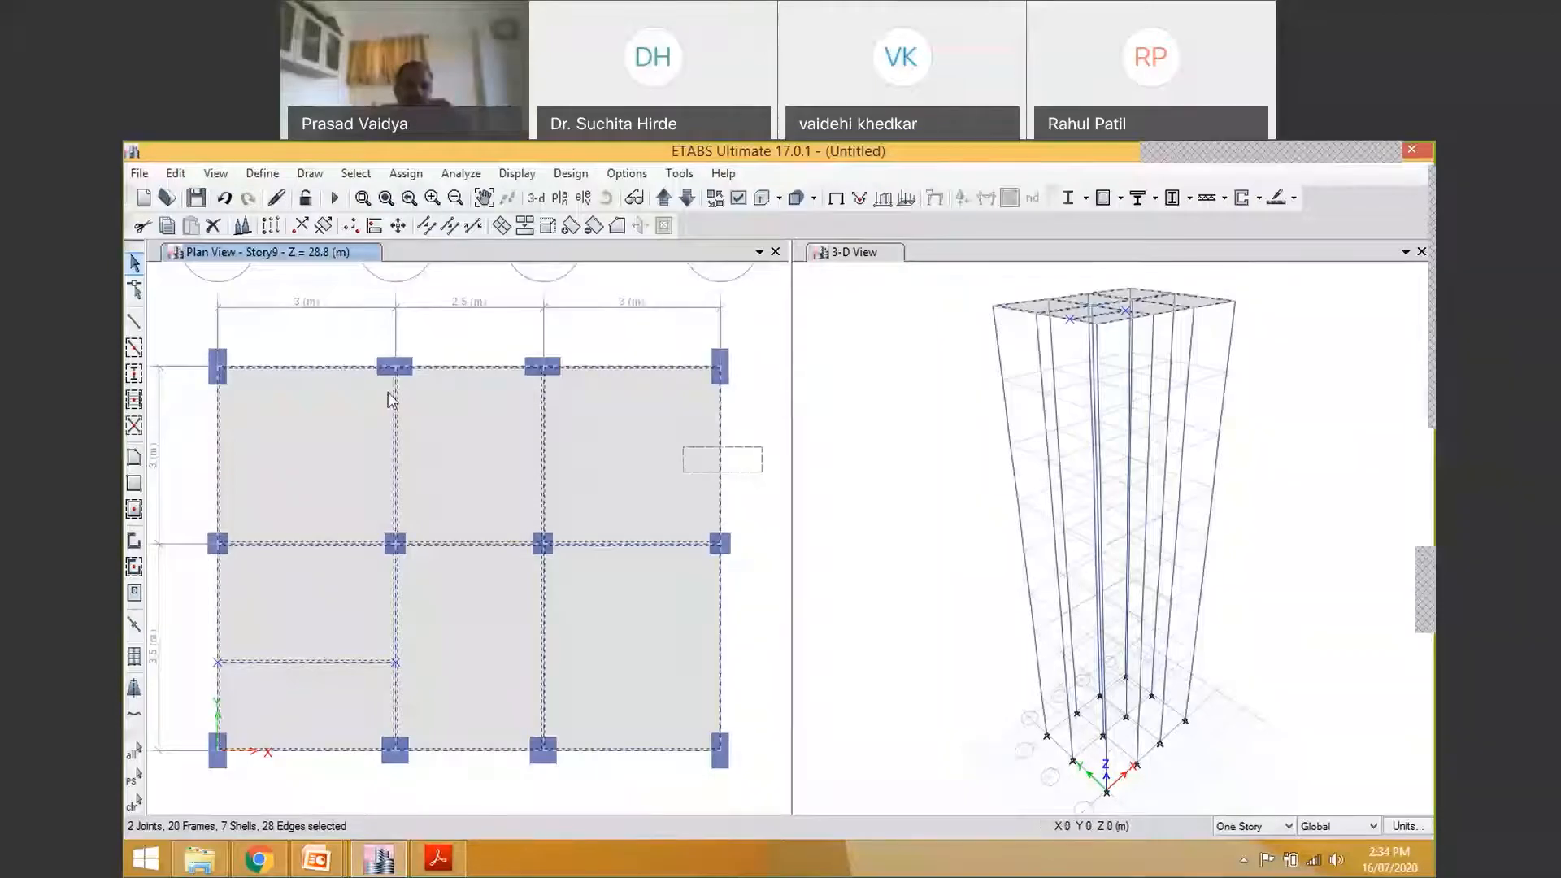
# Replicate the selected beams and slabs on Story8 through Story1, keeping the original objects
pyautogui.click(178, 175)
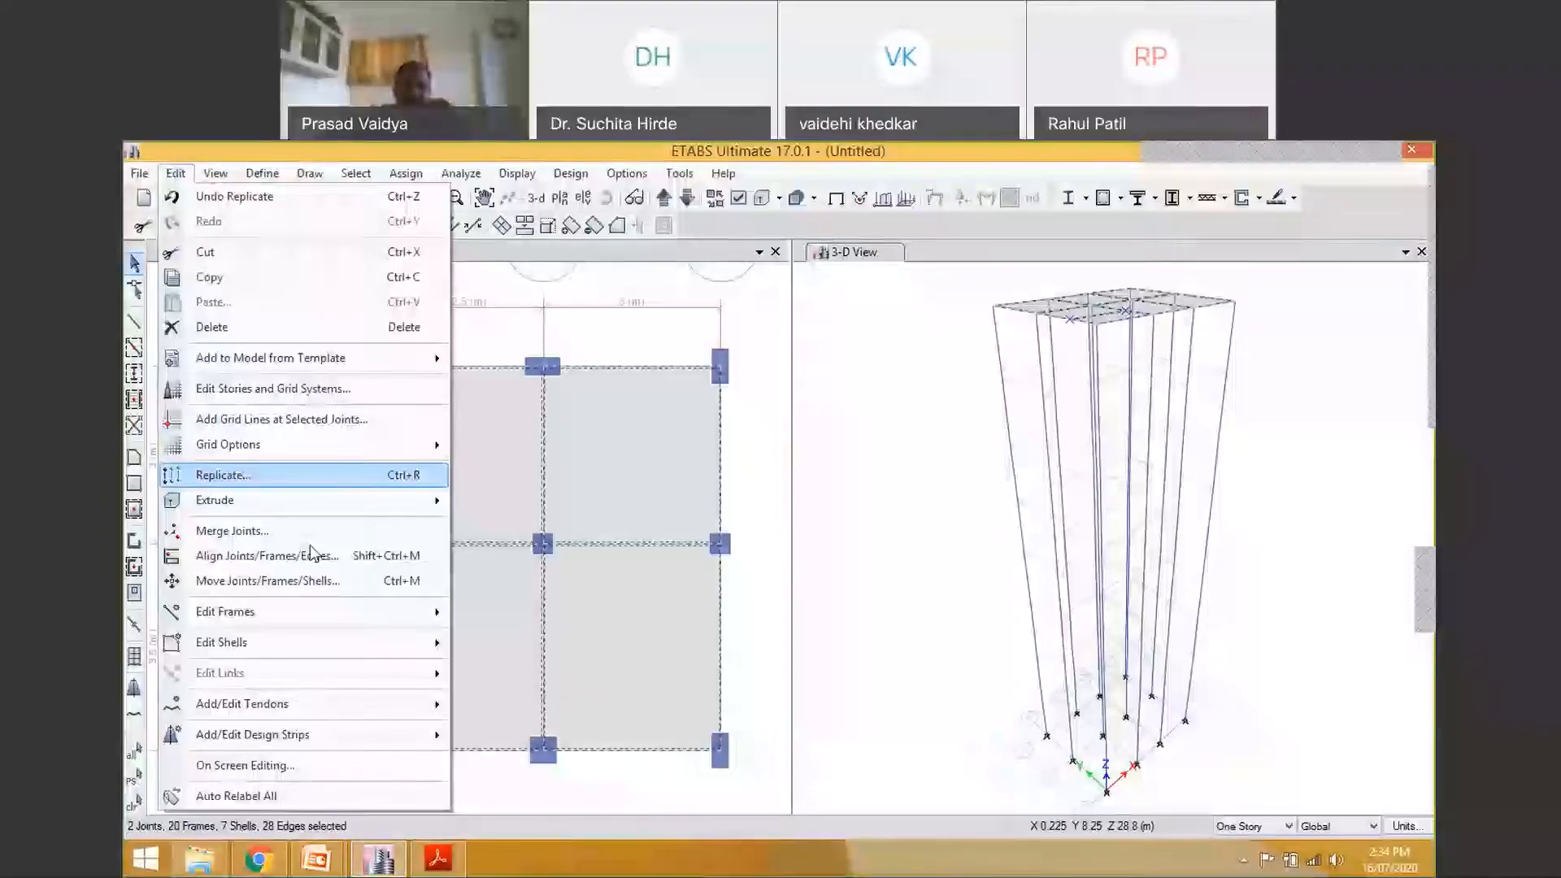
pyautogui.click(224, 475)
pyautogui.click(882, 291)
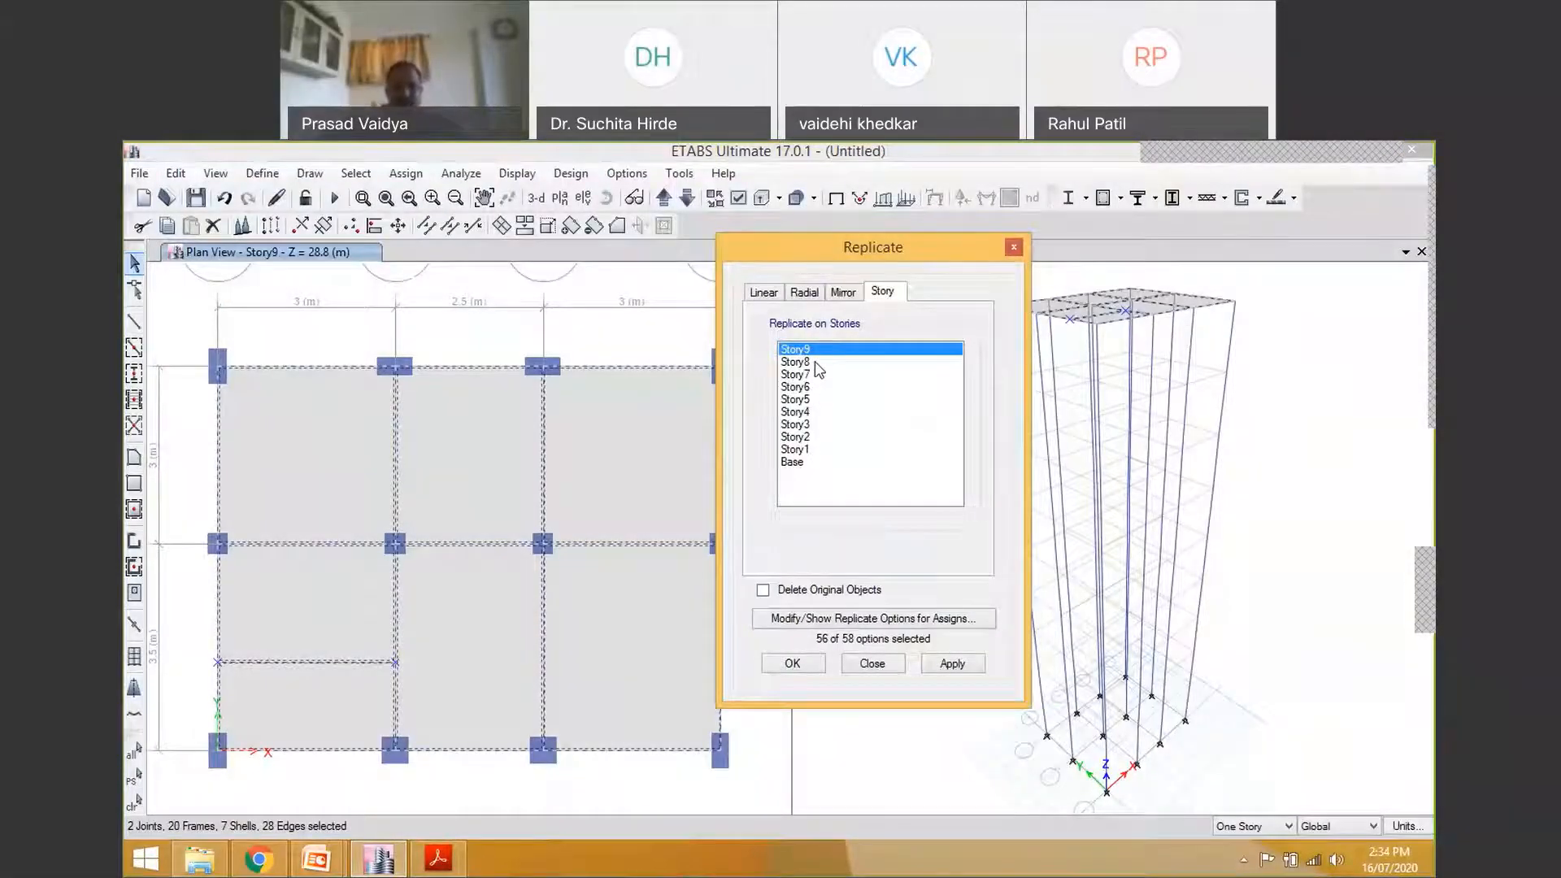
pyautogui.moveTo(818, 366); pyautogui.dragTo(828, 453)
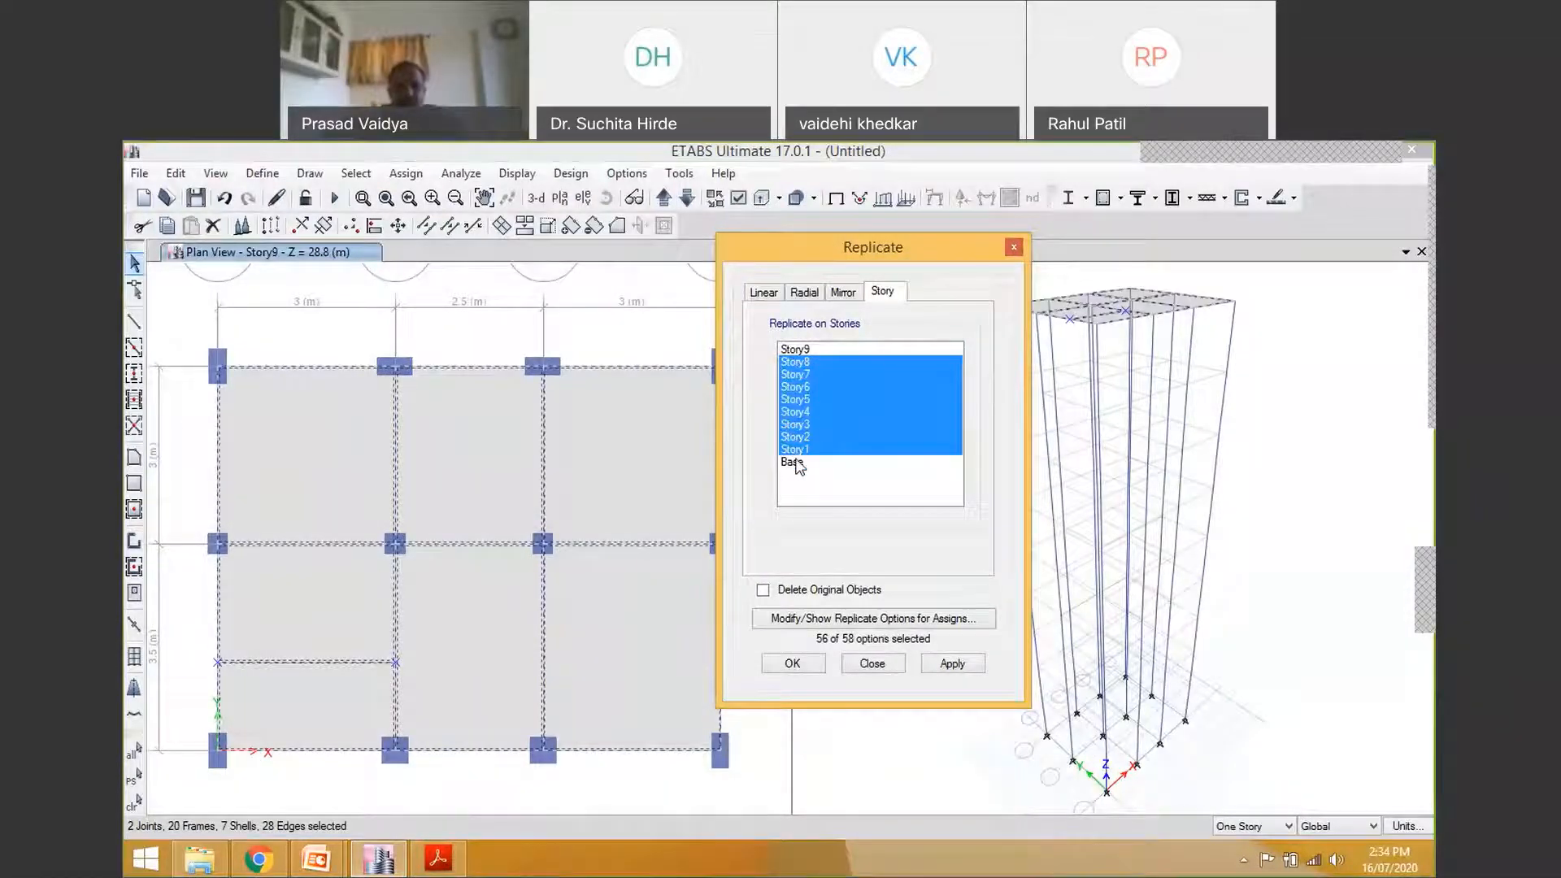
pyautogui.click(795, 663)
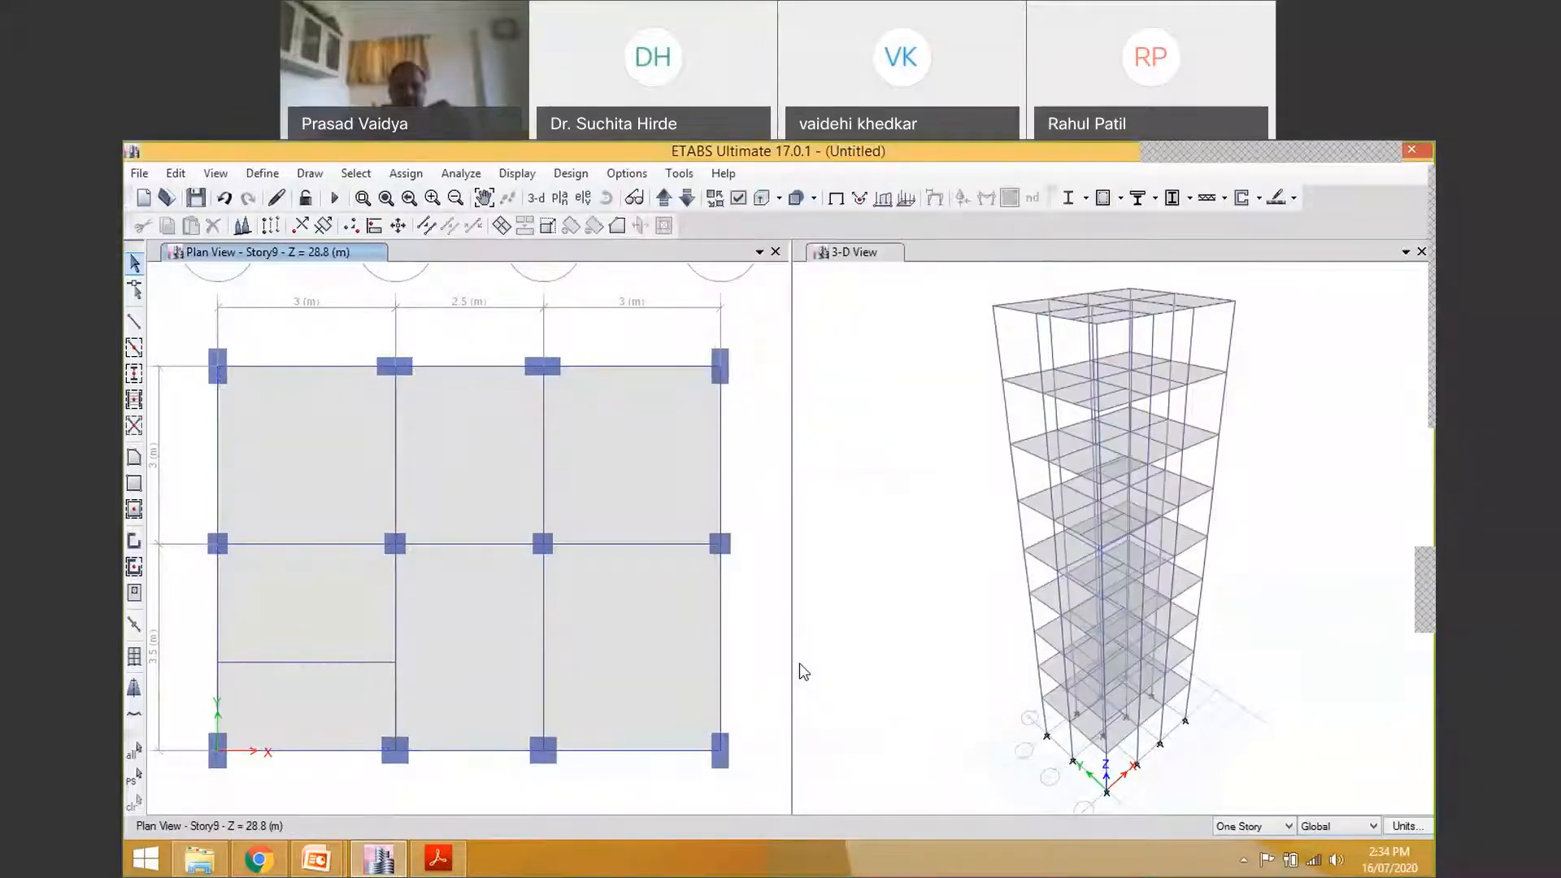
pyautogui.click(929, 383)
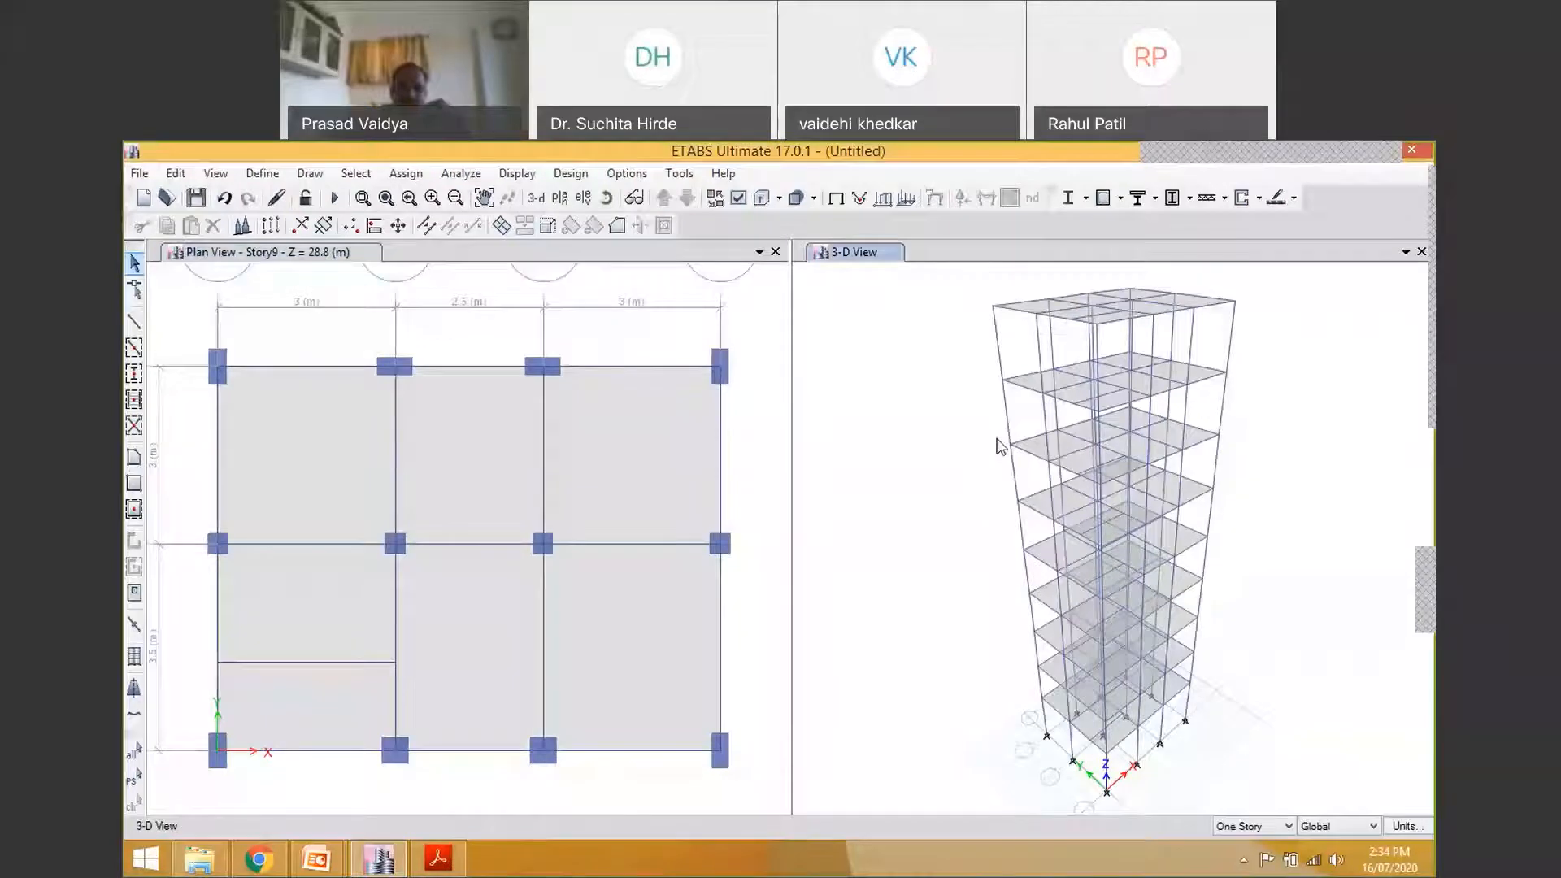
# Set the plan view to the Base level and select all the column base joints
pyautogui.click(660, 289)
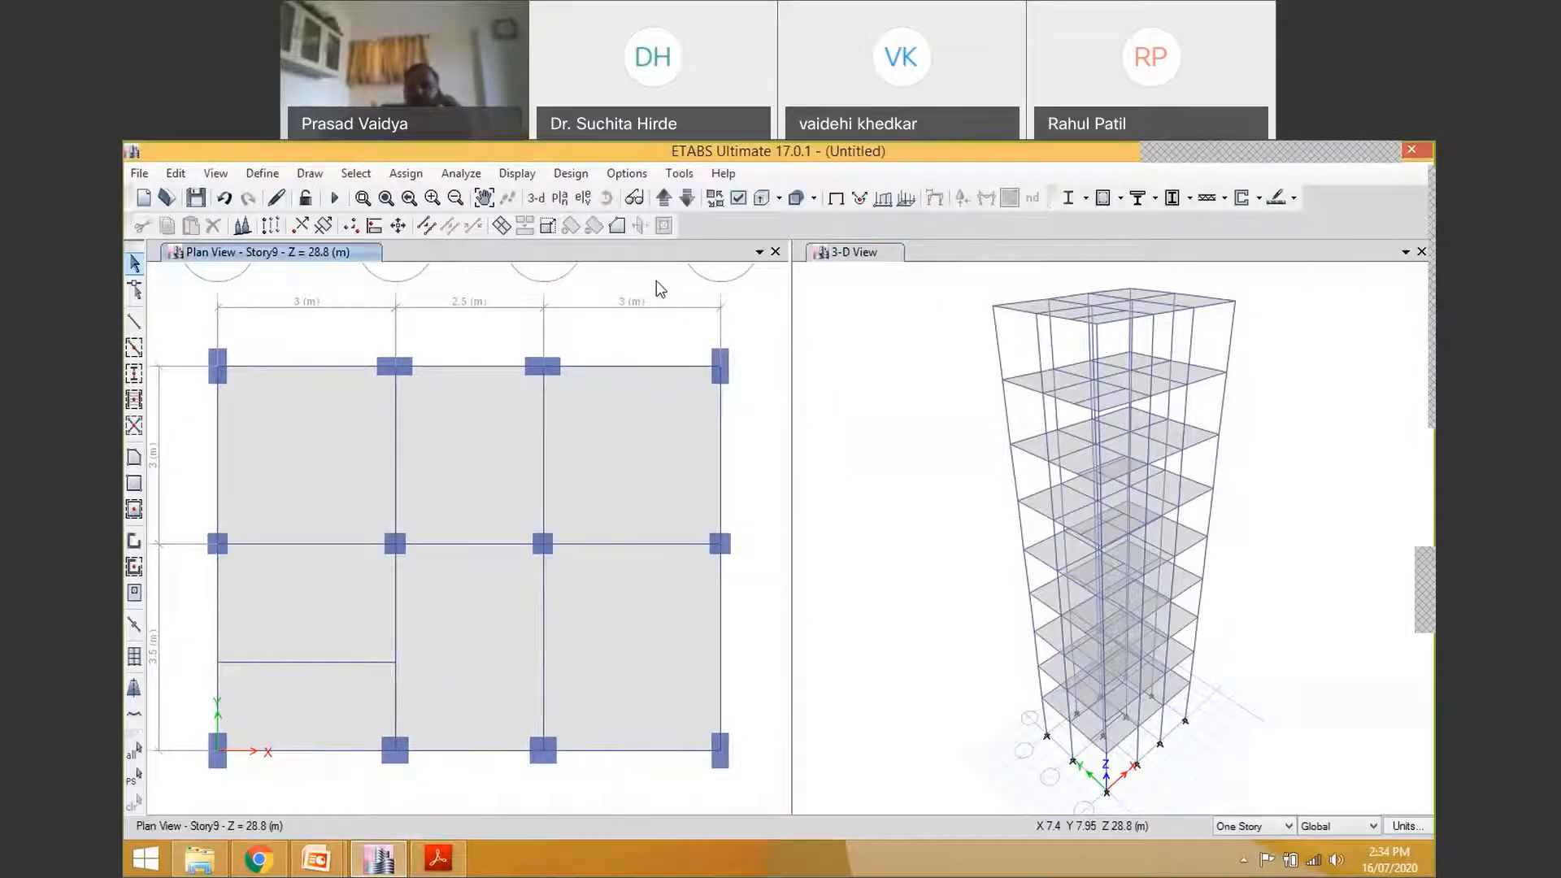
pyautogui.click(562, 202)
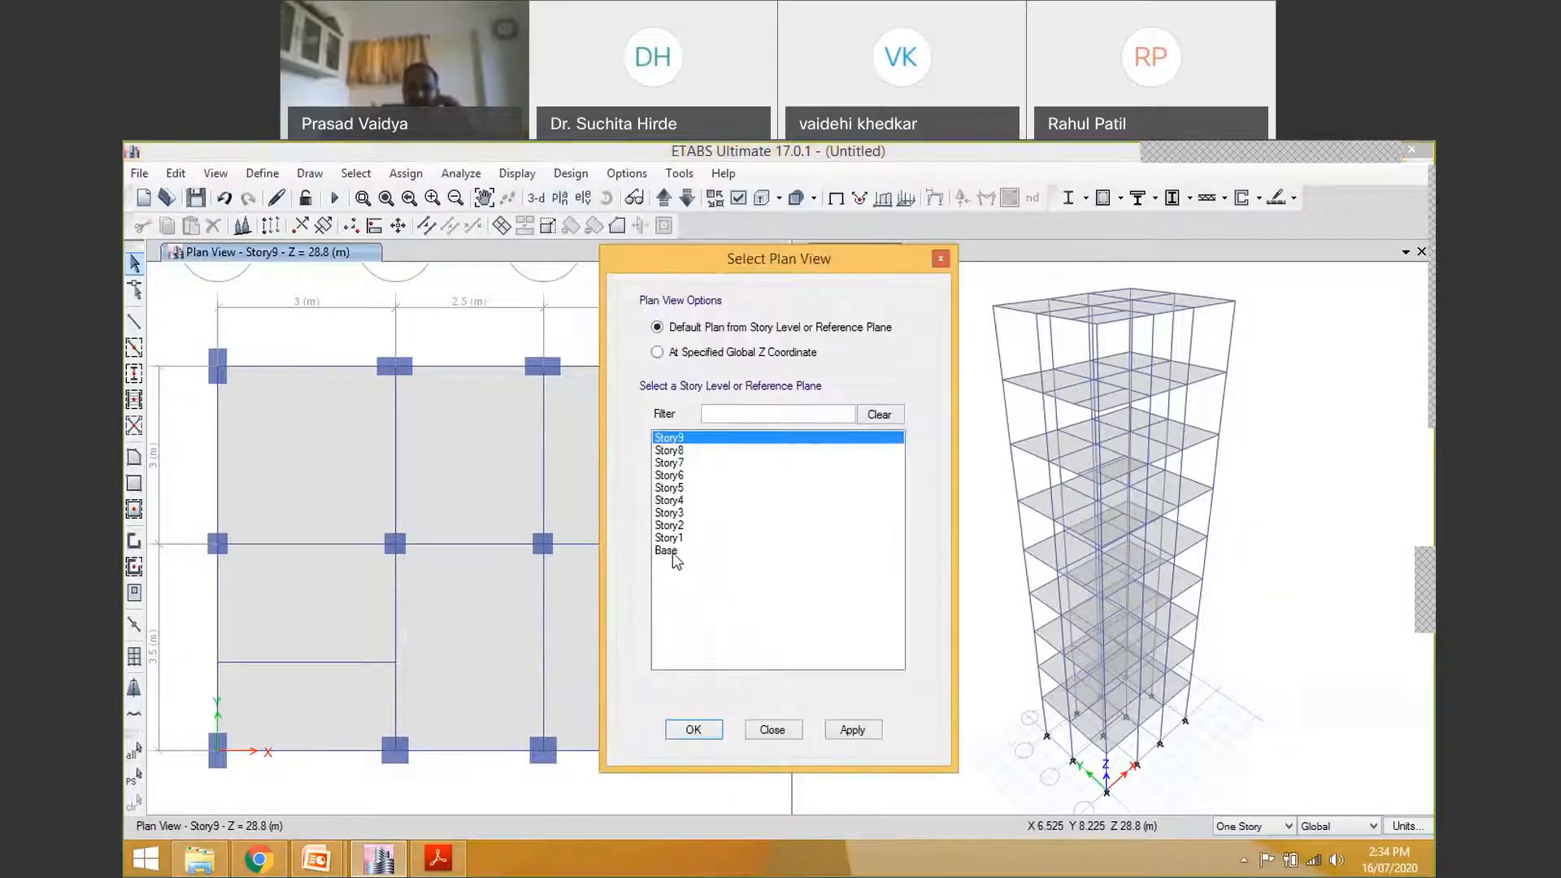
pyautogui.click(700, 551)
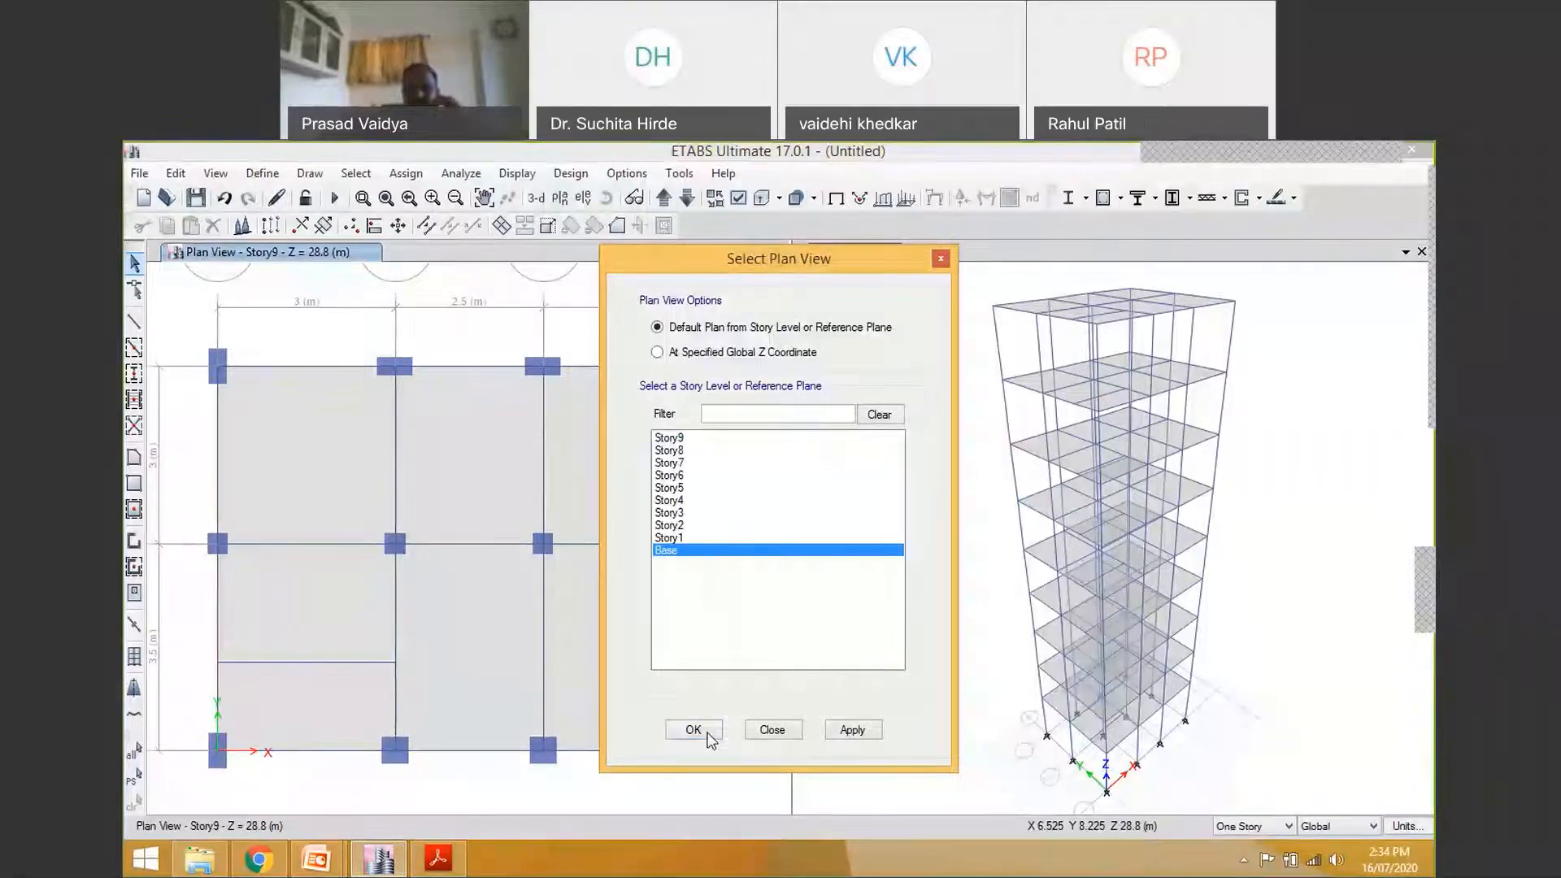
pyautogui.click(693, 729)
pyautogui.moveTo(306, 394); pyautogui.dragTo(764, 756)
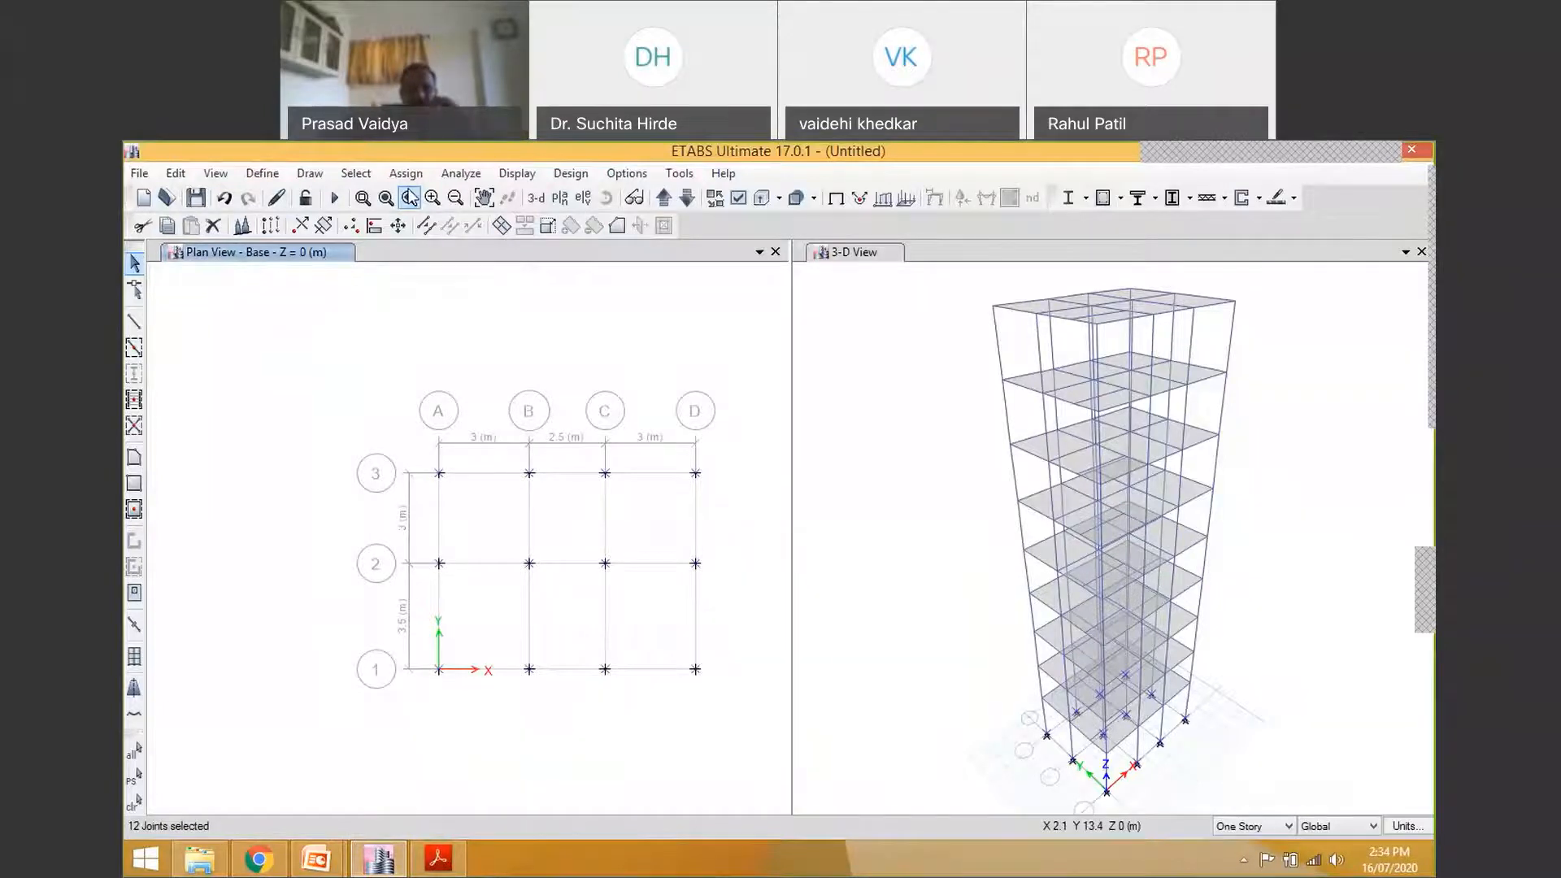
# Assign fixed restraints to the selected base joints, restraining translation and rotation in X, Y and Z
pyautogui.click(406, 173)
pyautogui.moveTo(456, 196)
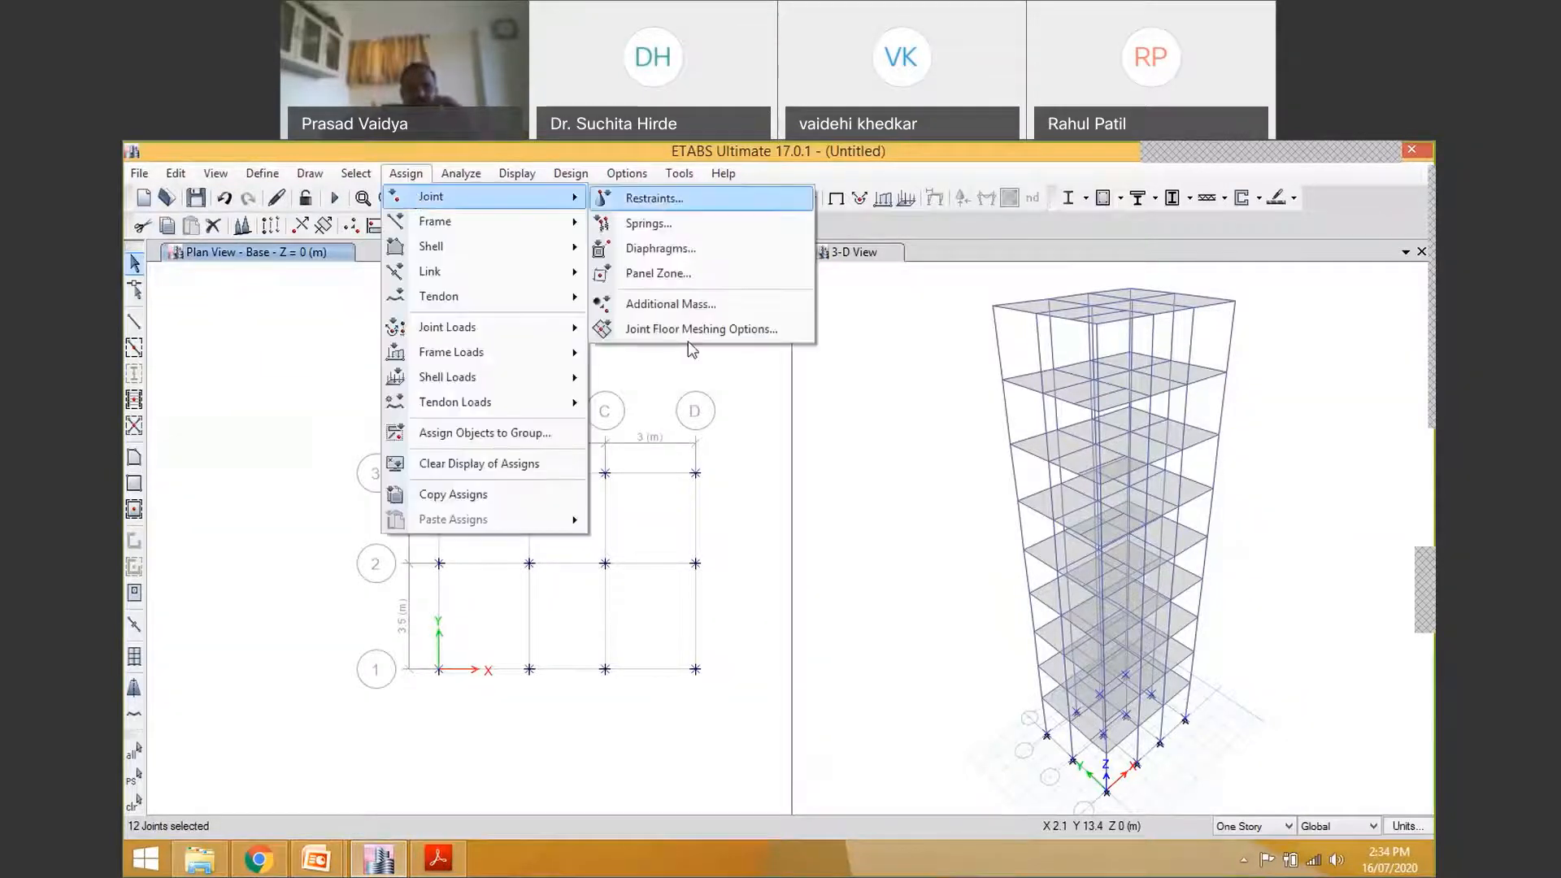
pyautogui.click(655, 198)
pyautogui.click(713, 562)
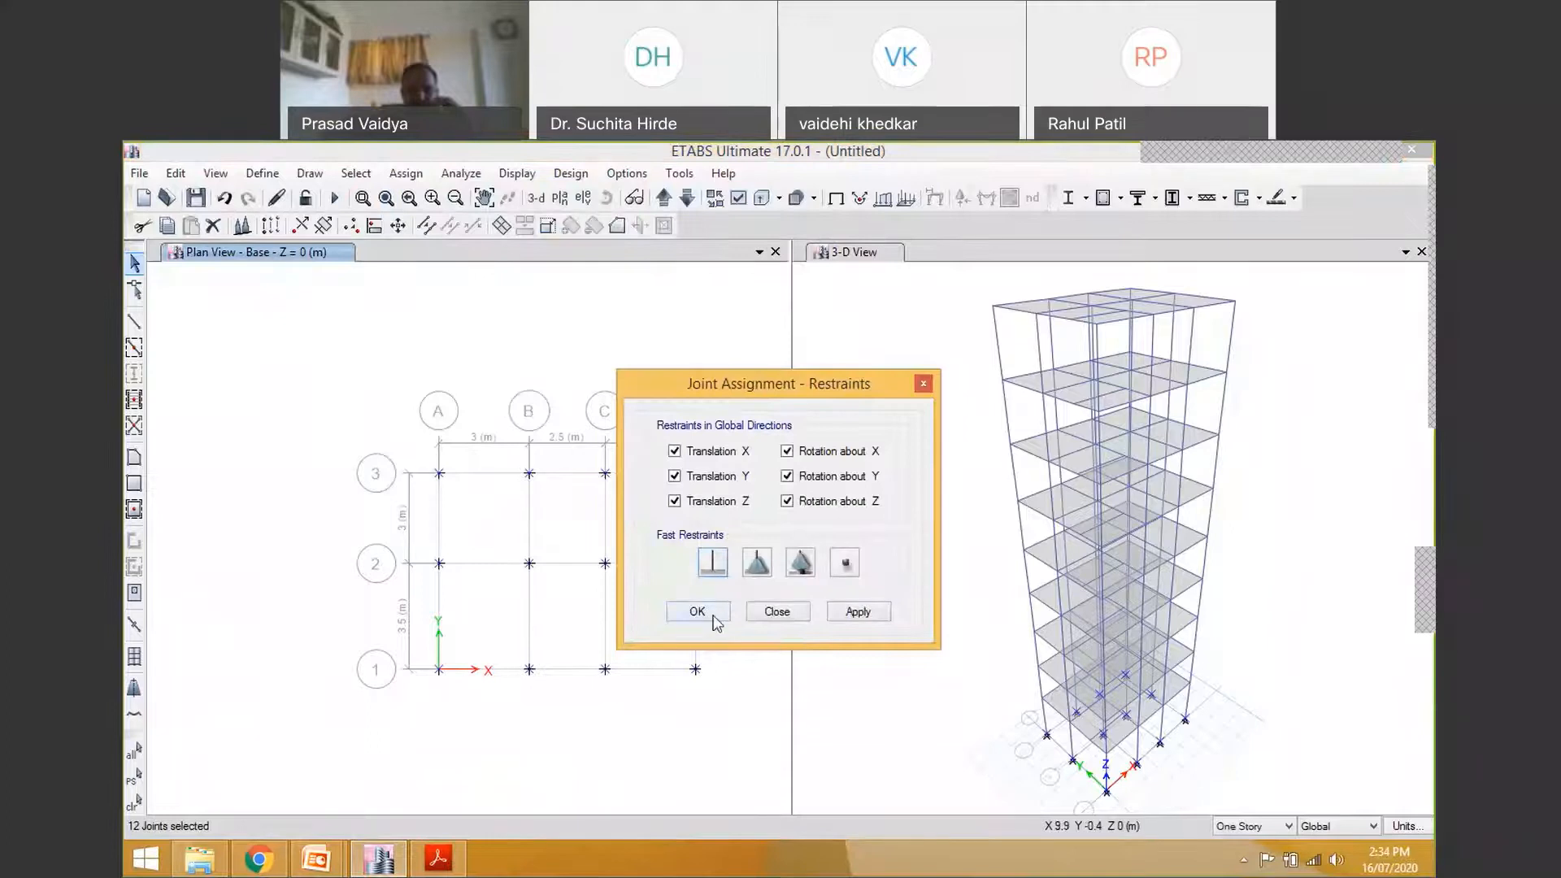
pyautogui.press('Return')
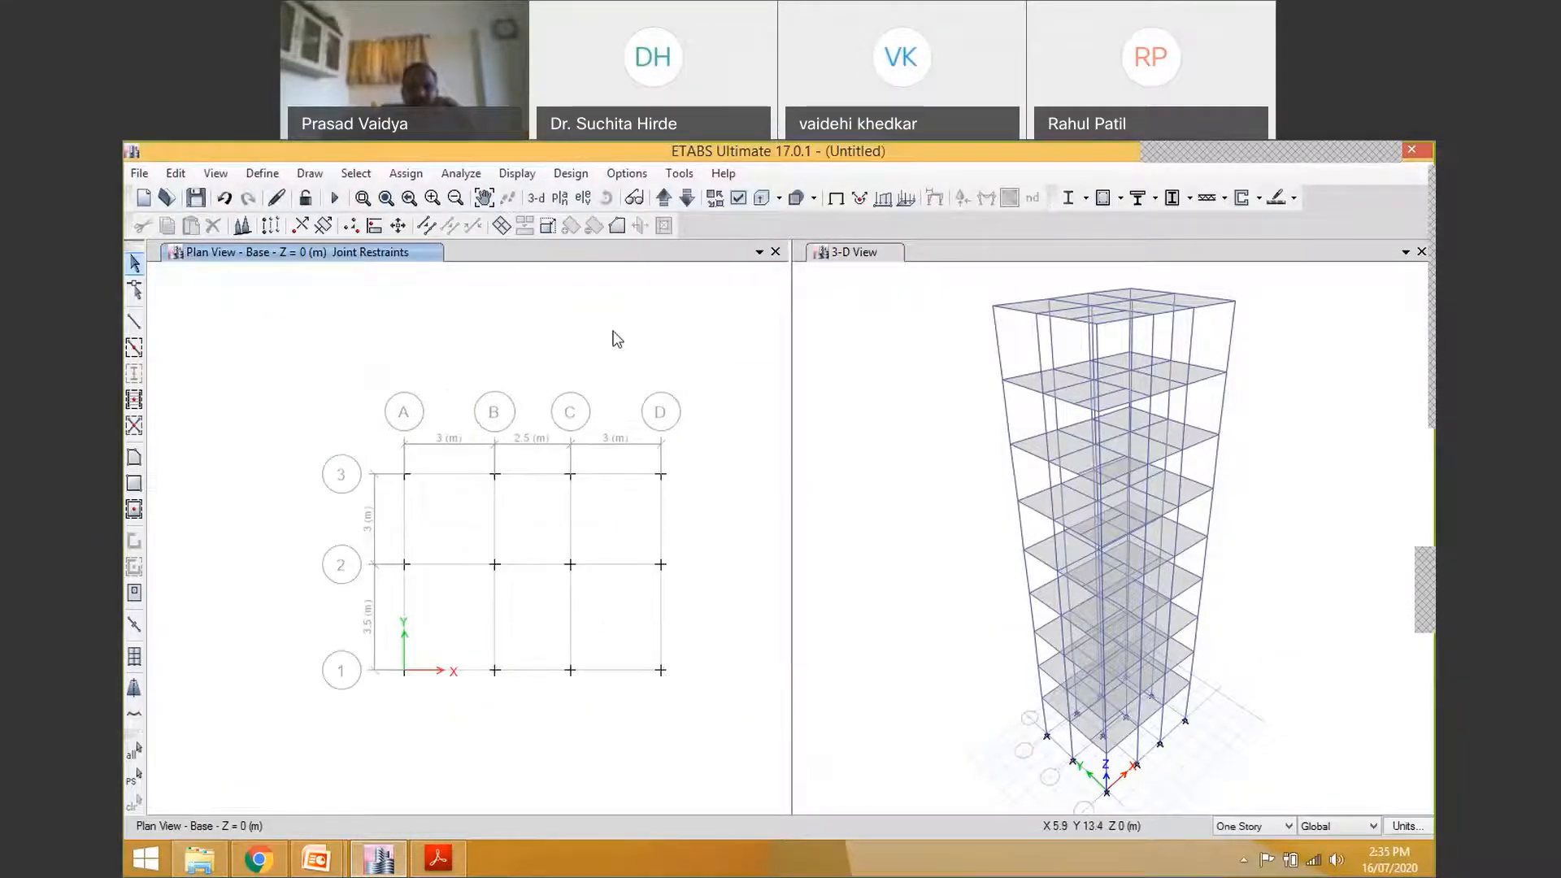
# Set the plan view to Story9 and check it beside the 3-D view of the building
pyautogui.click(560, 198)
pyautogui.click(673, 435)
pyautogui.click(706, 733)
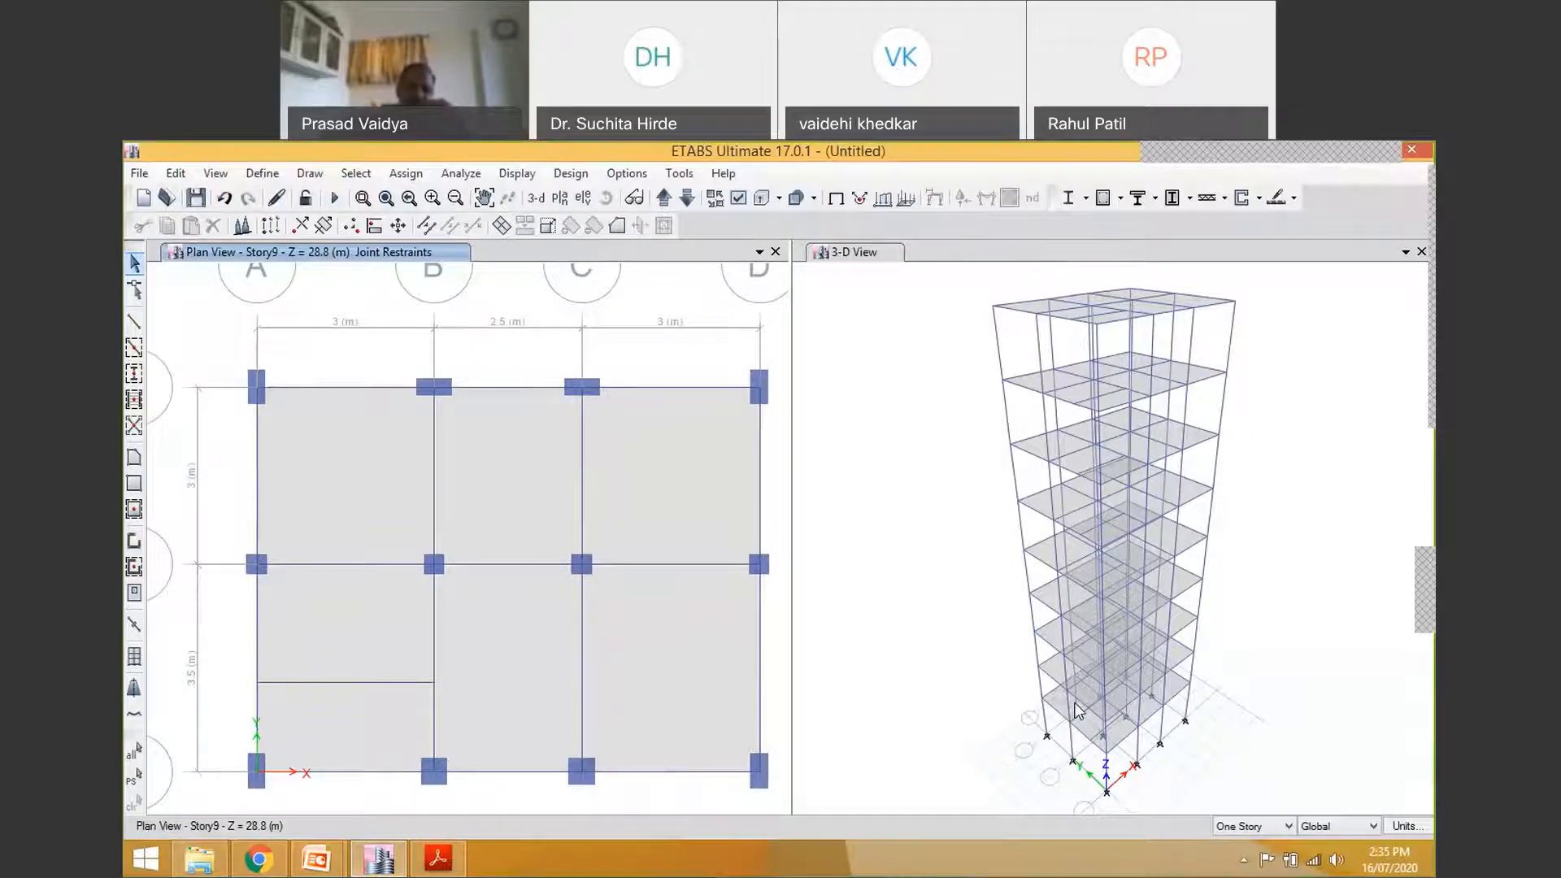
pyautogui.click(1002, 299)
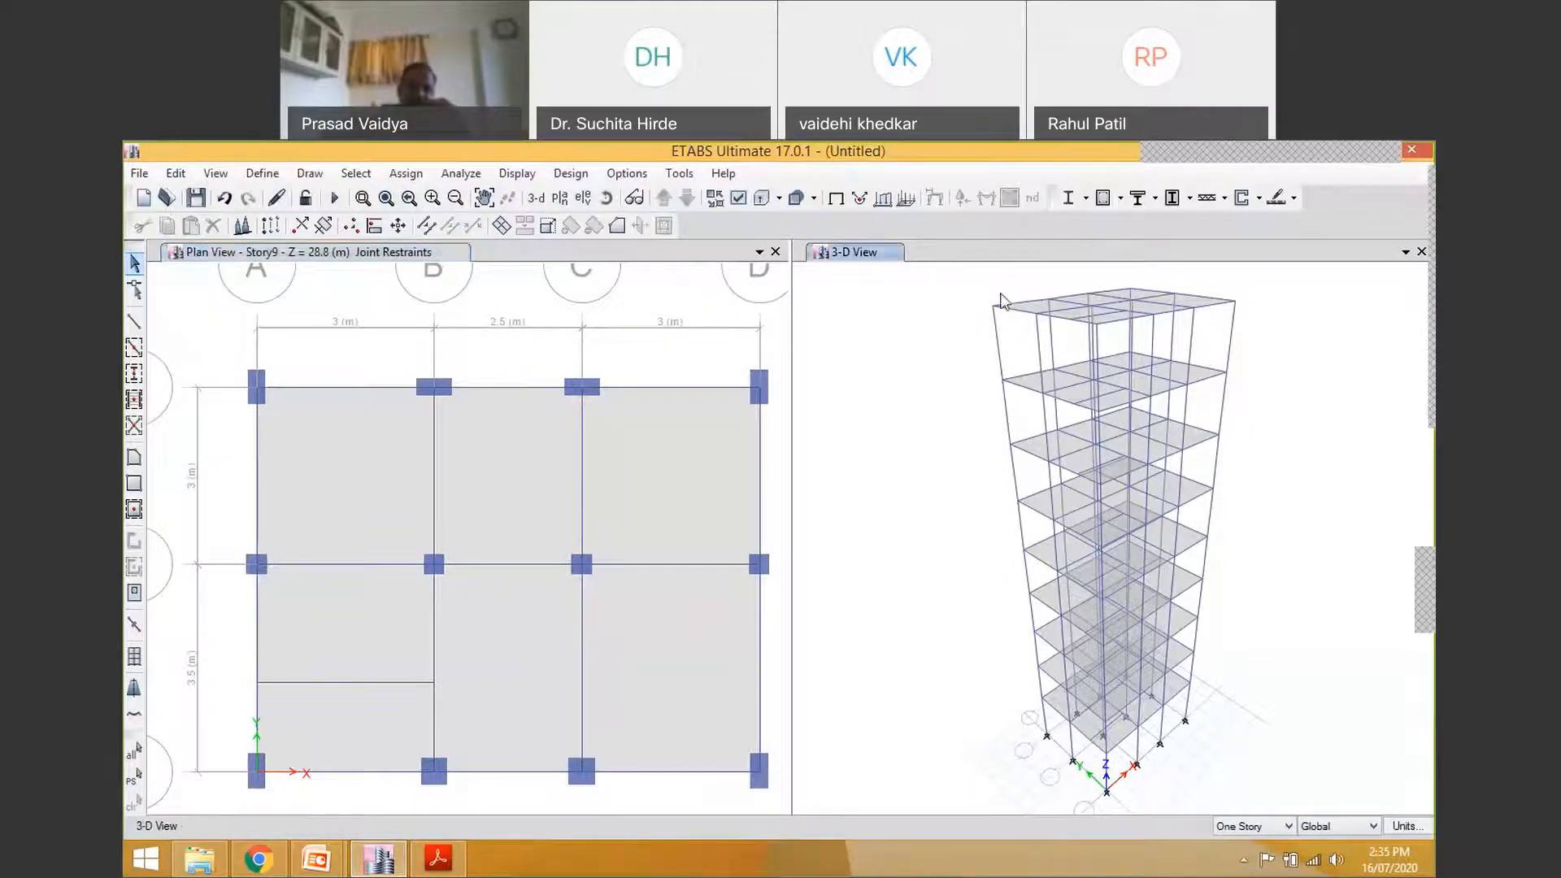
pyautogui.click(684, 284)
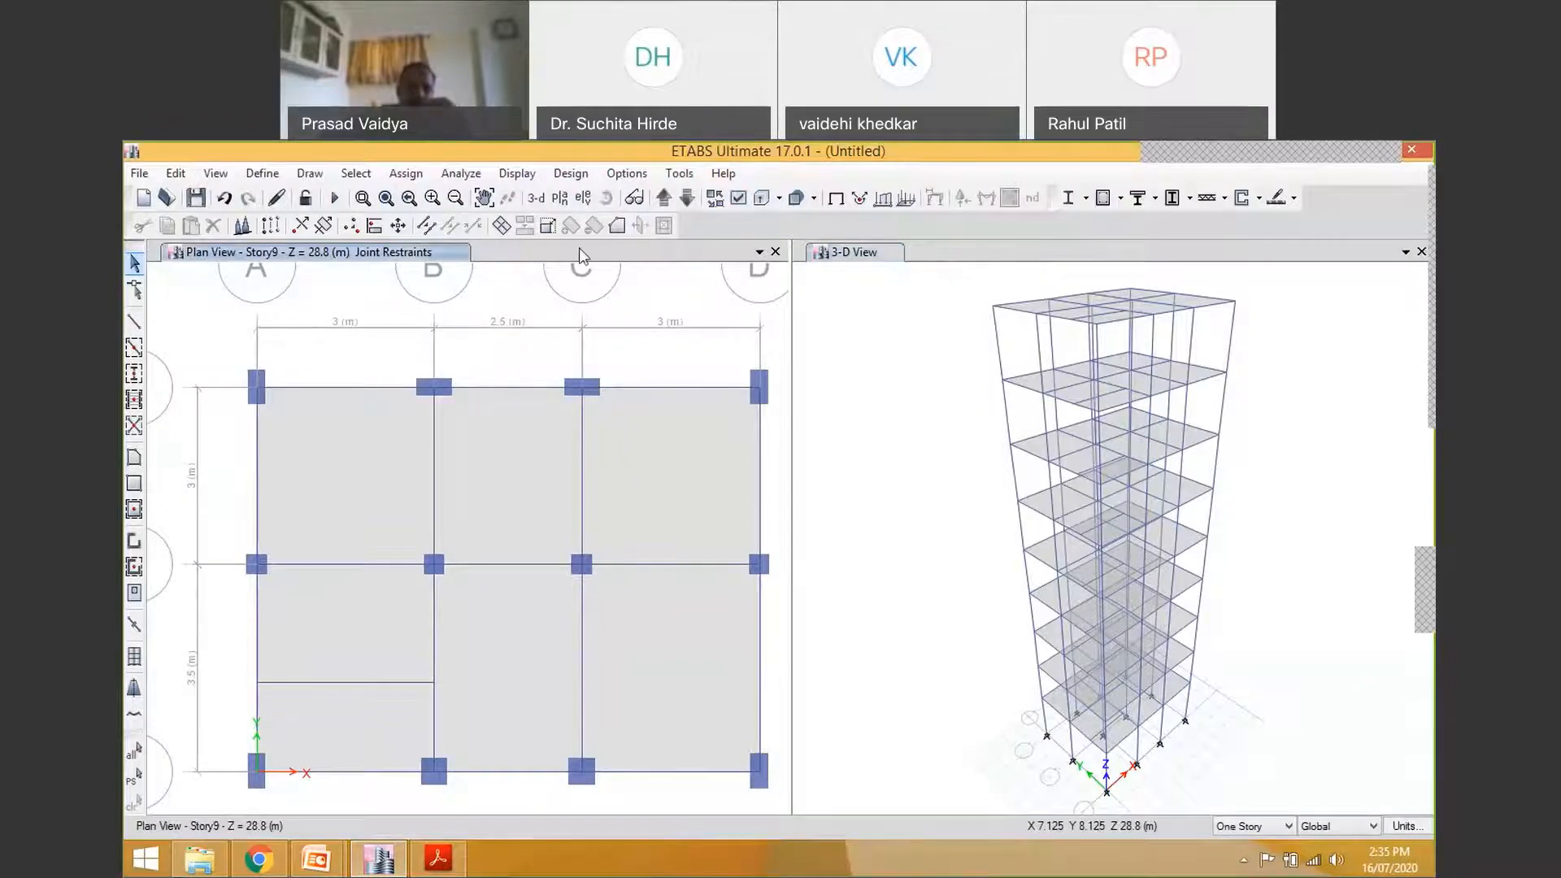
# Set the plan view to Story1
pyautogui.click(560, 201)
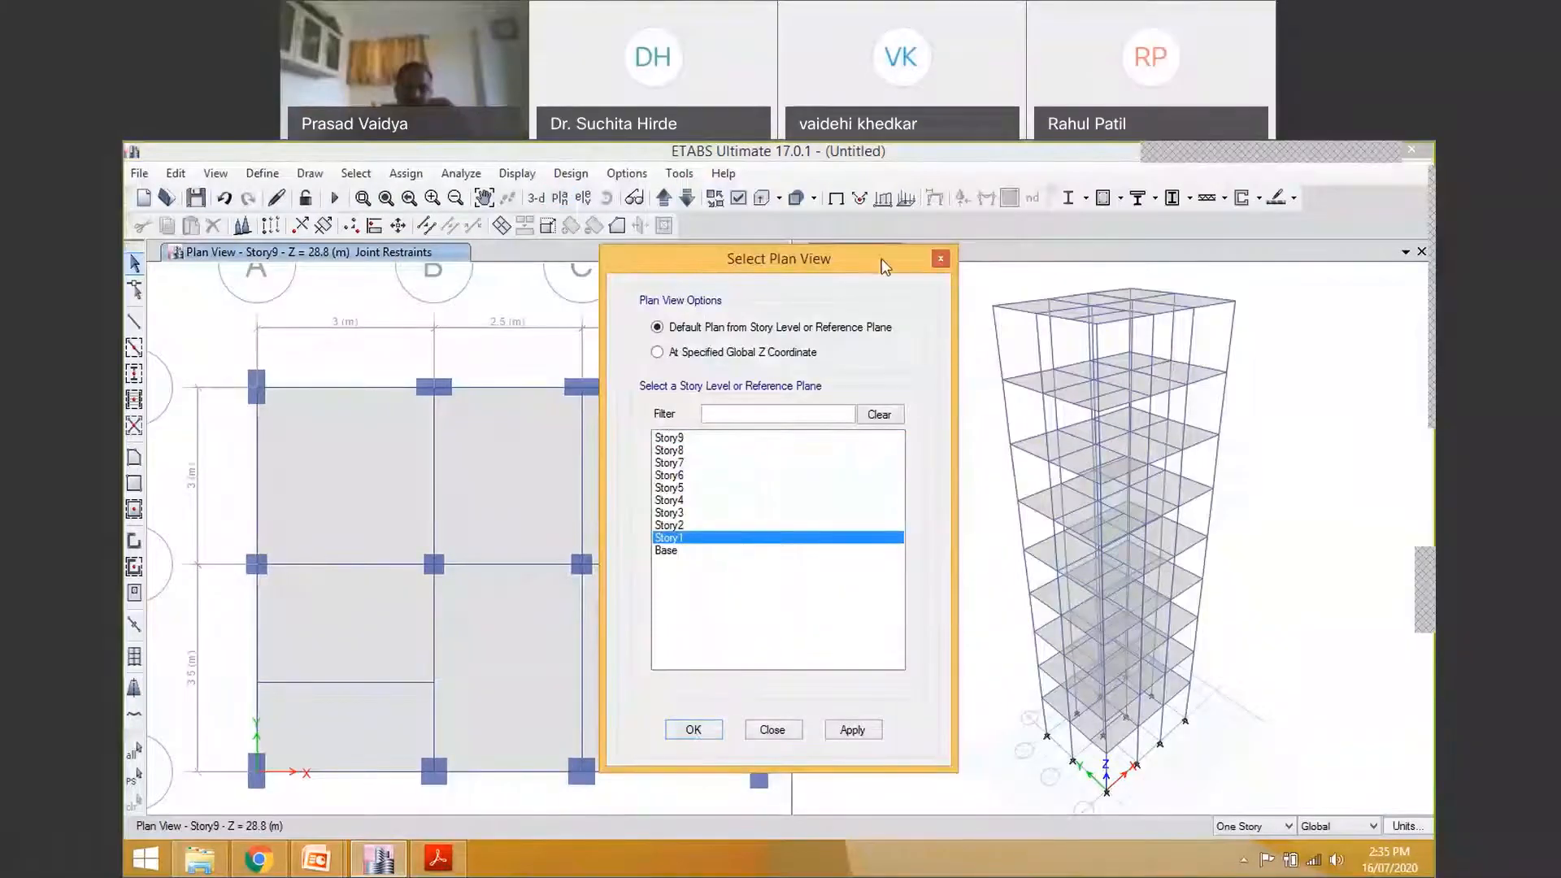
pyautogui.click(941, 259)
pyautogui.click(560, 199)
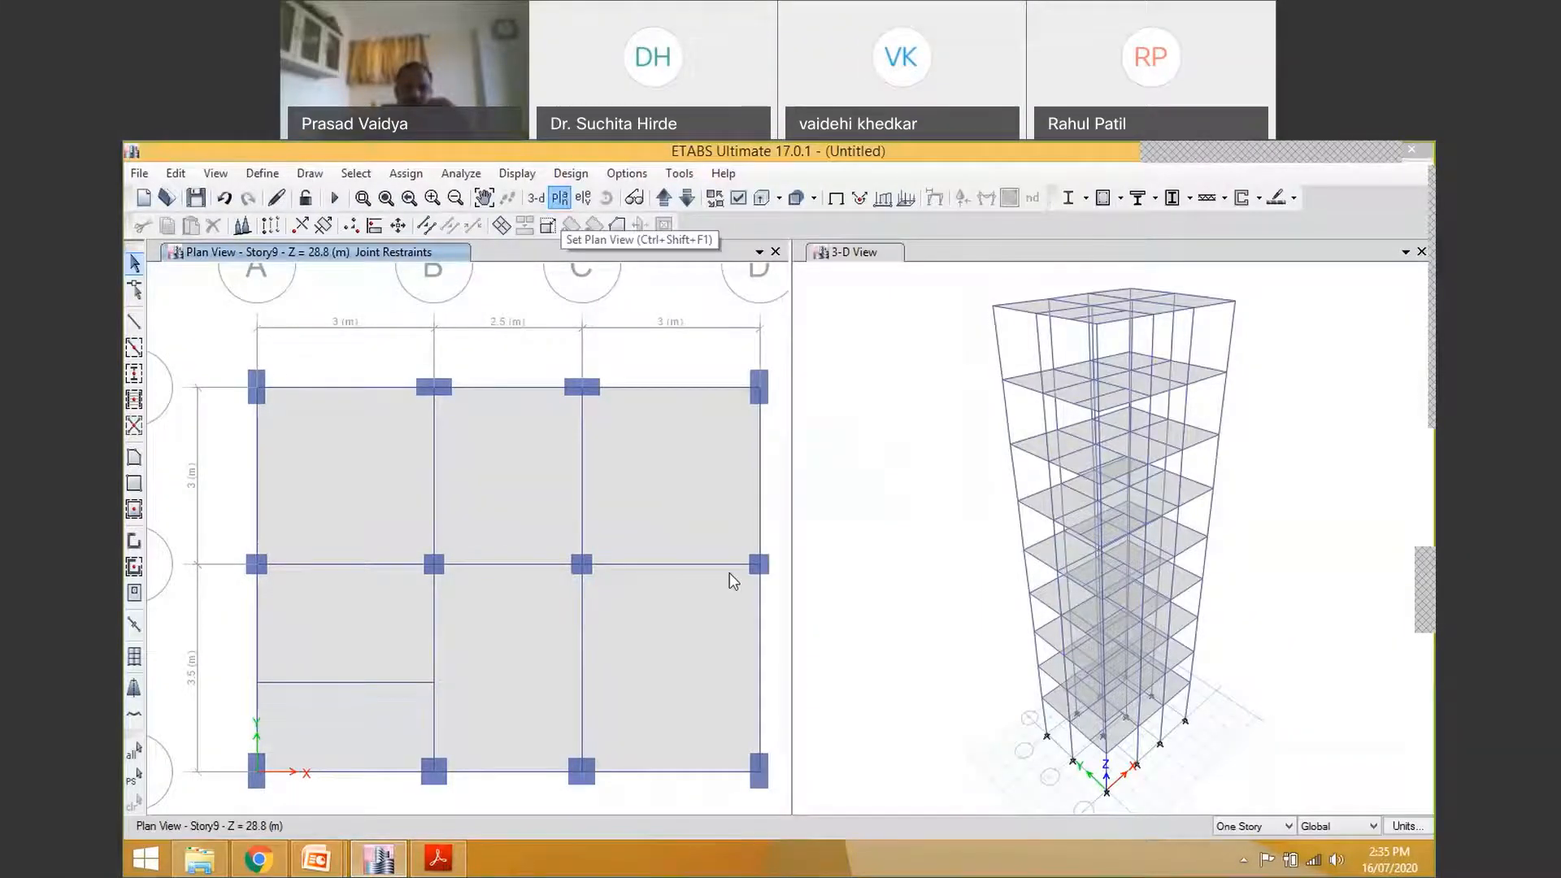
pyautogui.click(668, 538)
pyautogui.click(693, 730)
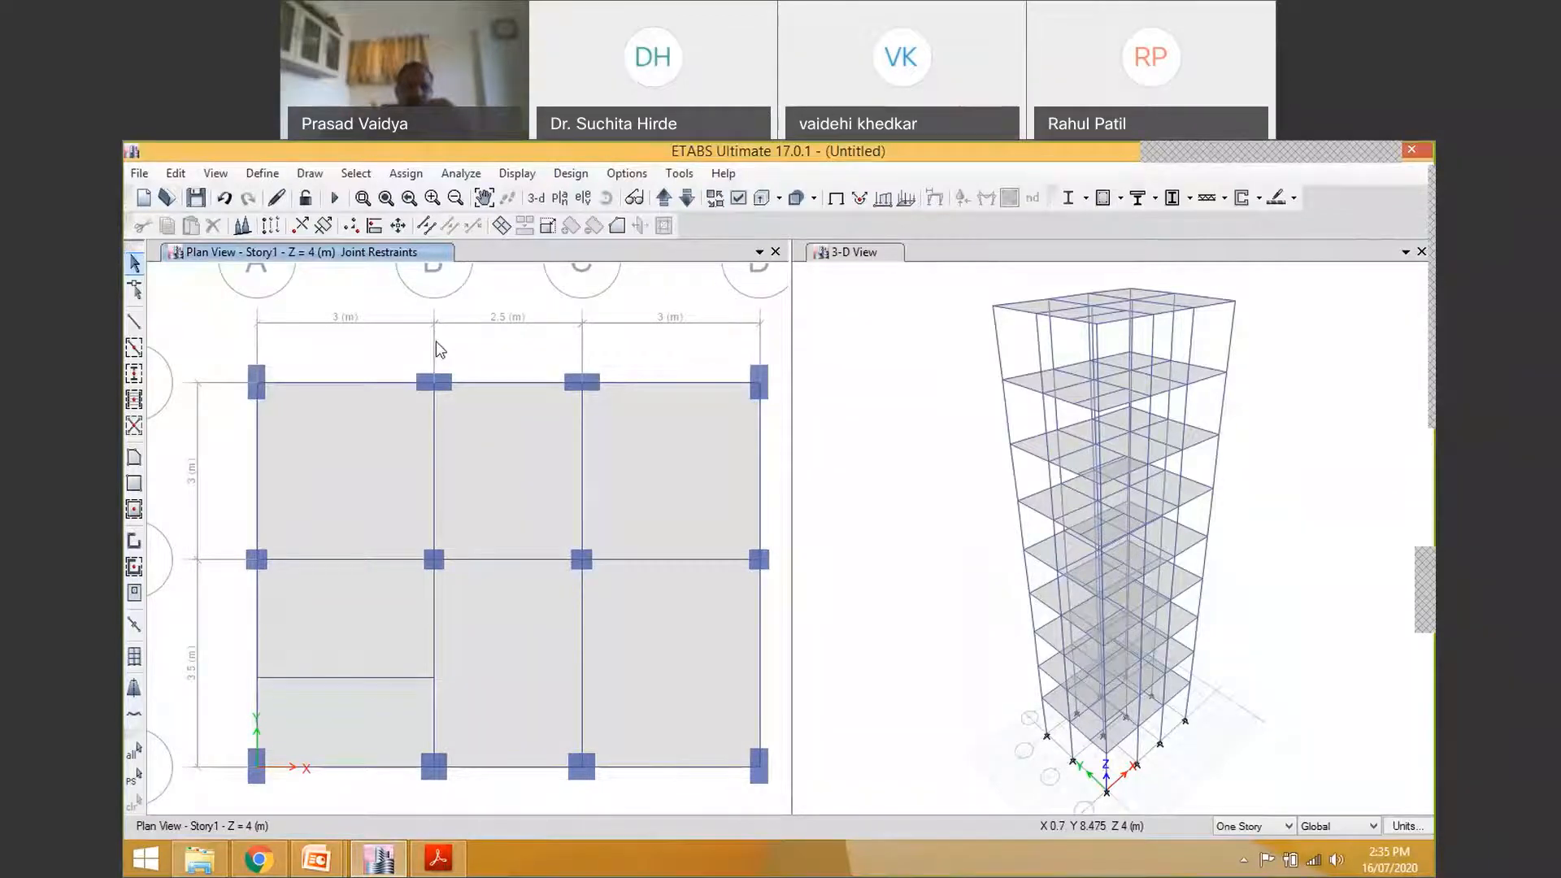
# Select all the slab panels on Story1 and delete them, keeping the beams and columns
pyautogui.click(348, 466)
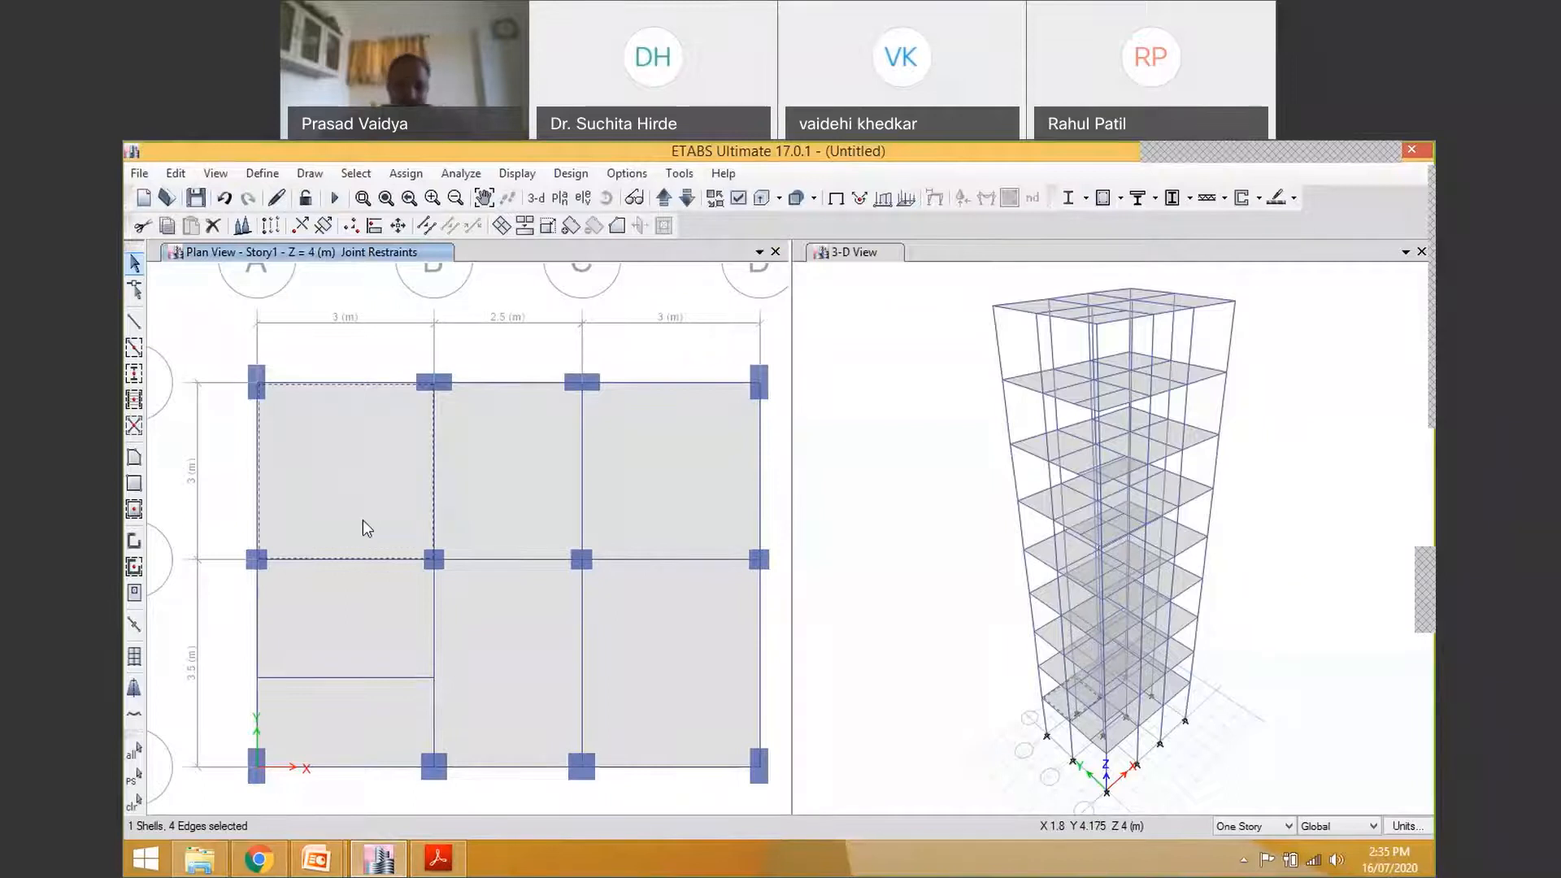
pyautogui.click(547, 460)
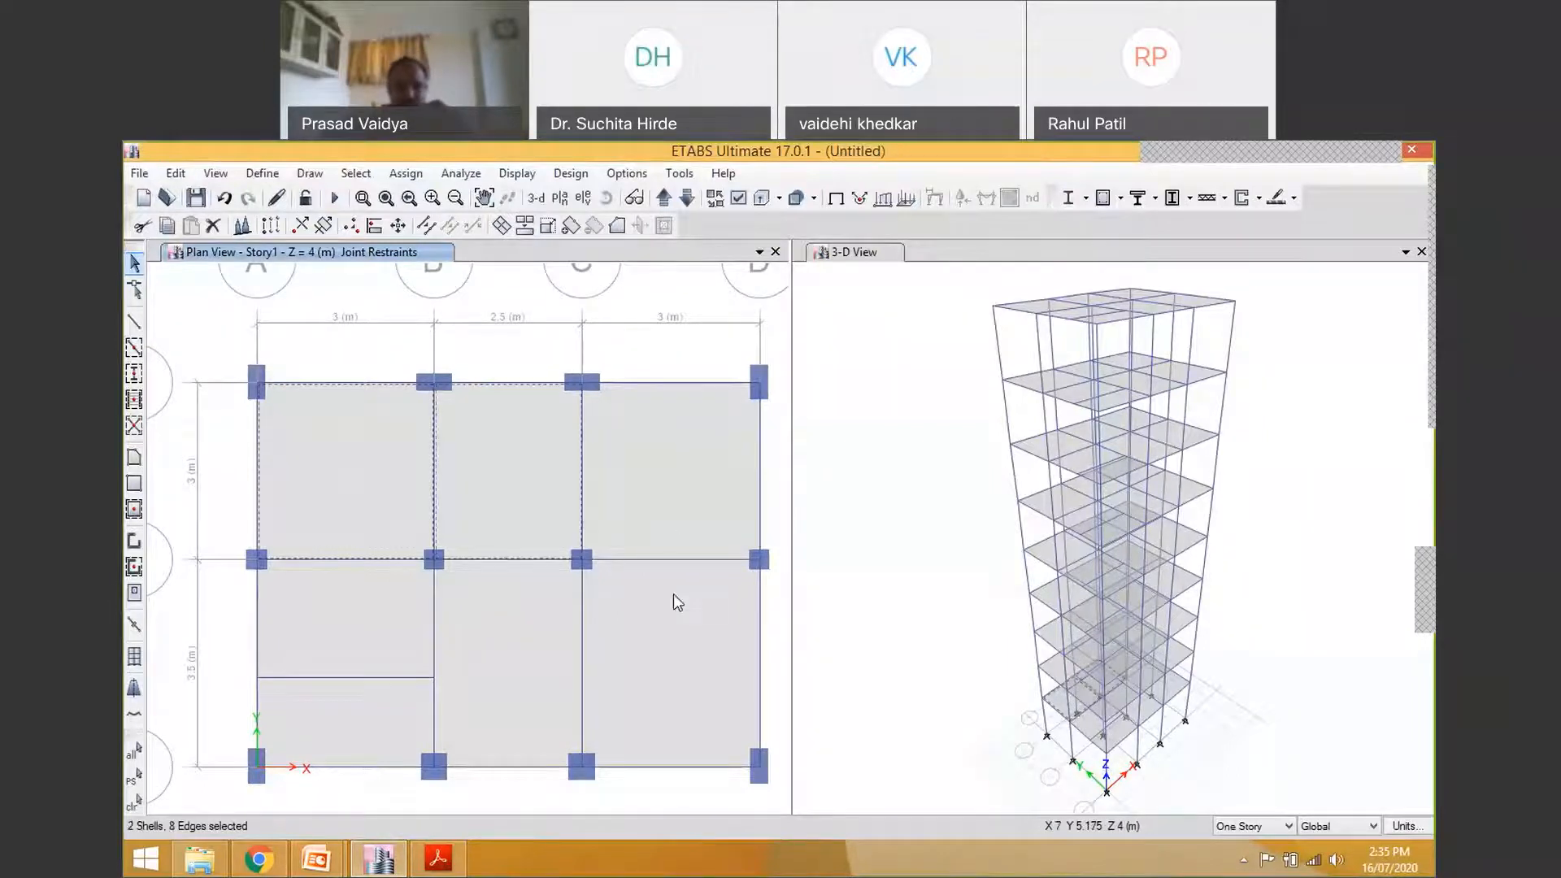
pyautogui.click(671, 462)
pyautogui.click(669, 655)
pyautogui.click(511, 644)
pyautogui.click(366, 622)
pyautogui.click(358, 722)
pyautogui.press('Delete')
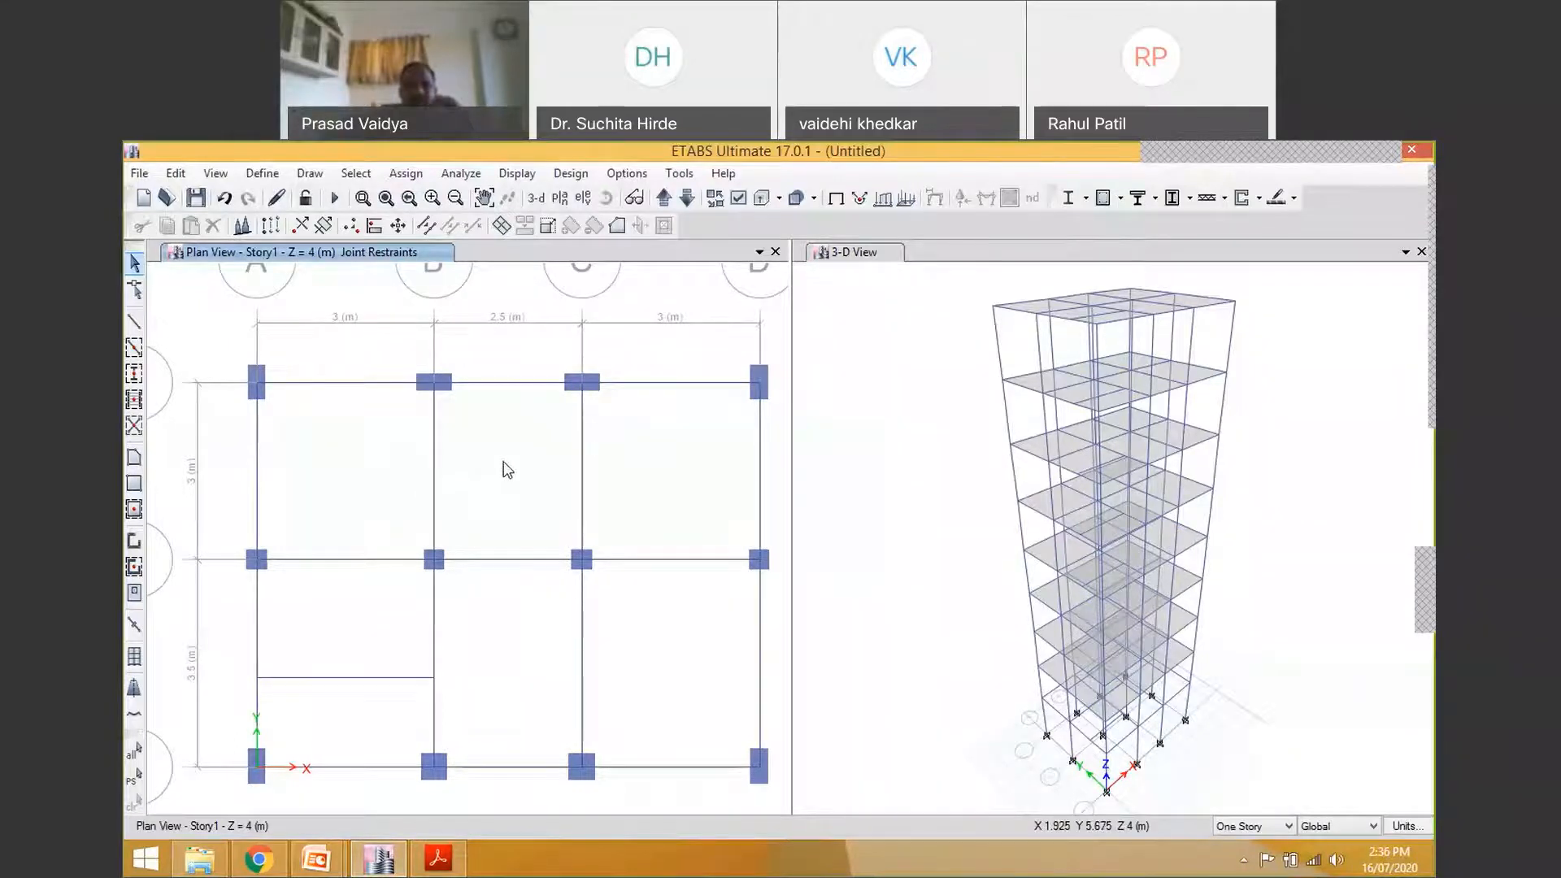
# Set the plan view to the roof level, Story9
pyautogui.click(561, 198)
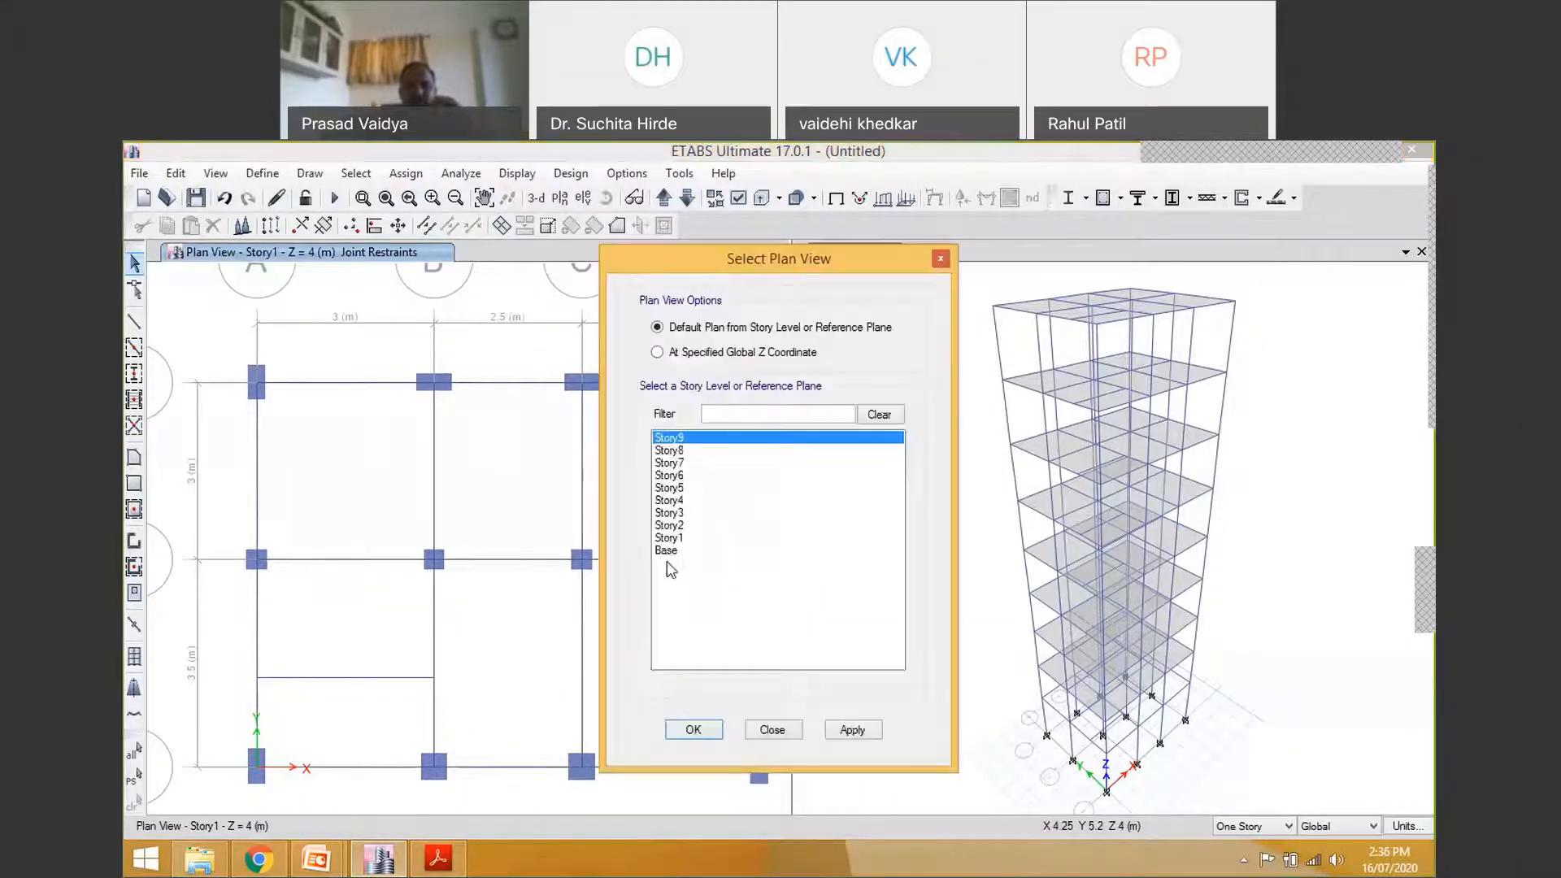
pyautogui.click(710, 730)
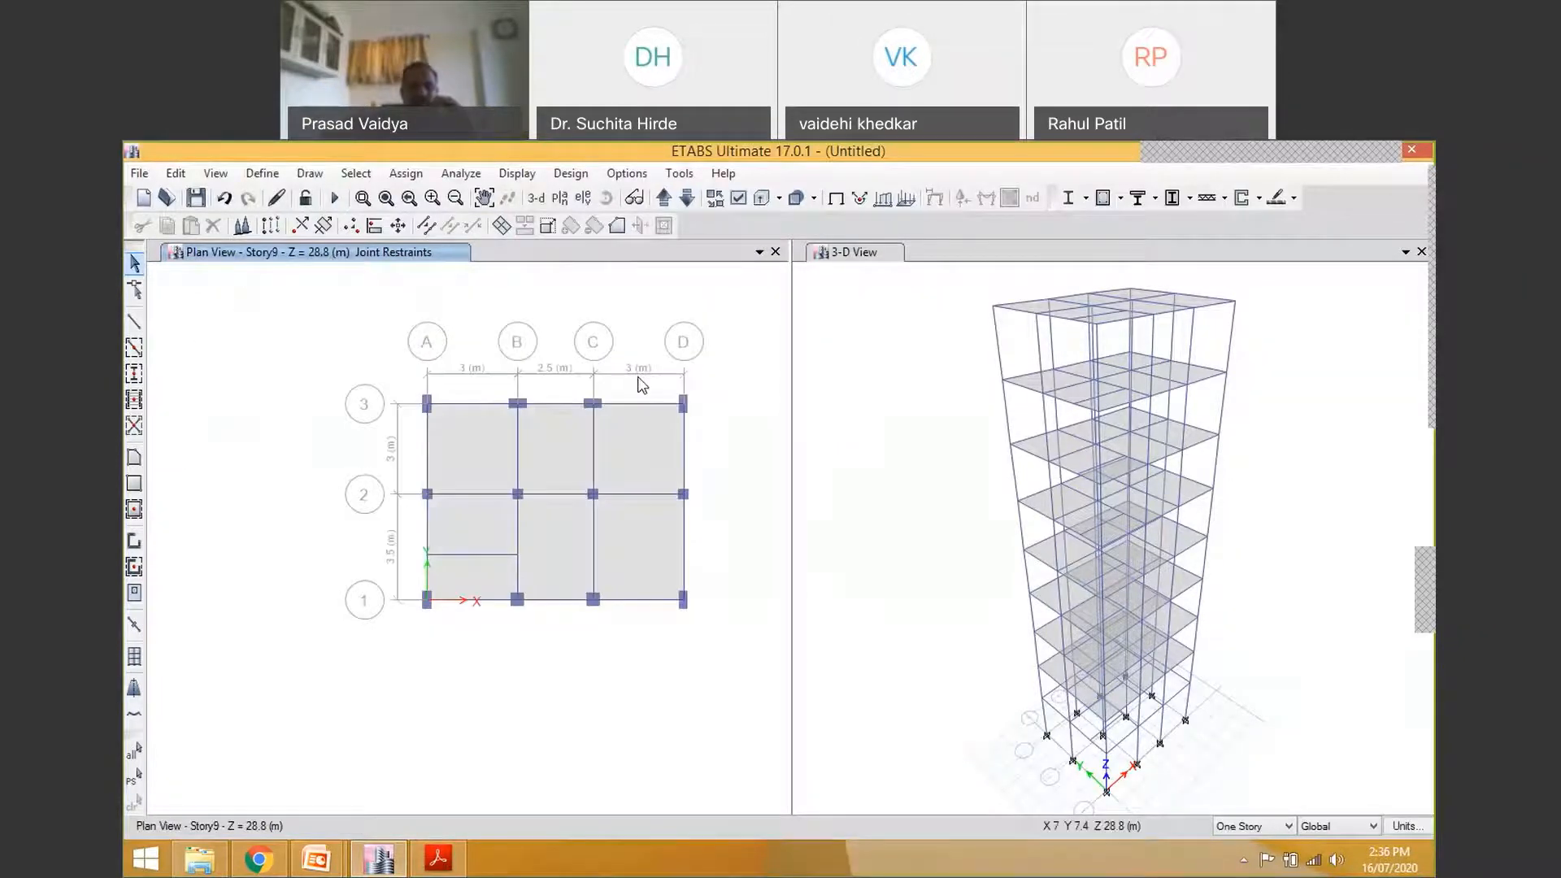
pyautogui.scroll(2, 639, 378)
pyautogui.moveTo(642, 386); pyautogui.dragTo(642, 331, button='middle')
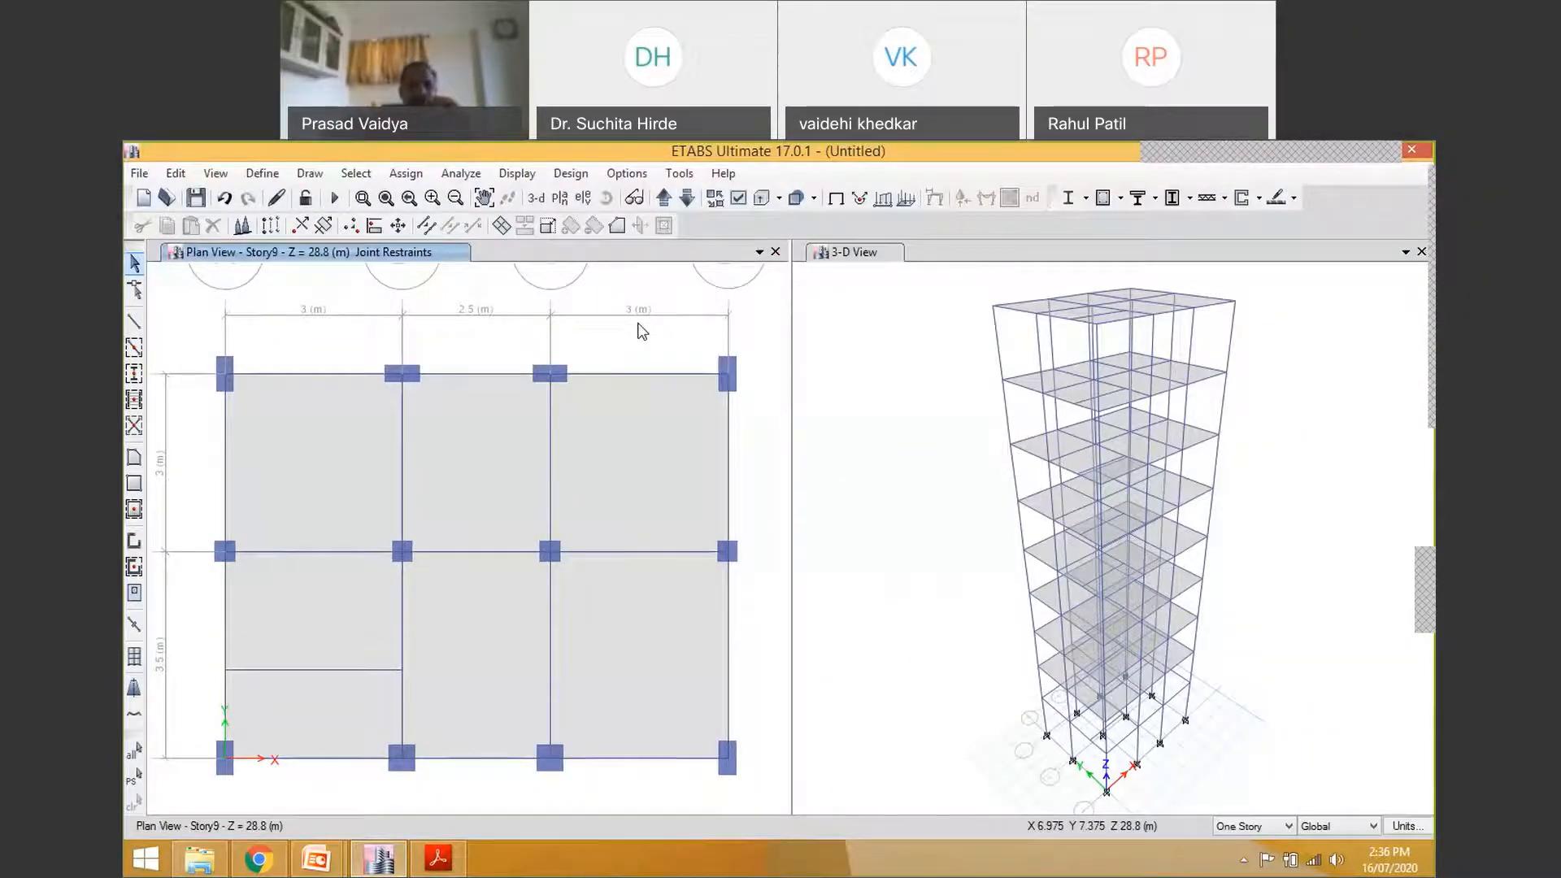
# Select all seven slab panels on Story9 and delete their existing uniform shell loads for the Live pattern
pyautogui.click(626, 466)
pyautogui.click(648, 662)
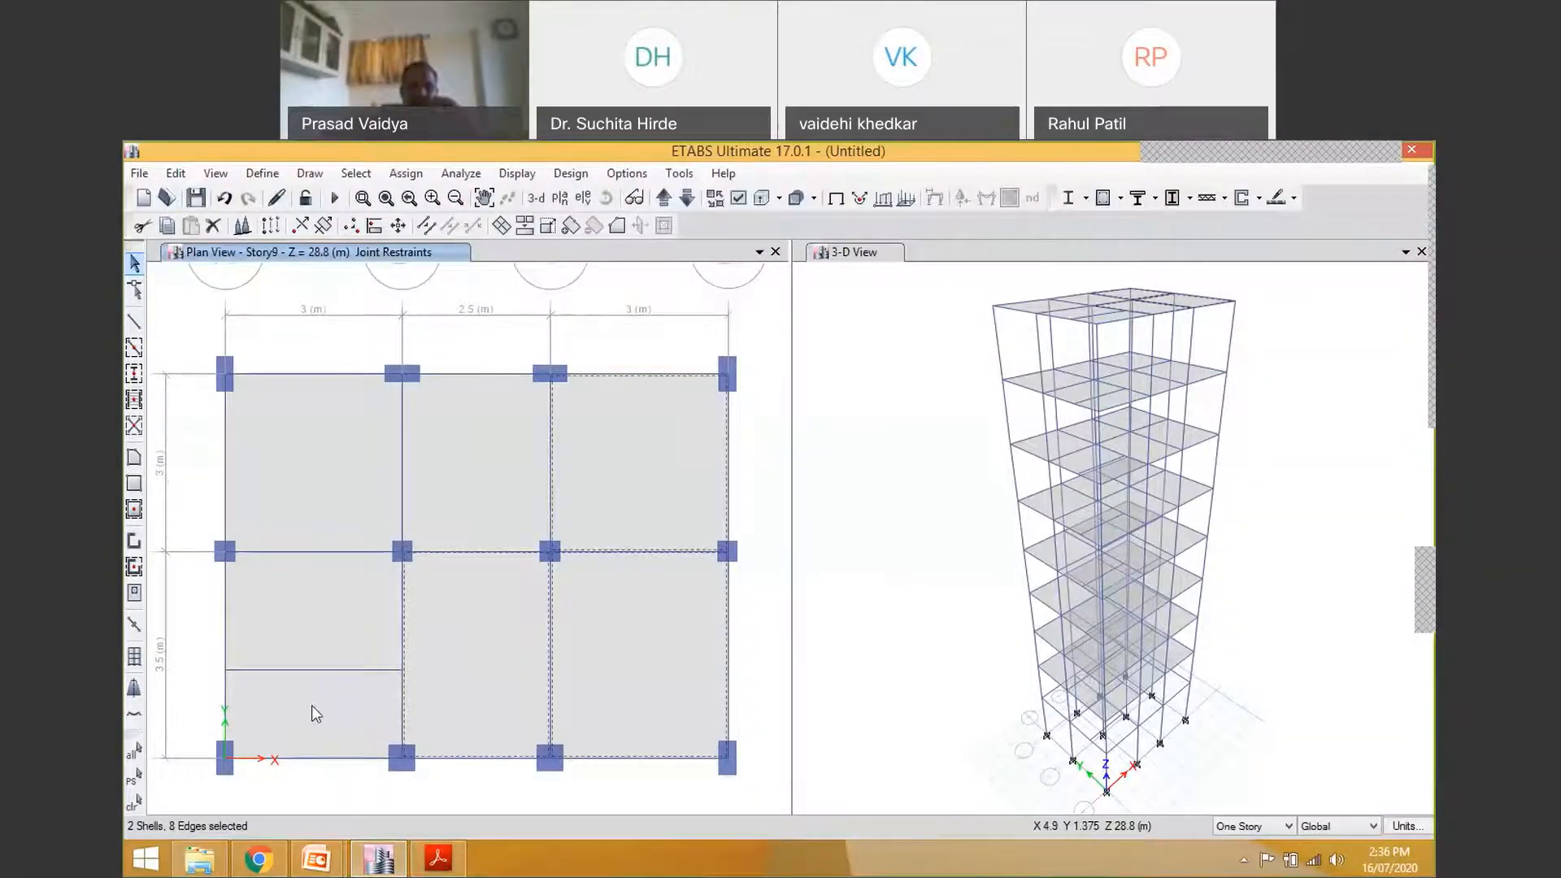
pyautogui.click(330, 634)
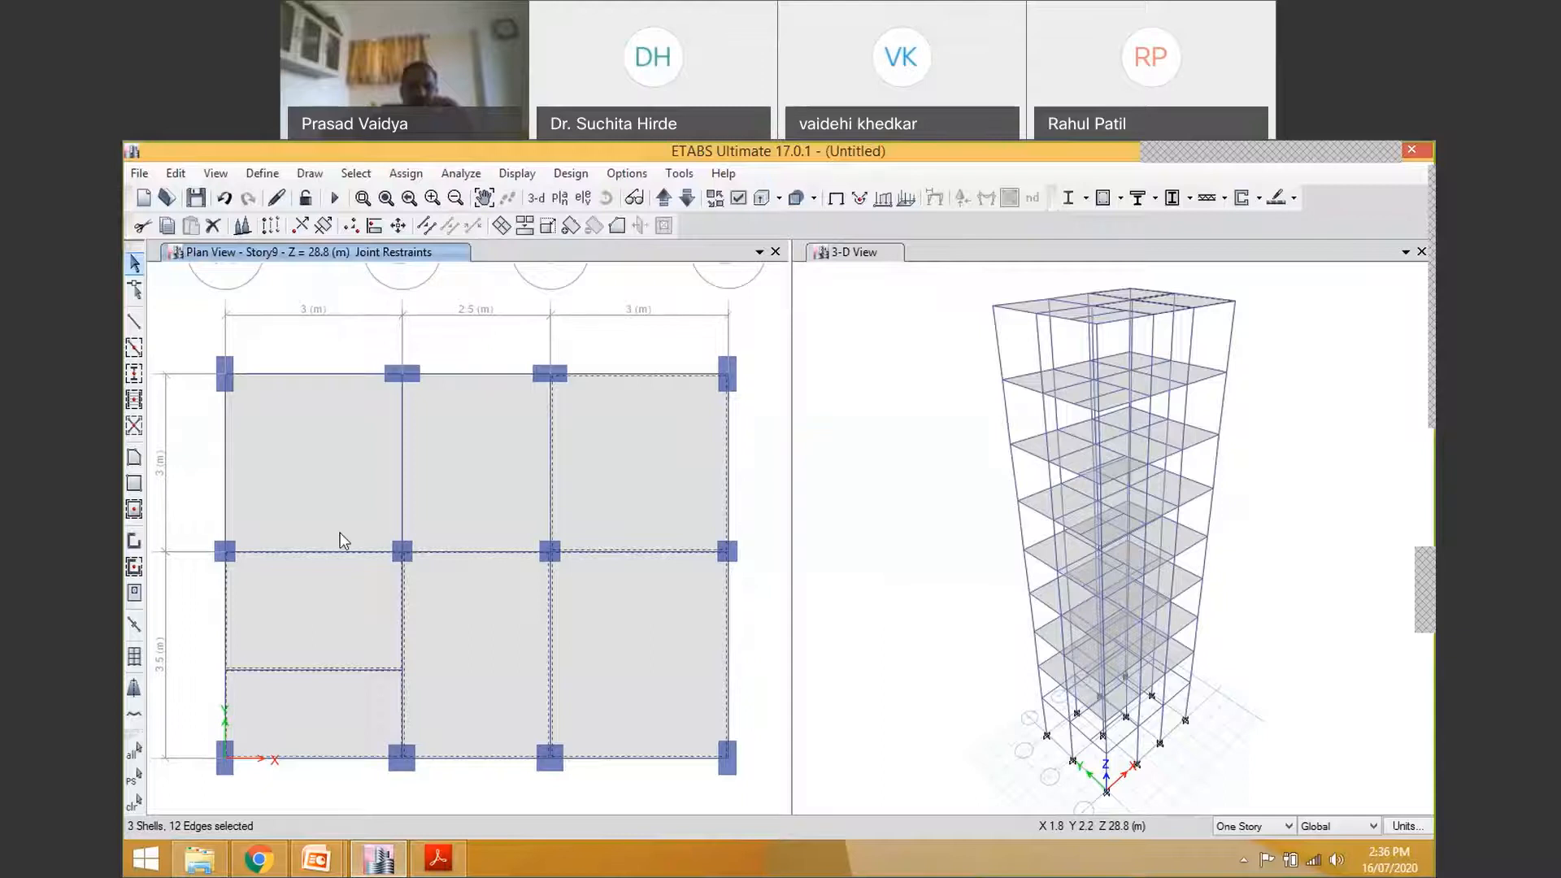
pyautogui.click(485, 461)
pyautogui.click(485, 634)
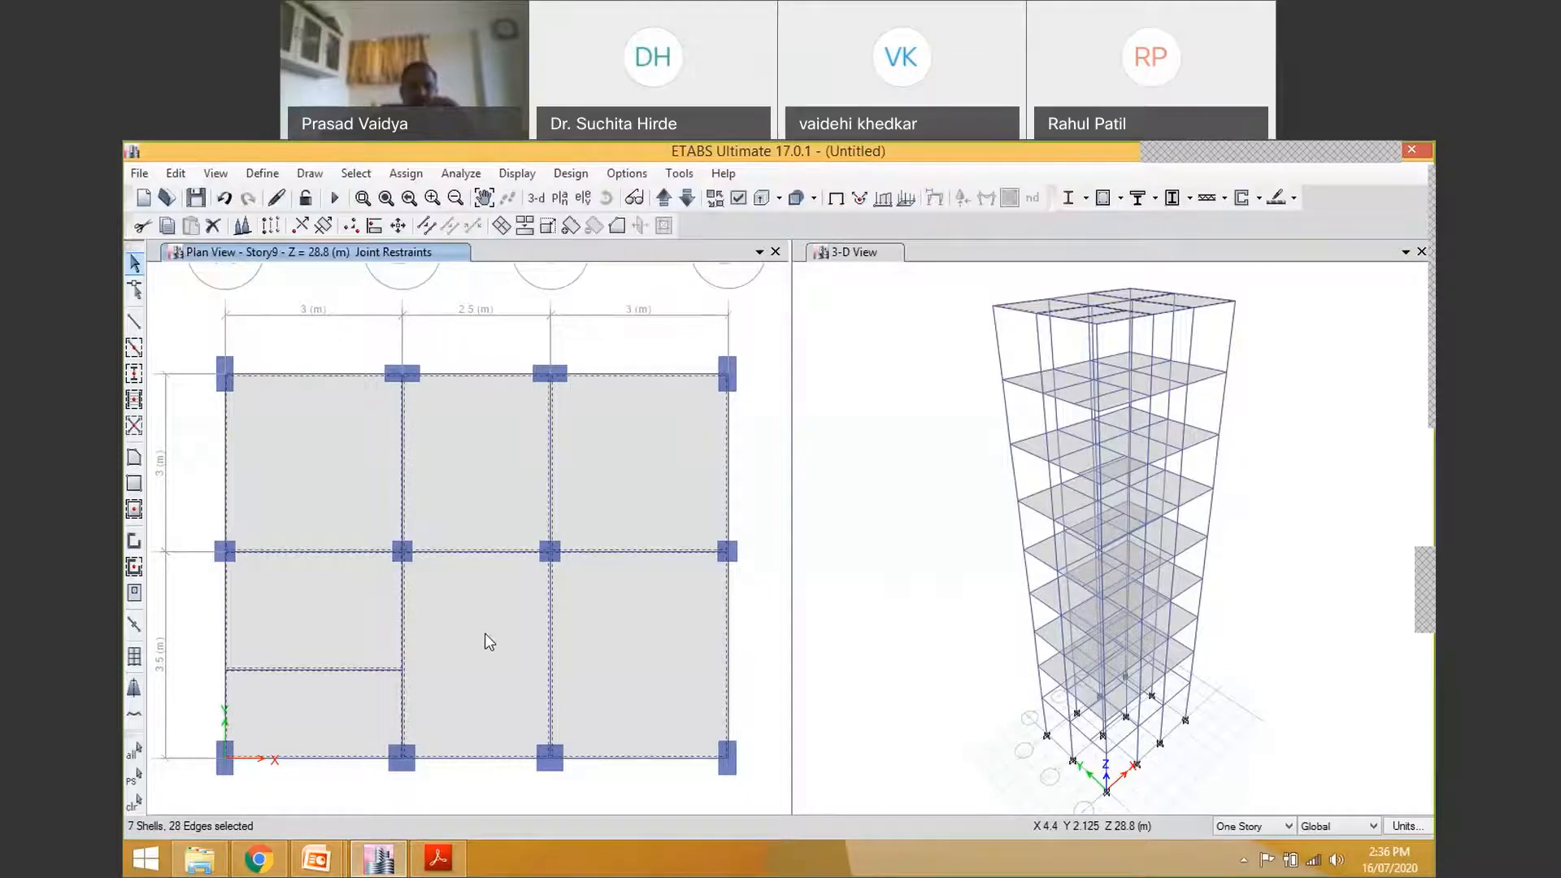
pyautogui.click(421, 175)
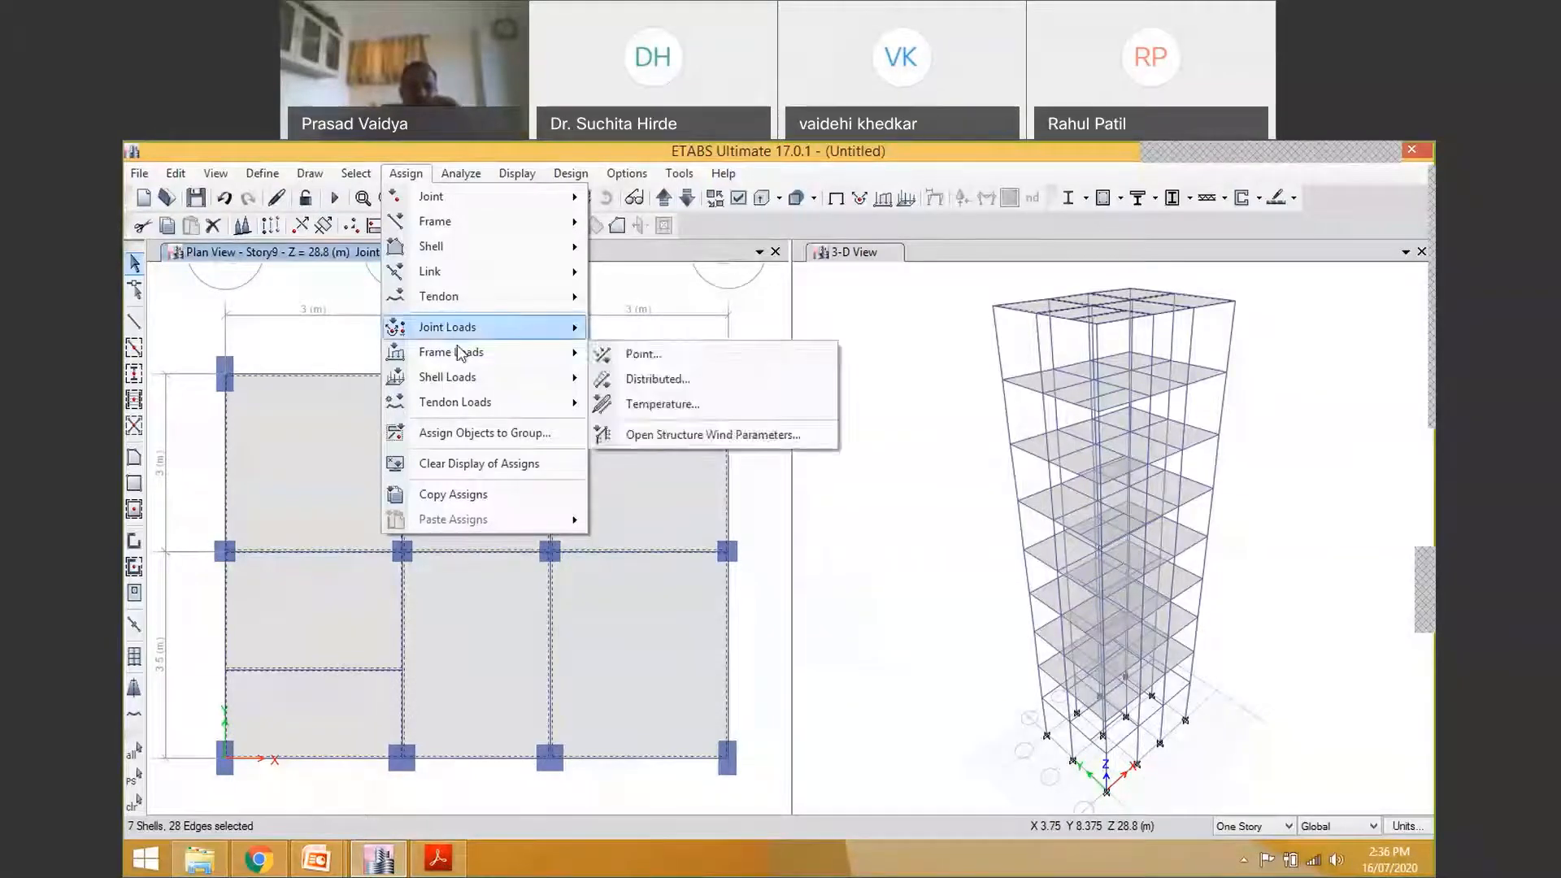
pyautogui.moveTo(456, 379)
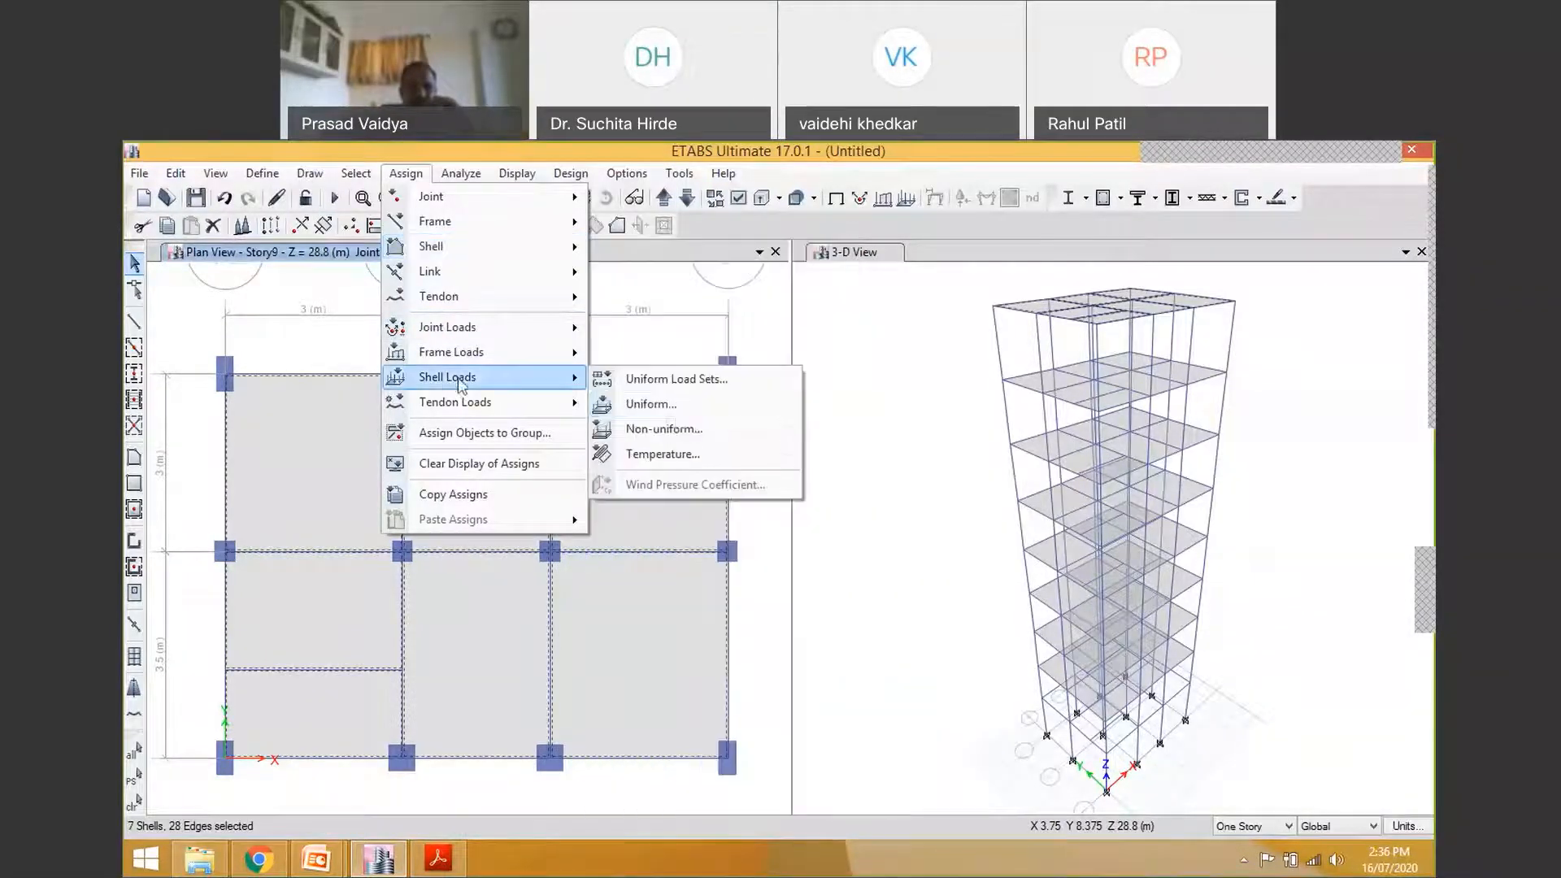
pyautogui.click(699, 404)
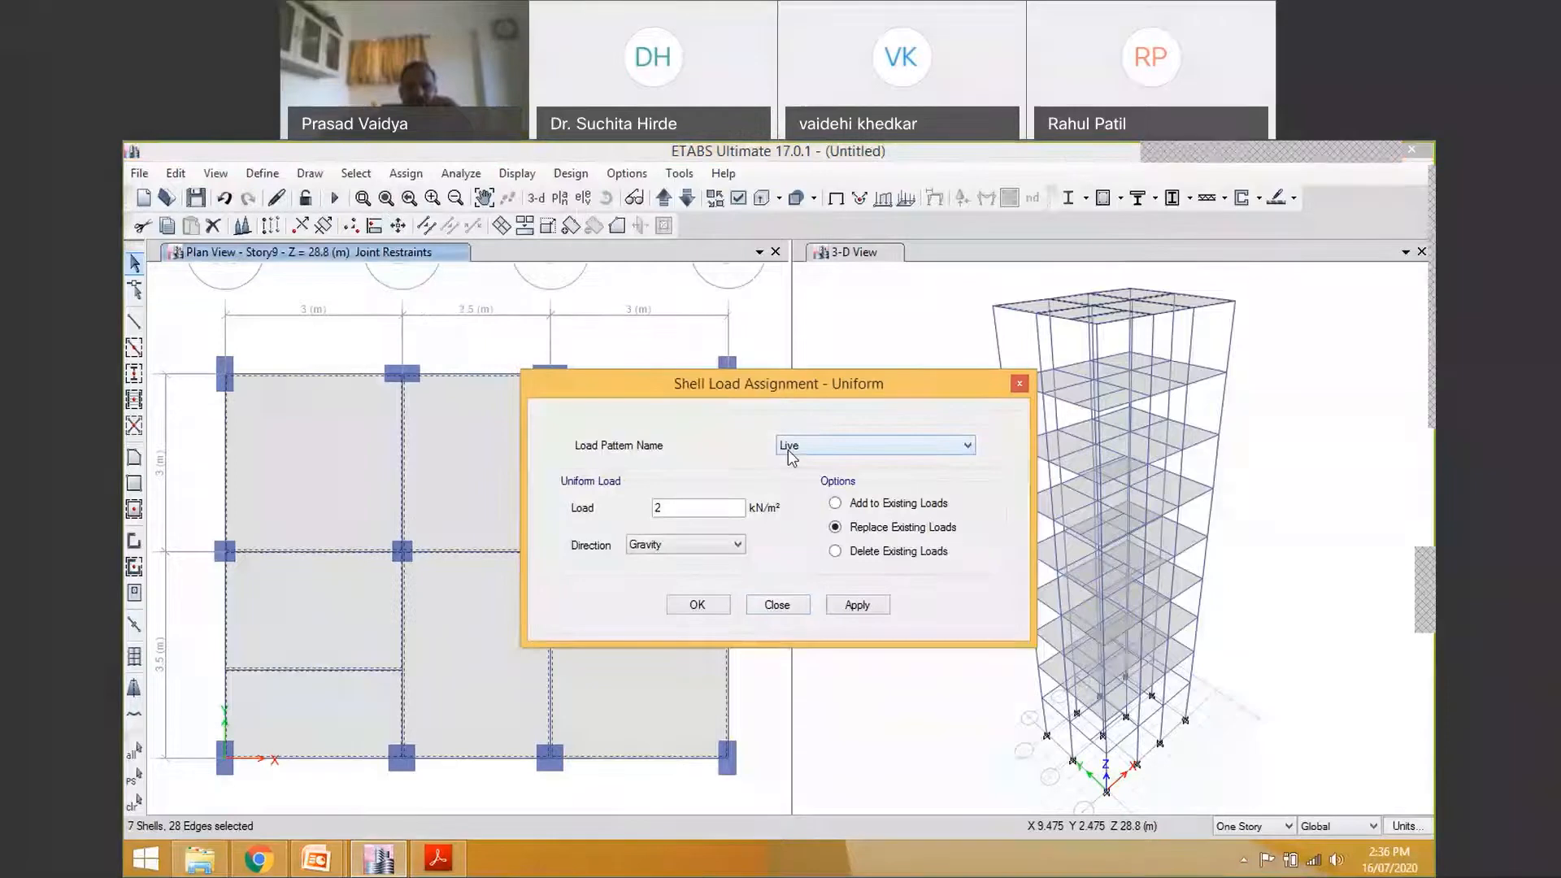
pyautogui.click(838, 553)
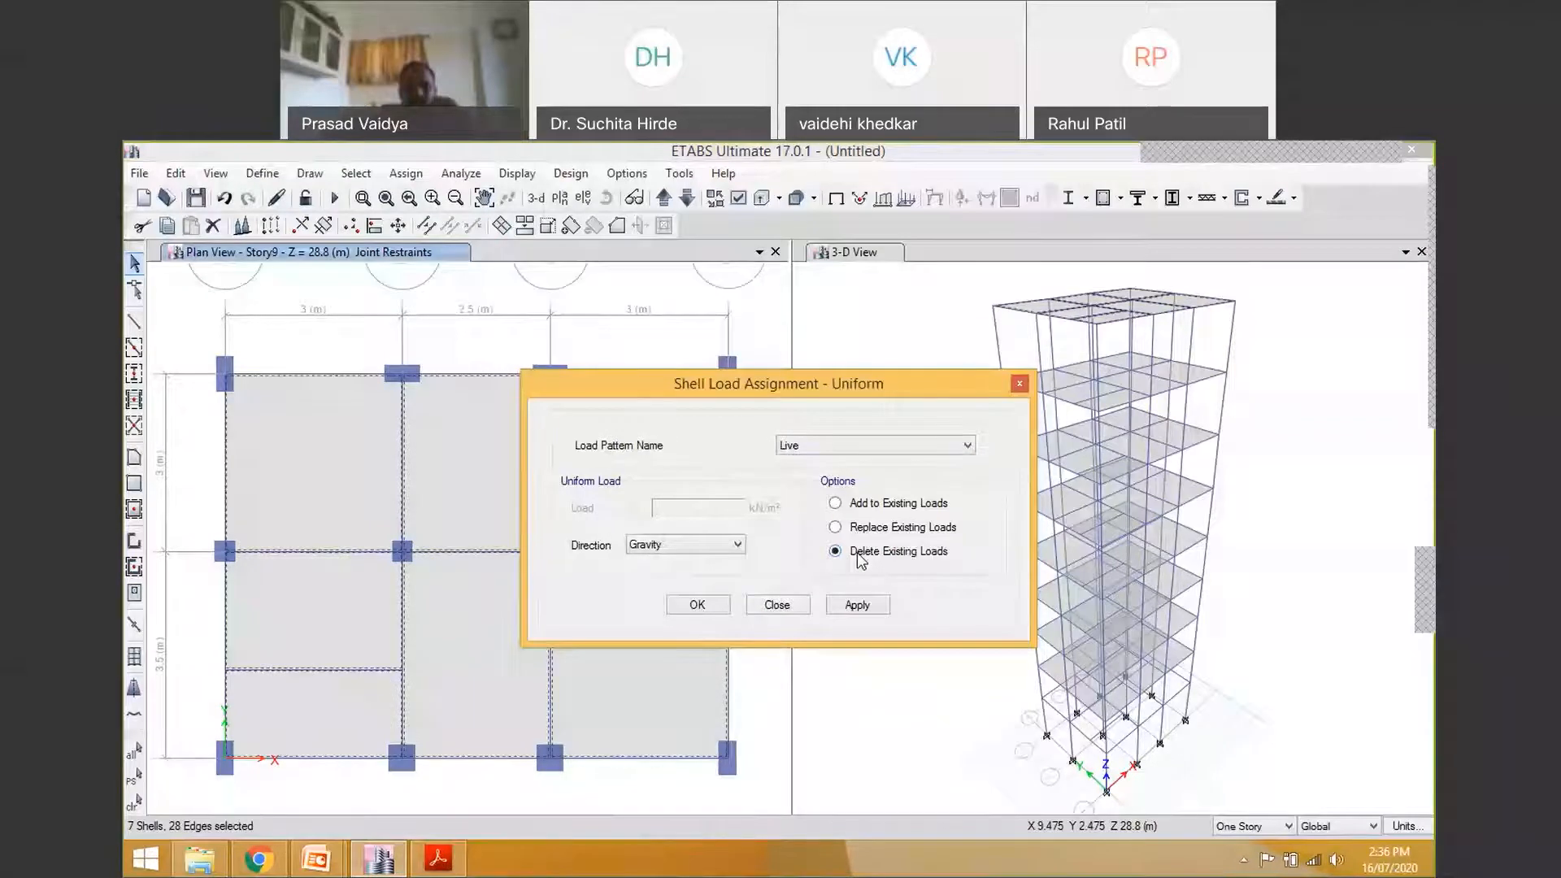
pyautogui.click(701, 606)
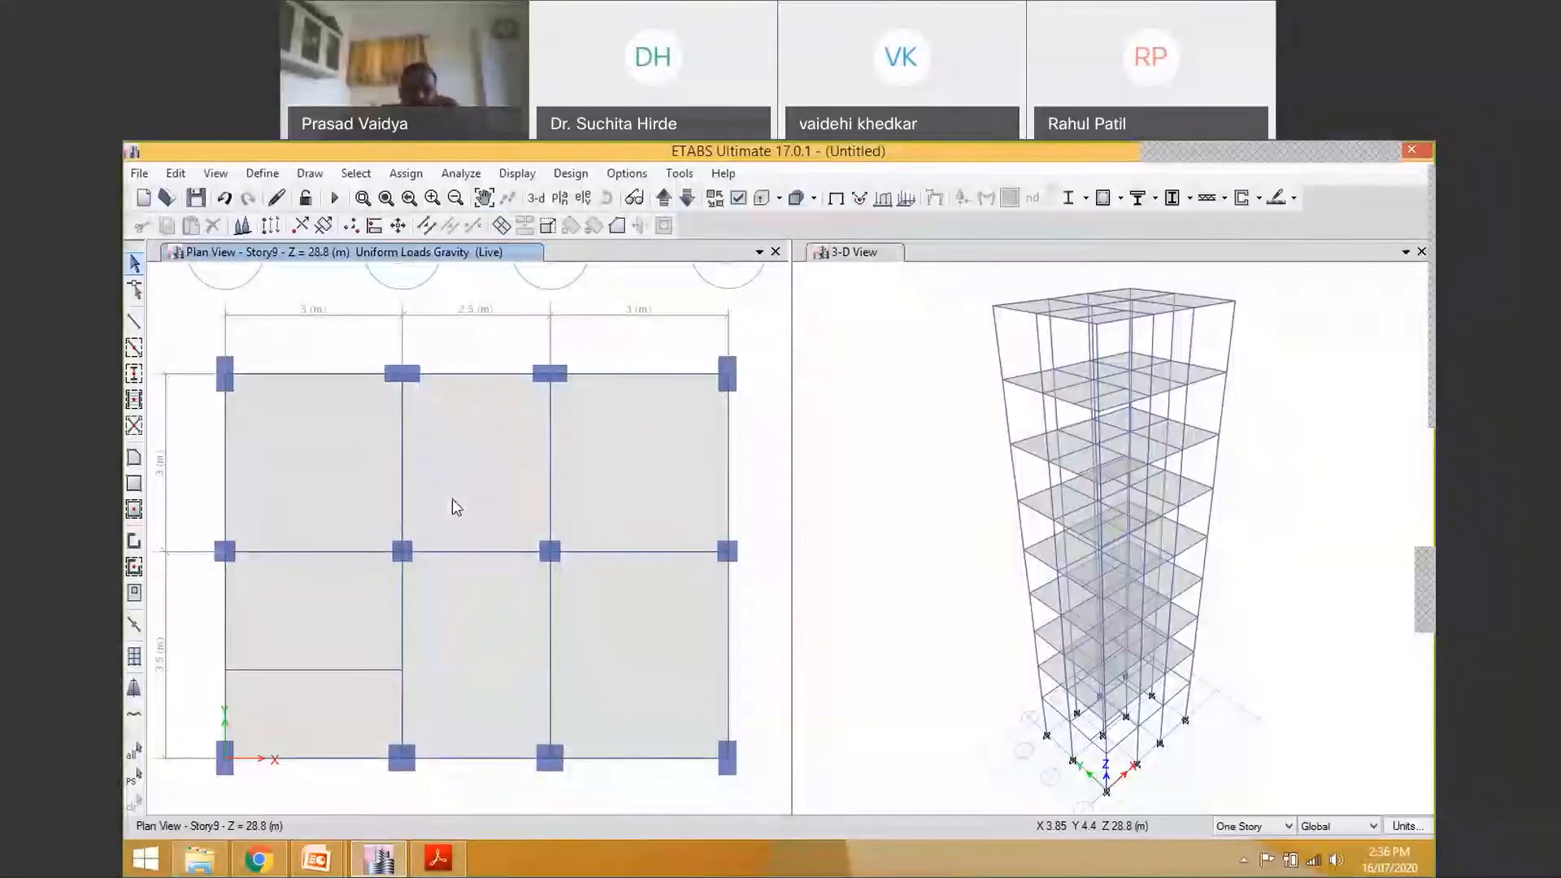
# Assign a uniform gravity load of 1.5 kN/m² in the RLL pattern to all the Story9 slab panels
pyautogui.click(345, 462)
pyautogui.click(499, 449)
pyautogui.click(624, 457)
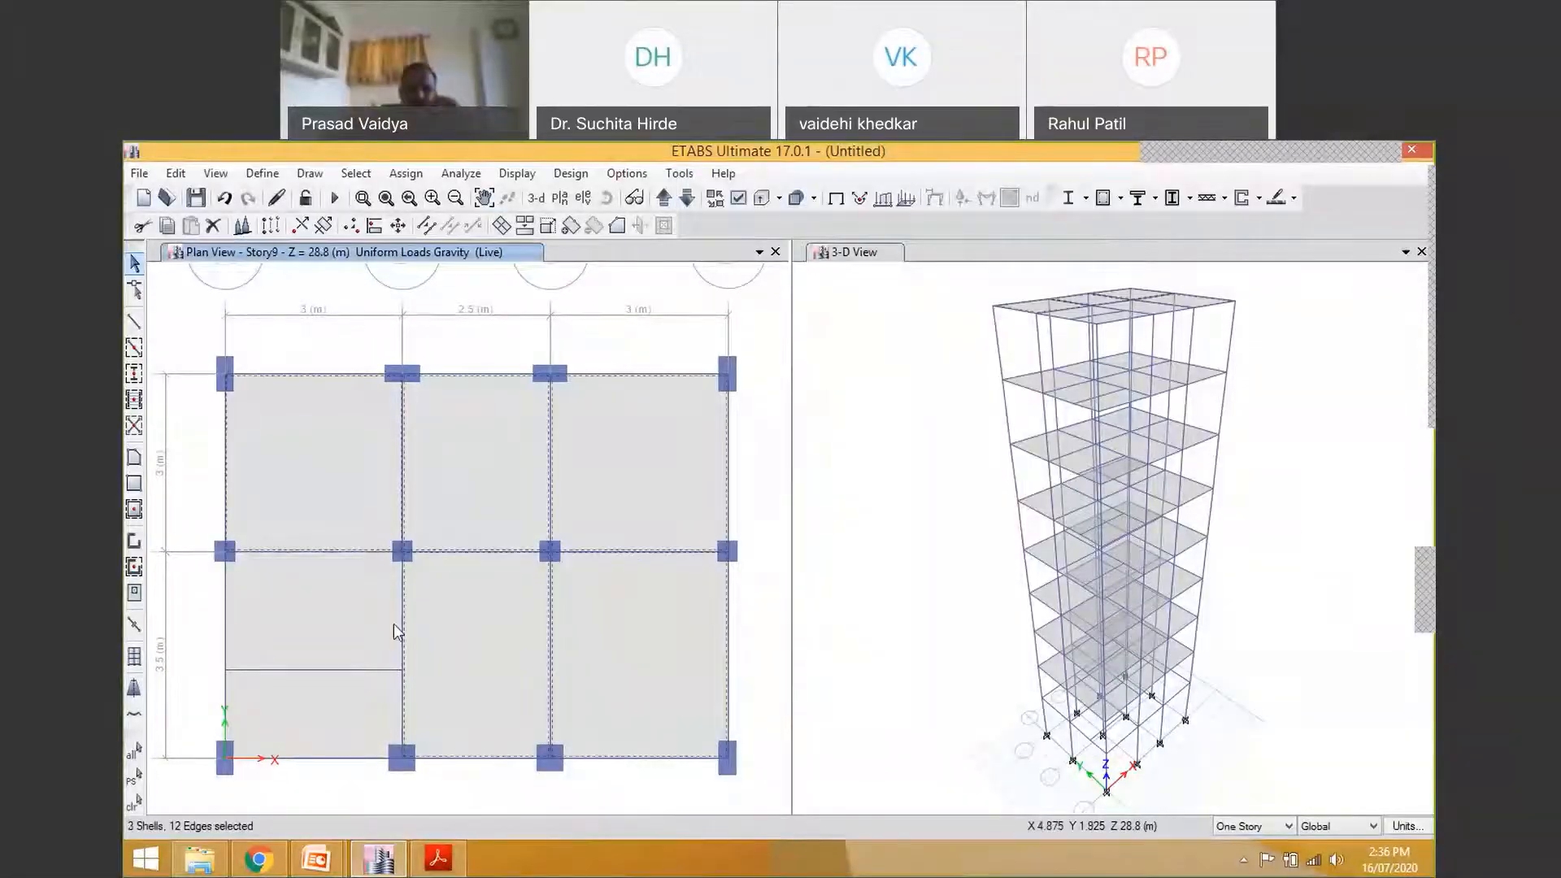
pyautogui.click(327, 703)
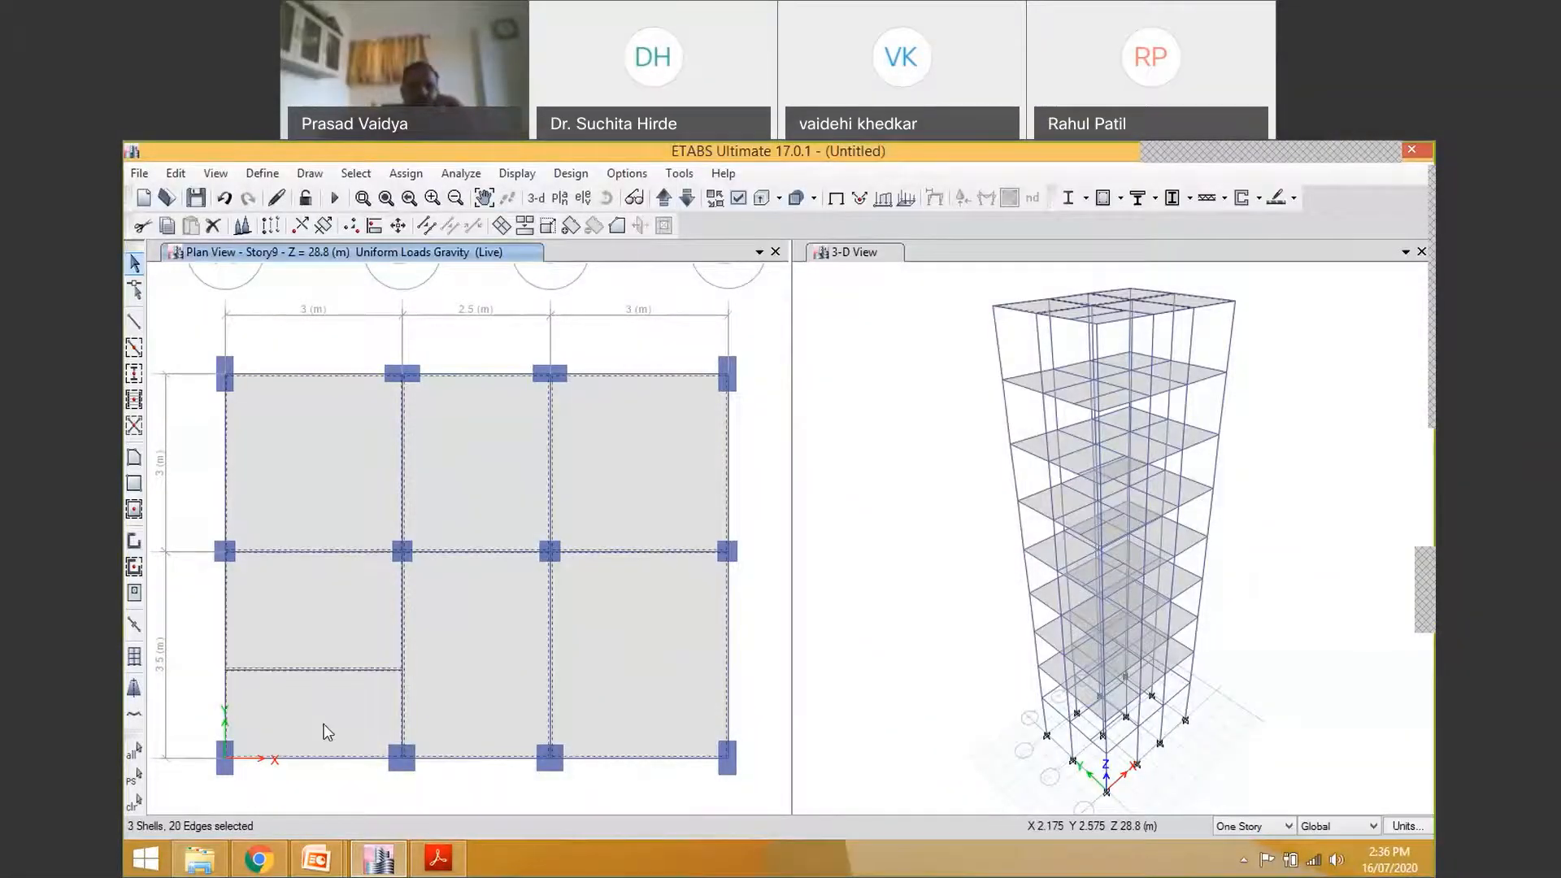
pyautogui.click(411, 175)
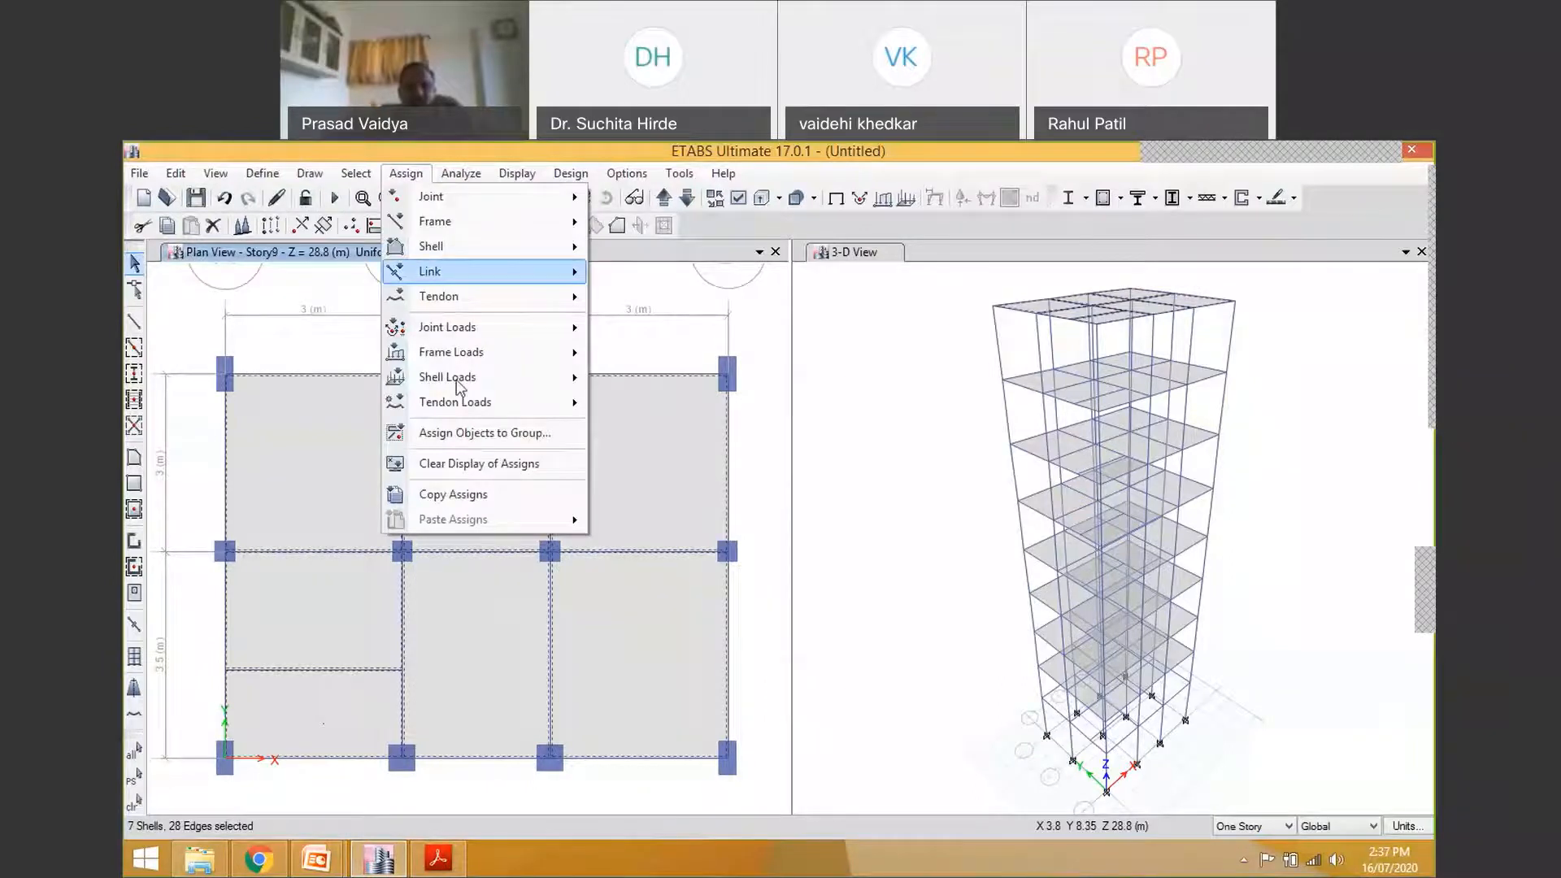
pyautogui.moveTo(457, 377)
pyautogui.click(672, 405)
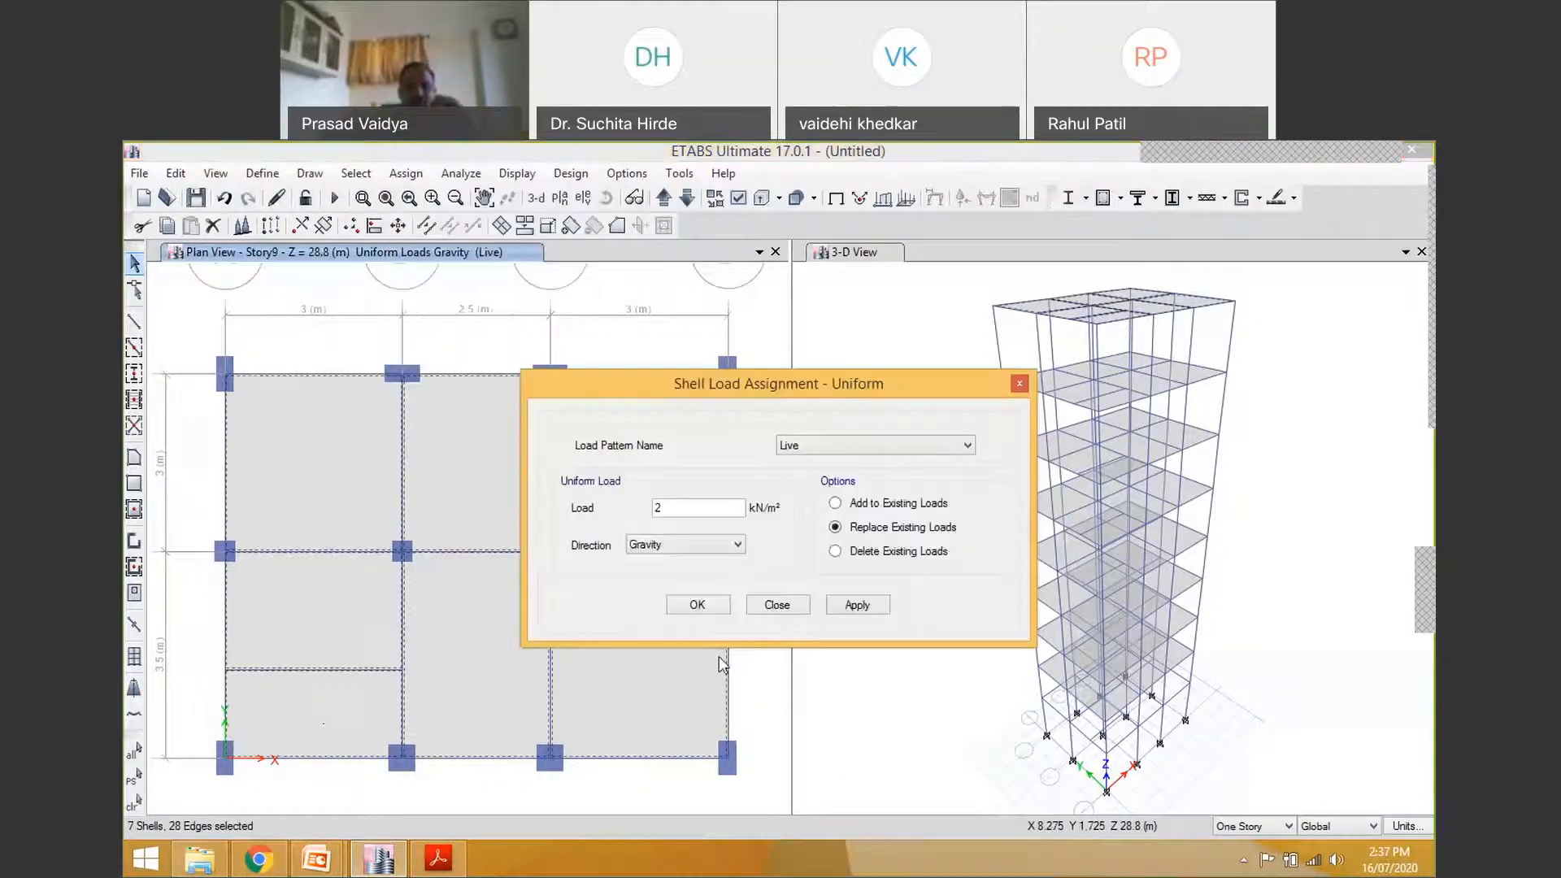
pyautogui.click(792, 448)
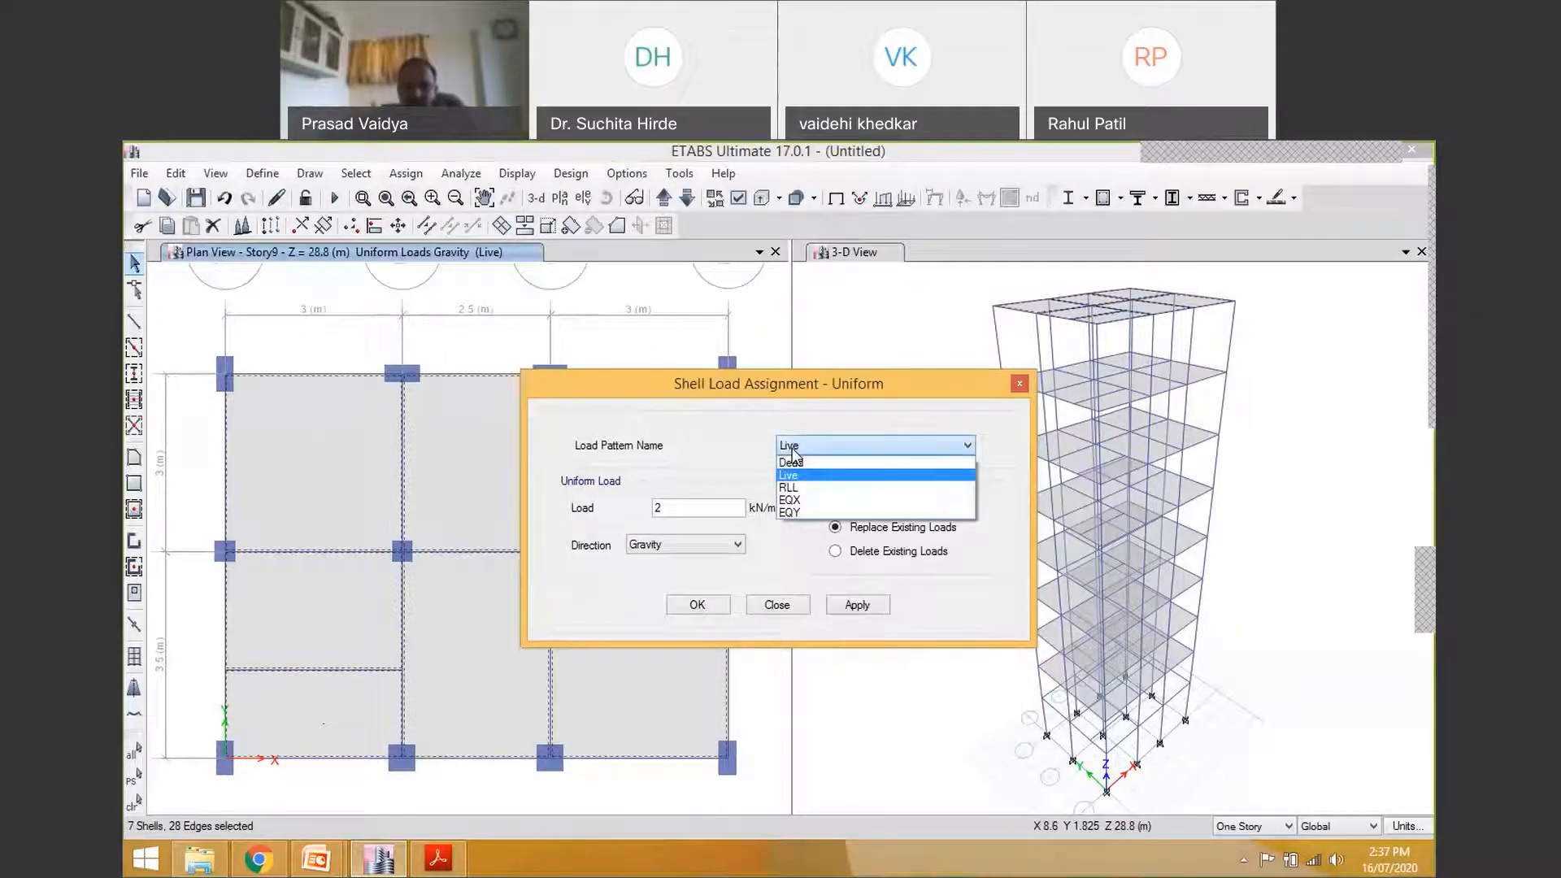
pyautogui.click(789, 488)
pyautogui.press('Tab')
pyautogui.write('1.5')
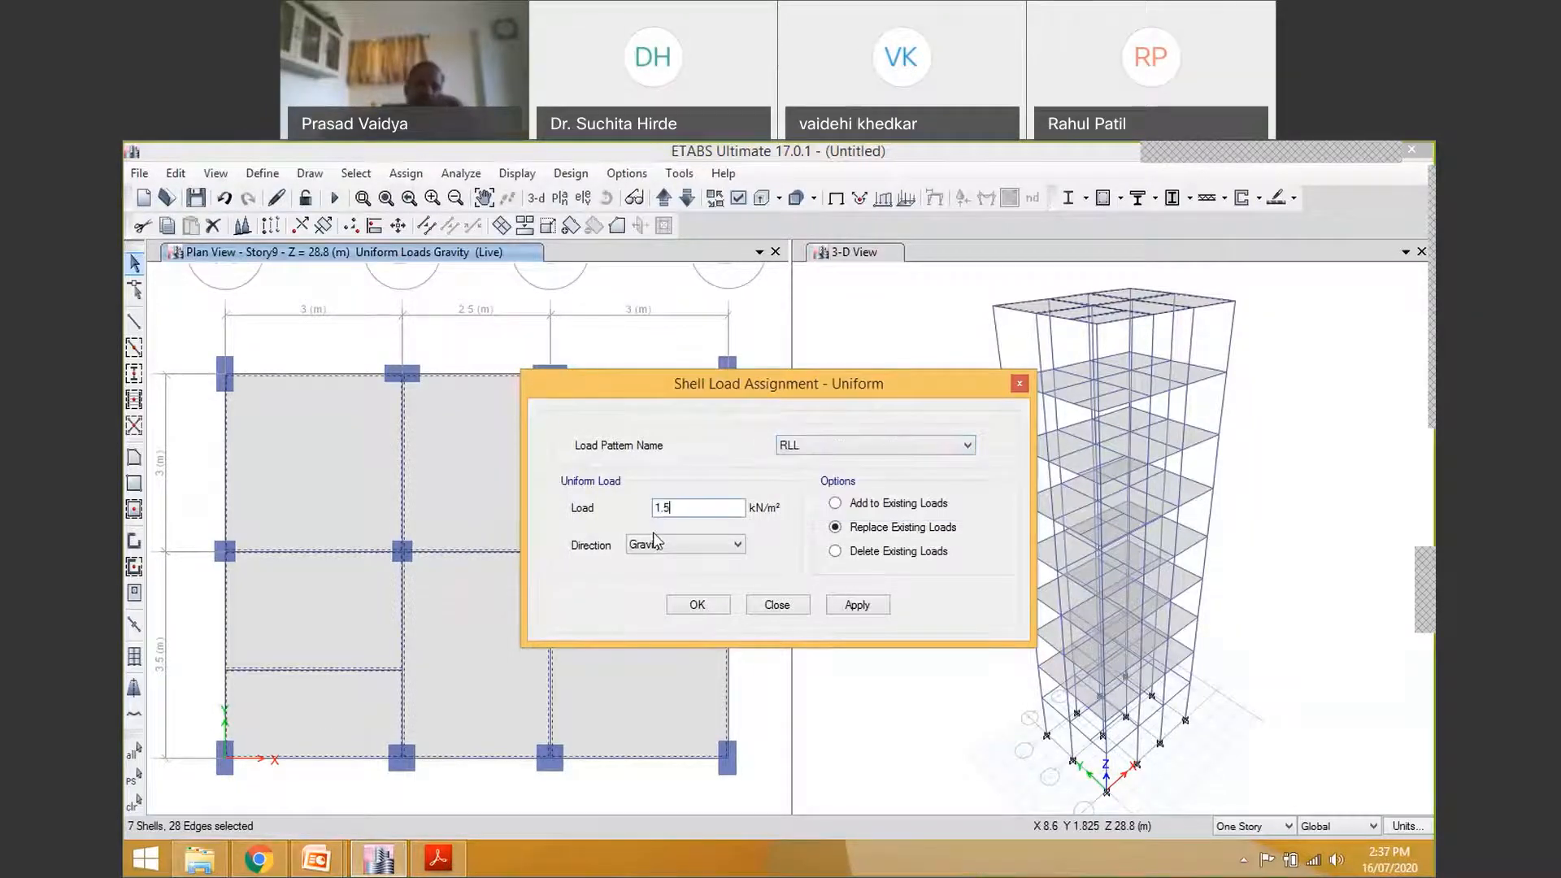
pyautogui.click(698, 605)
pyautogui.click(697, 605)
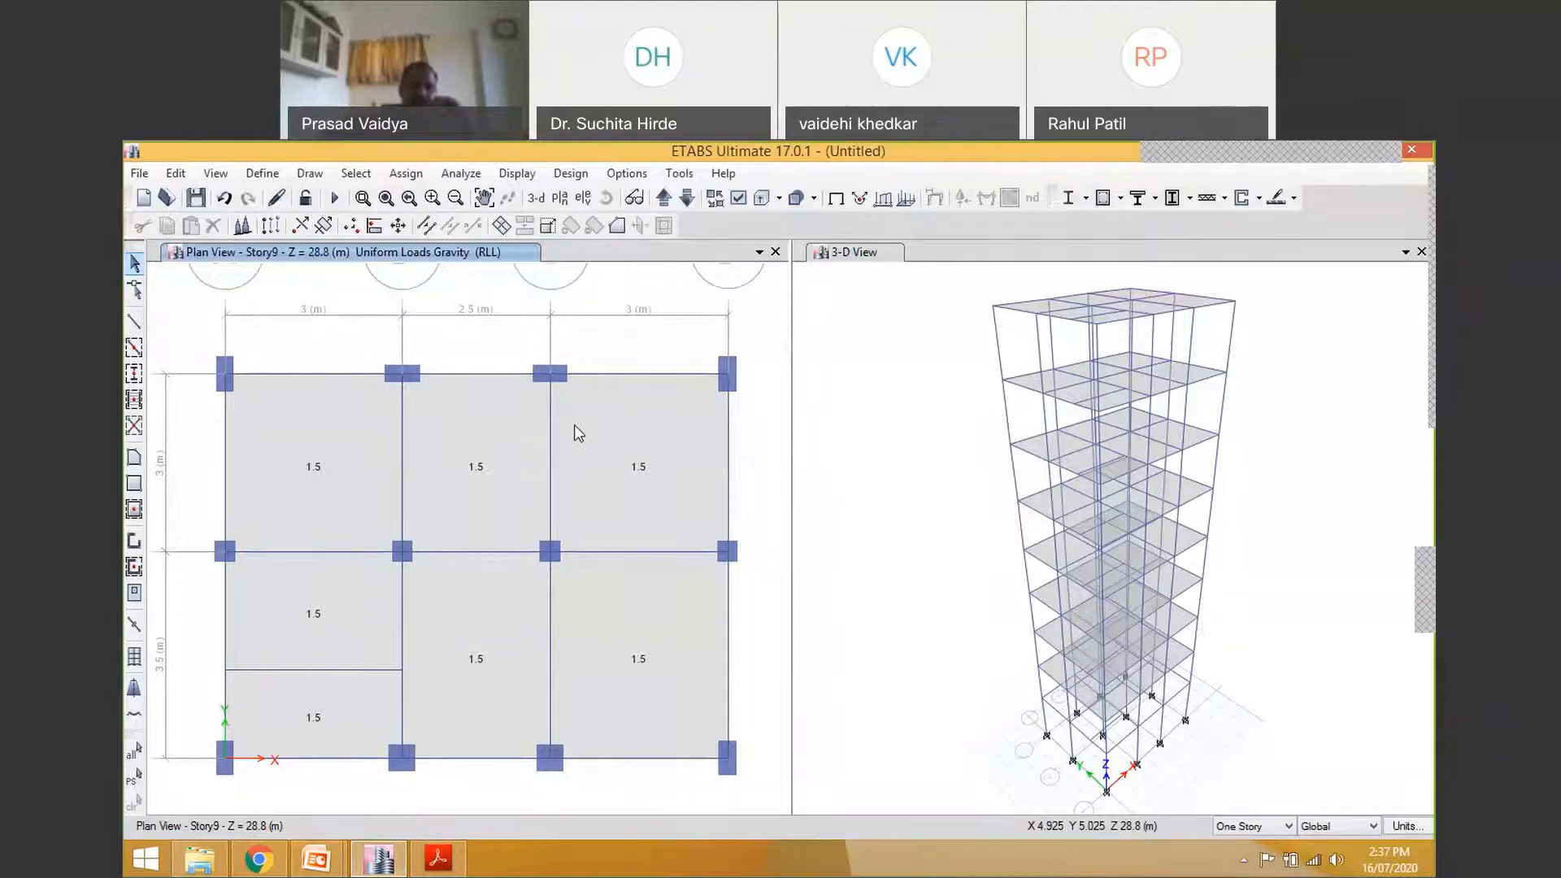
# Assign a uniform gravity load of 2.5 kN/m² in the Dead pattern to all the Story9 slab panels, replacing existing loads
pyautogui.click(313, 466)
pyautogui.click(488, 456)
pyautogui.click(626, 440)
pyautogui.click(651, 593)
pyautogui.click(480, 606)
pyautogui.click(325, 619)
pyautogui.click(406, 174)
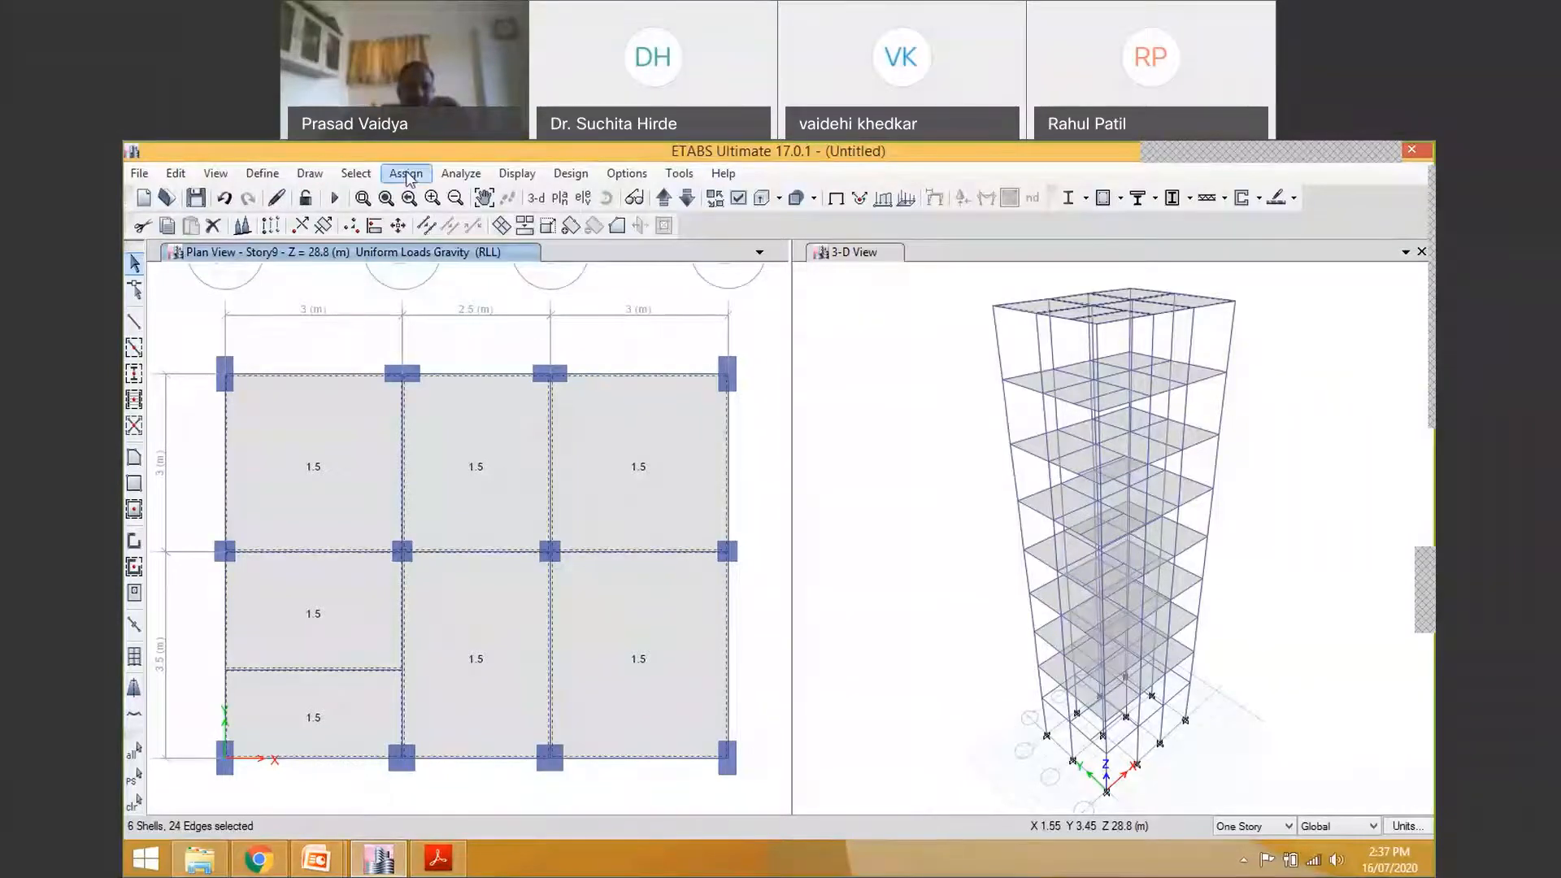
pyautogui.moveTo(447, 377)
pyautogui.click(660, 404)
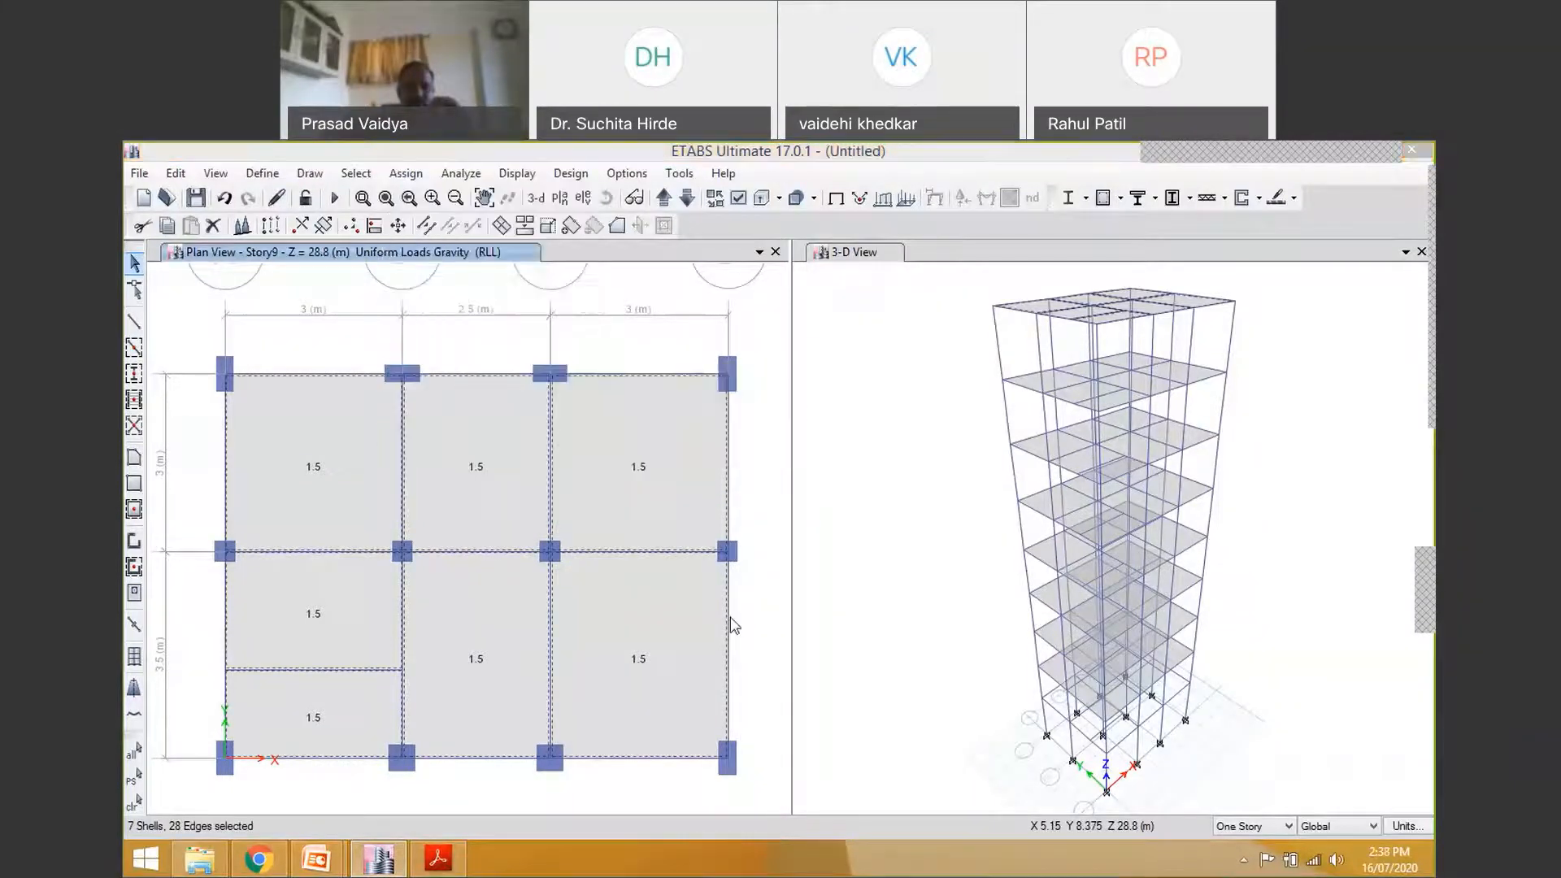
pyautogui.click(805, 447)
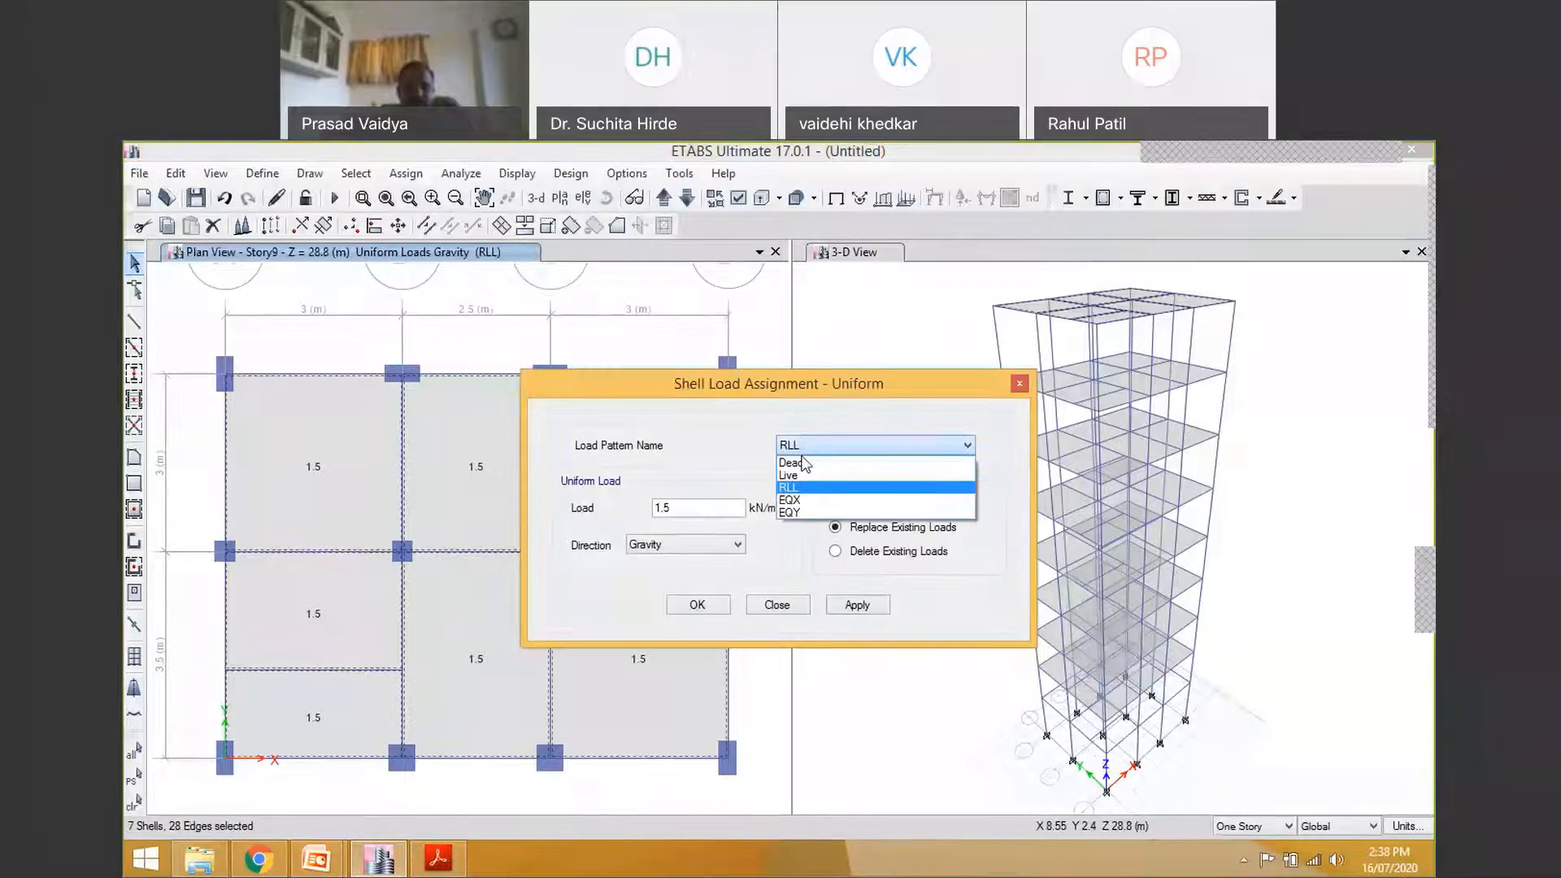
pyautogui.click(800, 461)
pyautogui.press('BackSpace')
pyautogui.press('BackSpace')
pyautogui.press('BackSpace')
pyautogui.write('2.5')
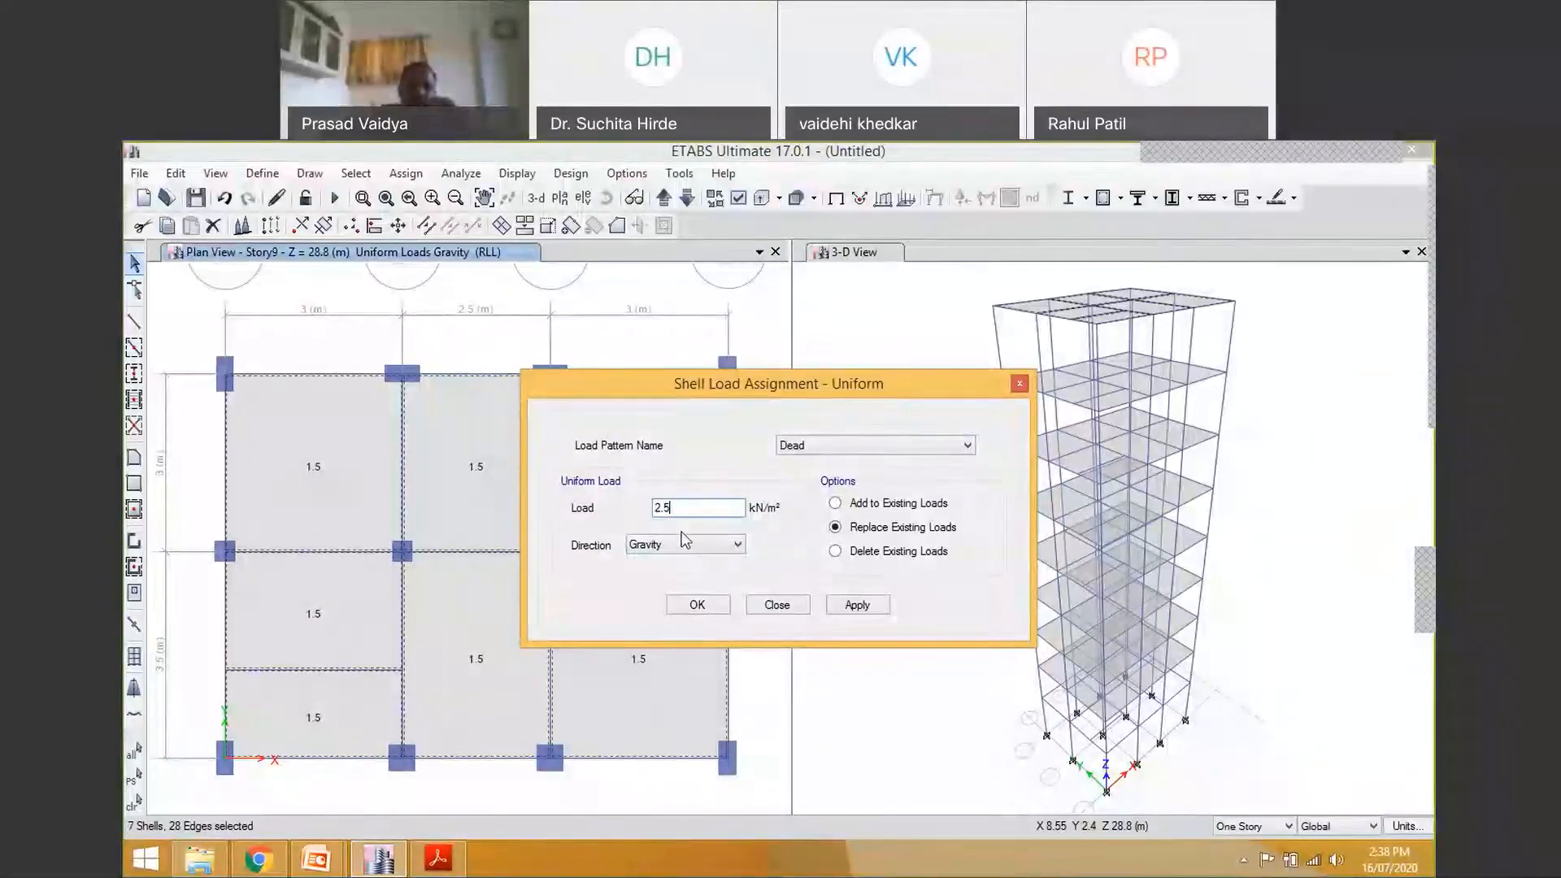
pyautogui.click(695, 605)
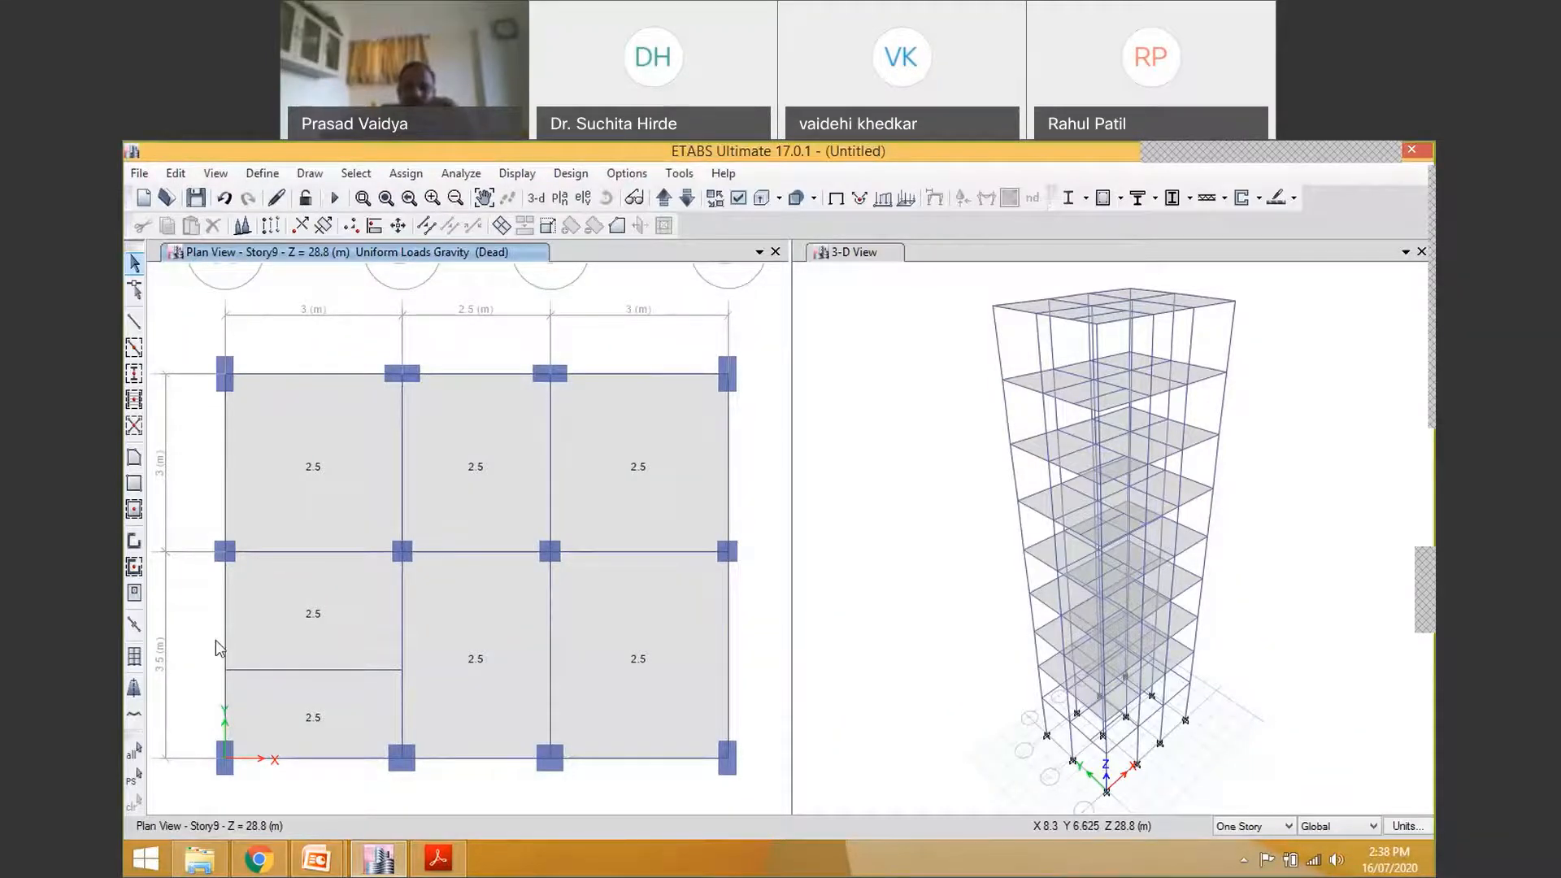
# Assign a distributed Dead gravity load of 4.5 kN/m to the perimeter beams of Story9, replacing existing loads
pyautogui.click(297, 375)
pyautogui.click(462, 375)
pyautogui.click(604, 374)
pyautogui.click(728, 467)
pyautogui.click(730, 627)
pyautogui.click(667, 763)
pyautogui.click(665, 760)
pyautogui.click(495, 758)
pyautogui.click(342, 759)
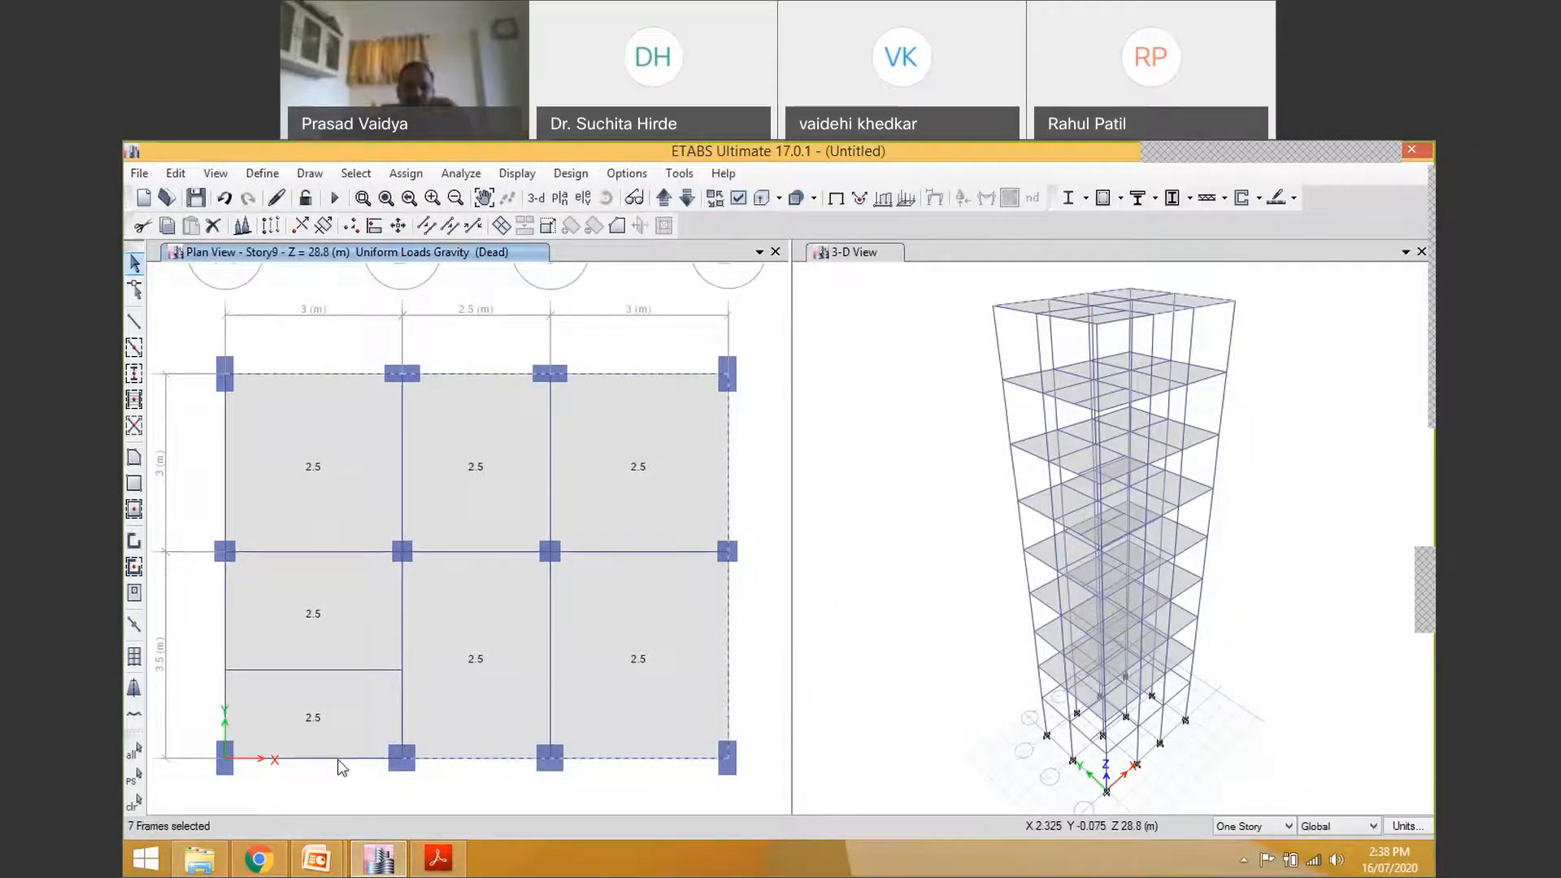
pyautogui.click(226, 714)
pyautogui.click(227, 472)
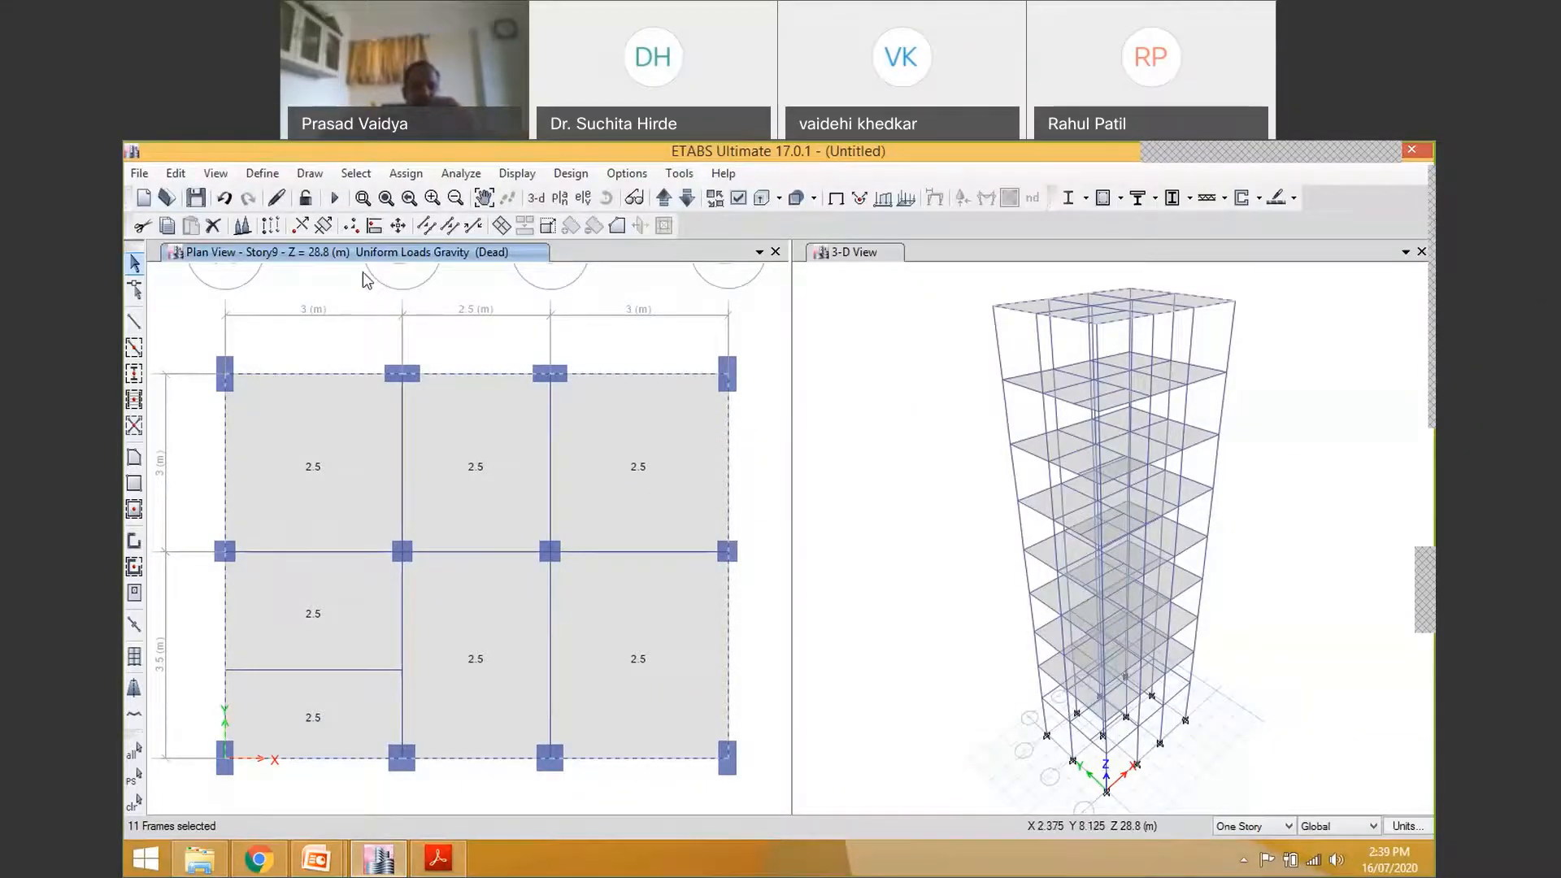
pyautogui.click(411, 175)
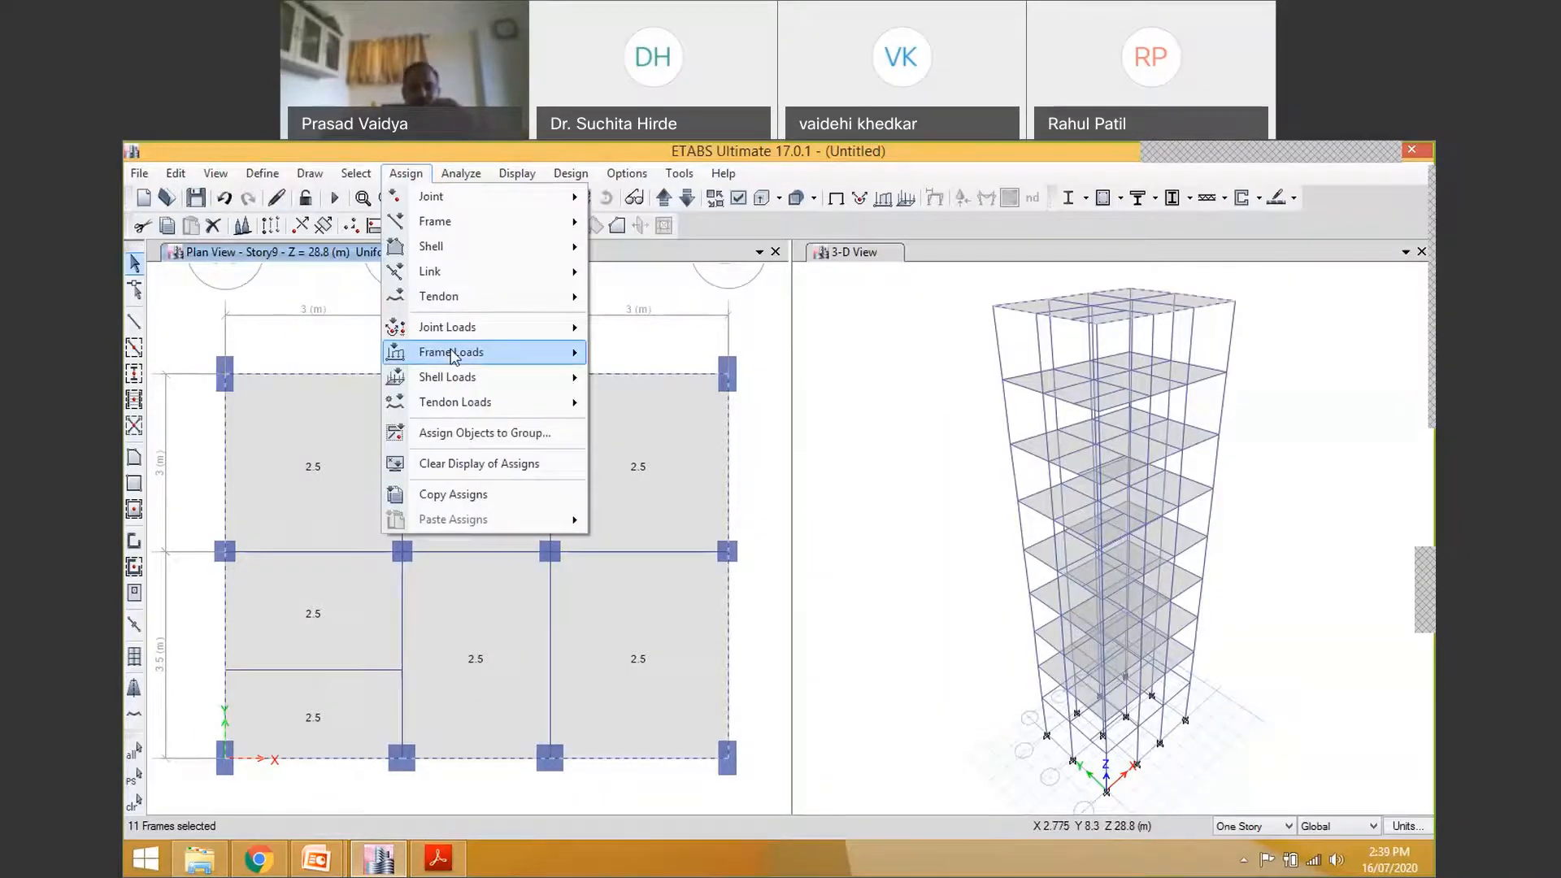
pyautogui.moveTo(453, 354)
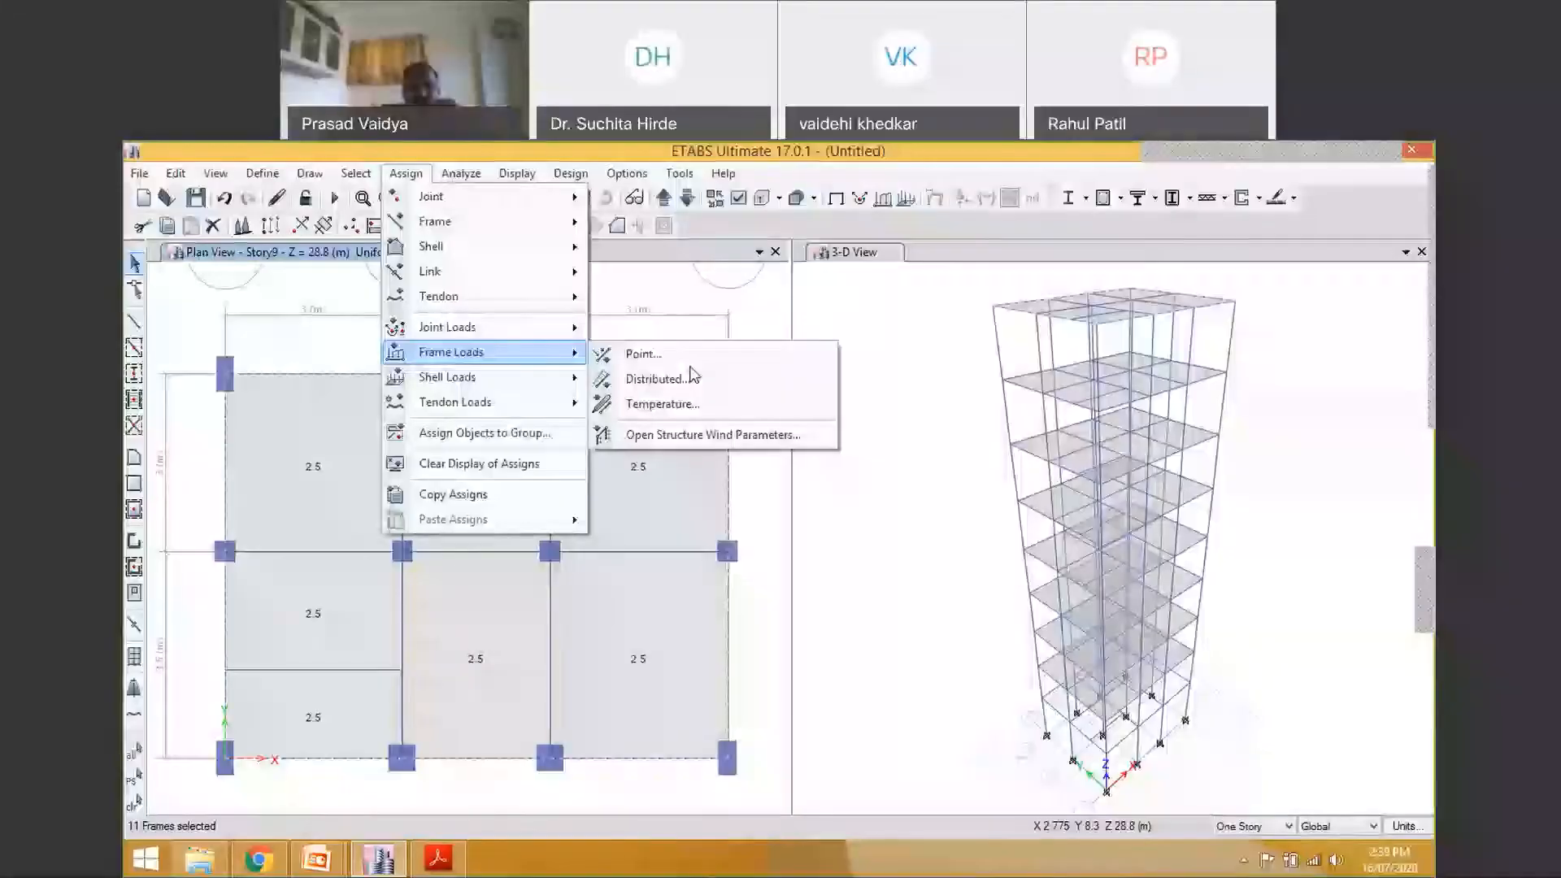
pyautogui.click(690, 371)
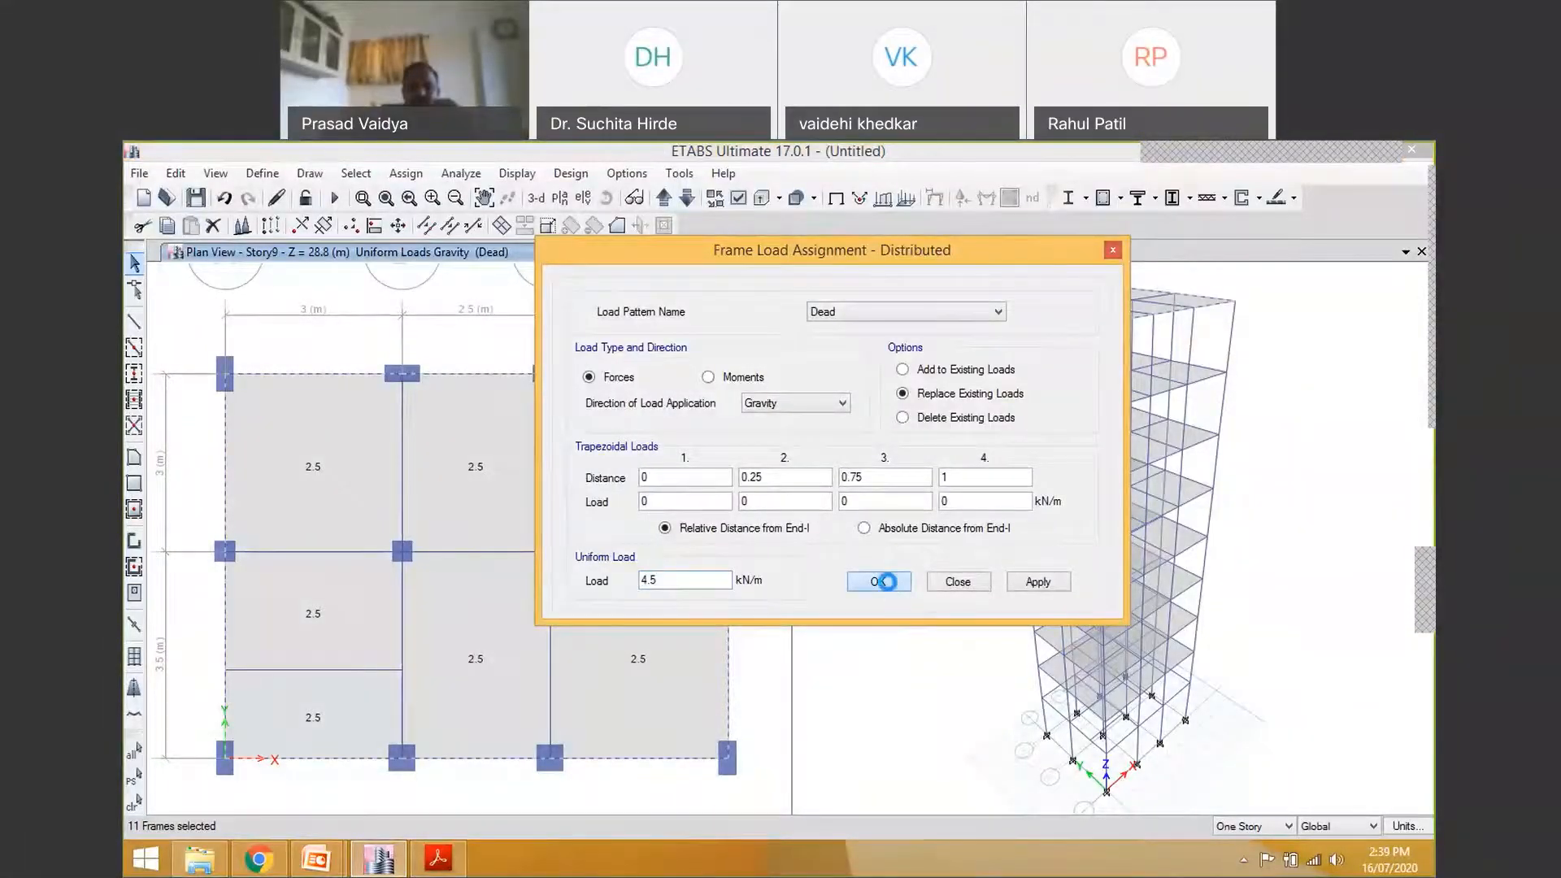
pyautogui.click(885, 582)
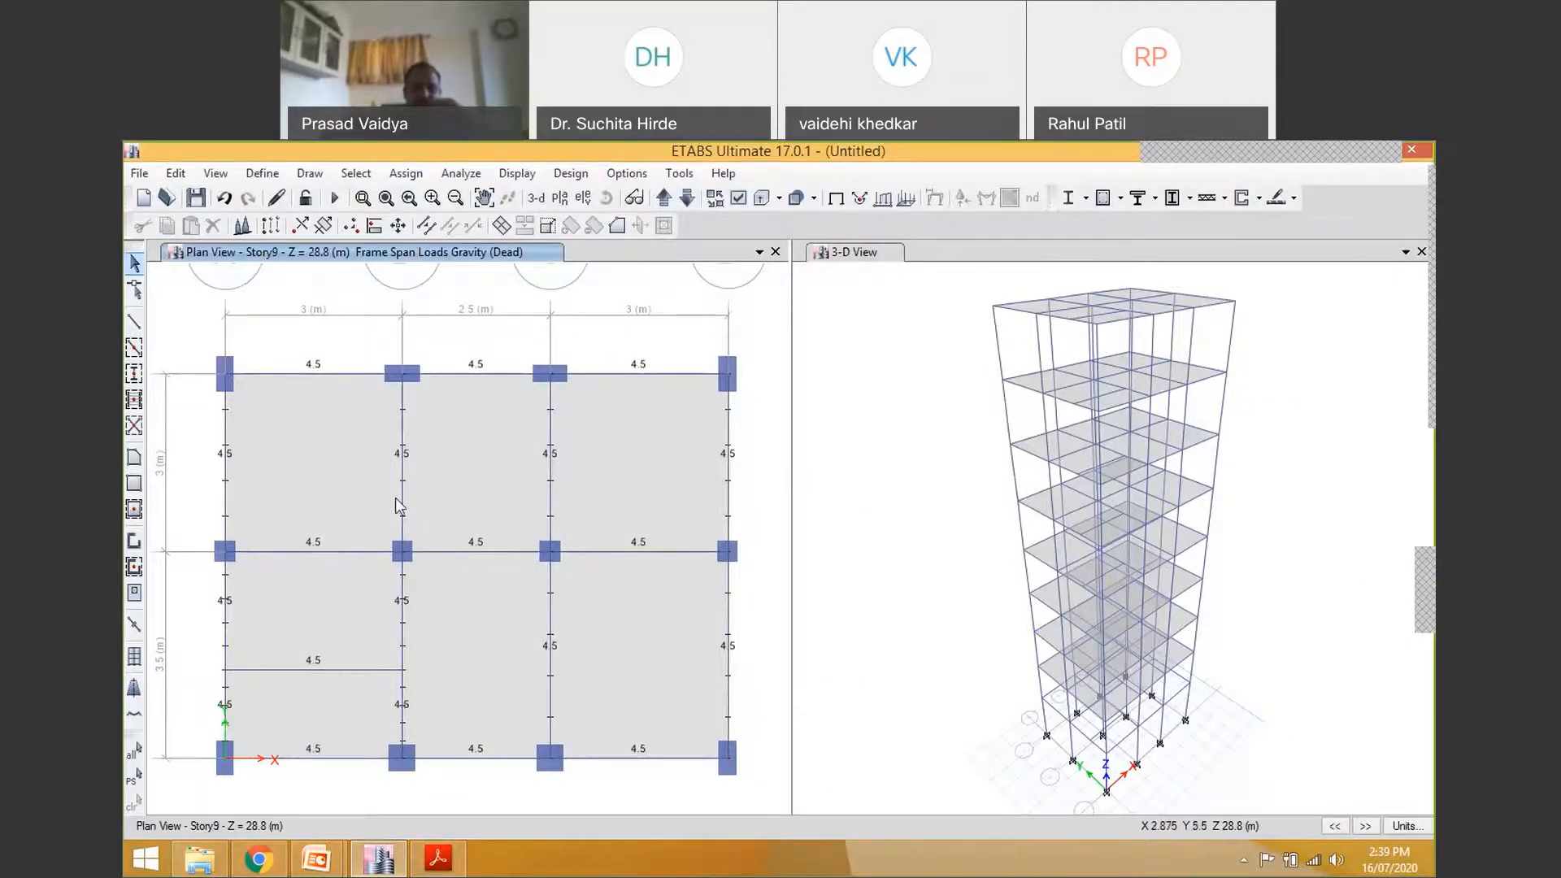
# Select the nine interior beams on Story9 and delete their existing distributed loads for the Dead pattern
pyautogui.click(405, 418)
pyautogui.click(551, 489)
pyautogui.click(610, 550)
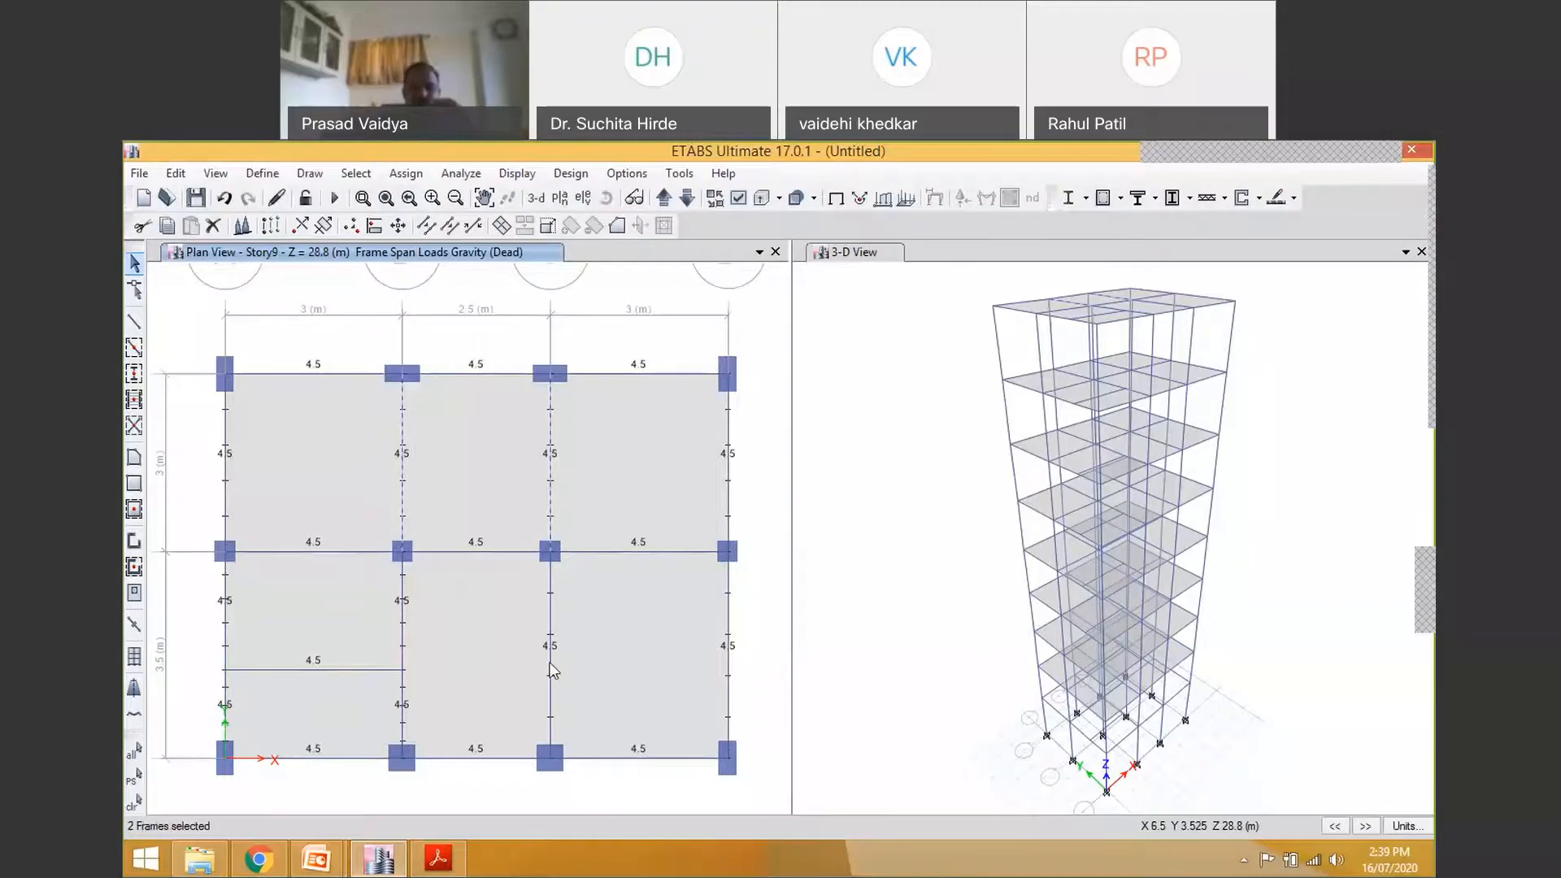
pyautogui.click(490, 553)
pyautogui.click(447, 552)
pyautogui.click(403, 610)
pyautogui.click(370, 671)
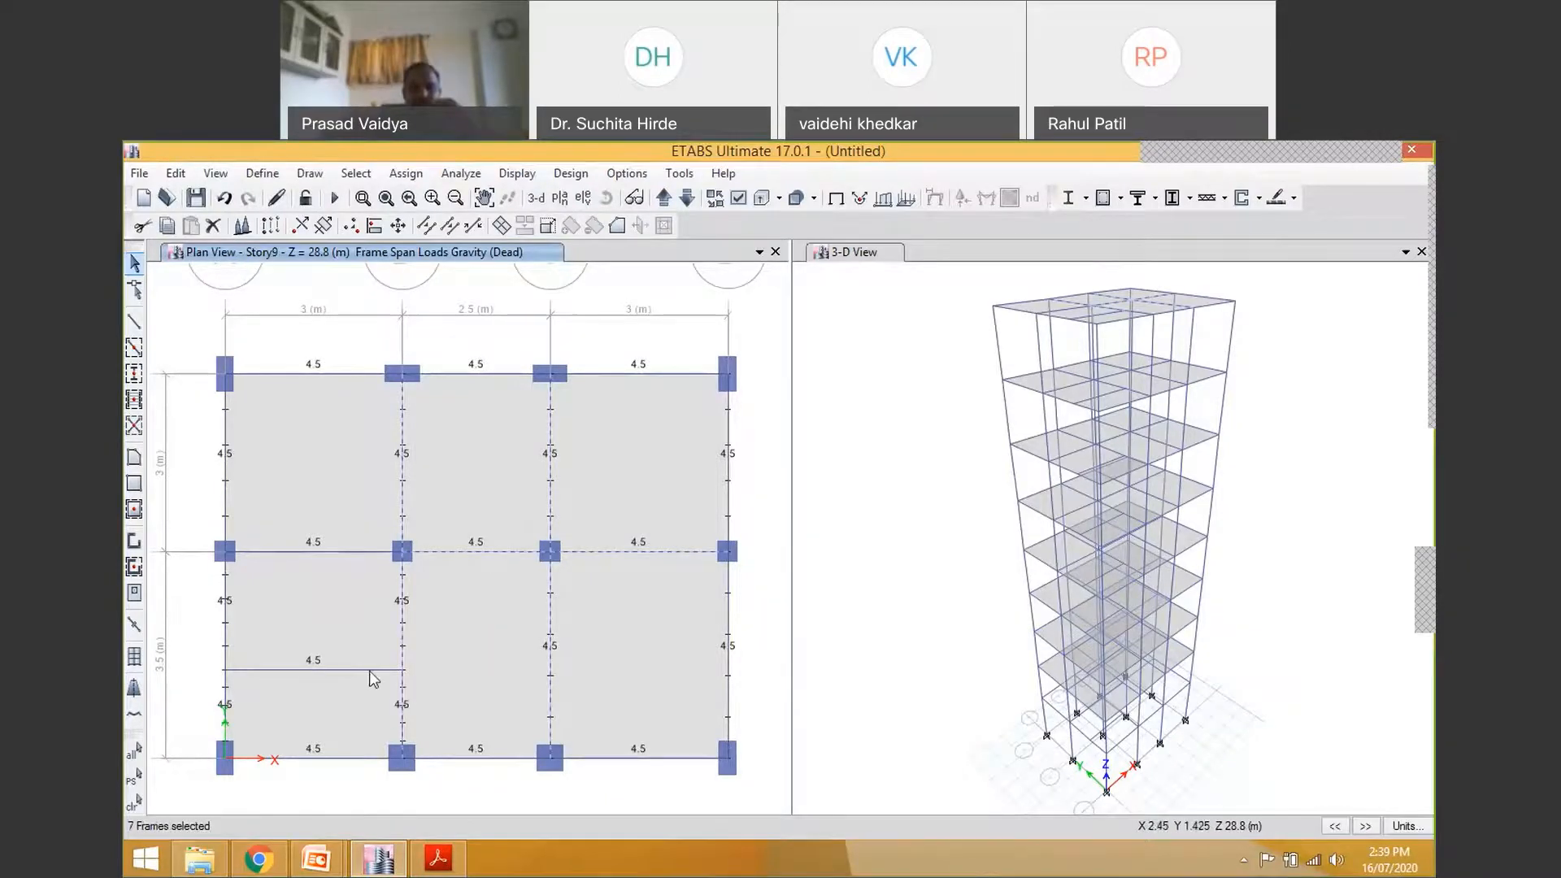
pyautogui.click(325, 551)
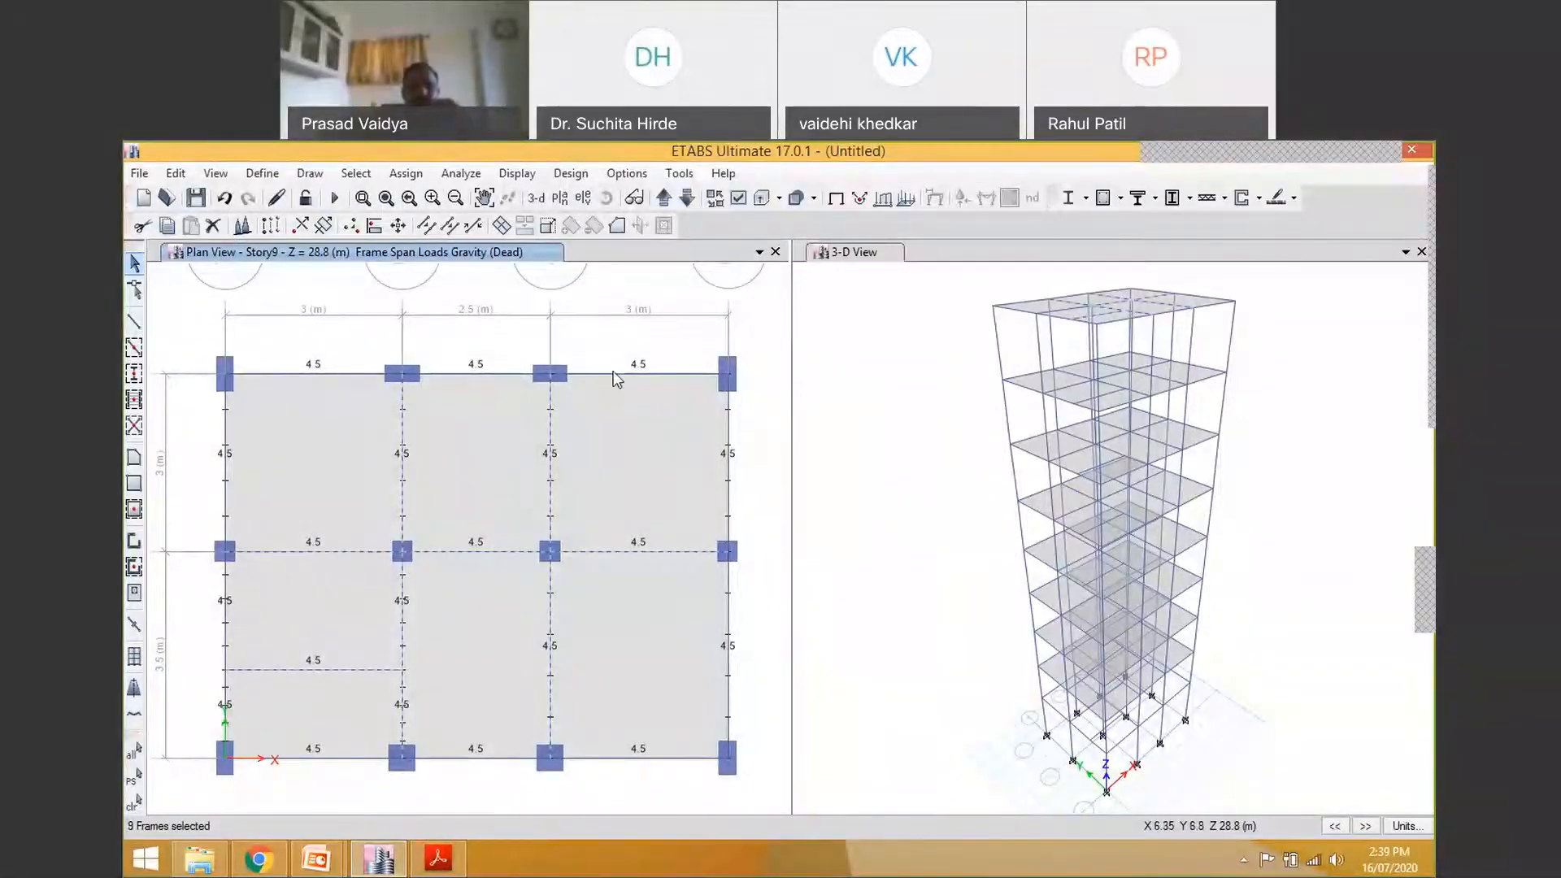
pyautogui.click(407, 174)
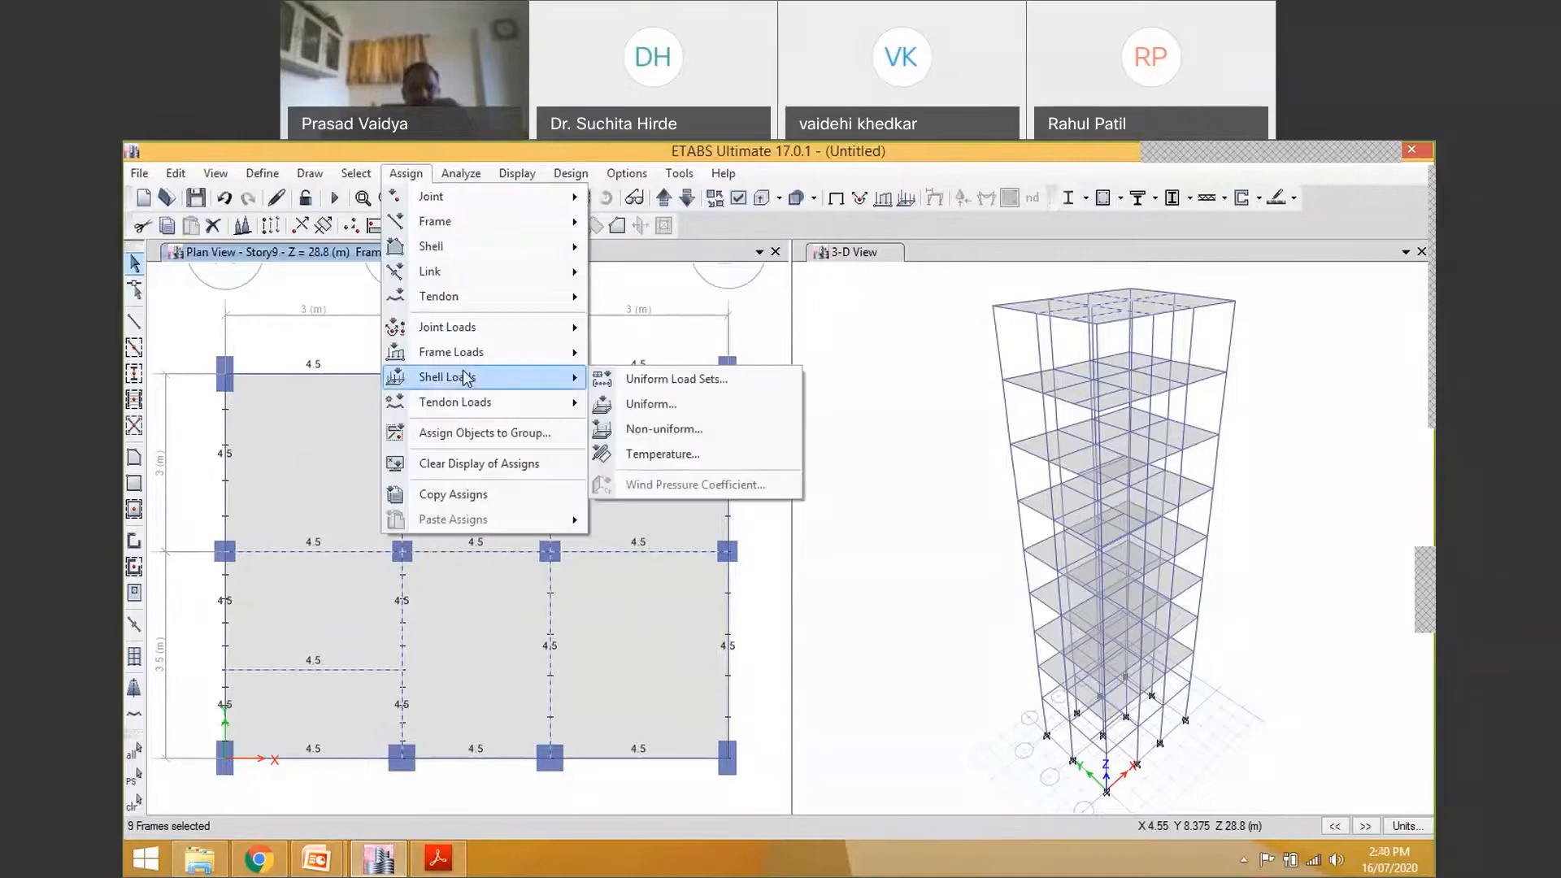
pyautogui.moveTo(504, 352)
pyautogui.click(683, 385)
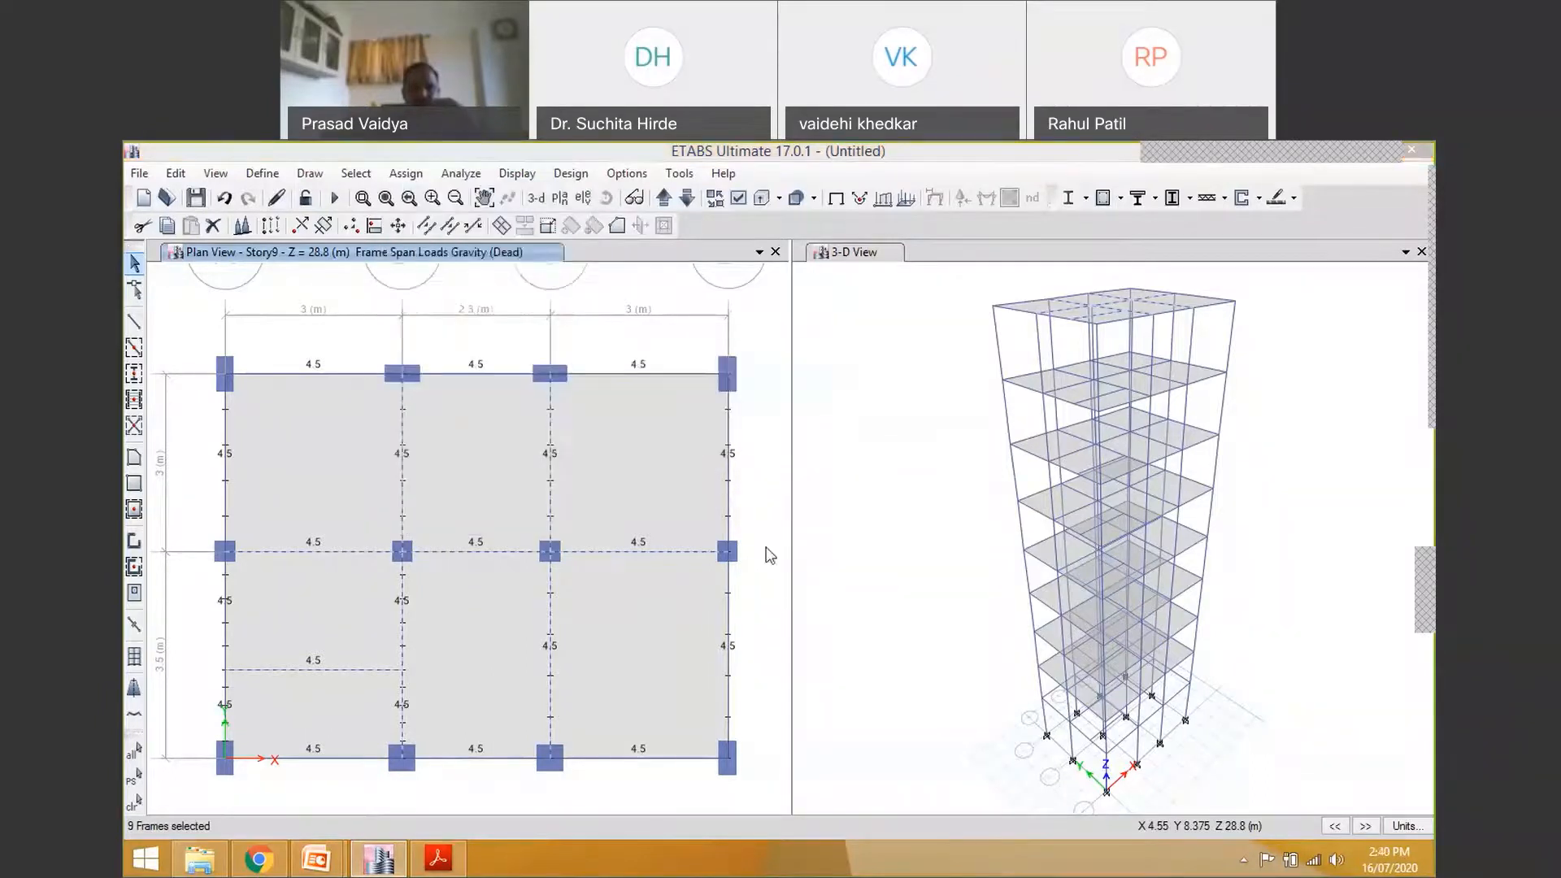
pyautogui.click(903, 418)
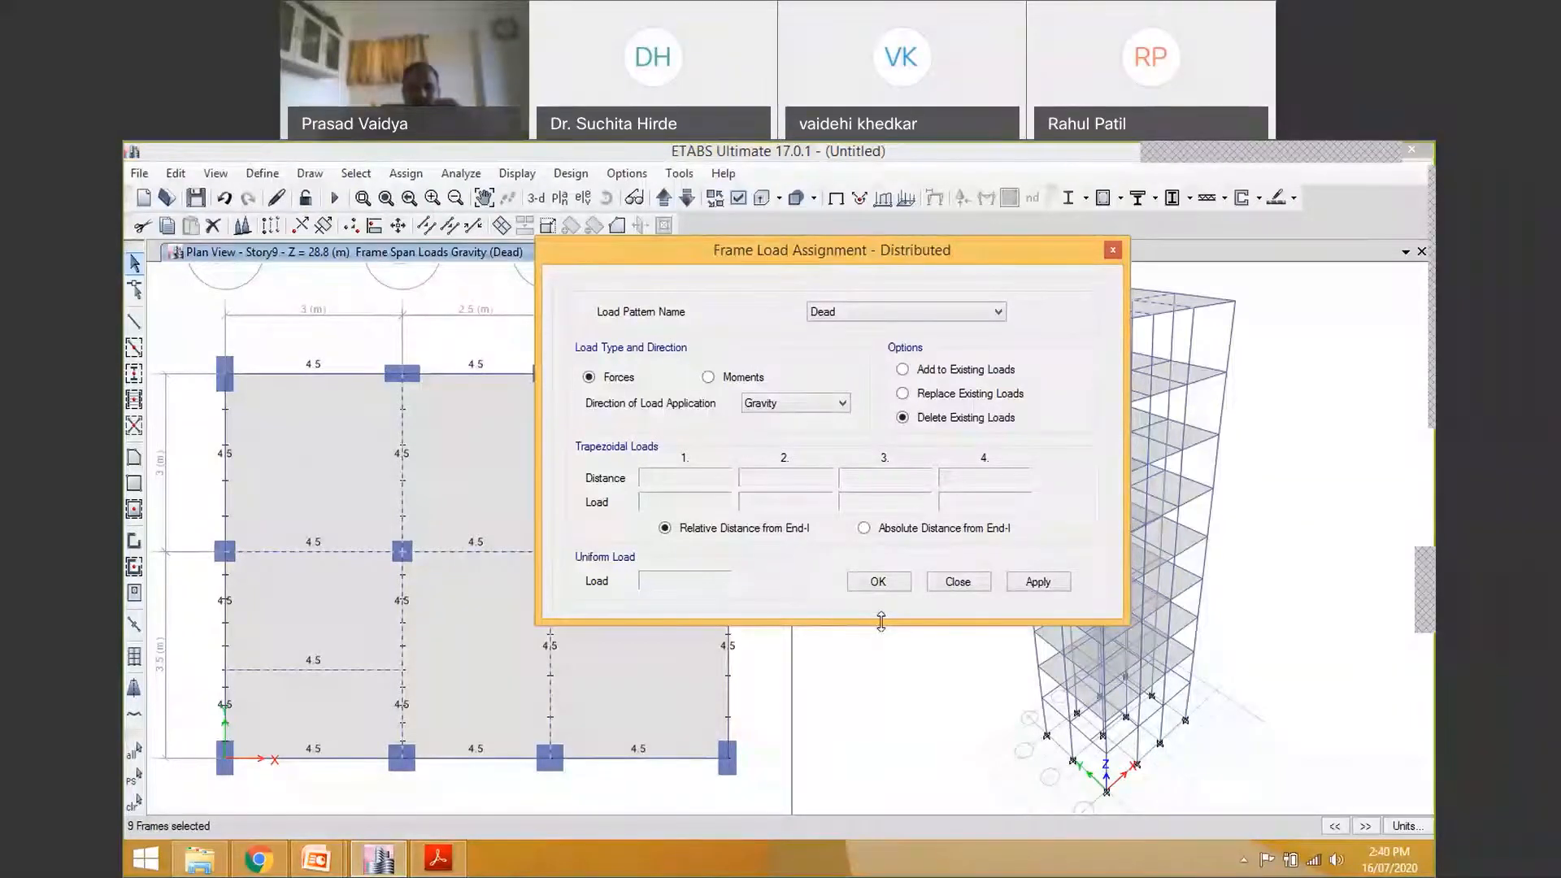
pyautogui.click(878, 581)
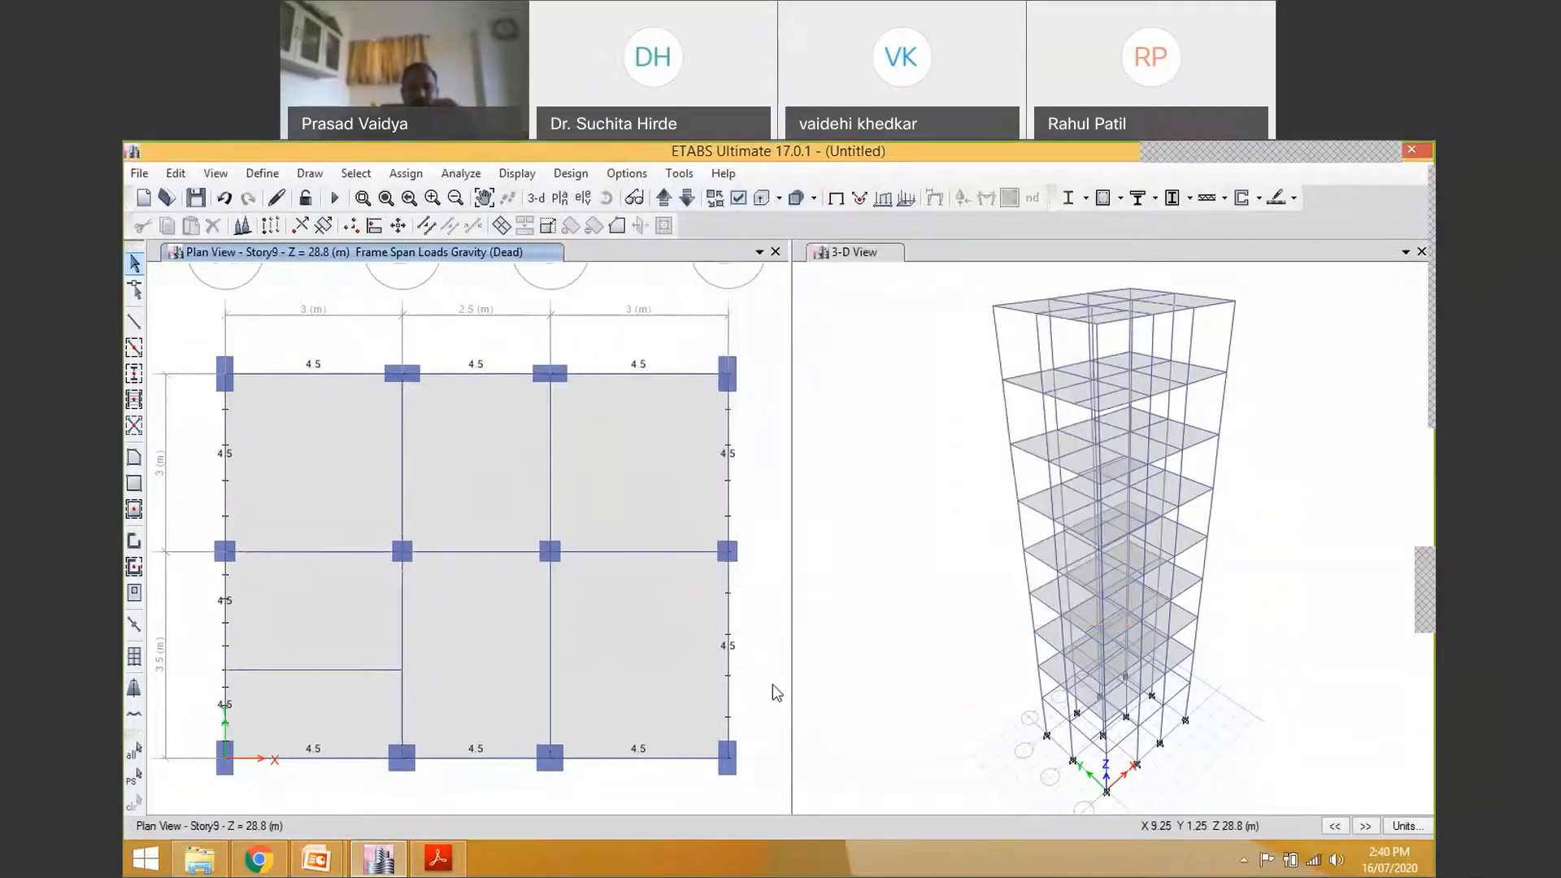
# Display the Dead frame span loads with their values on the 3-D model and inspect the beam loads across the stories
pyautogui.click(913, 396)
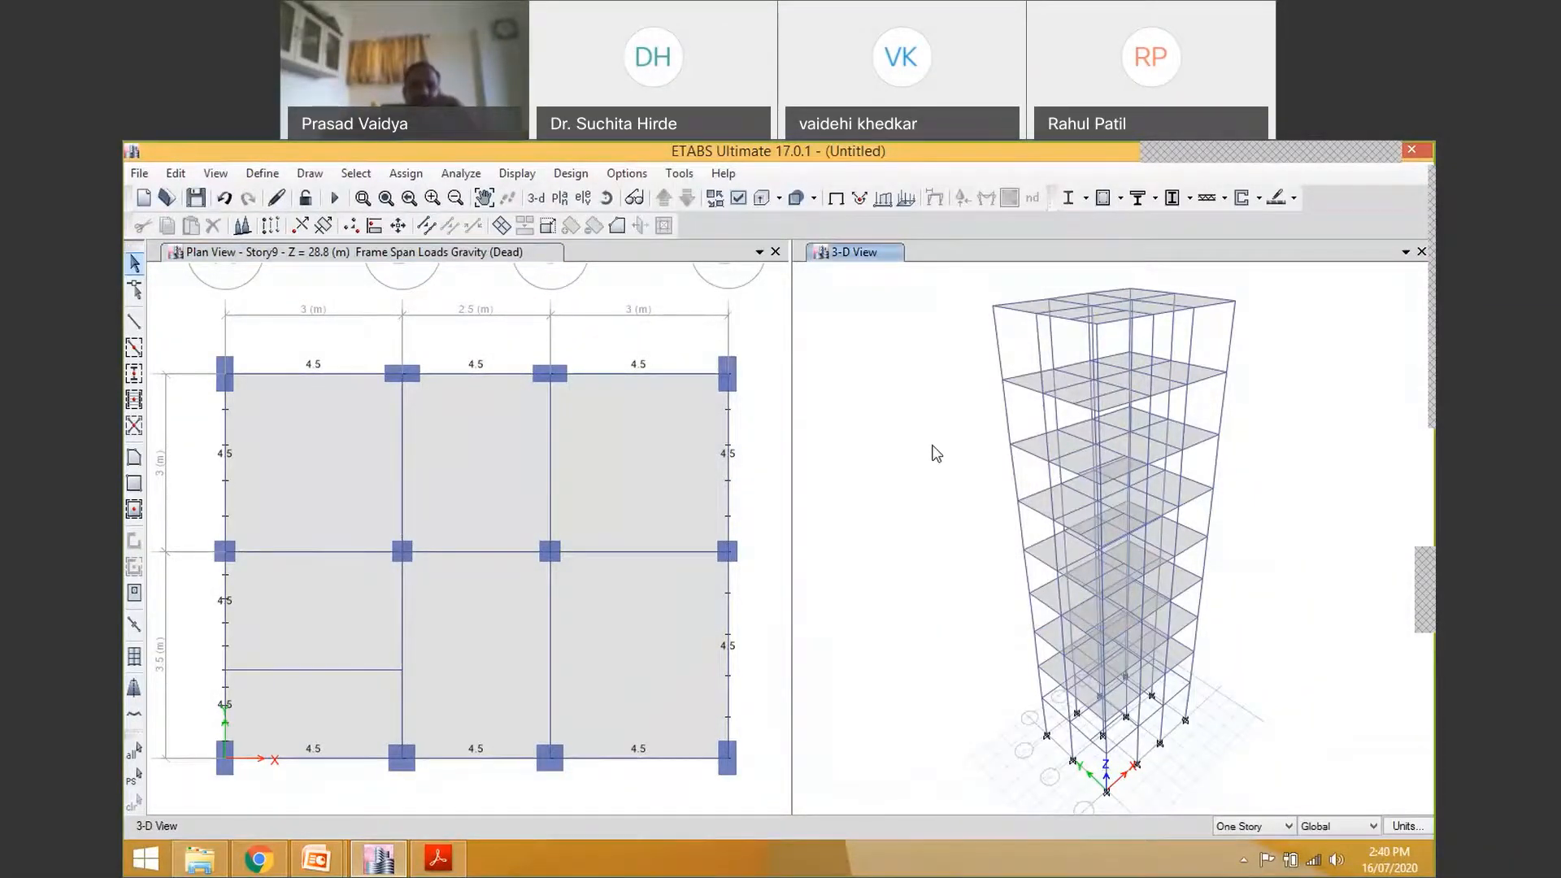
pyautogui.click(518, 175)
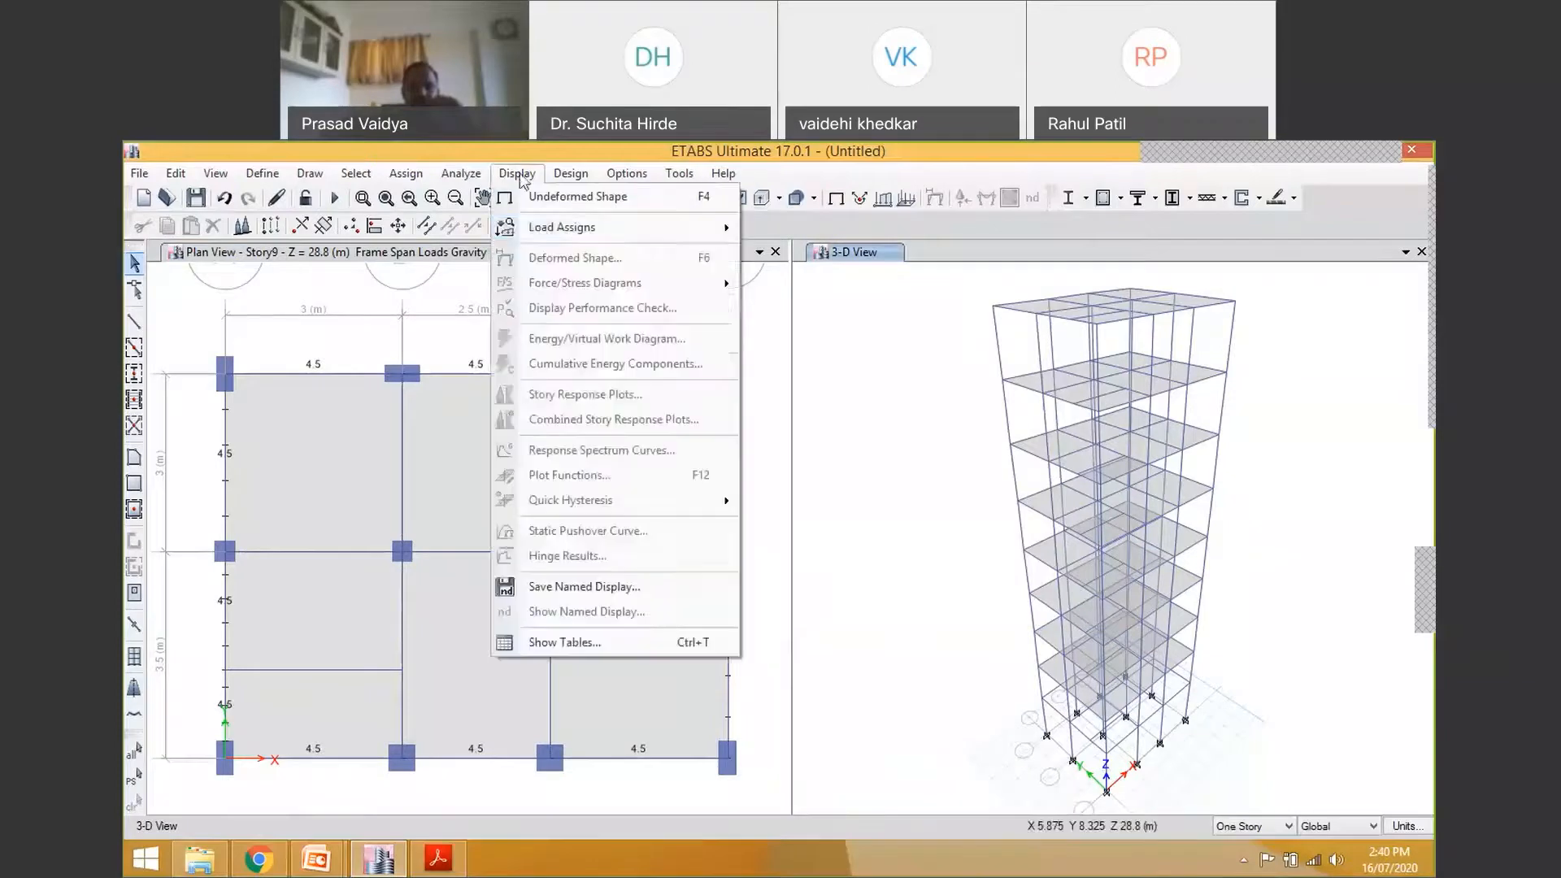
pyautogui.moveTo(618, 228)
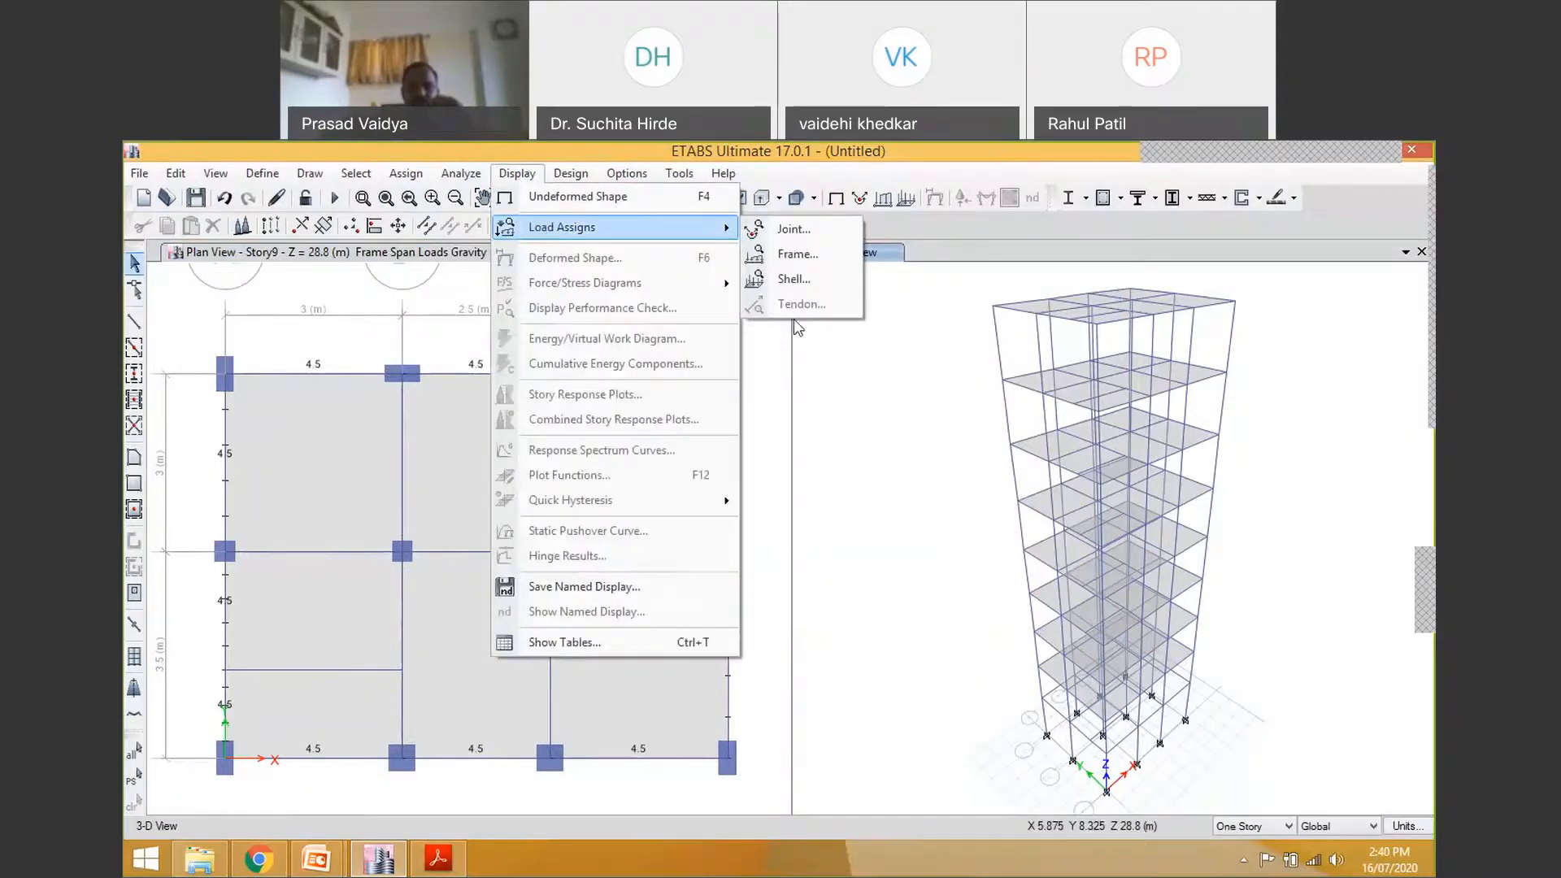
pyautogui.click(797, 254)
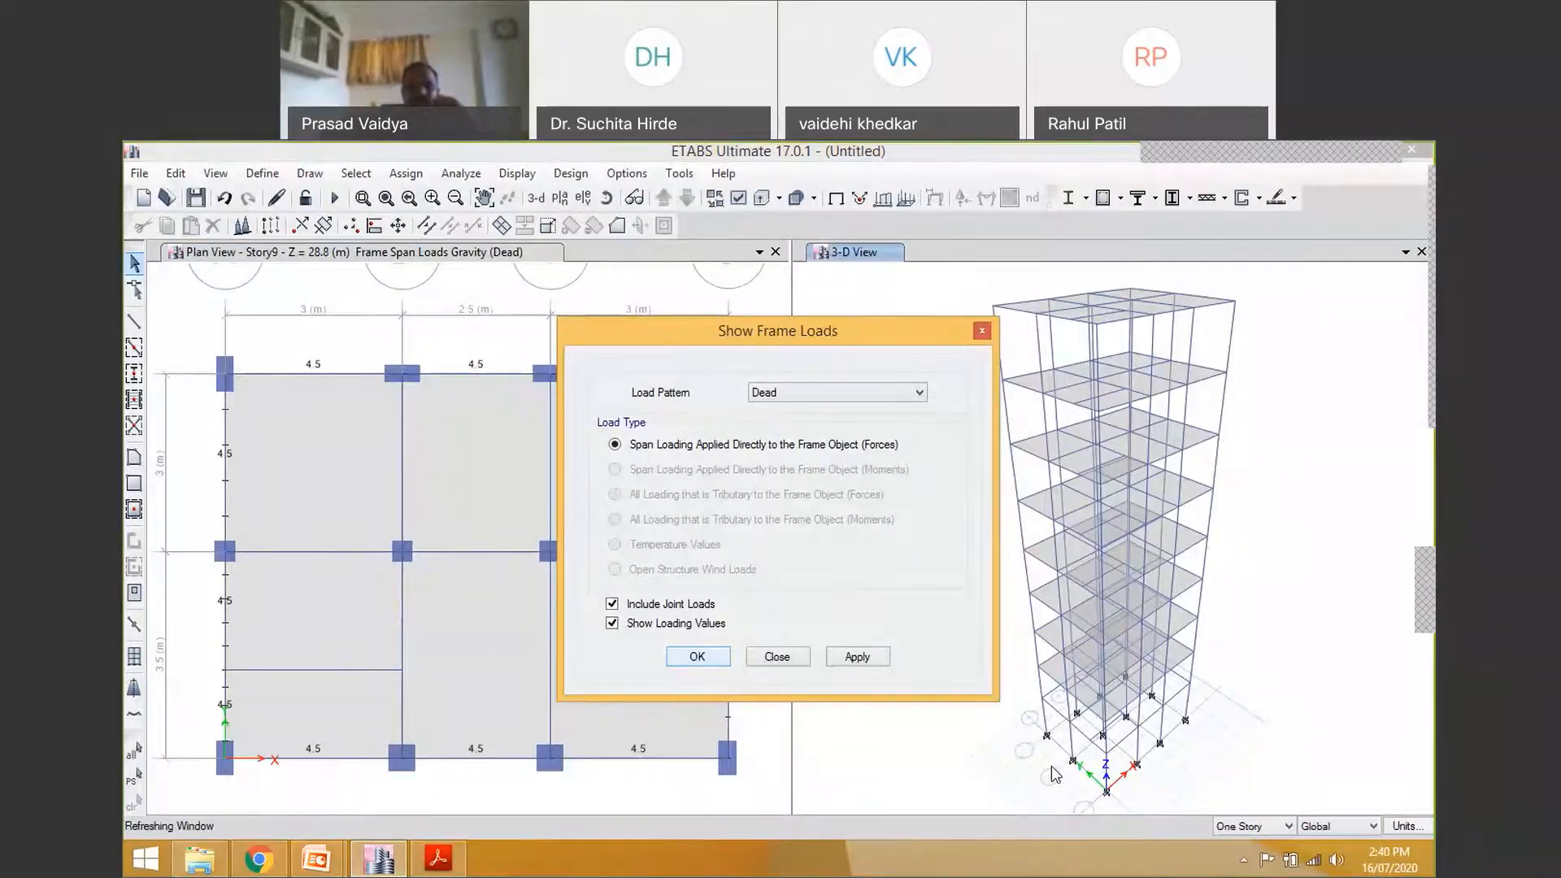
pyautogui.press('Return')
pyautogui.moveTo(1058, 460); pyautogui.dragTo(1023, 564, button='middle')
pyautogui.click(611, 201)
pyautogui.moveTo(1249, 454); pyautogui.dragTo(1228, 486)
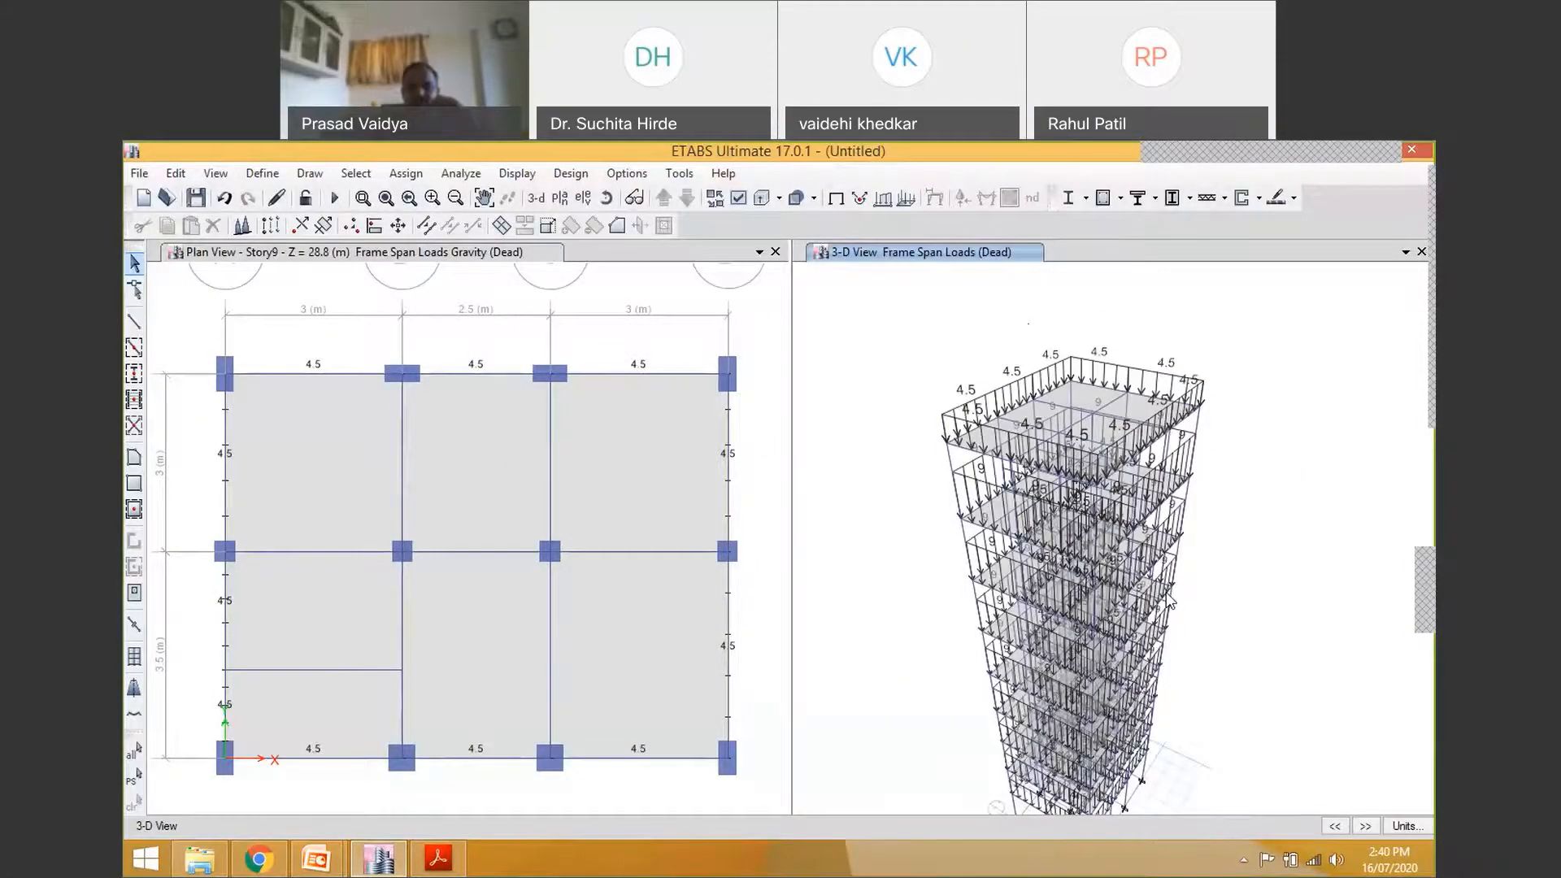
pyautogui.moveTo(1000, 512); pyautogui.dragTo(956, 488, button='middle')
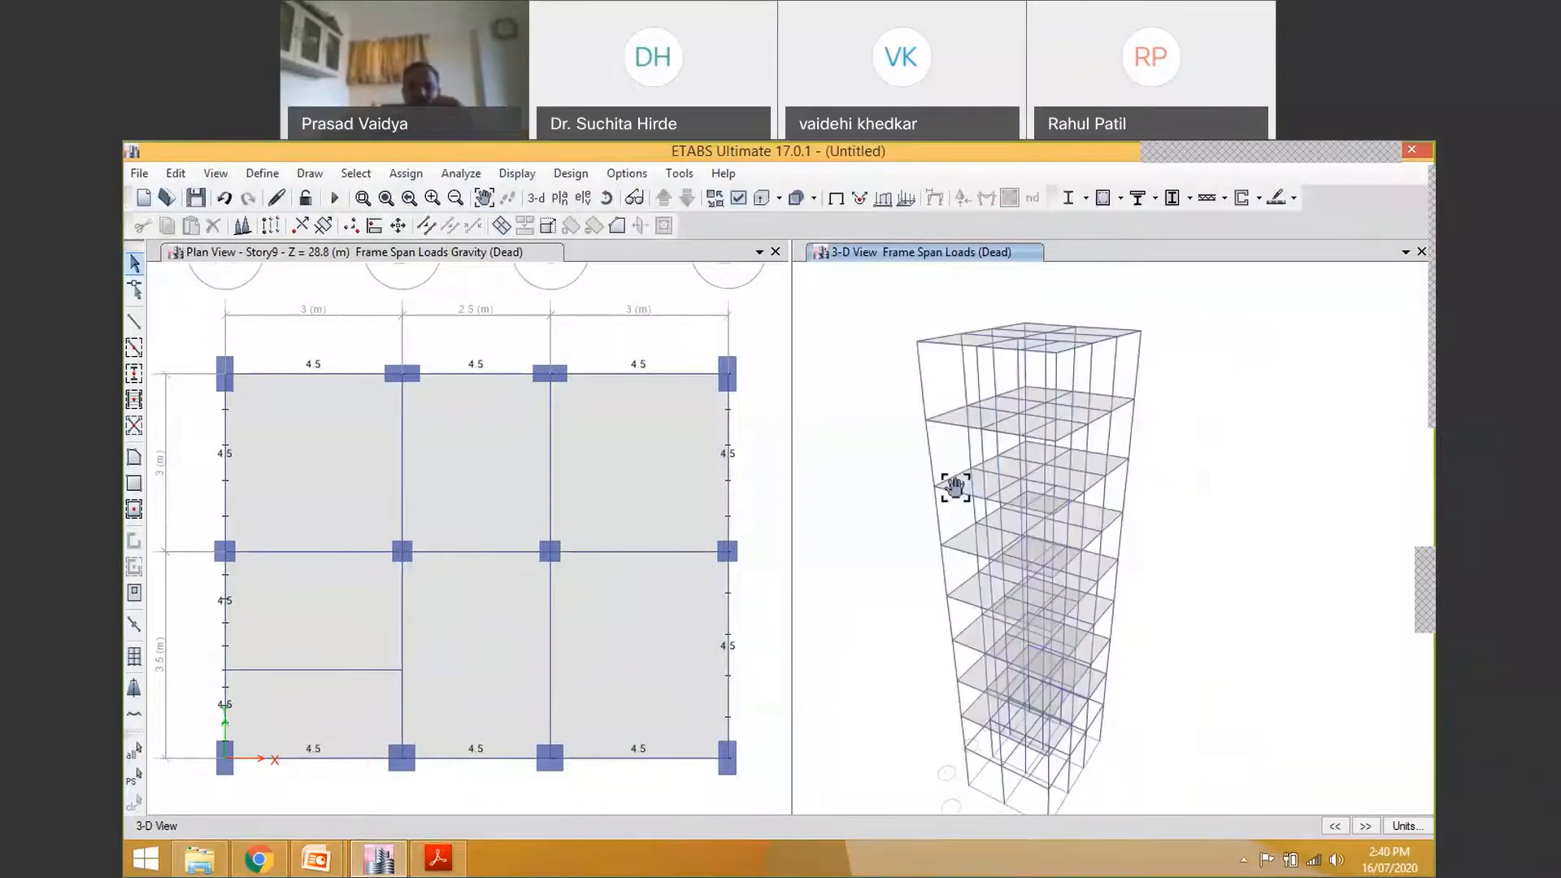
pyautogui.click(1098, 411)
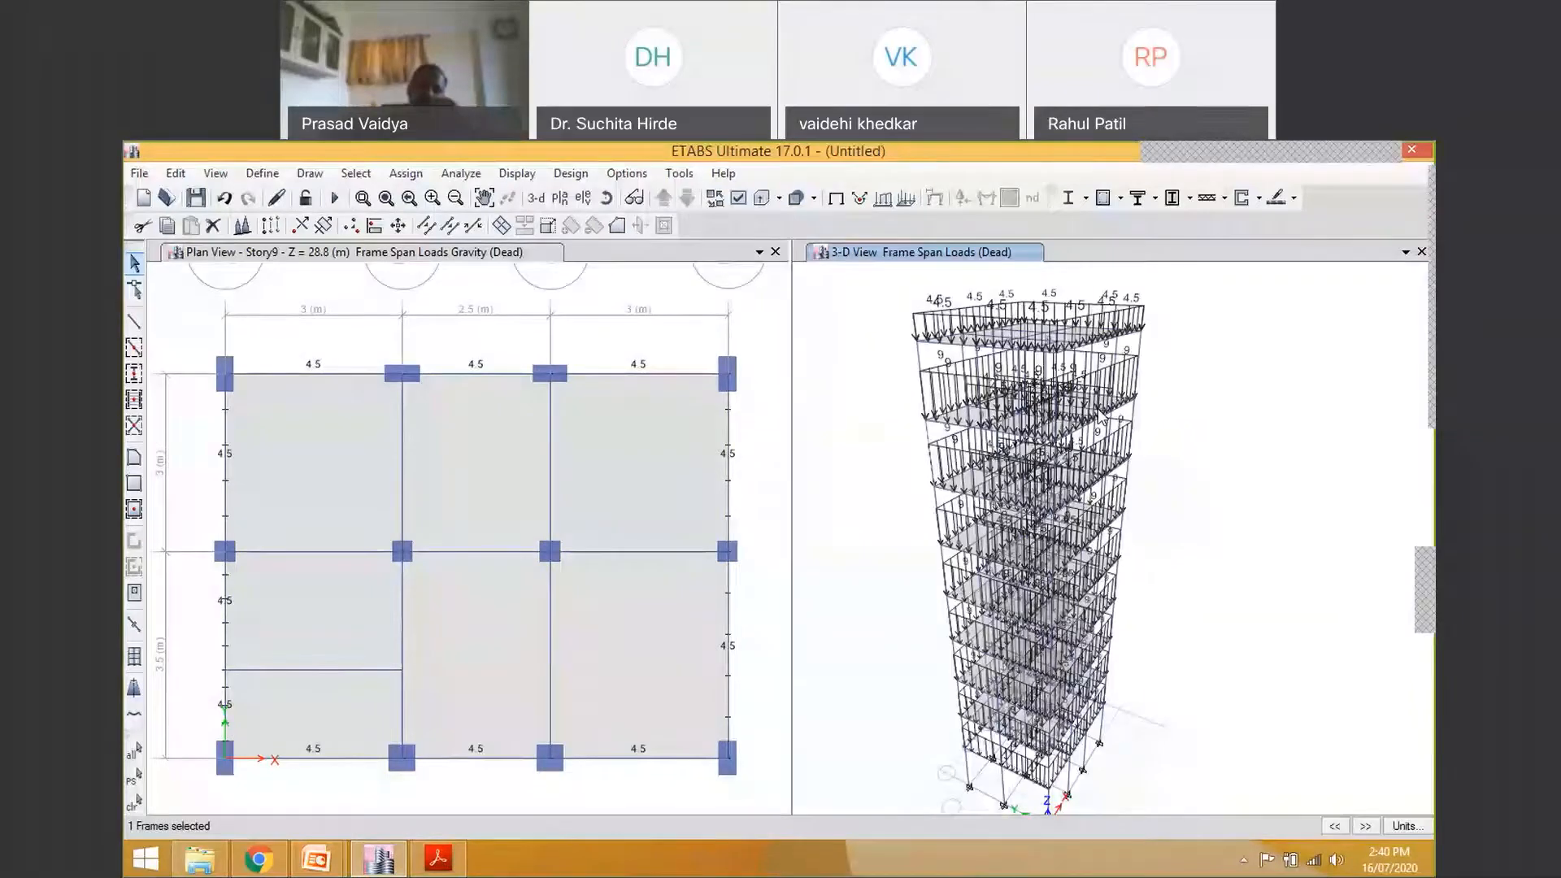
# Inspect the load assignments of the Story9 corner slab between the third and fourth column lines in its slab information
pyautogui.click(651, 450)
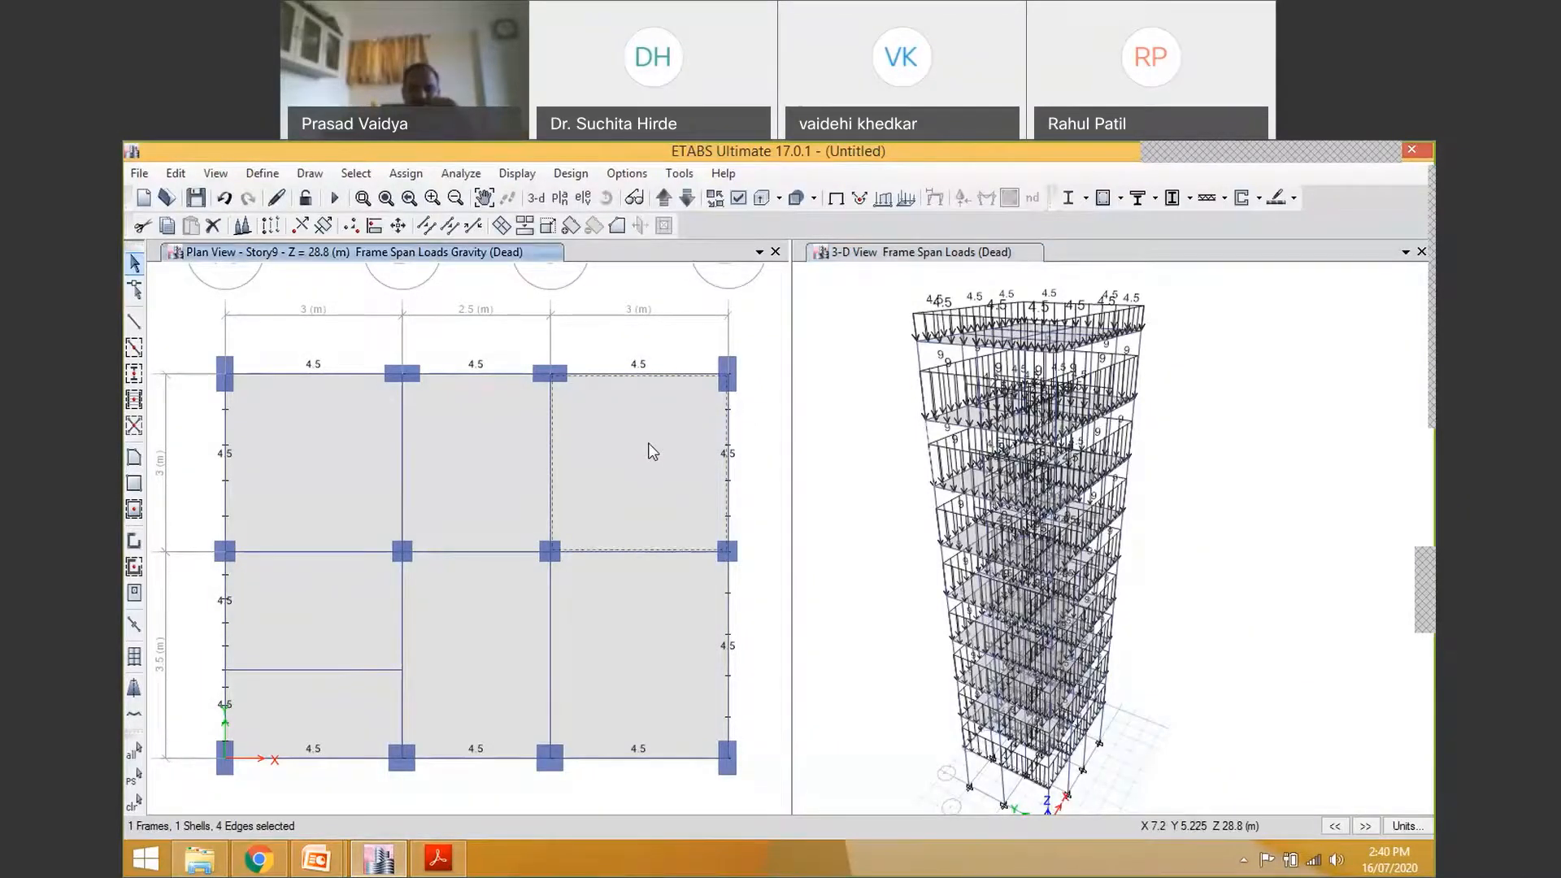
pyautogui.rightClick(652, 451)
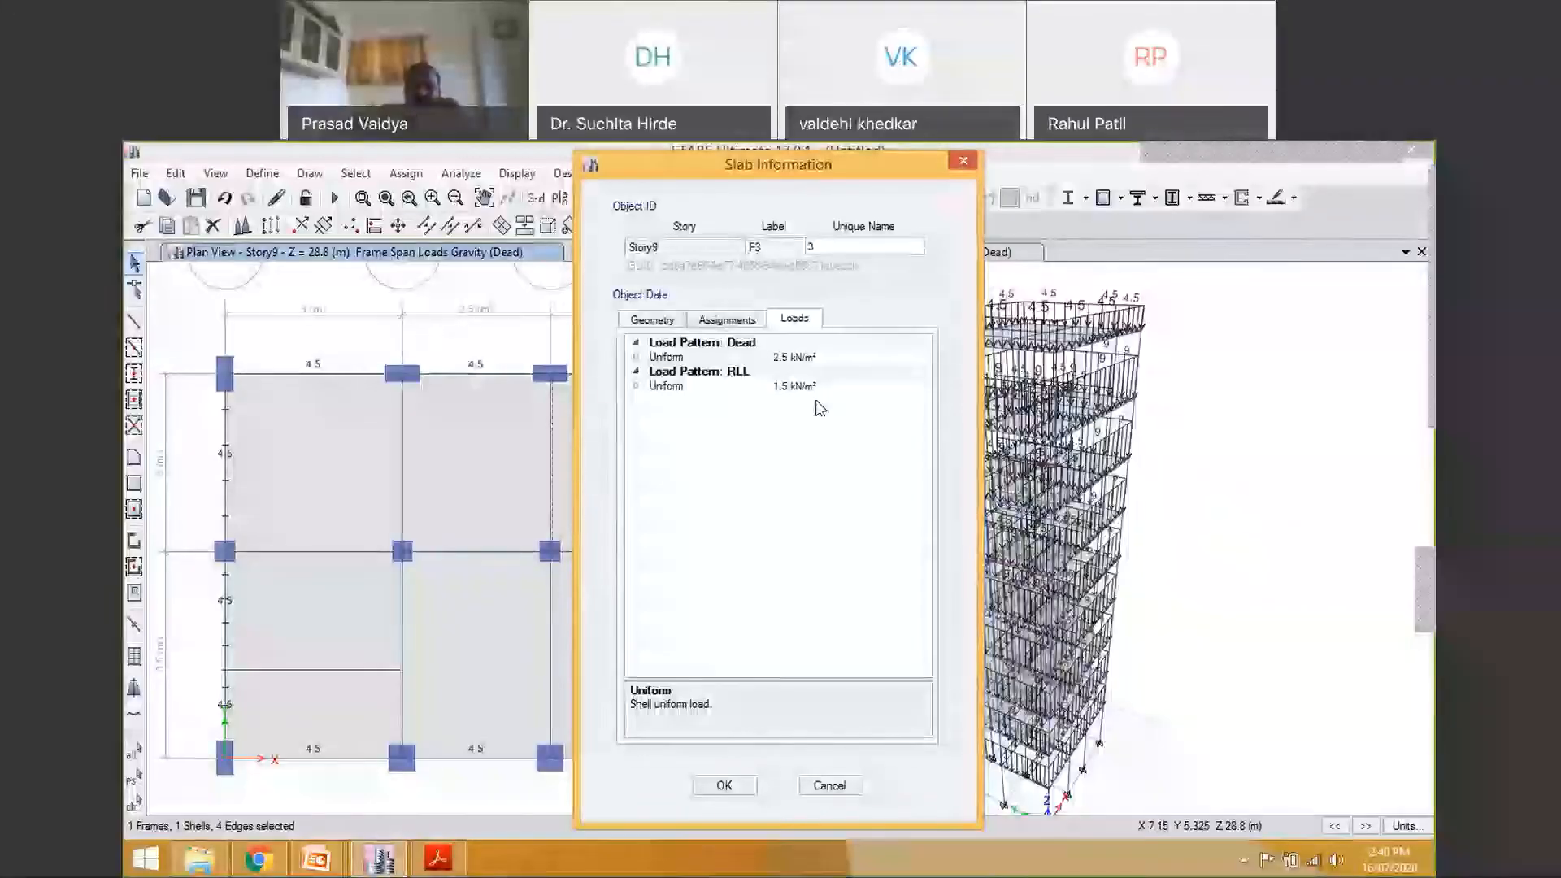
pyautogui.click(830, 786)
pyautogui.click(1026, 524)
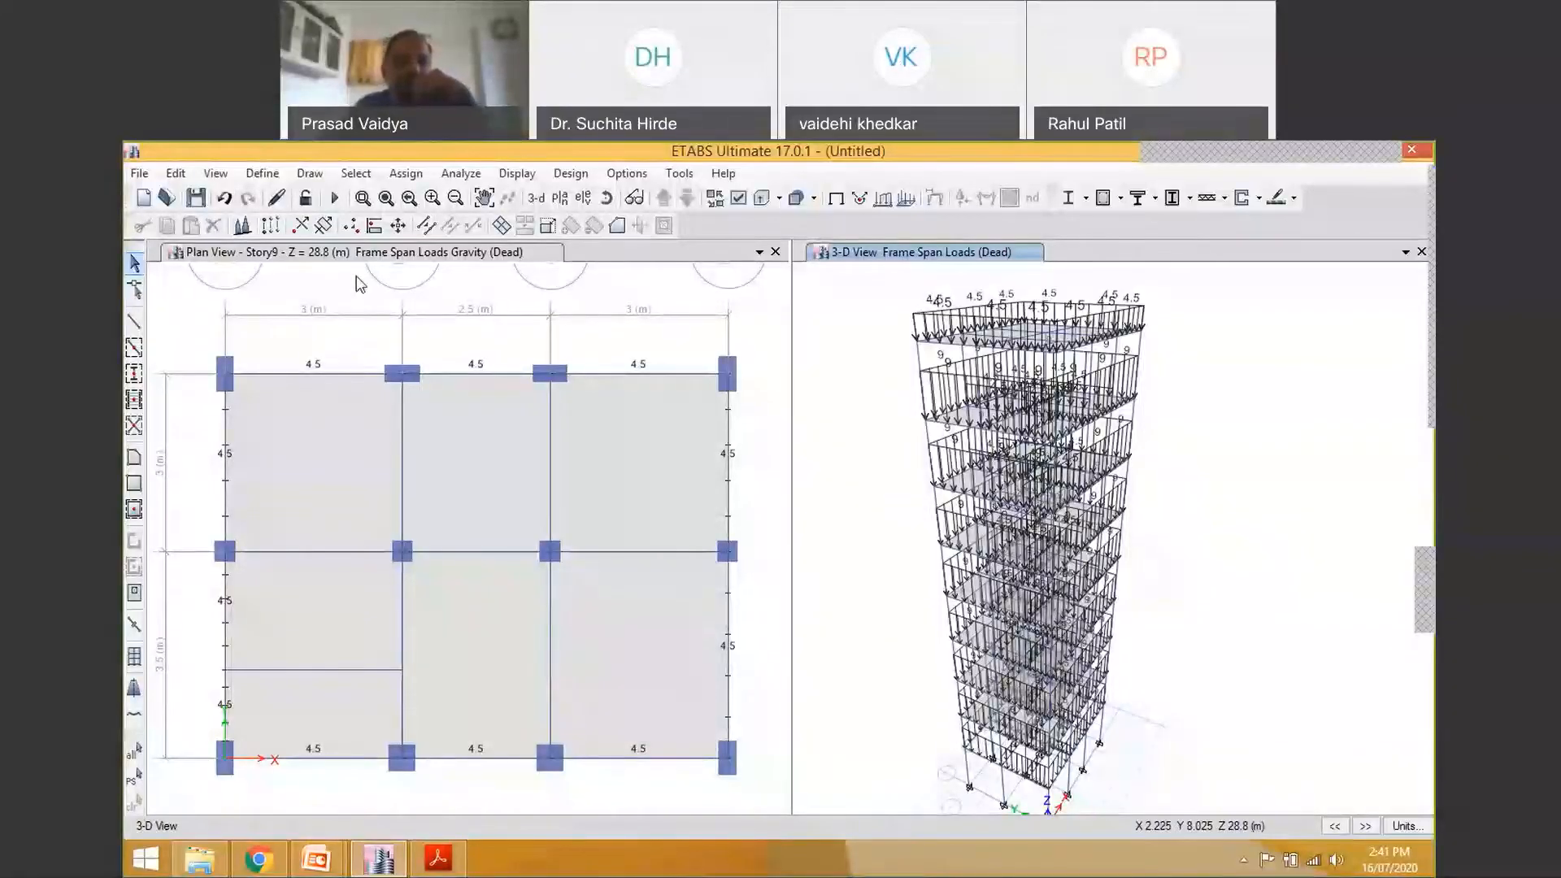
# Save the model as A1 in the ETABS_DEMO folder, replacing the existing file, and unlock the model for editing
pyautogui.click(342, 253)
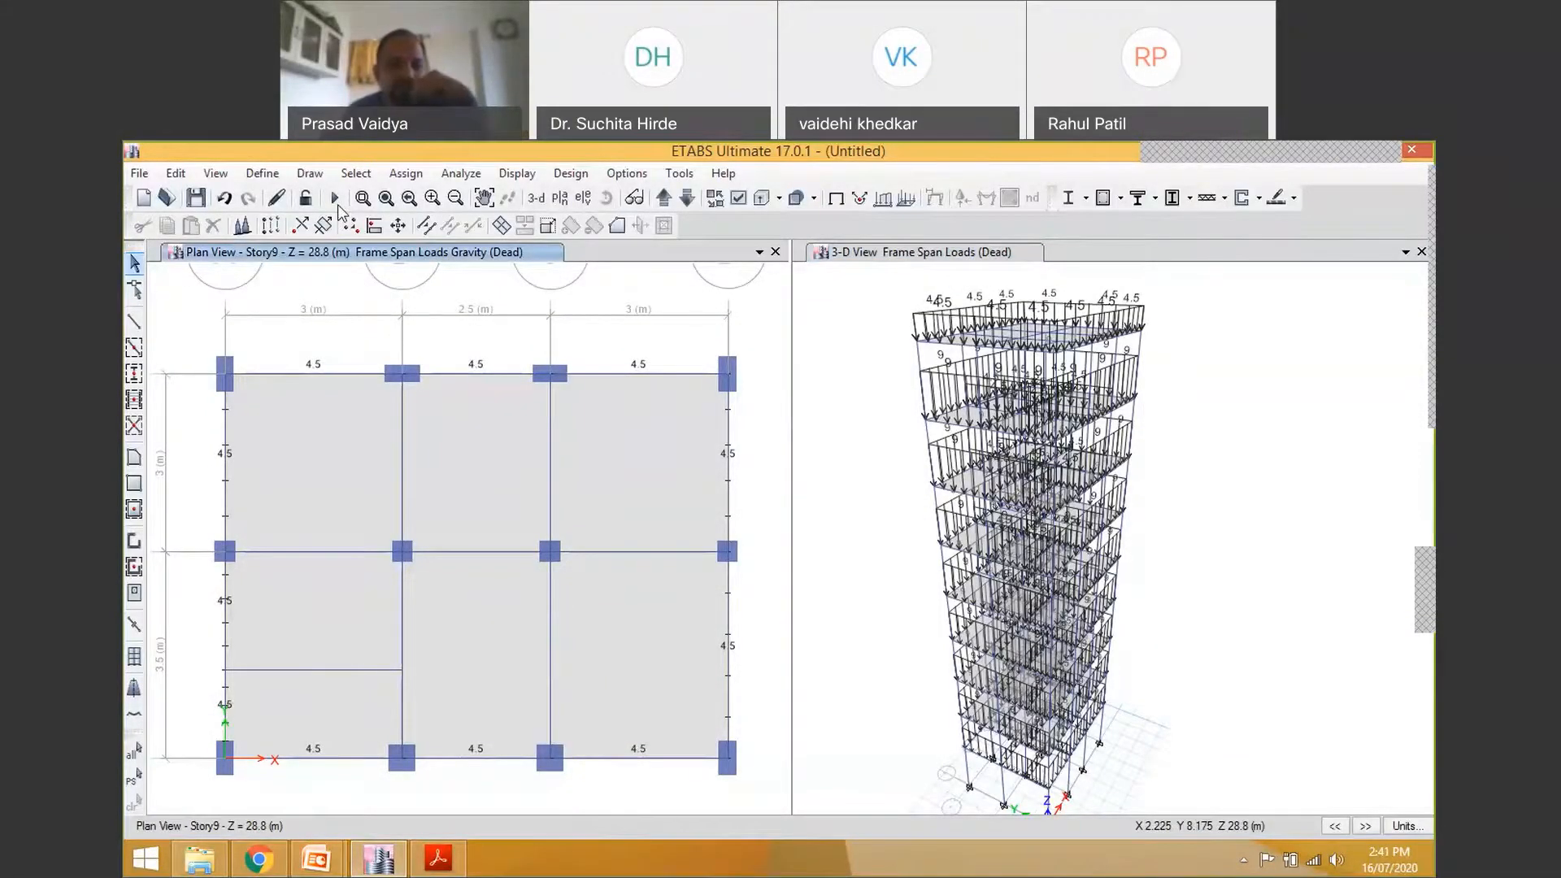
pyautogui.hotkey('ctrl', 's')
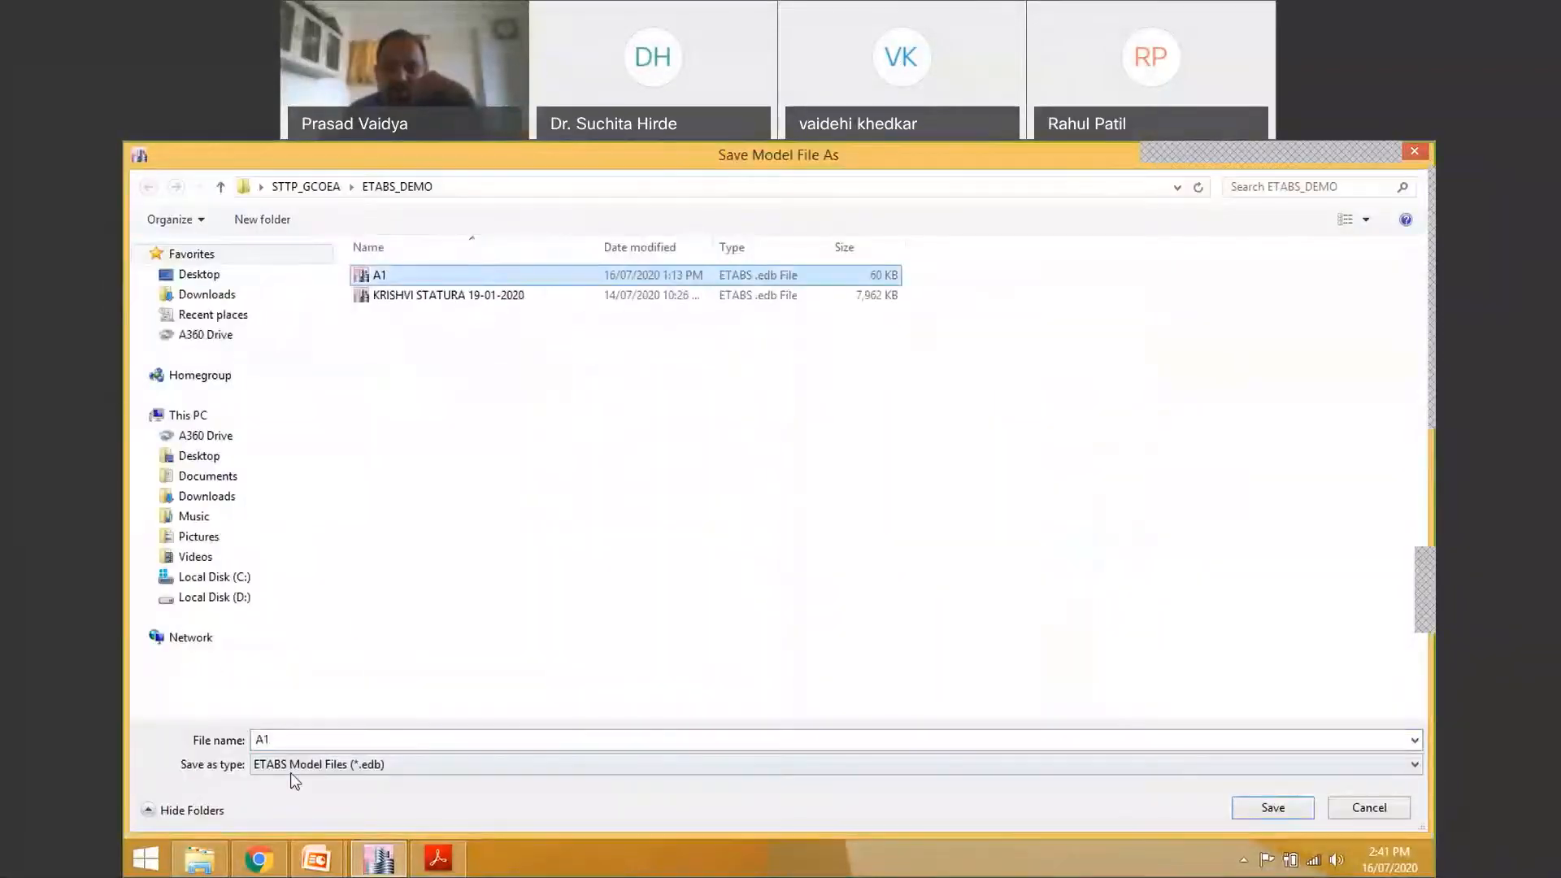
pyautogui.click(1270, 807)
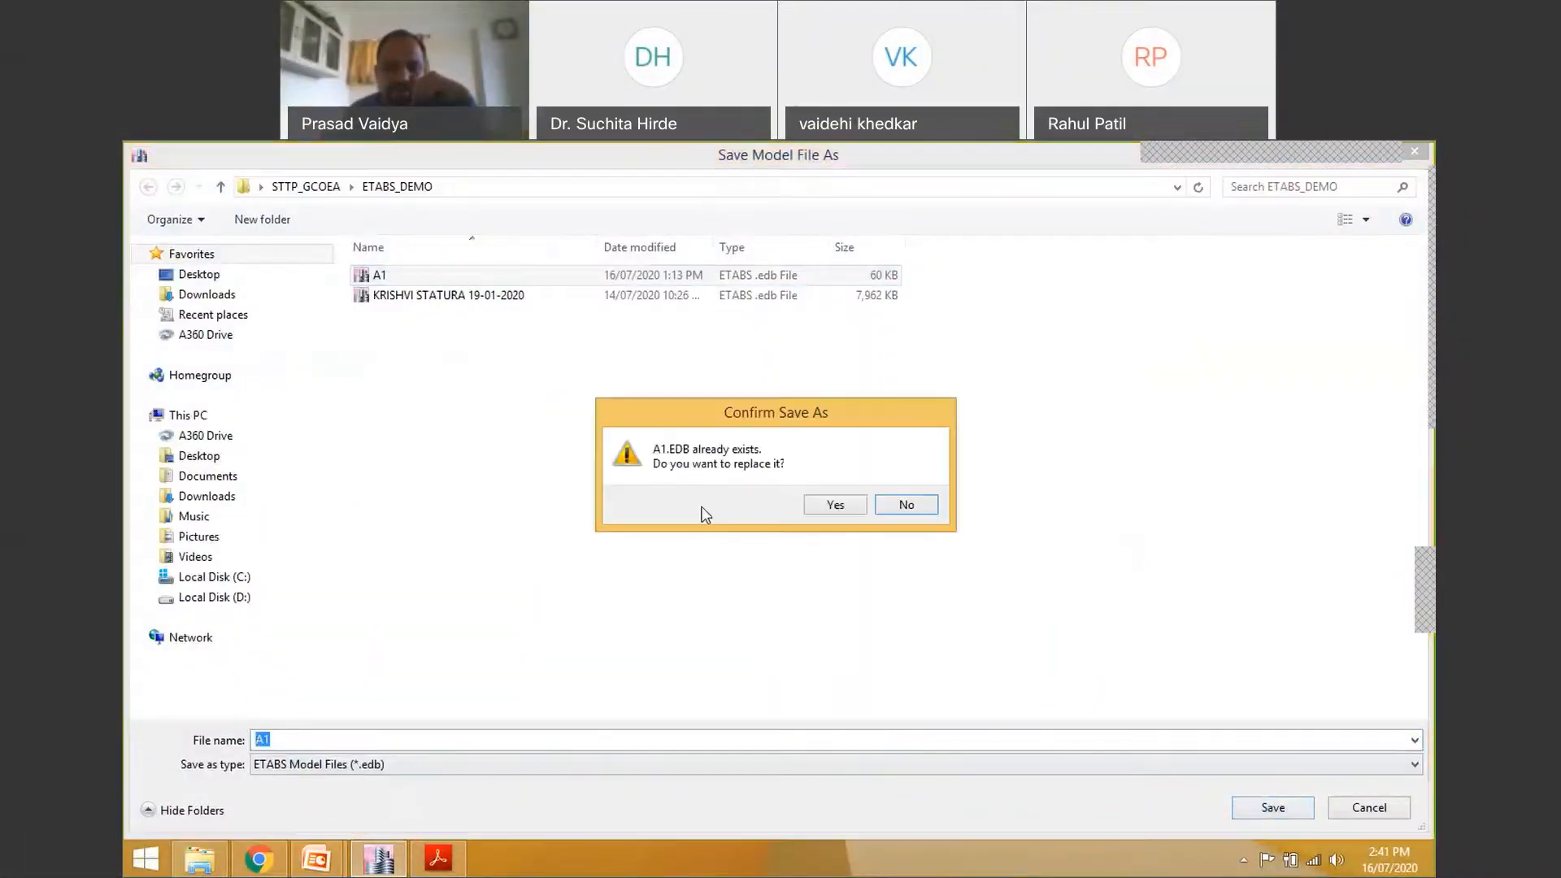
pyautogui.click(837, 505)
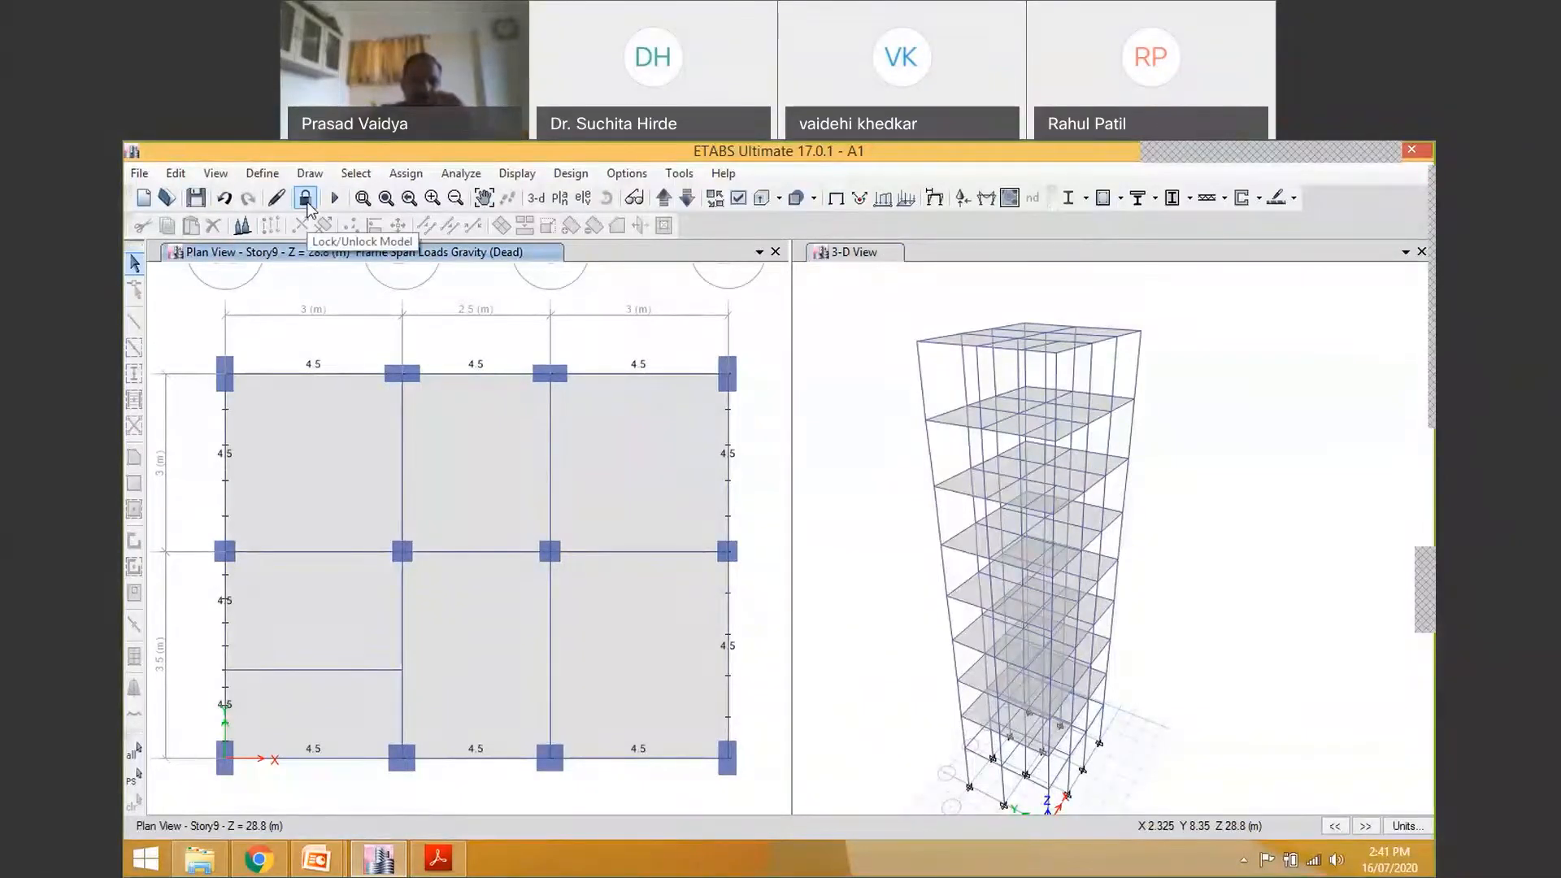
pyautogui.click(306, 202)
pyautogui.click(800, 573)
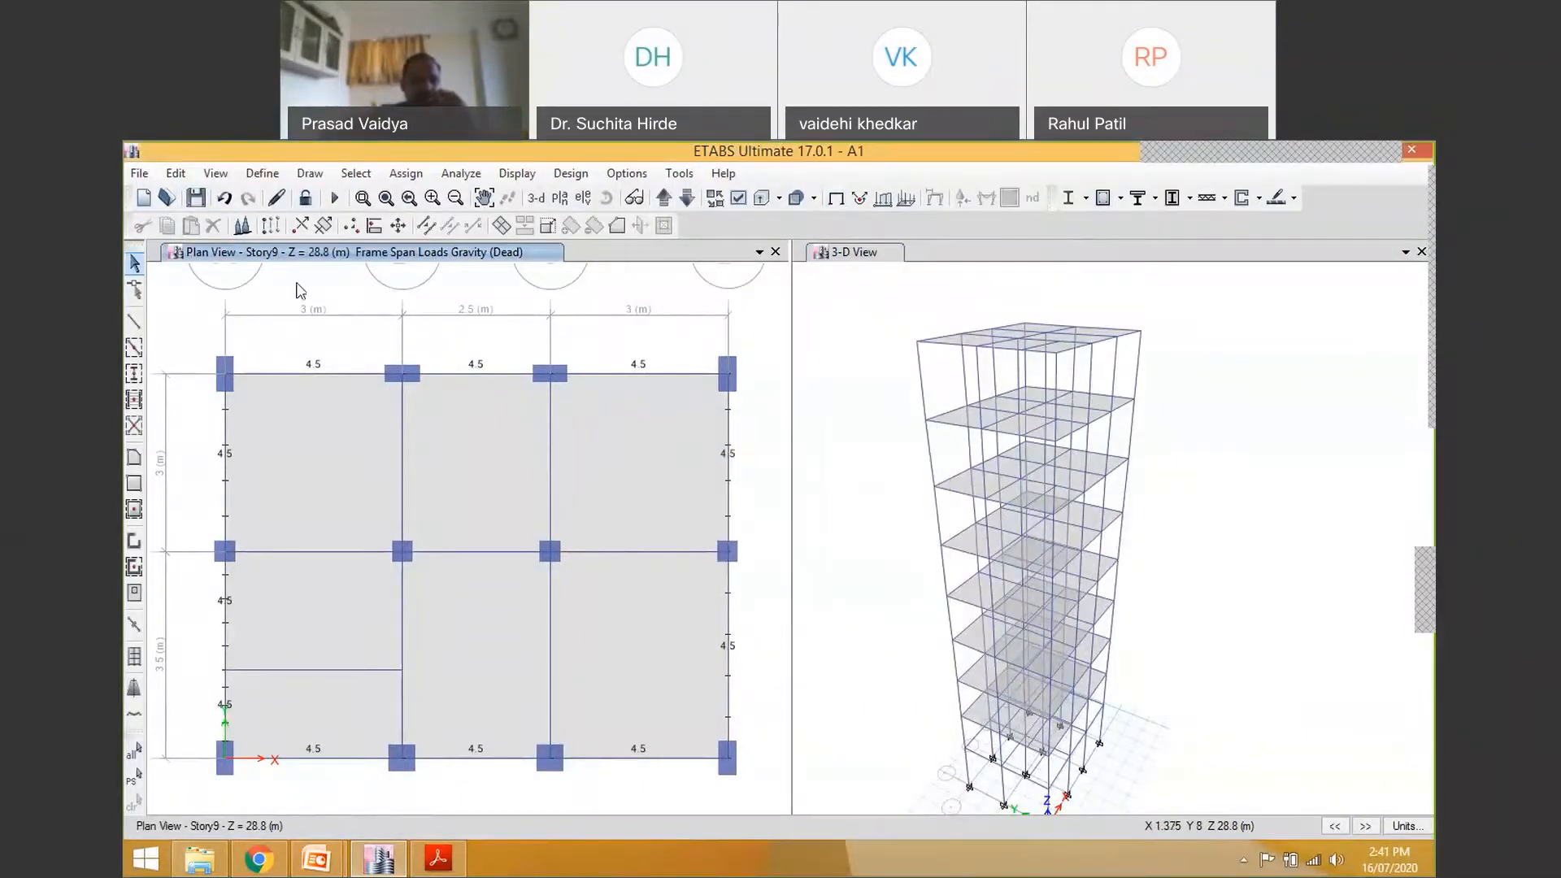
# Add a new response spectrum function of type IS 1893:2016 and name it 1893:2016
pyautogui.click(262, 173)
pyautogui.moveTo(455, 431)
pyautogui.click(584, 434)
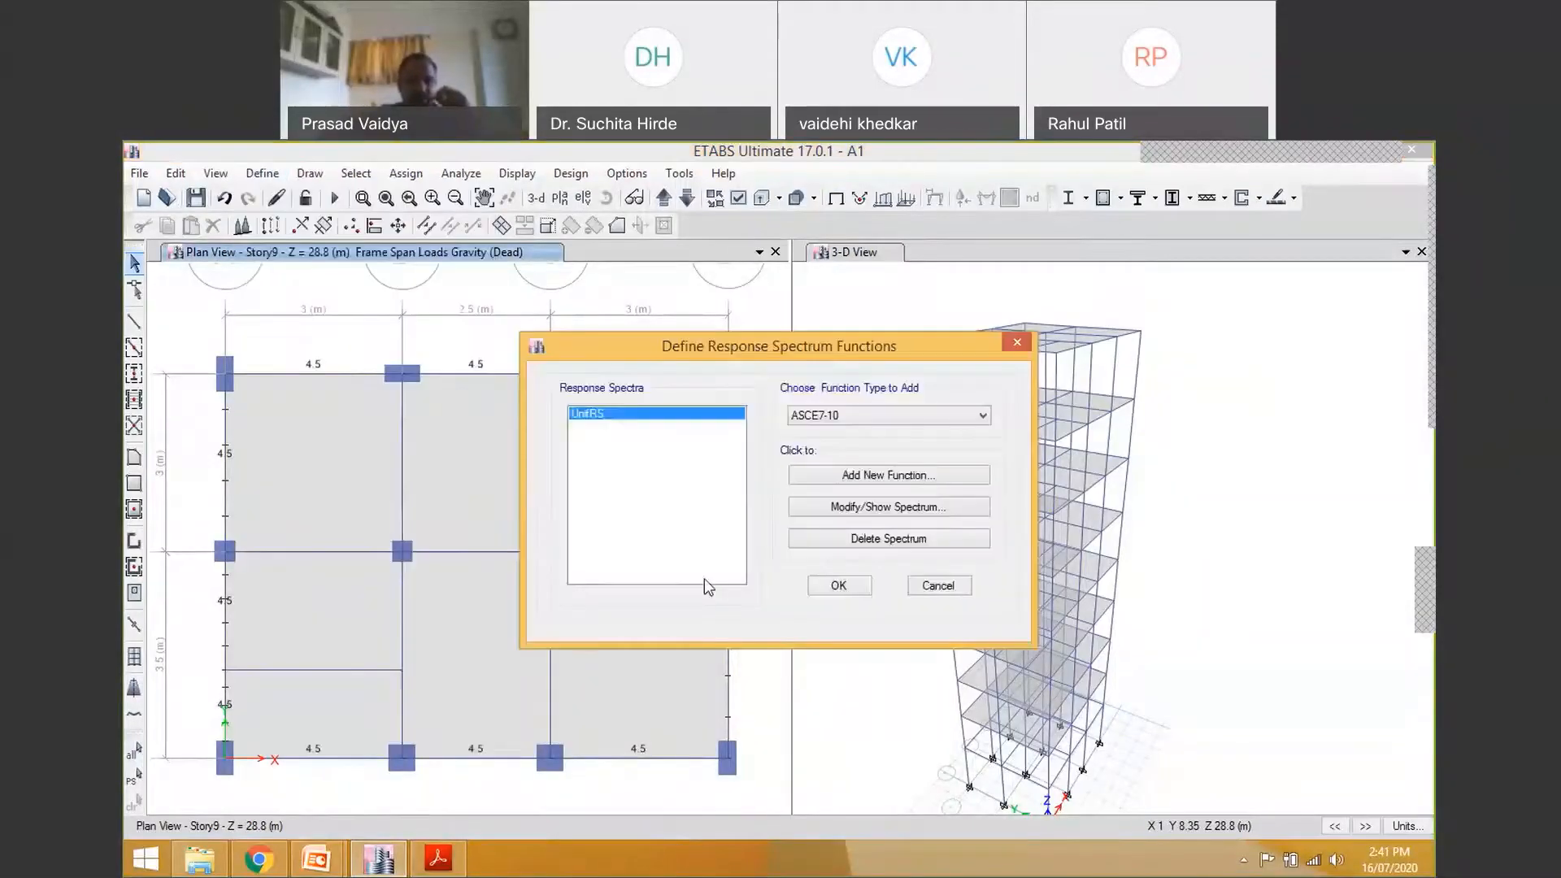
pyautogui.click(888, 417)
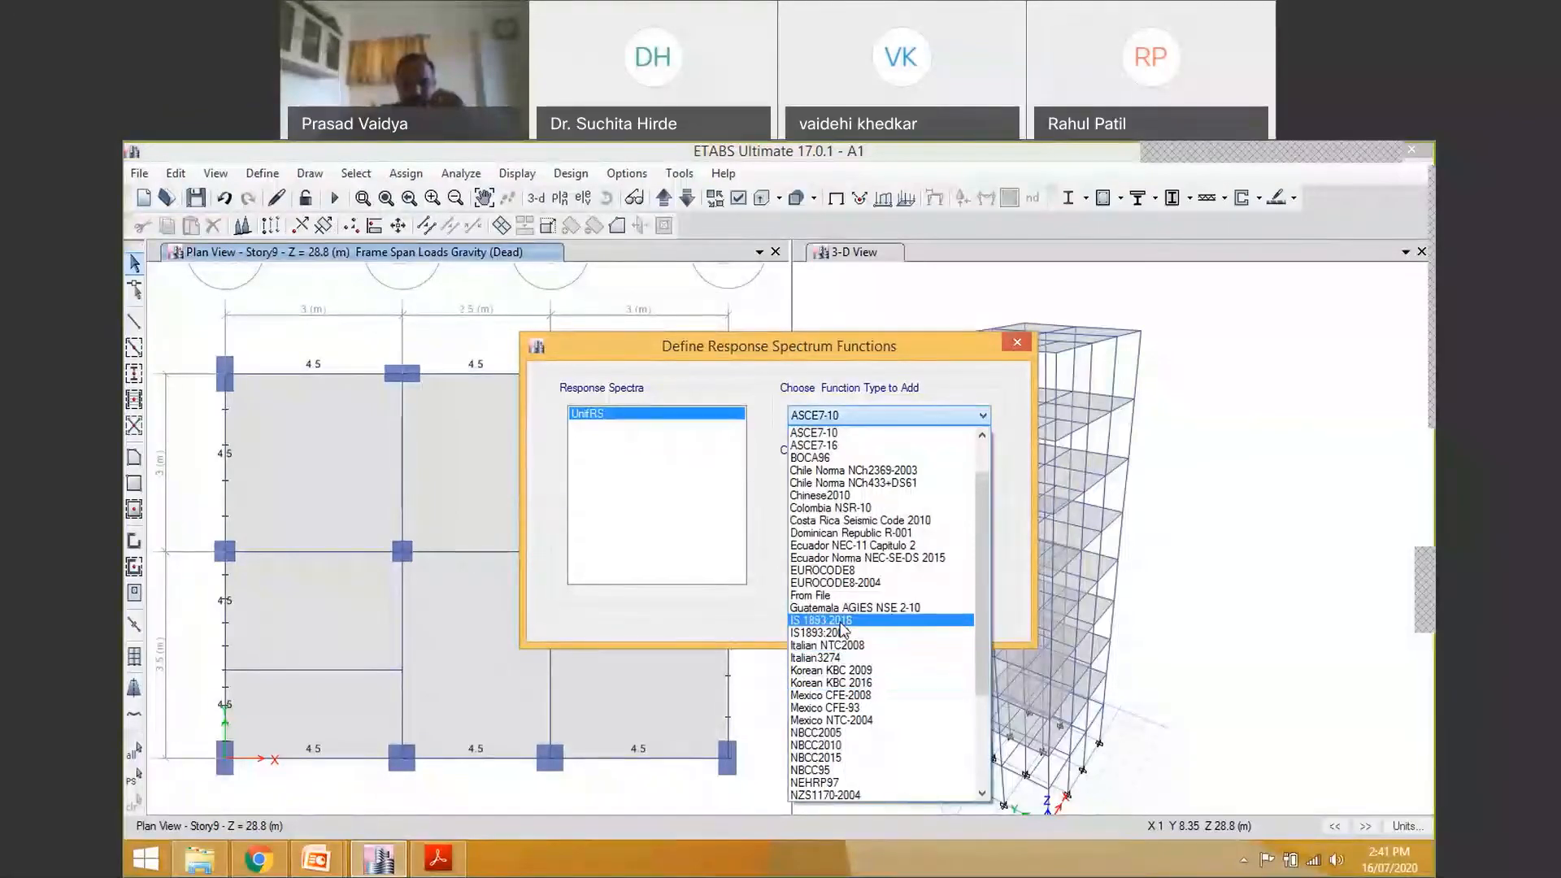
pyautogui.click(850, 621)
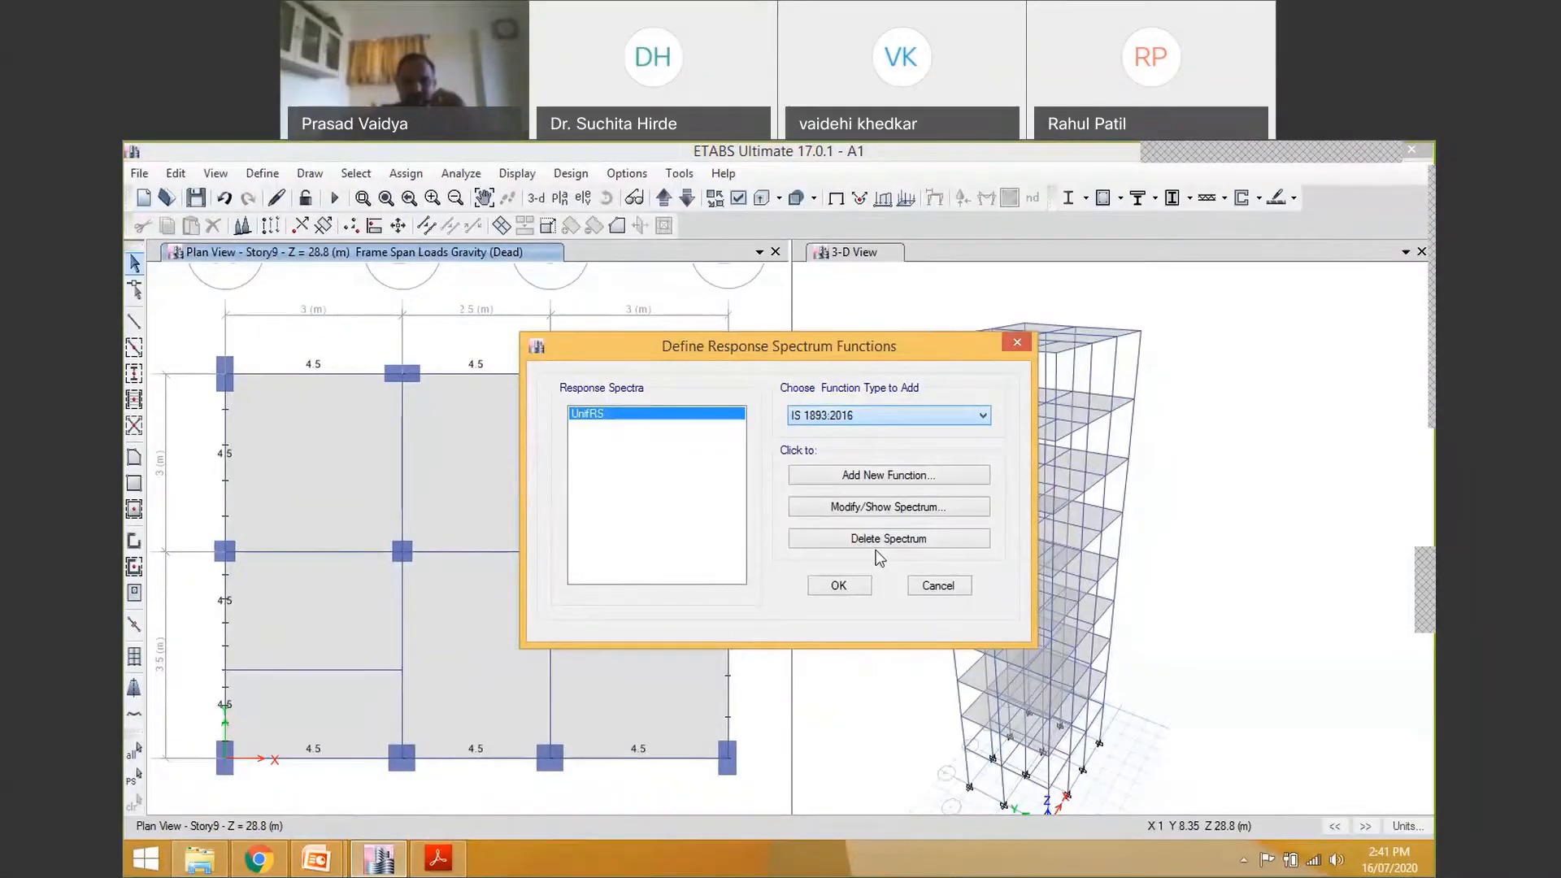
pyautogui.click(881, 483)
pyautogui.write('R')
pyautogui.press('BackSpace')
pyautogui.press('BackSpace')
pyautogui.press('BackSpace')
pyautogui.write('1893:201')
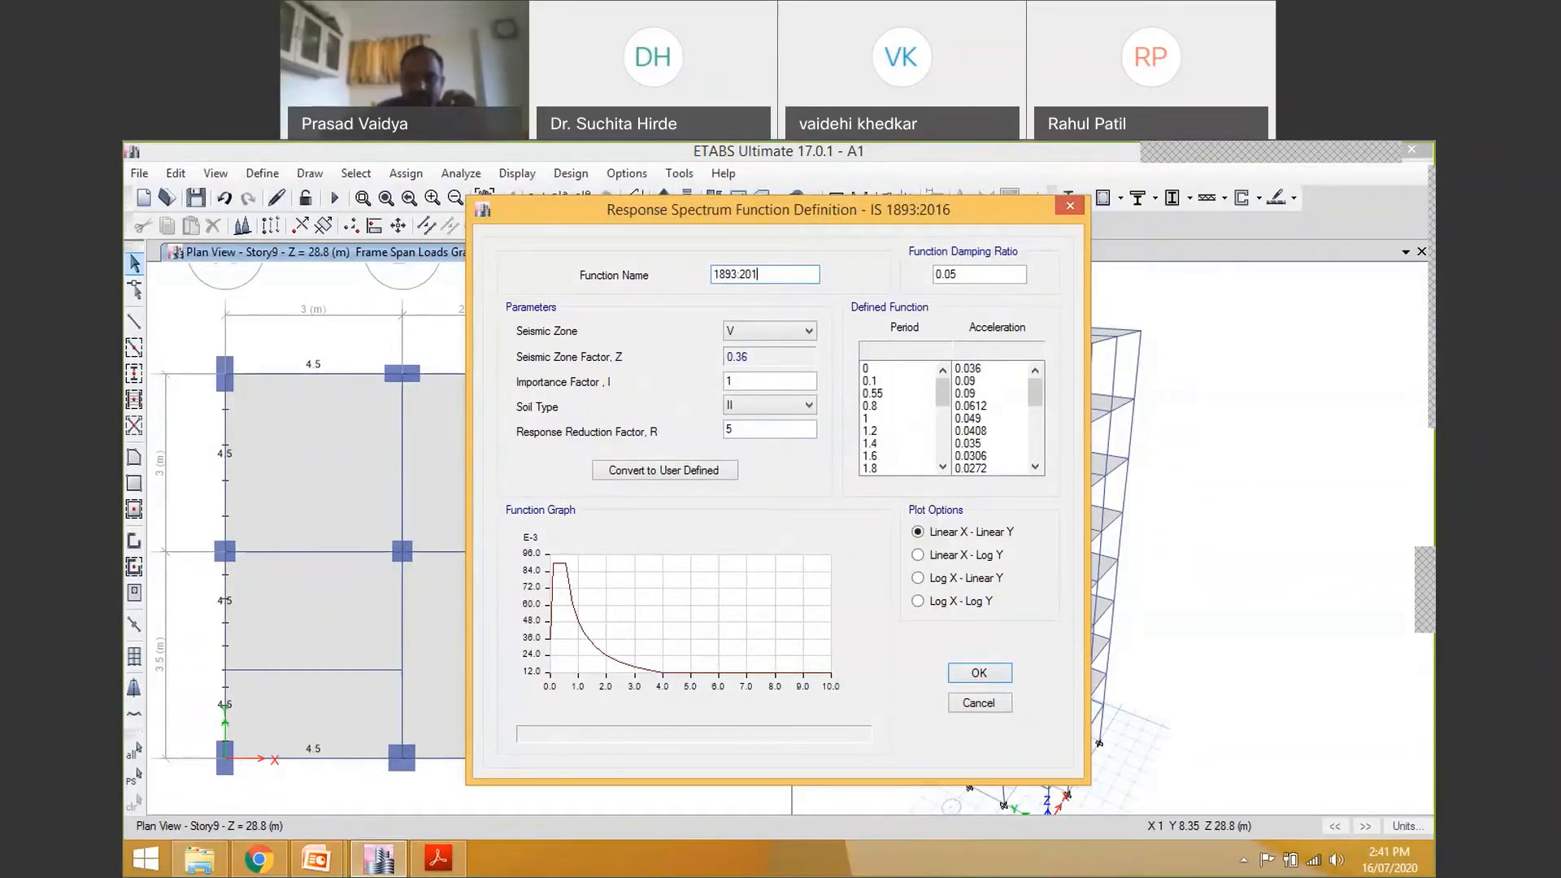
pyautogui.write('6')
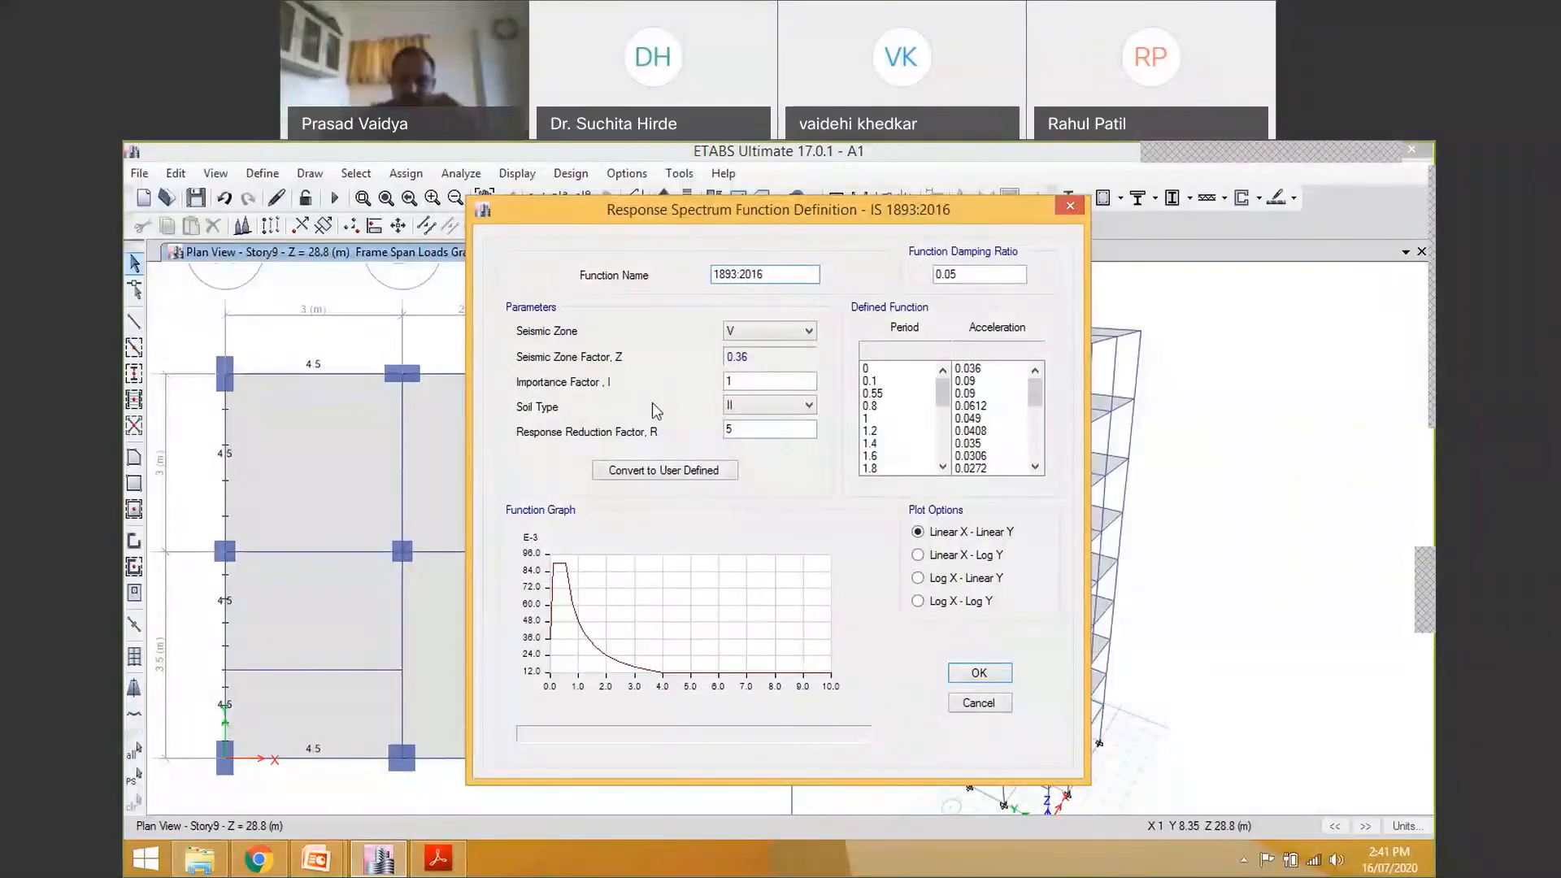
# Set the importance factor of the 1893:2016 response spectrum function to 1.2
pyautogui.doubleClick(731, 381)
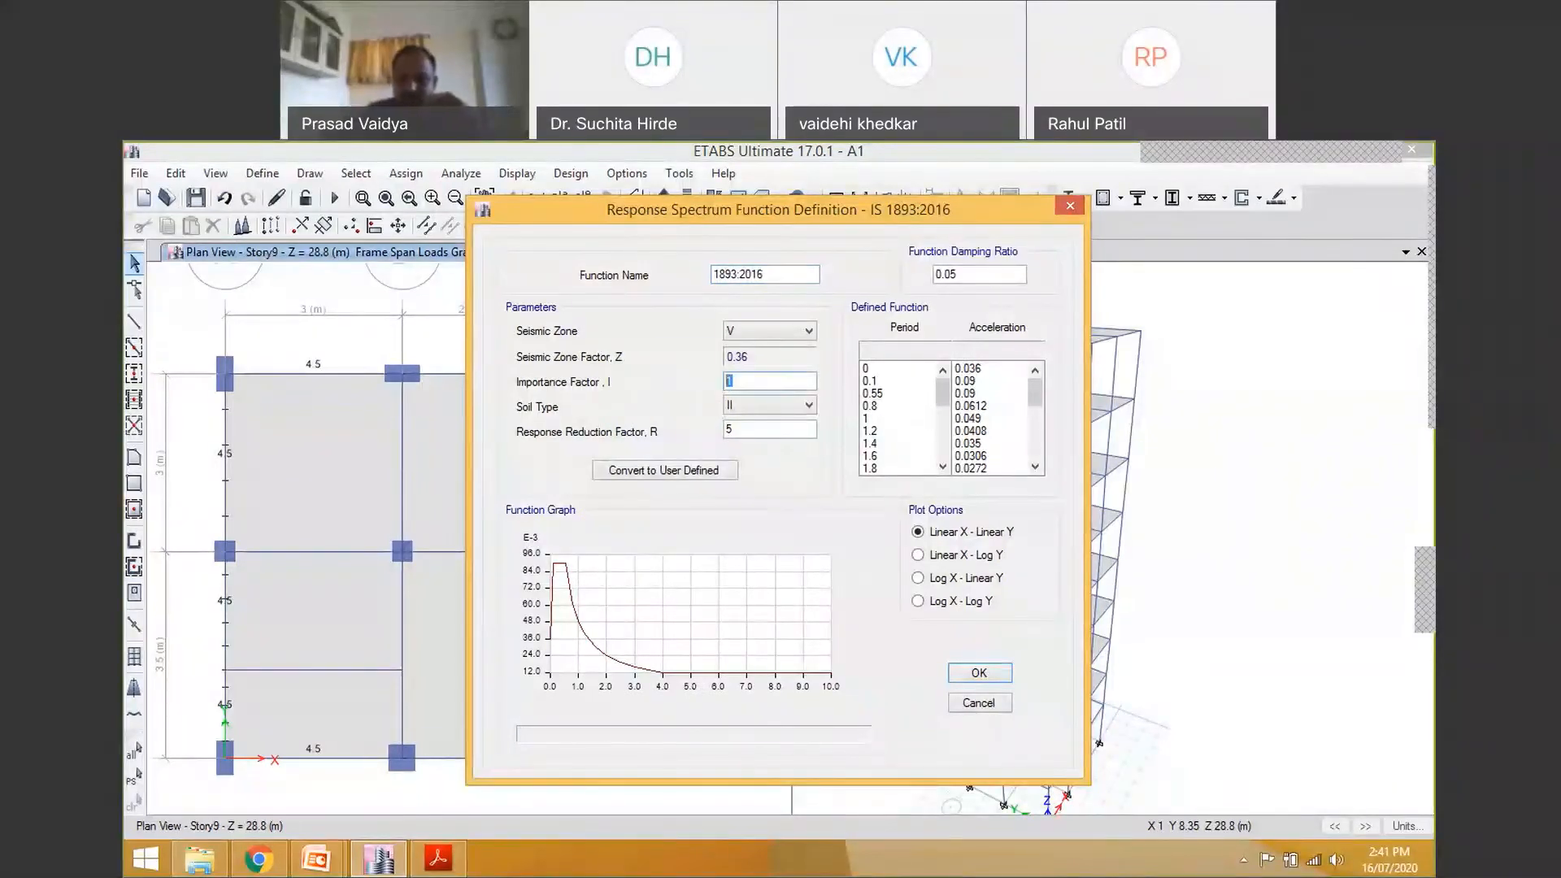
pyautogui.write('1.')
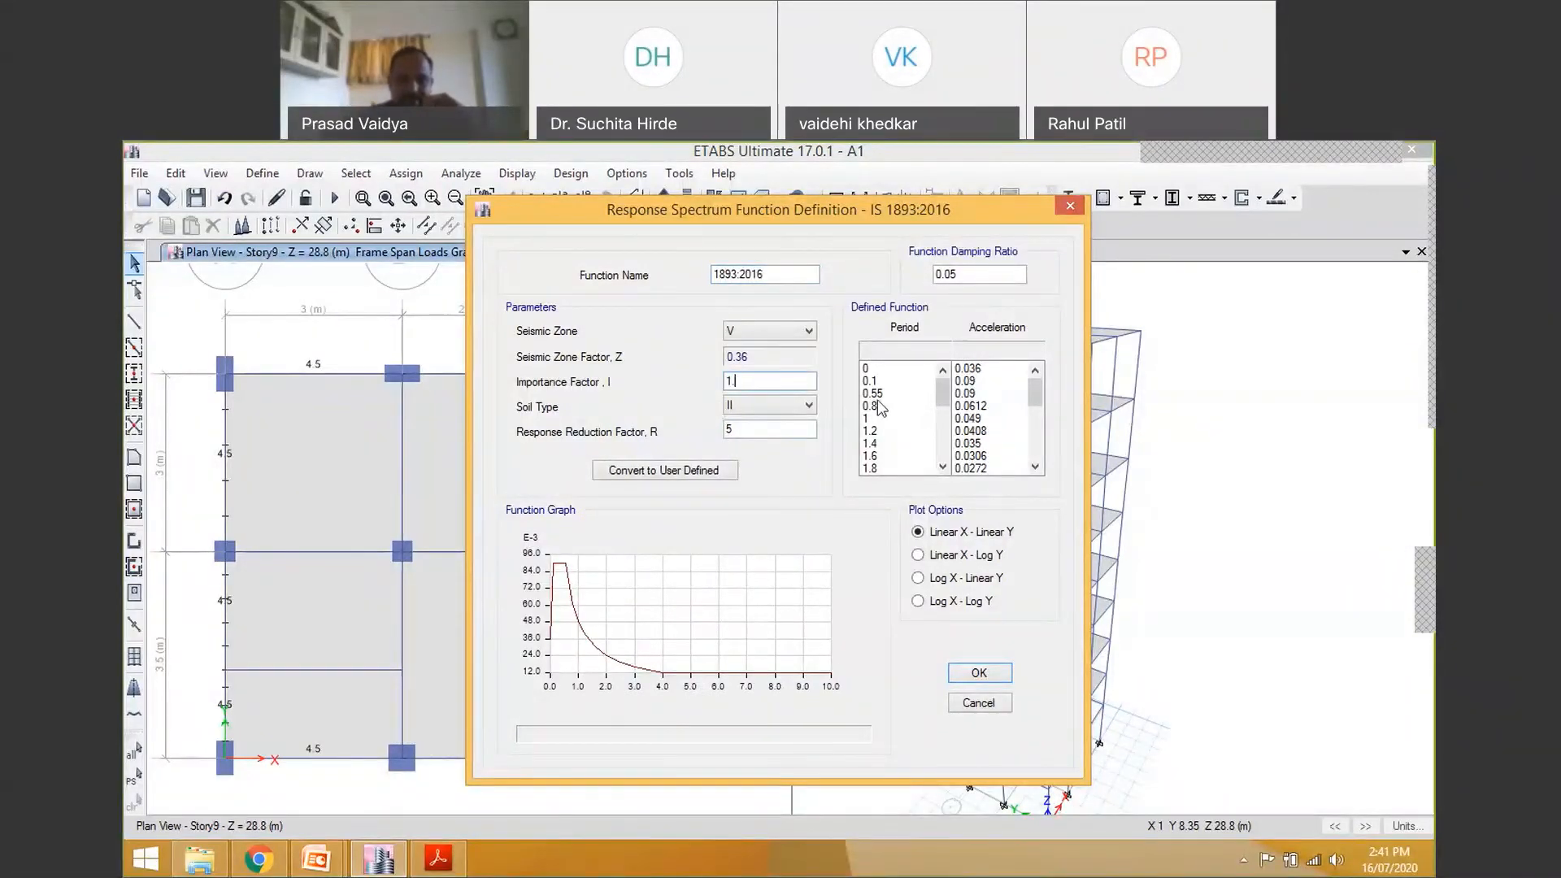
pyautogui.write('23')
pyautogui.press('BackSpace')
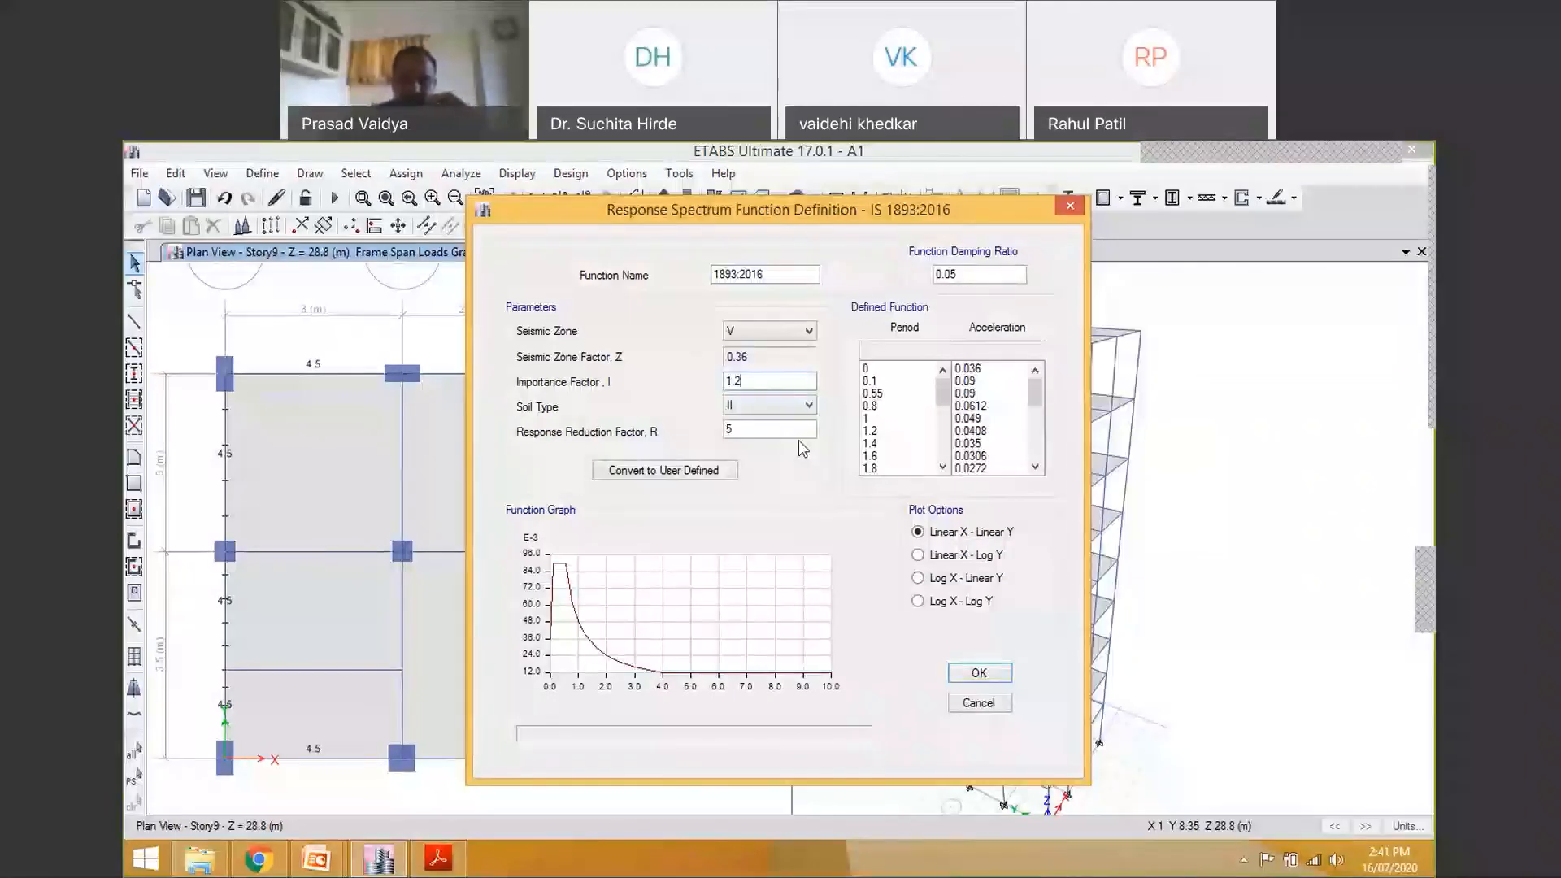